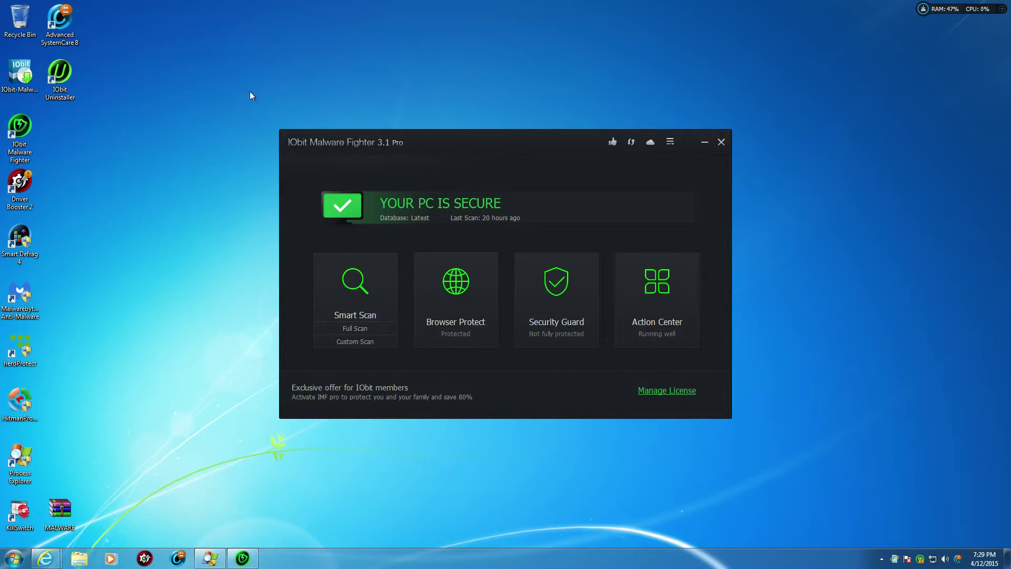
drag(241, 93, 792, 459)
drag(239, 94, 770, 446)
Switch to the IObit page in Internet Explorer and examine the Basic Anti-Malware and "Dual-Core" Engine rows of the Free versus Pro comparison
mouse_move(45, 559)
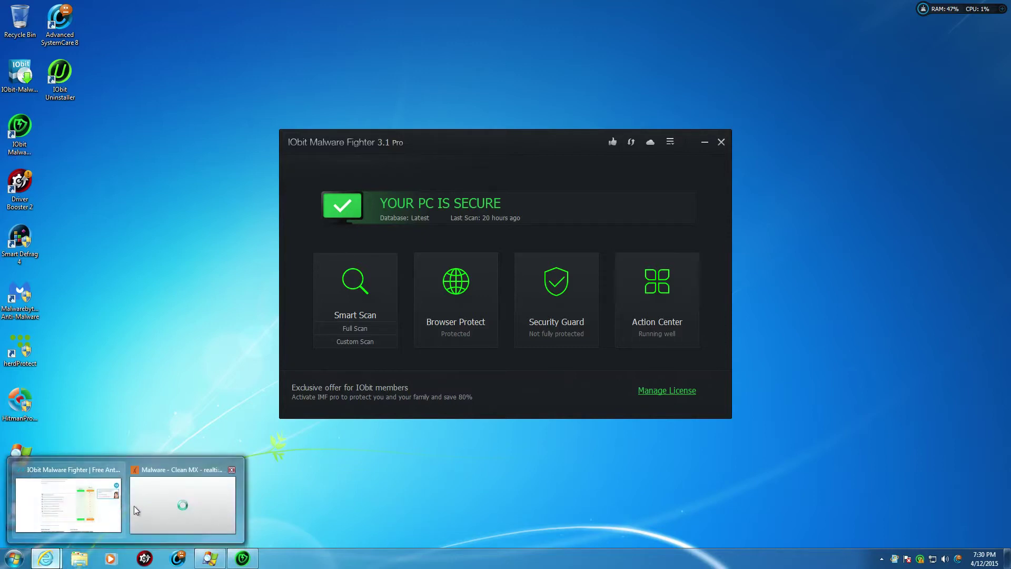
click(69, 506)
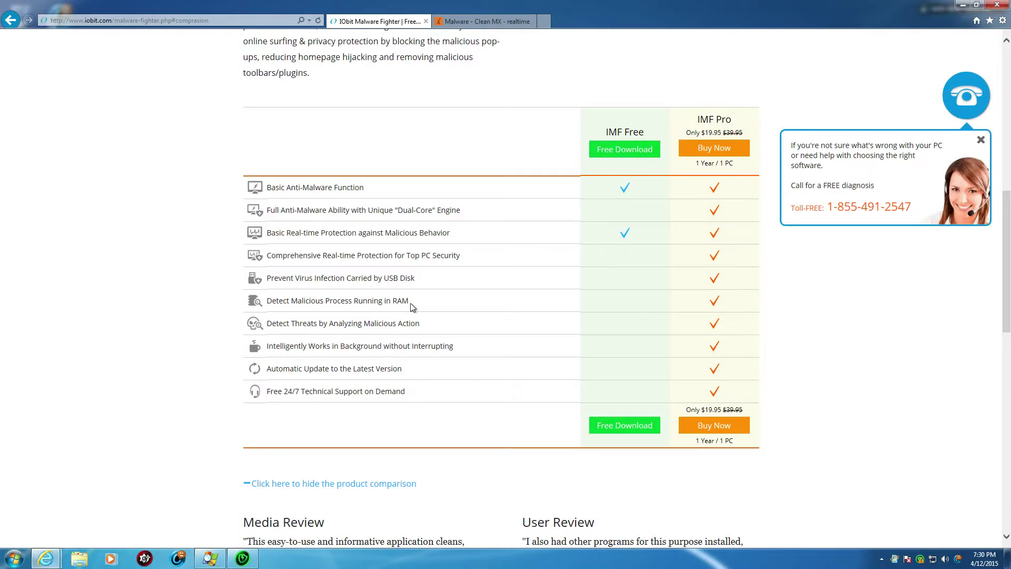
triple_click(282, 194)
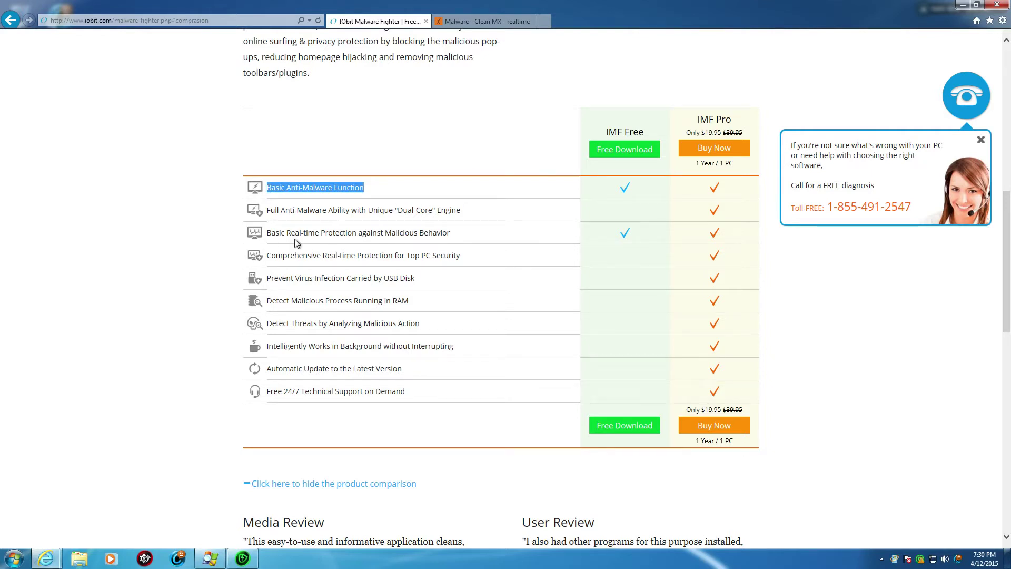
click(312, 167)
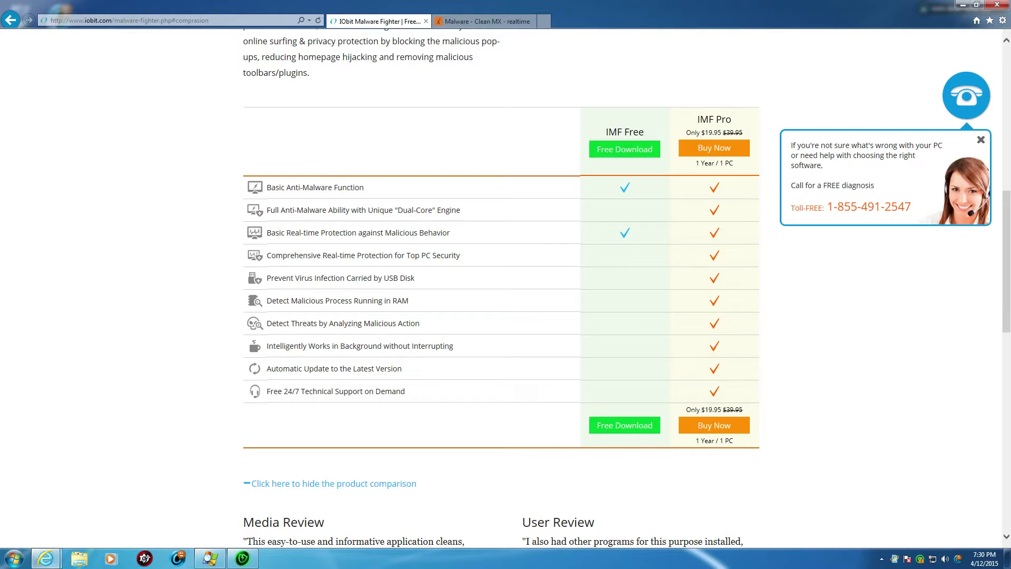
mouse_move(272, 215)
mouse_down()
mouse_move(453, 214)
mouse_move(274, 216)
mouse_up()
click(471, 215)
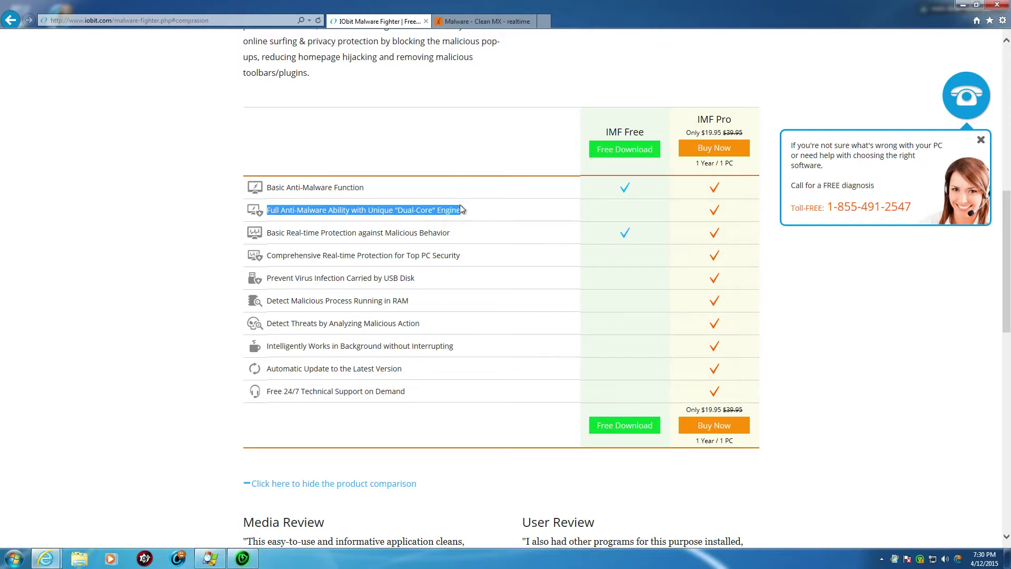
drag(463, 210, 267, 210)
click(874, 53)
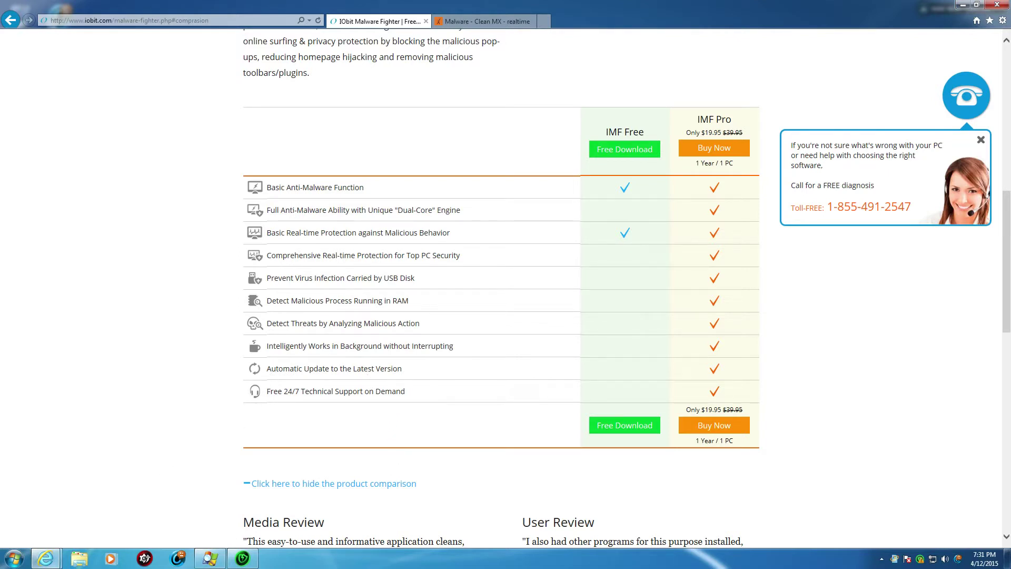
Check which edition includes Automatic Update to the Latest Version in the comparison table, and minimize the browser
drag(267, 369, 402, 369)
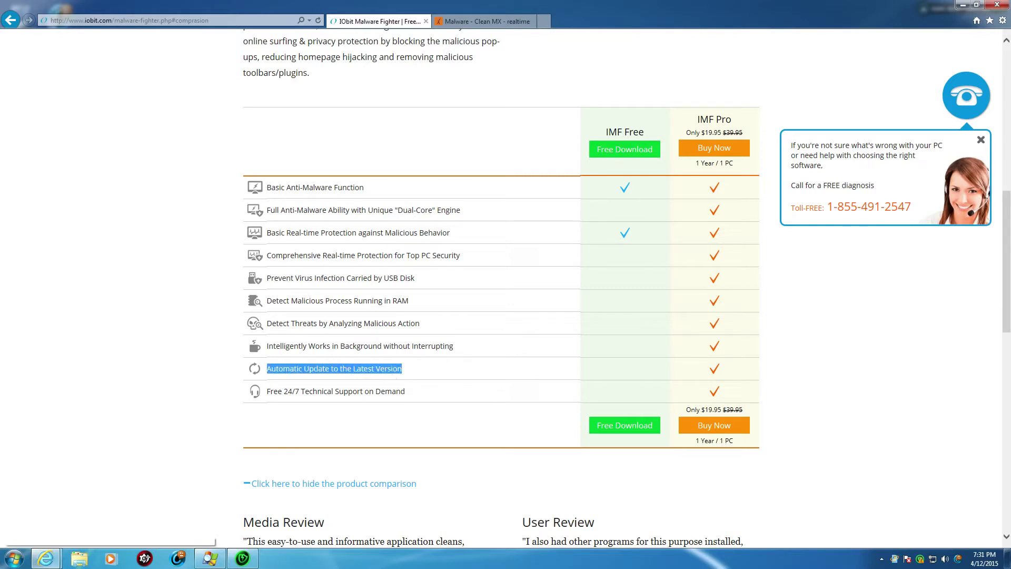
click(609, 118)
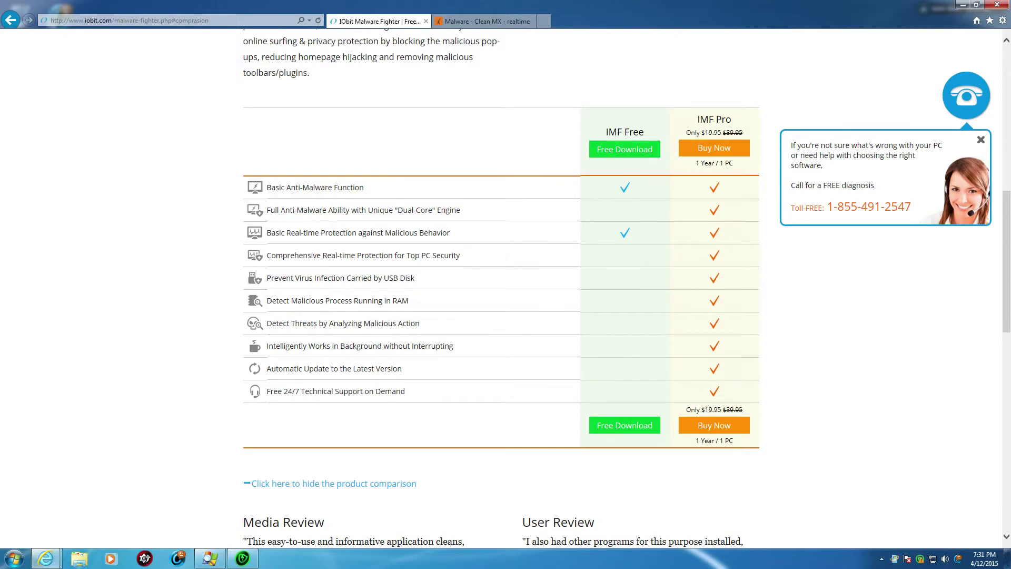
drag(266, 369, 402, 368)
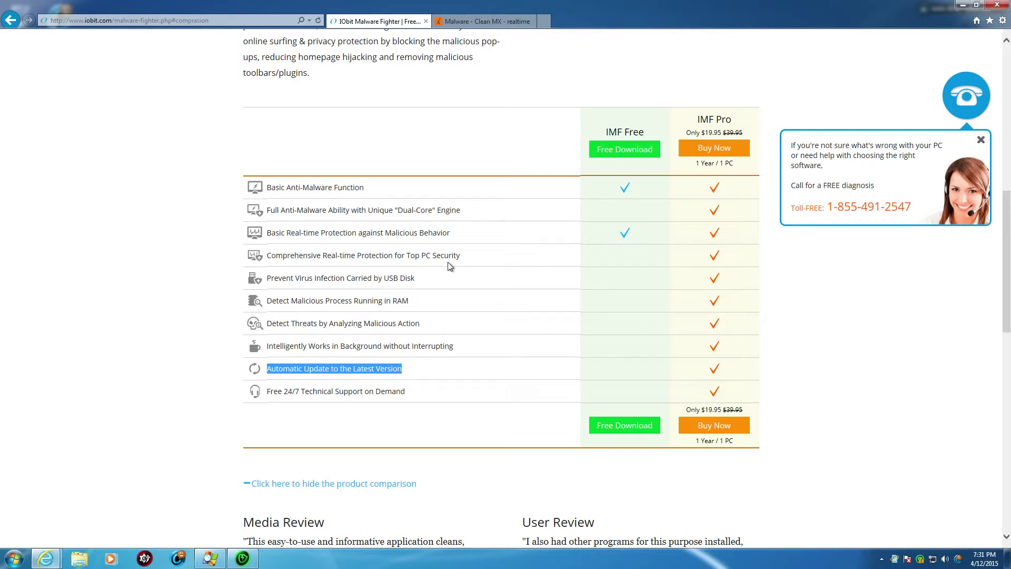
click(413, 375)
drag(268, 368, 431, 375)
click(617, 375)
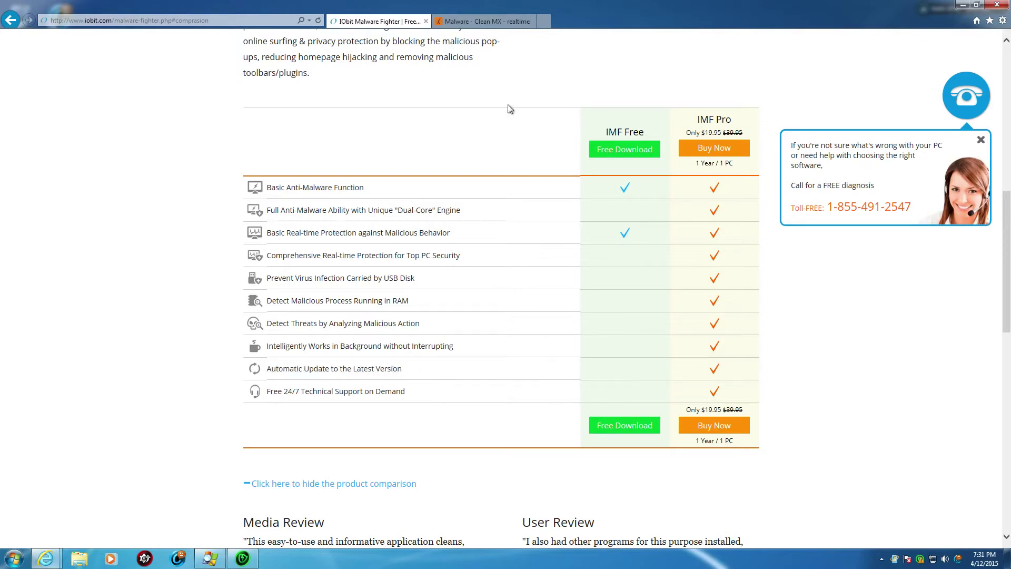
click(960, 5)
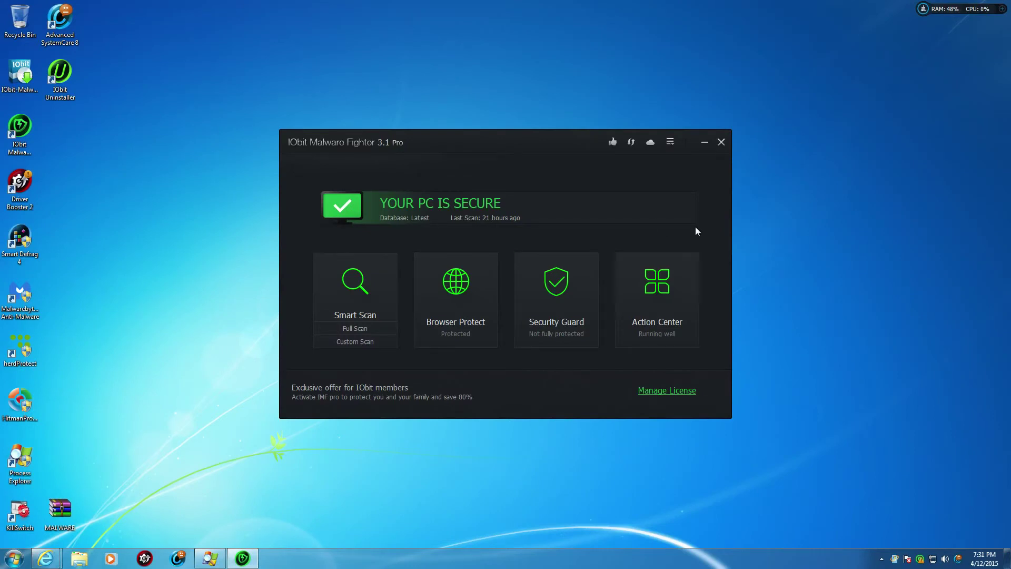
click(103, 31)
drag(88, 50, 68, 46)
click(63, 82)
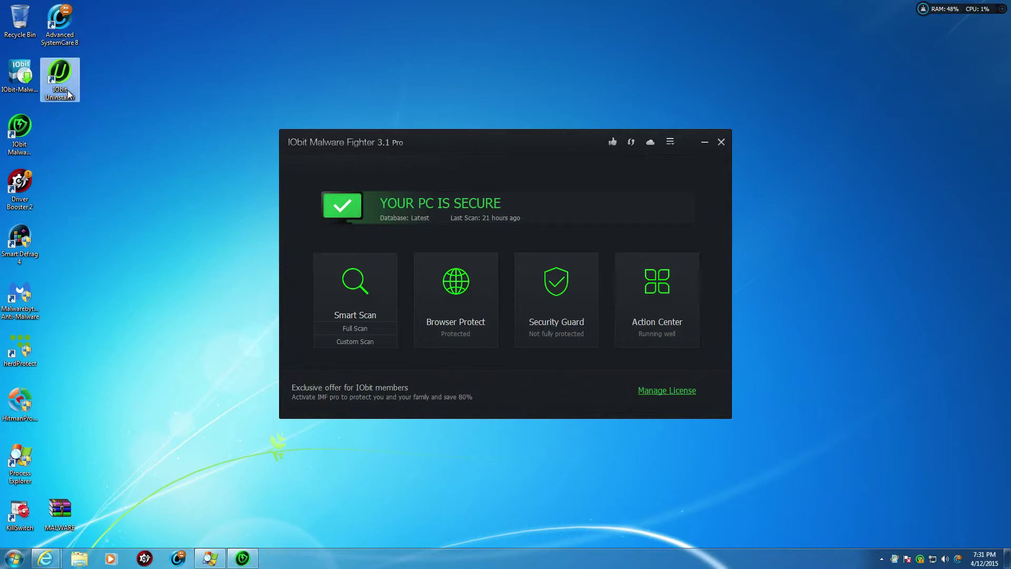
click(29, 197)
click(31, 251)
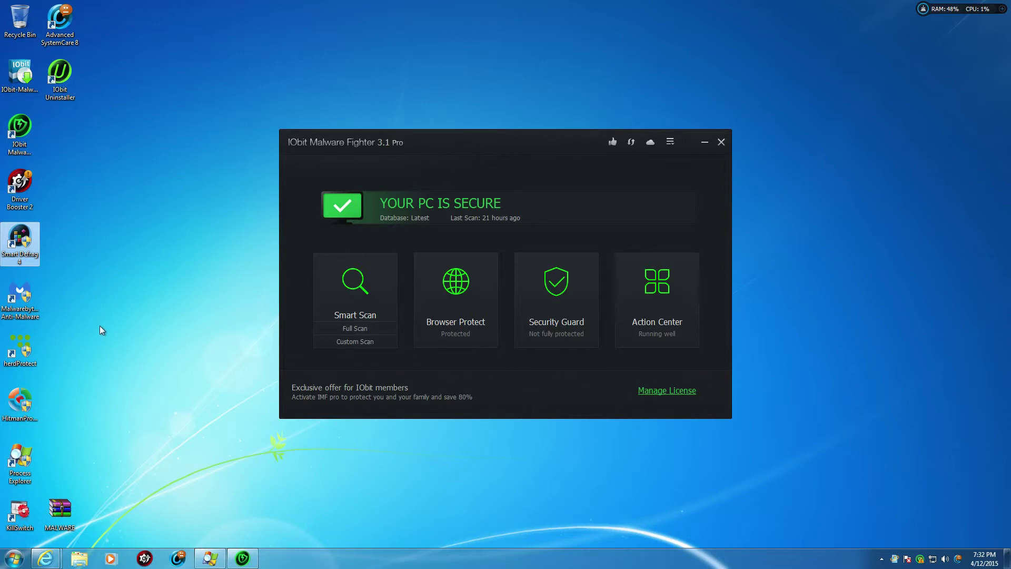
click(159, 270)
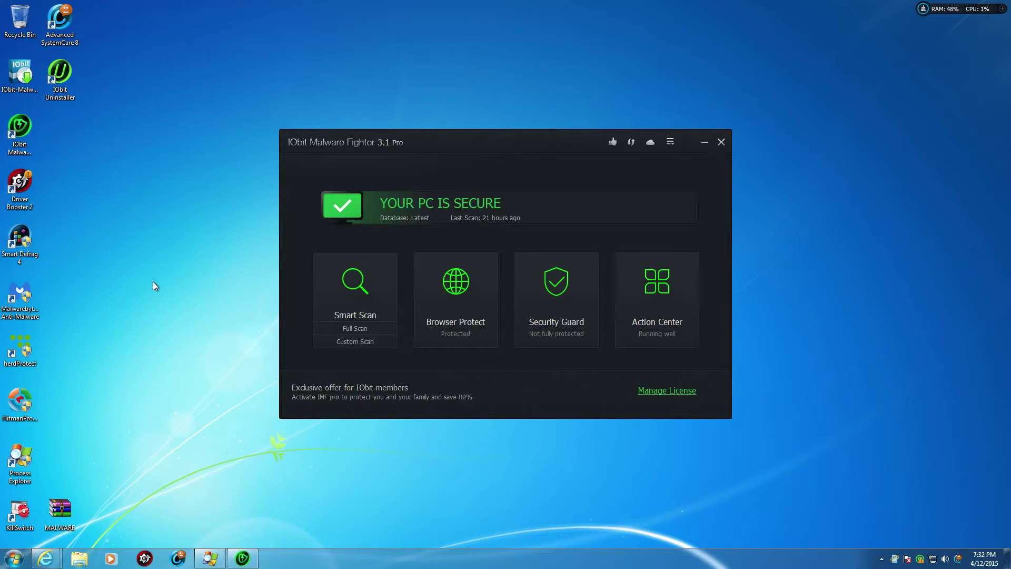
drag(253, 112, 624, 342)
drag(777, 433, 241, 103)
drag(742, 123, 225, 438)
drag(243, 121, 759, 444)
Open the IObit Malware Fighter settings and review the general, scan, auto scan, ignore list and quarantine list pages
click(668, 145)
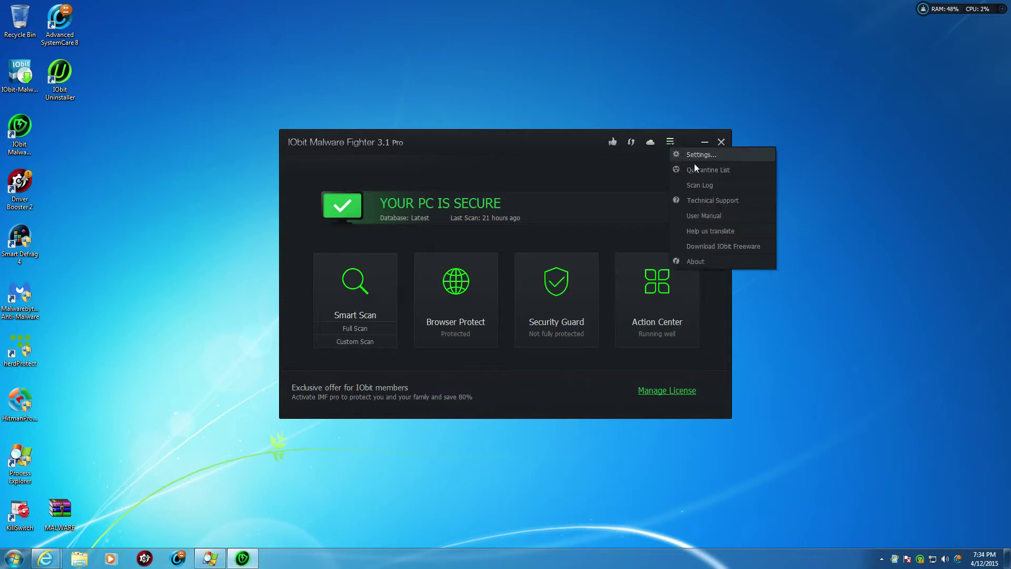
click(713, 157)
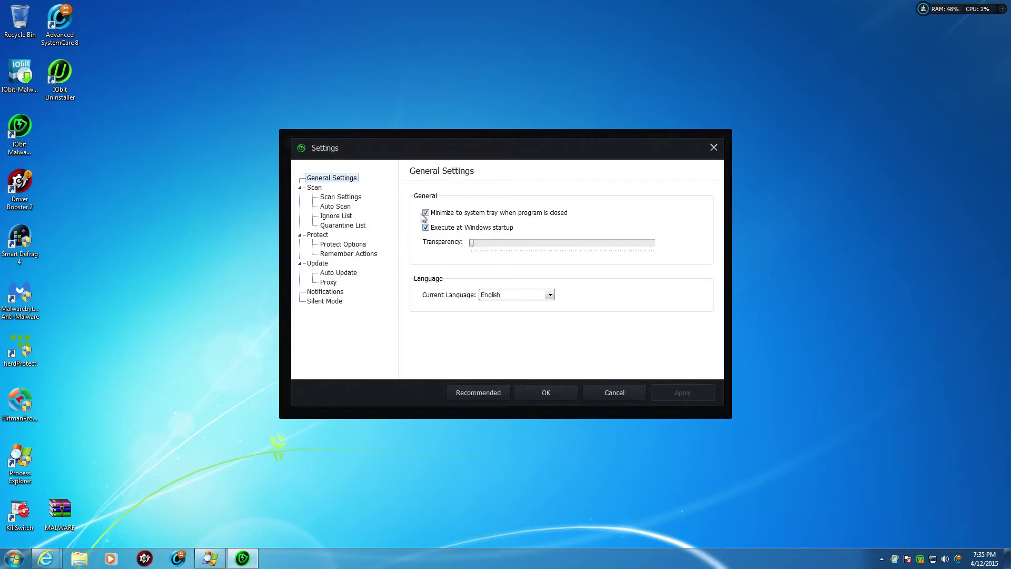
click(350, 198)
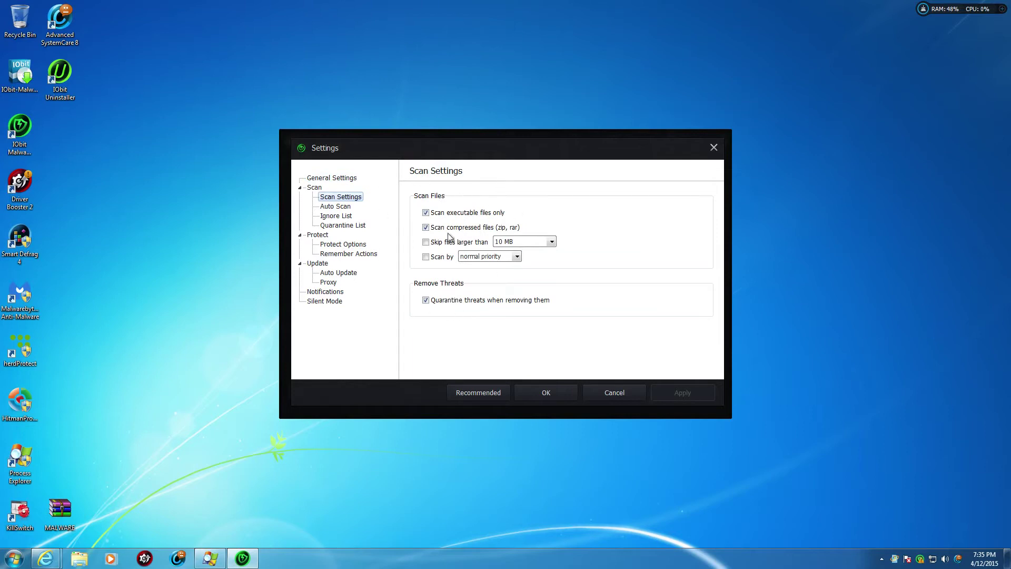
click(340, 207)
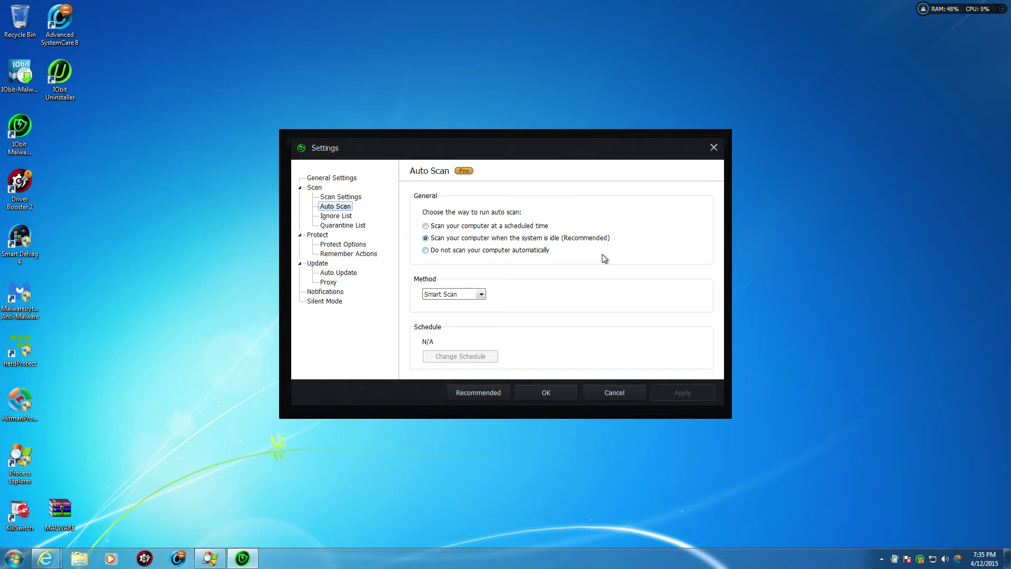
click(340, 216)
click(351, 226)
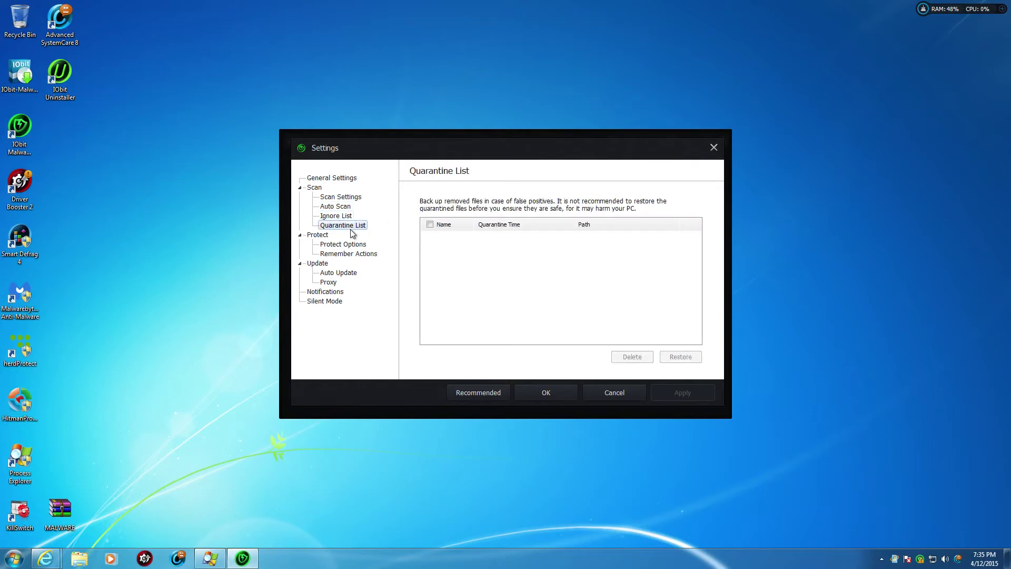
Review the settings for protect options, remembered actions, auto update, proxy, notifications and Silent Mode
click(330, 243)
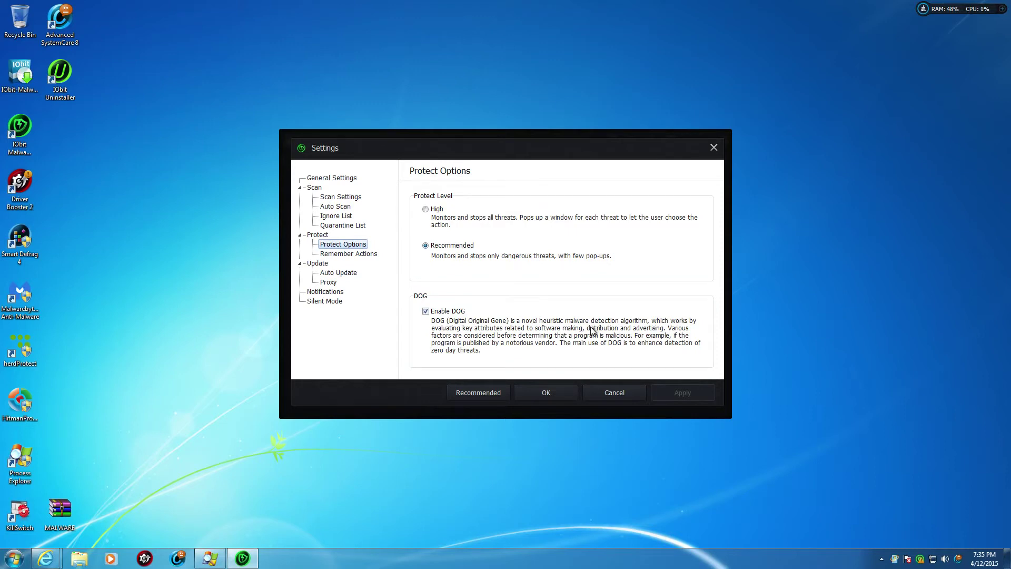
click(342, 255)
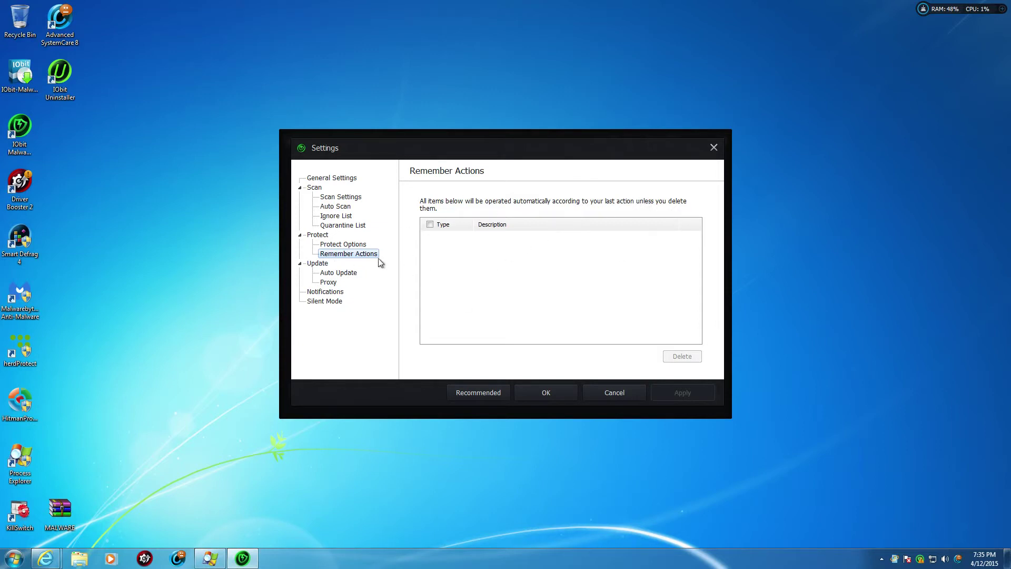
click(334, 274)
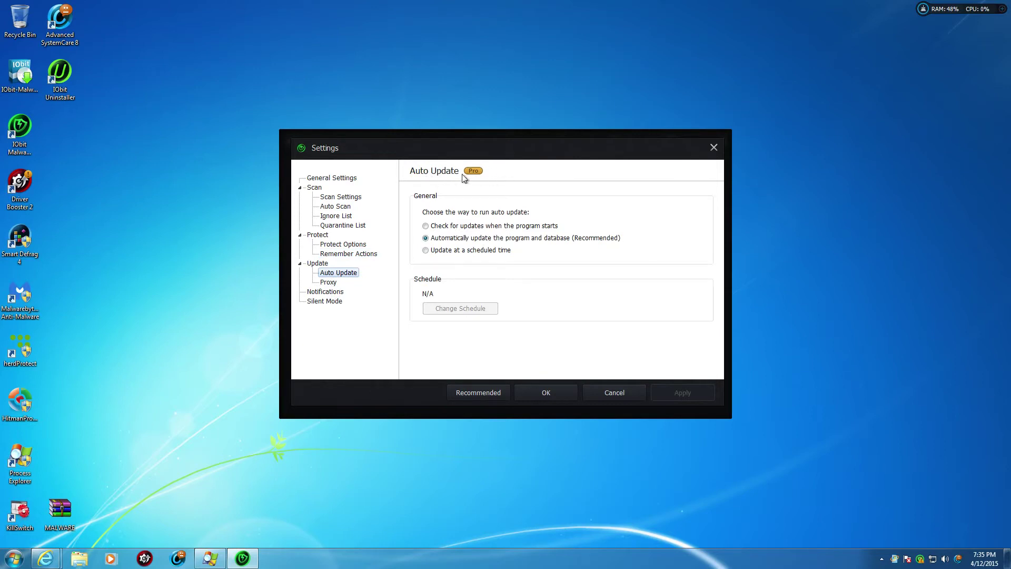
click(342, 282)
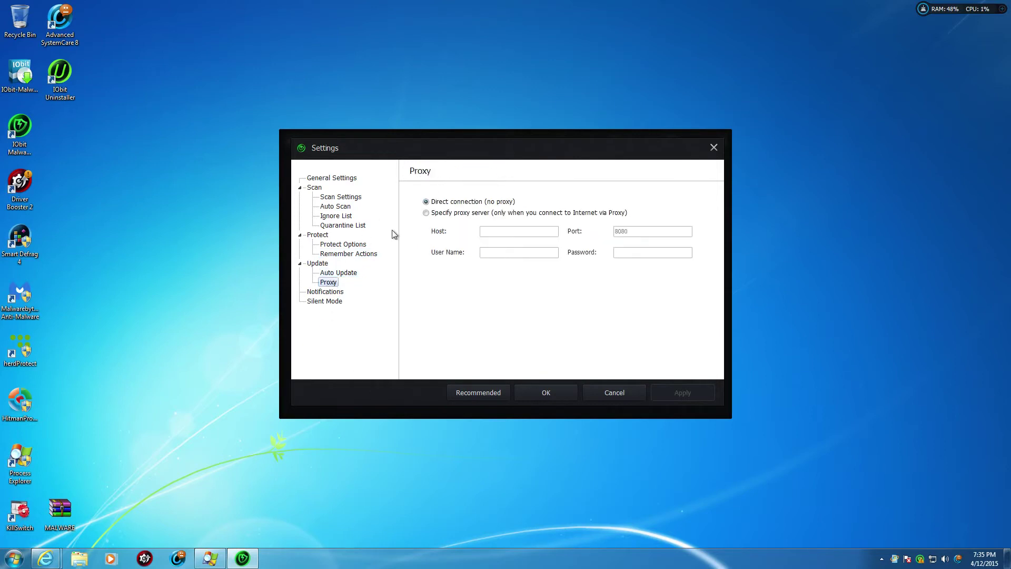
click(328, 292)
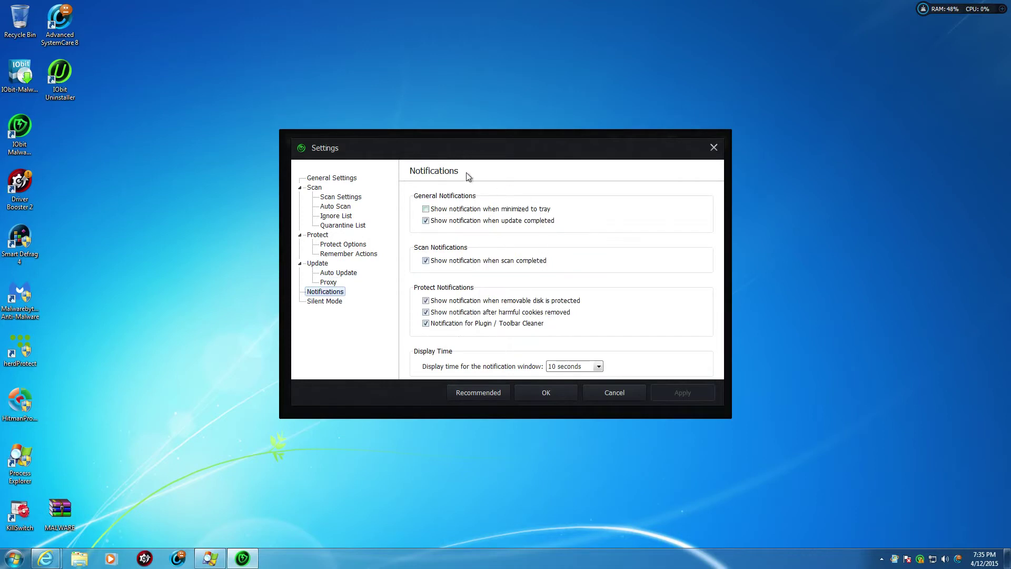
click(335, 303)
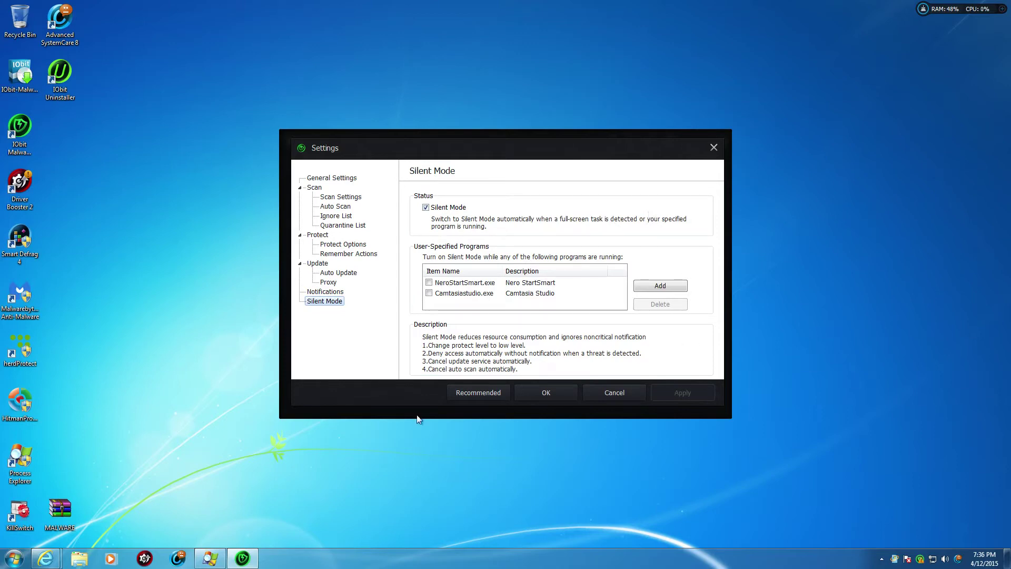
Restore all settings to the recommended defaults, apply them, and leave the settings
click(476, 393)
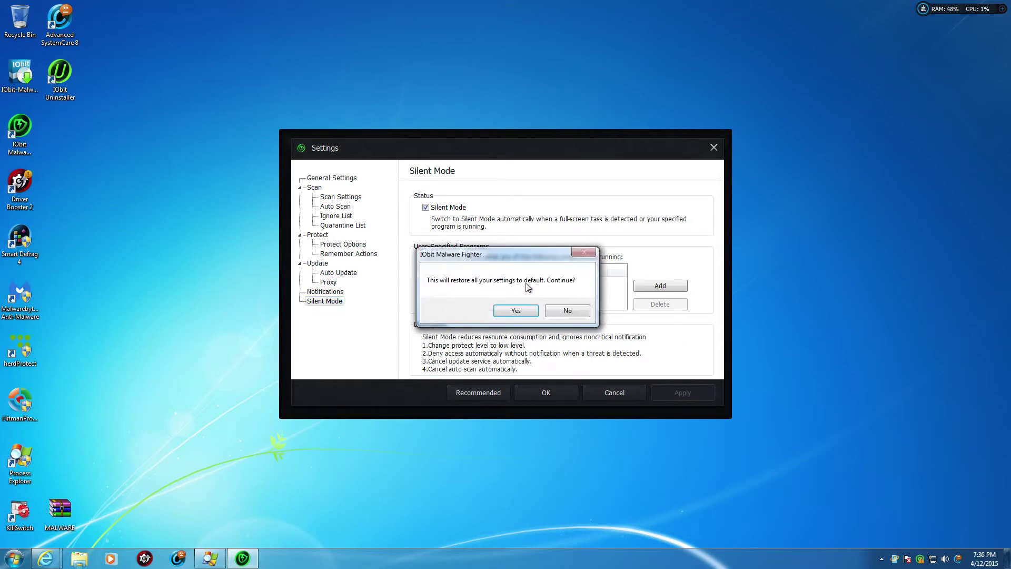
click(516, 311)
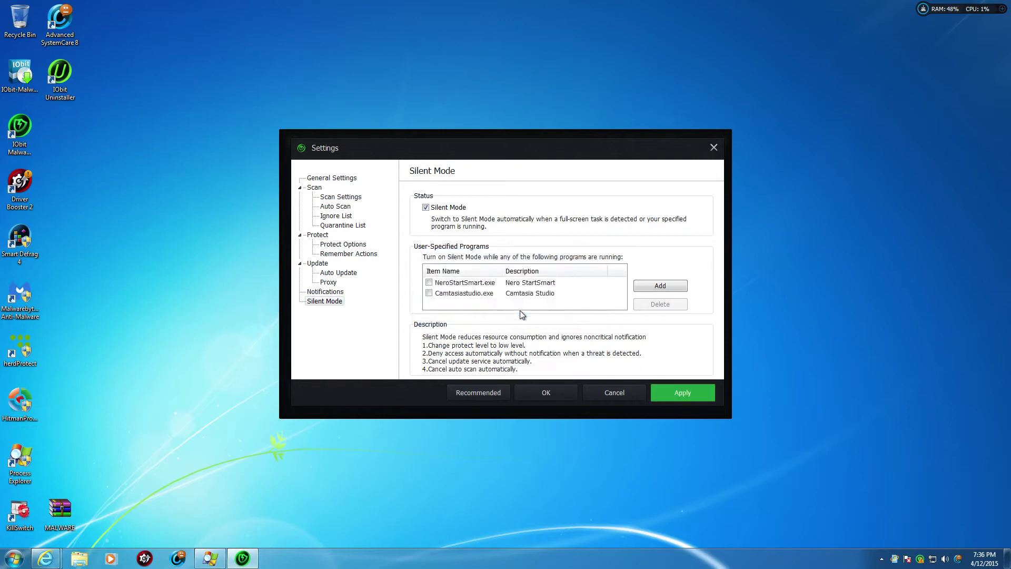
click(685, 386)
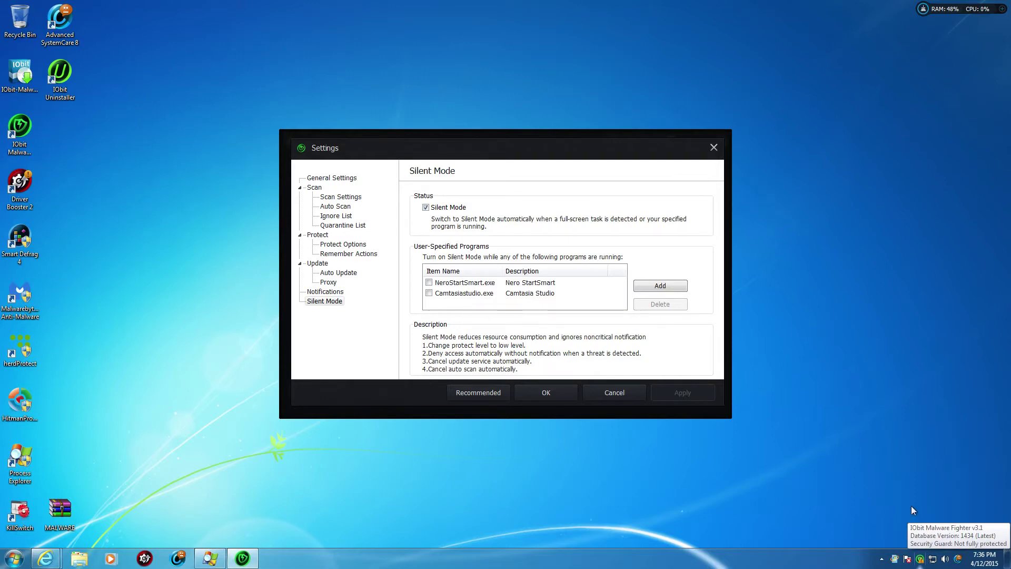
click(607, 392)
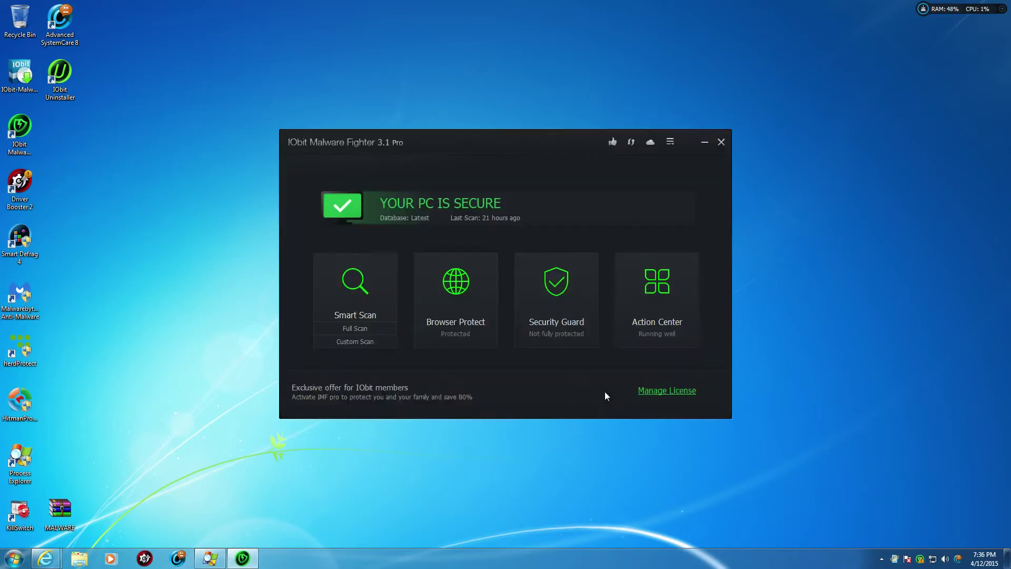
Examine the Security Guard protections and the Security Reinforce details, and return to the main screen
click(542, 321)
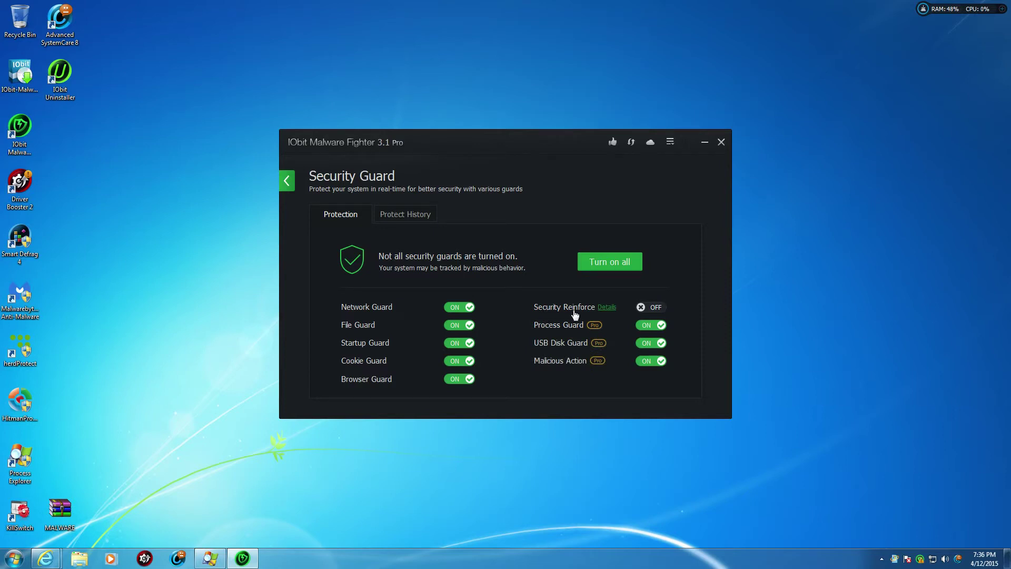
click(605, 309)
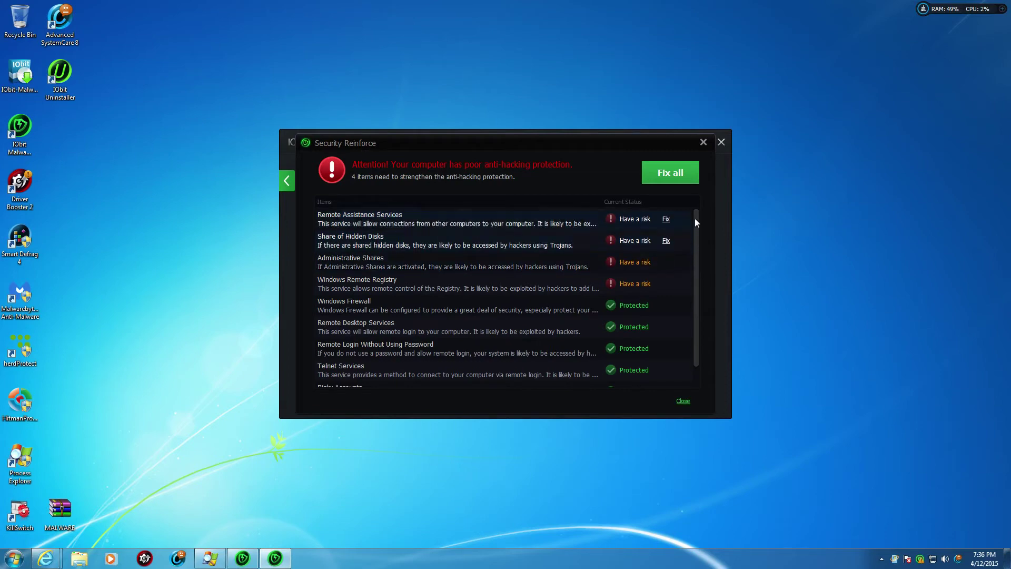
click(702, 144)
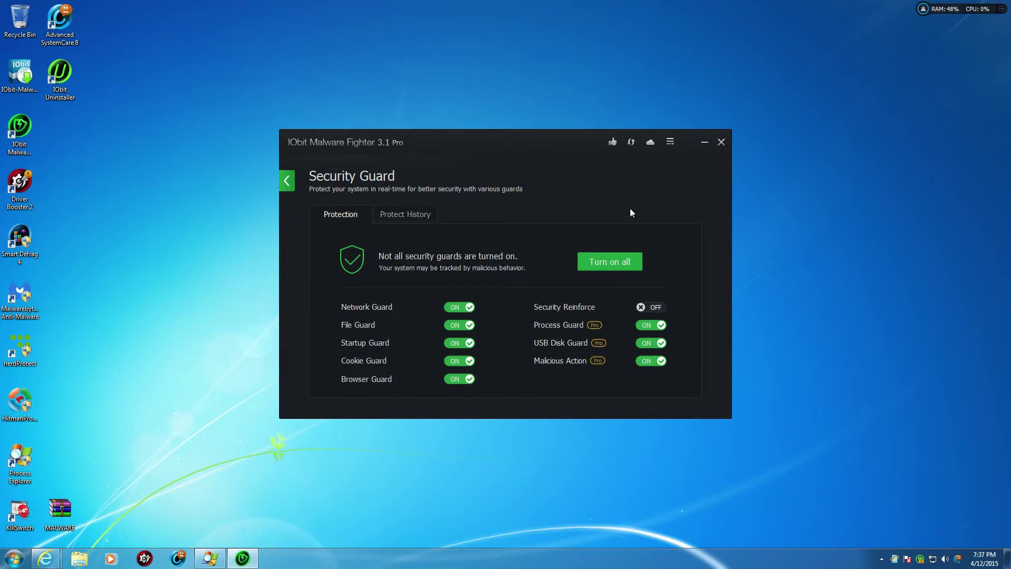
click(285, 188)
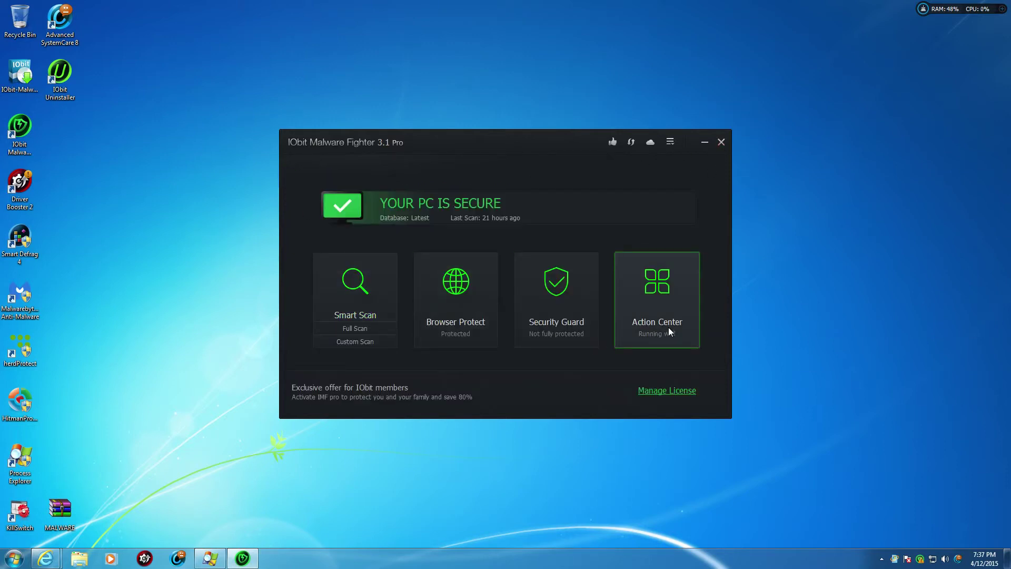
Close the IObit Malware Fighter window
mouse_move(957, 559)
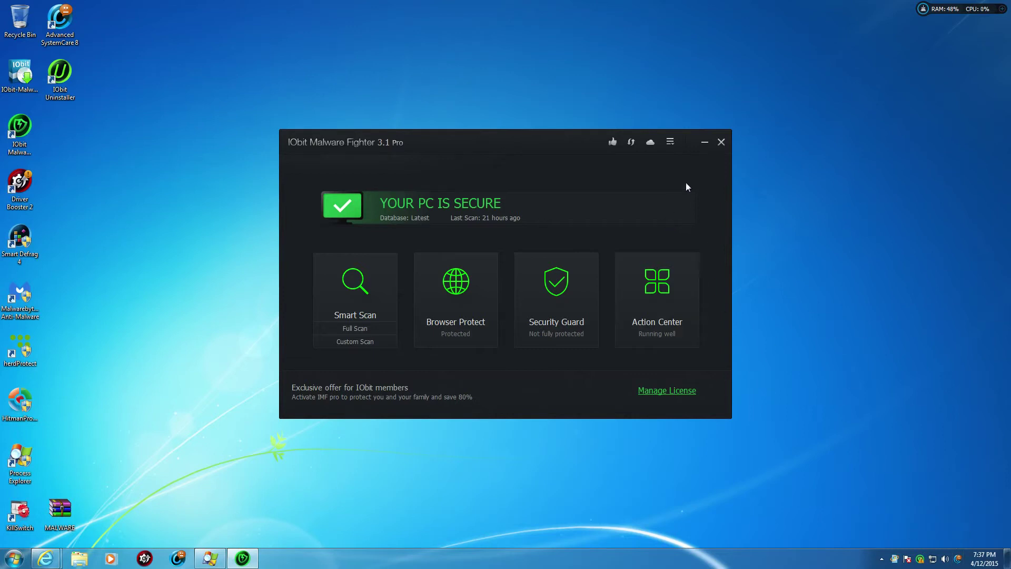
click(720, 142)
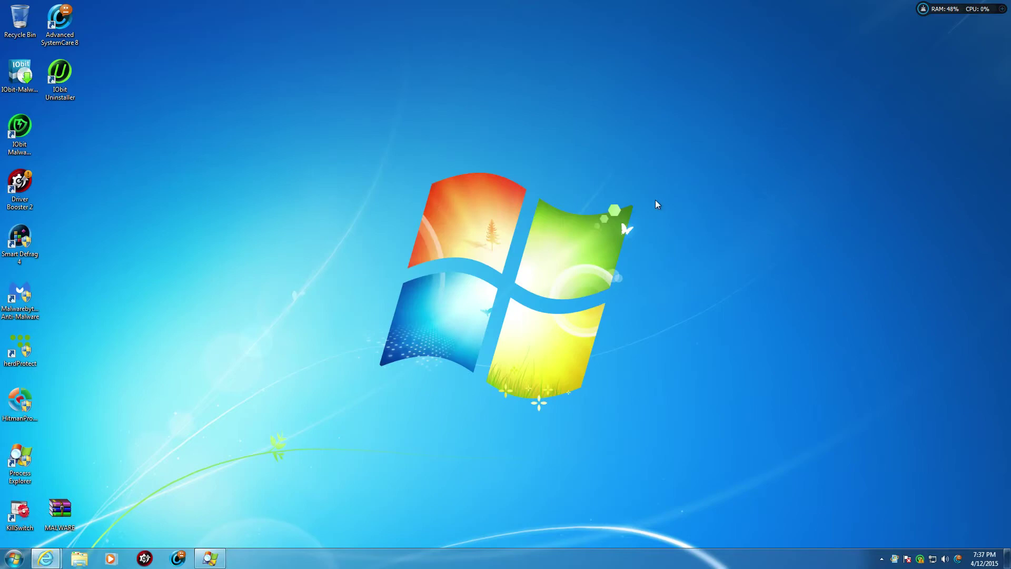
Examine the VirusTotal detections for IMF.exe from Process Explorer, and close the report
click(210, 559)
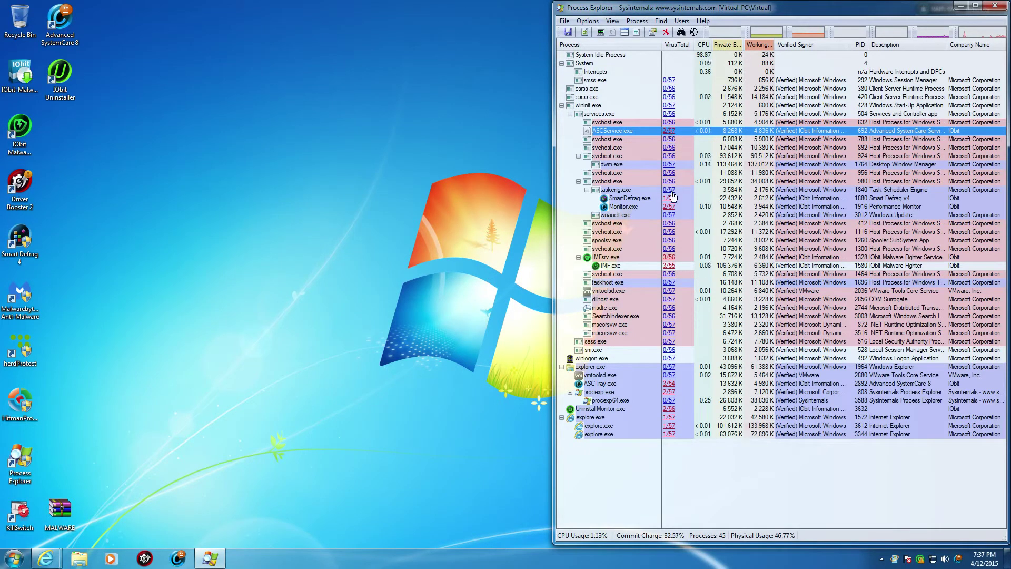
click(669, 266)
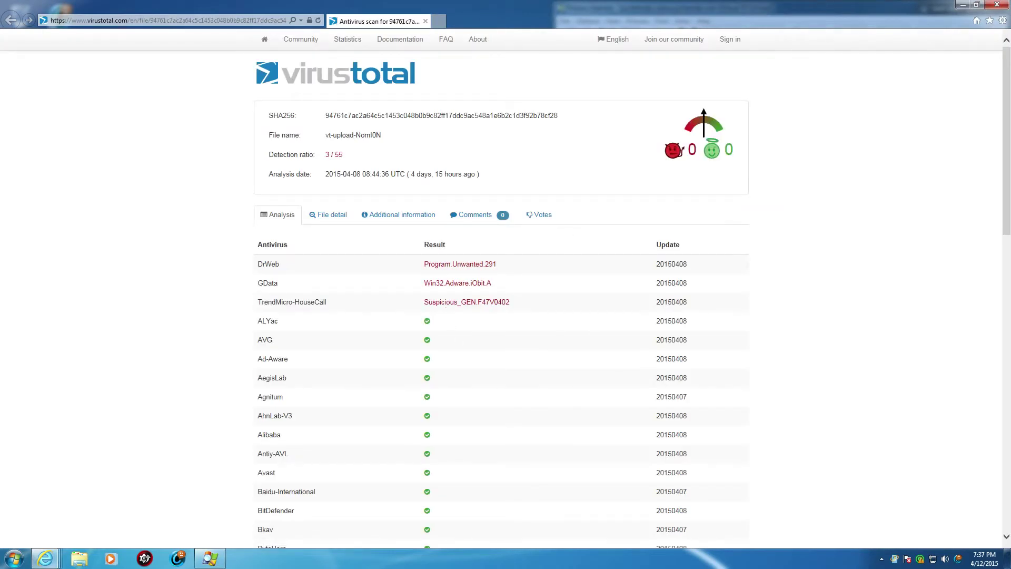
drag(258, 265, 457, 322)
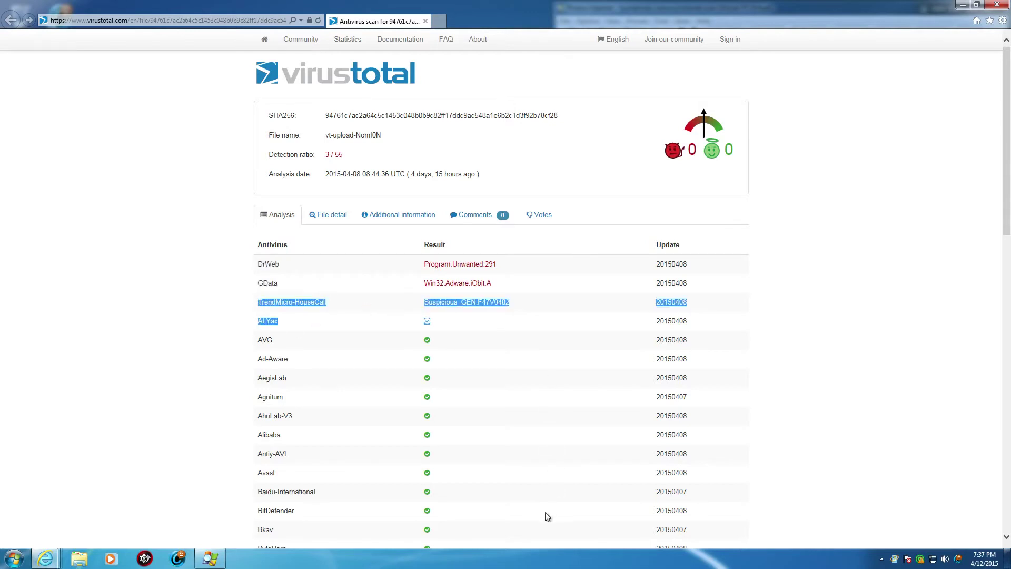
click(461, 320)
drag(425, 263, 480, 301)
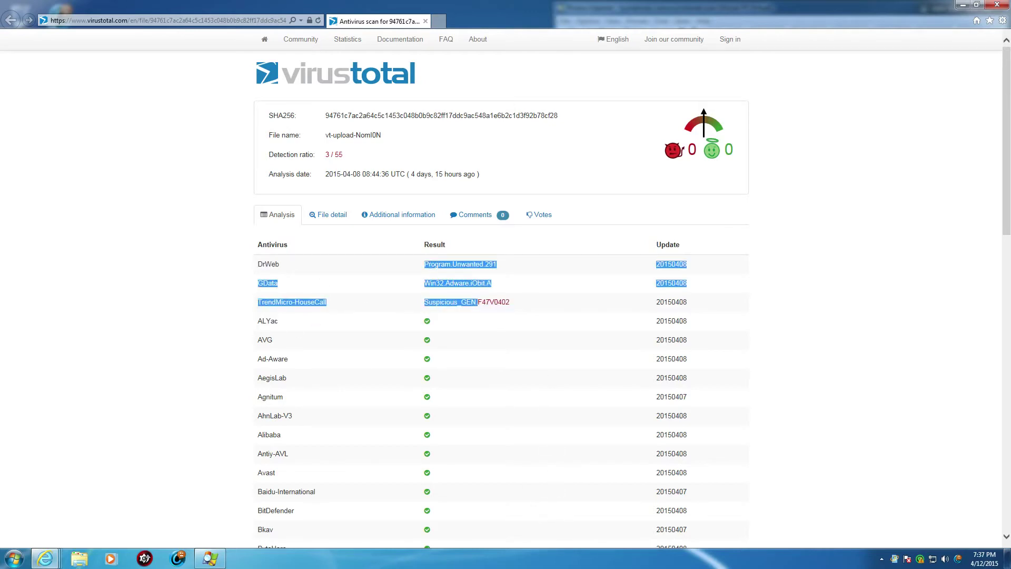
click(996, 5)
drag(106, 18, 11, 224)
click(115, 201)
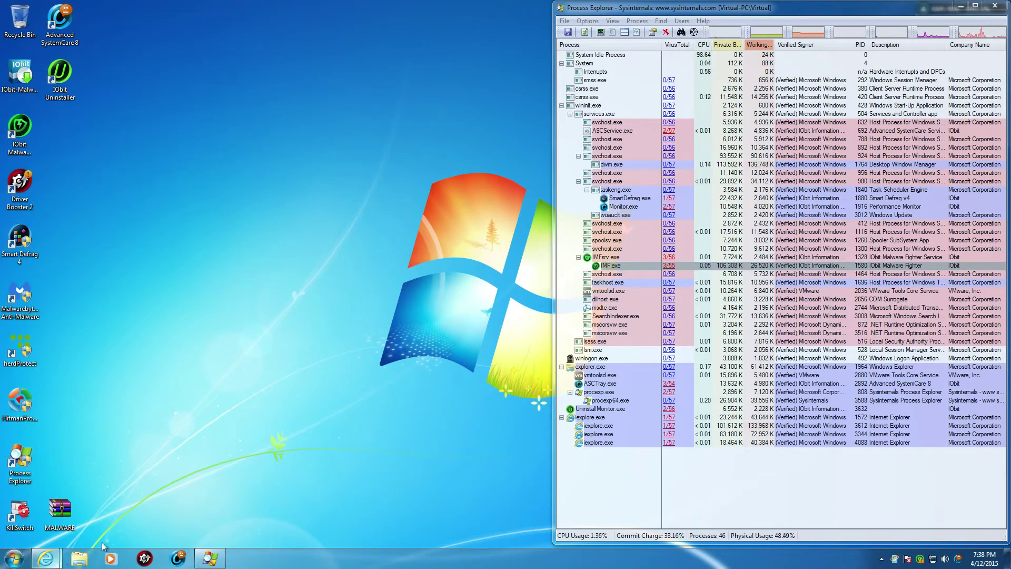
Inspect the browser's loaded add-ons in Internet Explorer, widening the name column to read Advanced SystemCare Surfing Protection in full, and close the list
mouse_move(46, 558)
click(229, 516)
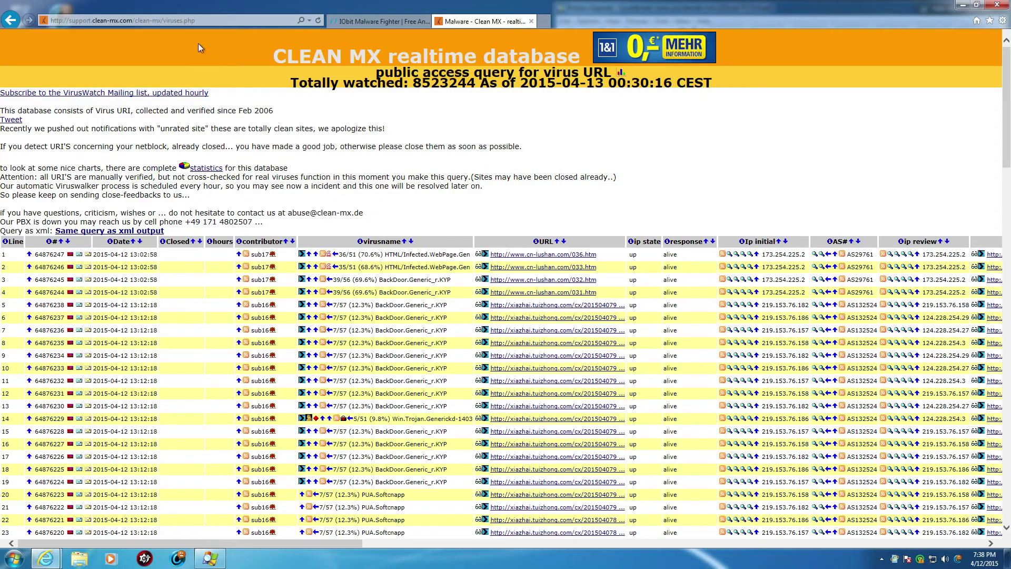
click(383, 21)
click(1002, 21)
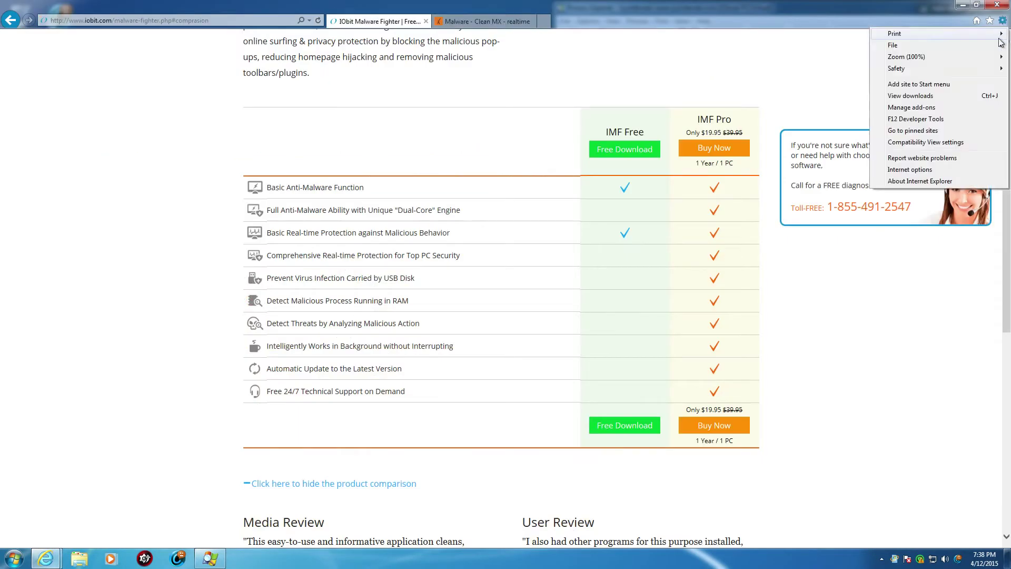
click(915, 108)
click(411, 209)
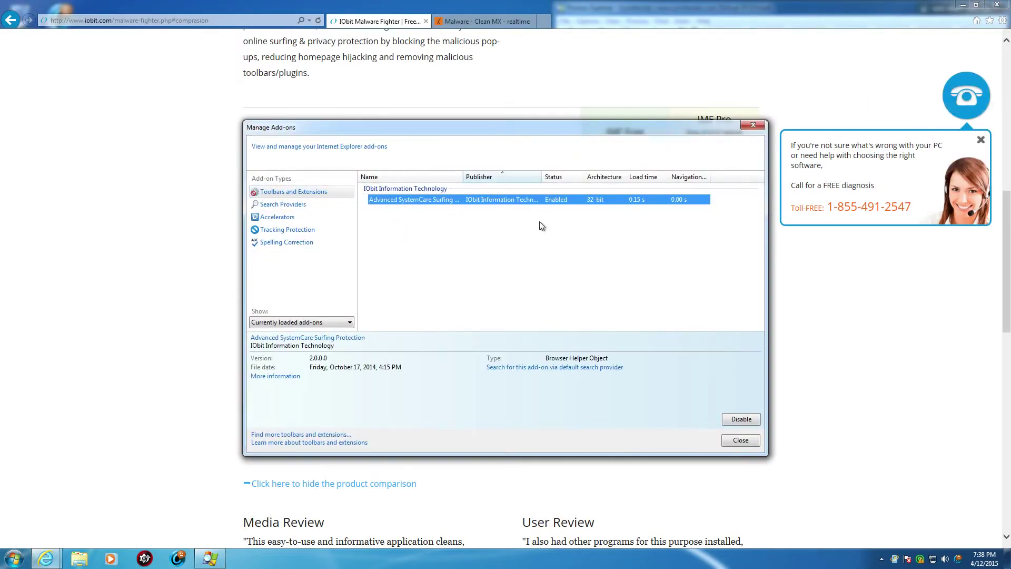
drag(461, 177, 547, 179)
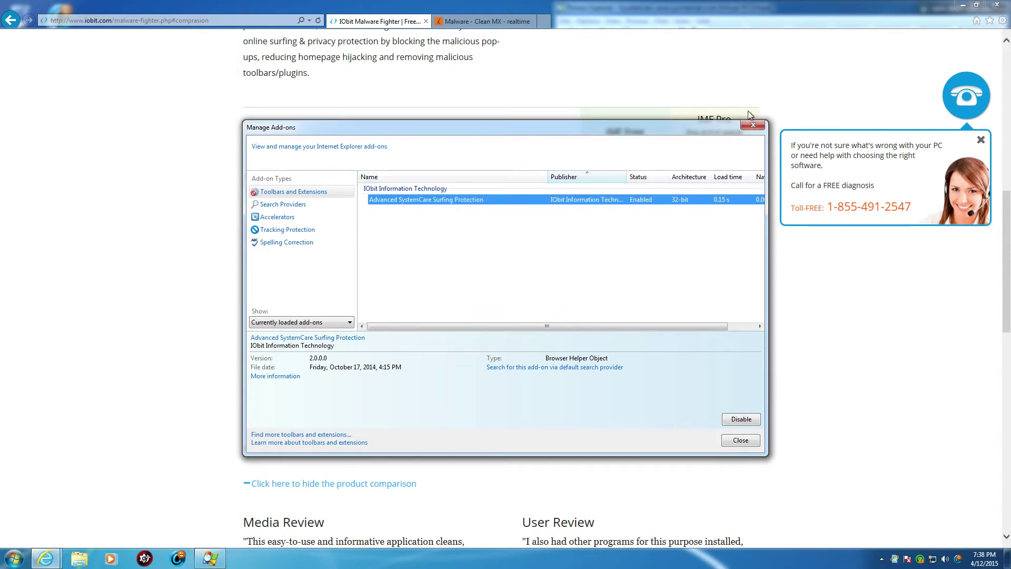
click(751, 126)
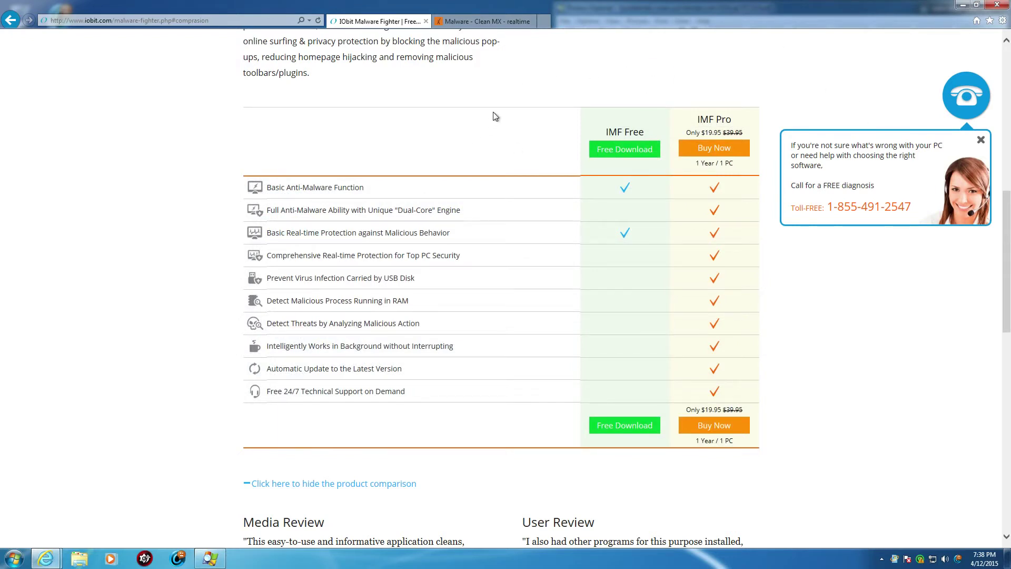
Show the Clean MX malware database and resize the browser window so that it sits beside Process Explorer
click(482, 21)
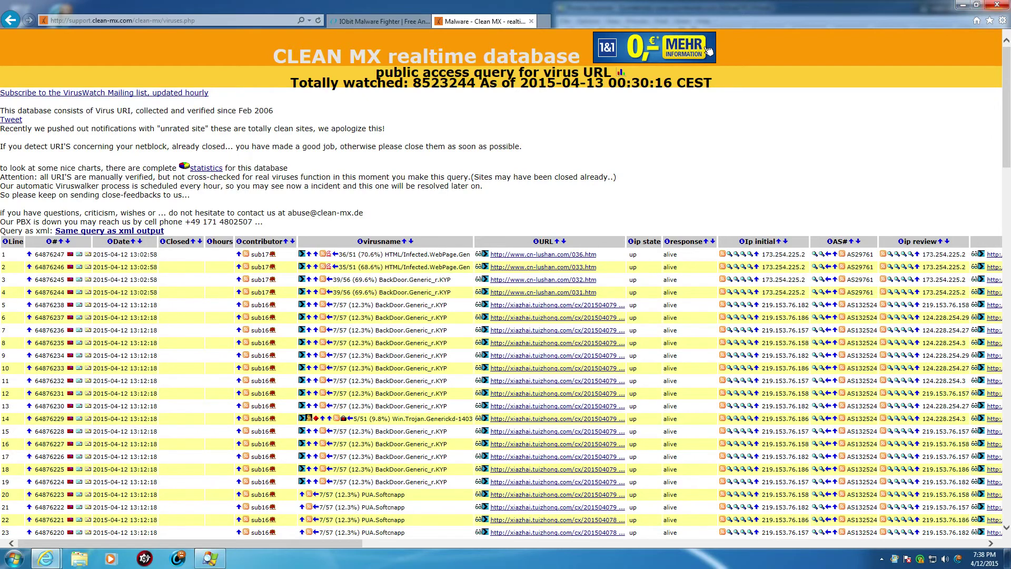
click(977, 4)
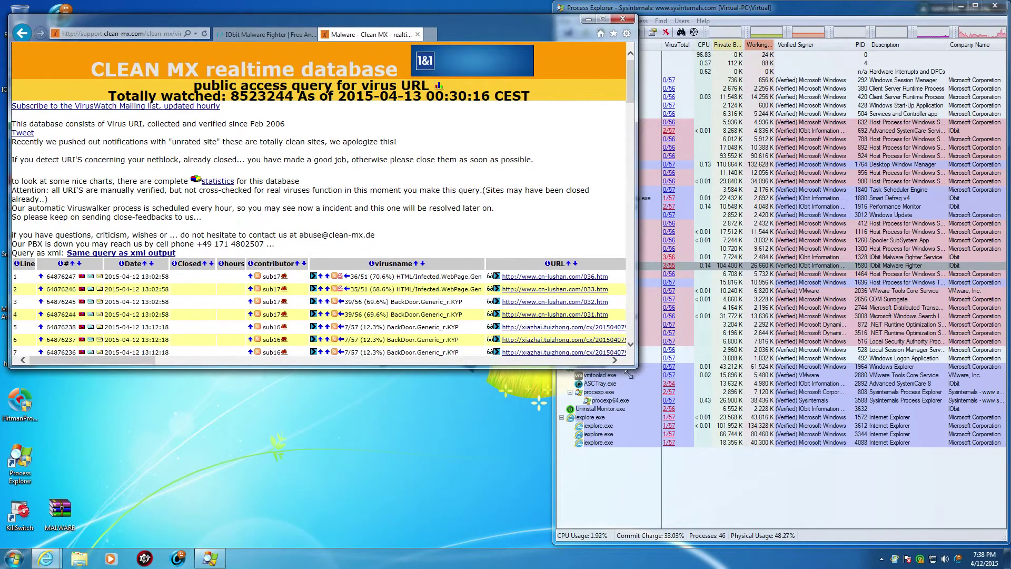
drag(628, 373, 509, 523)
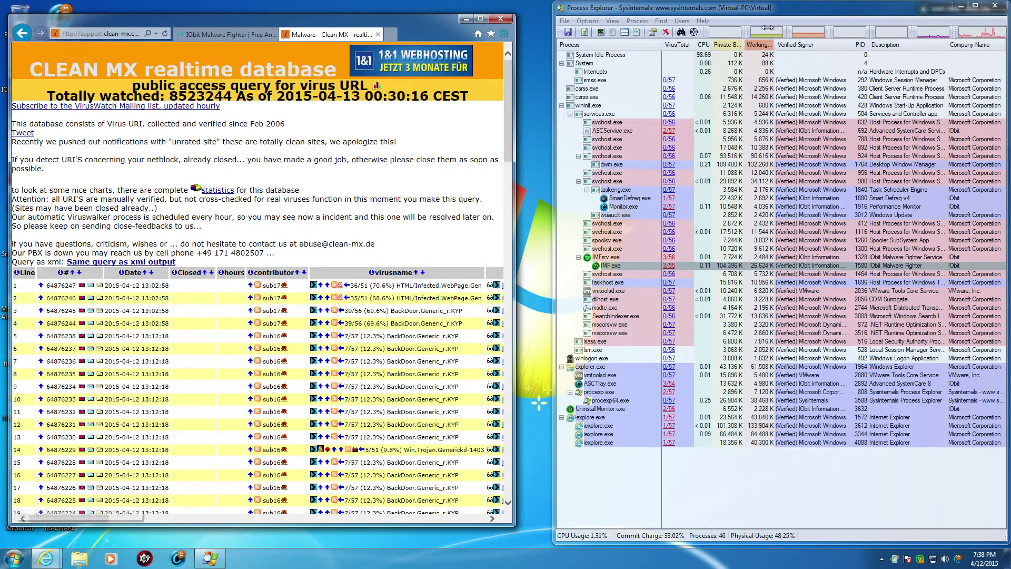
drag(425, 26, 434, 22)
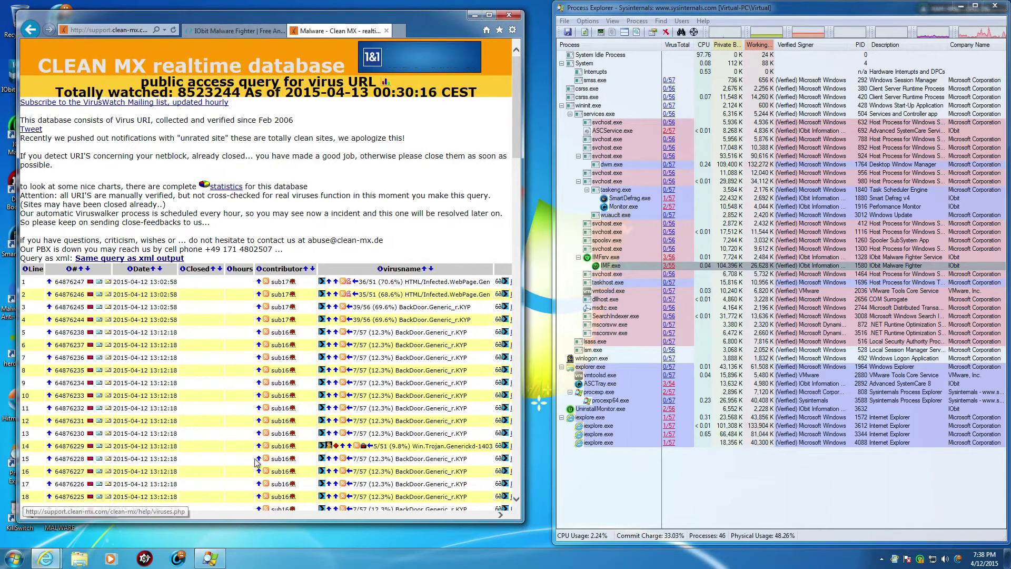
scroll(232, 501, down, 5)
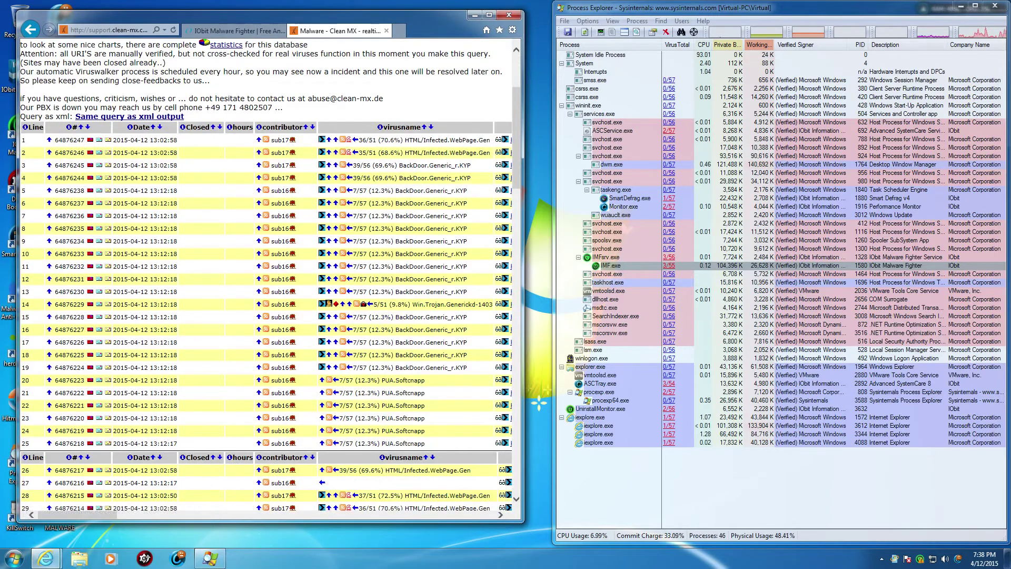
drag(110, 514, 143, 515)
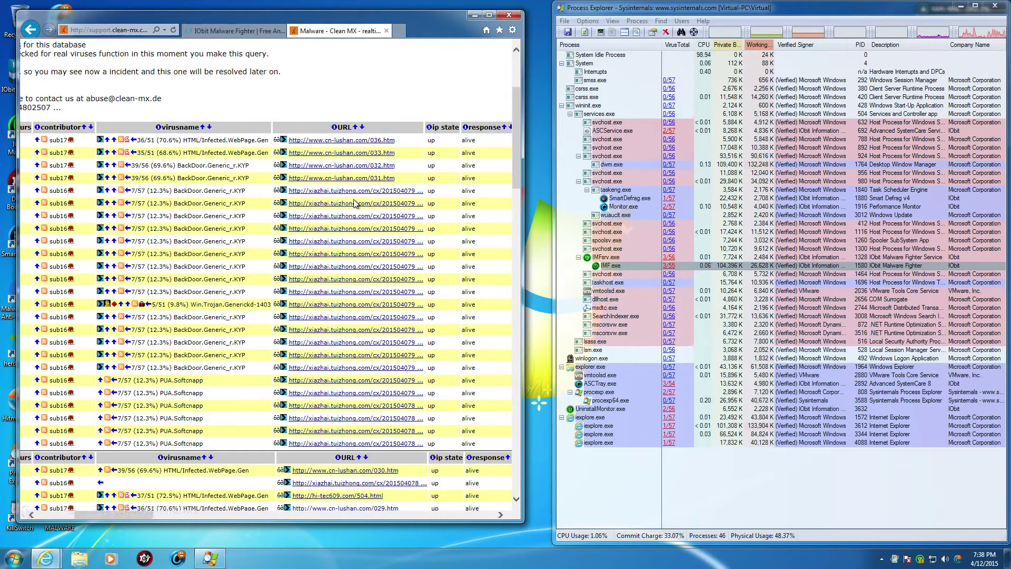
scroll(354, 203, down, 5)
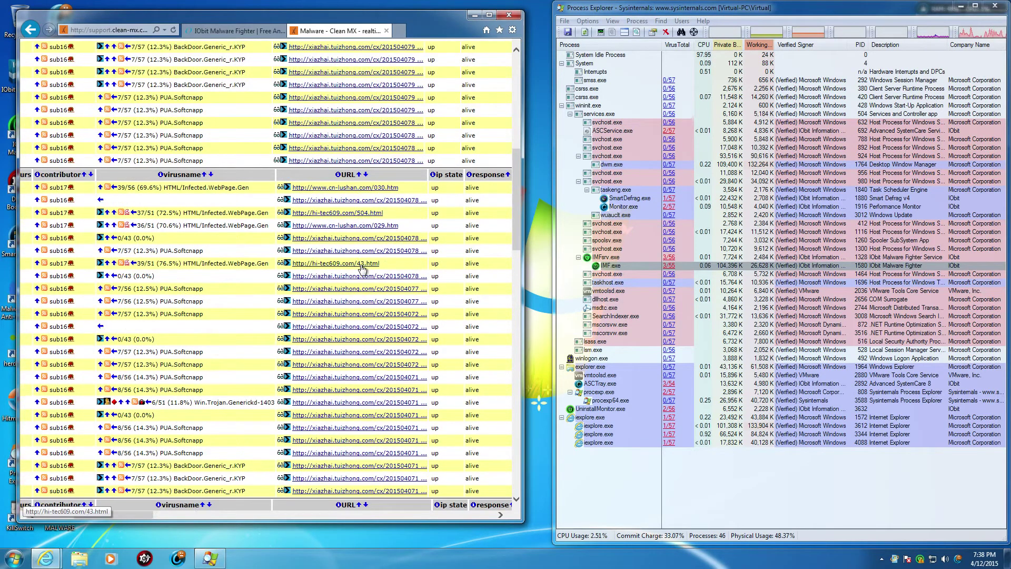
scroll(362, 269, up, 1)
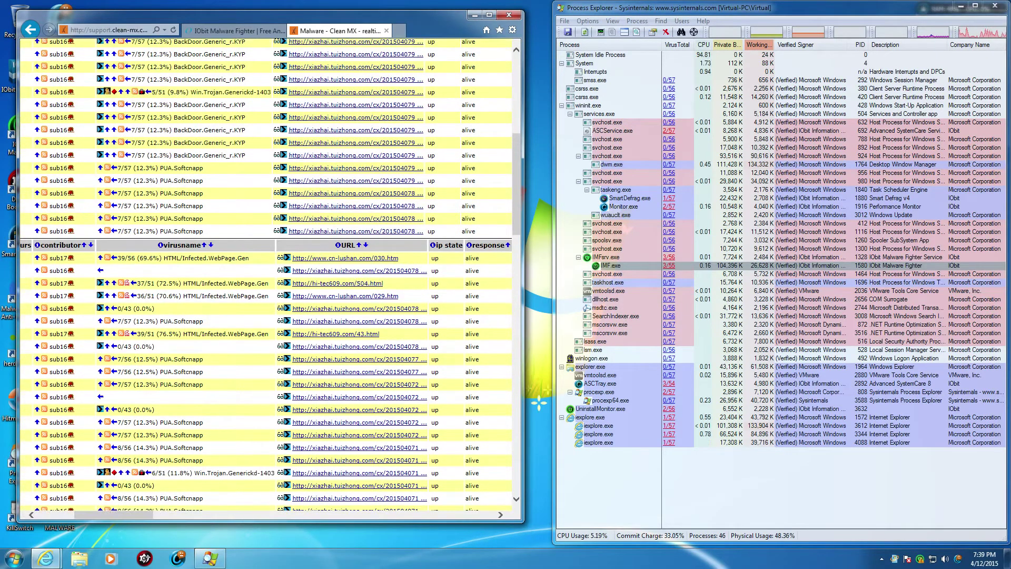
scroll(311, 303, up, 5)
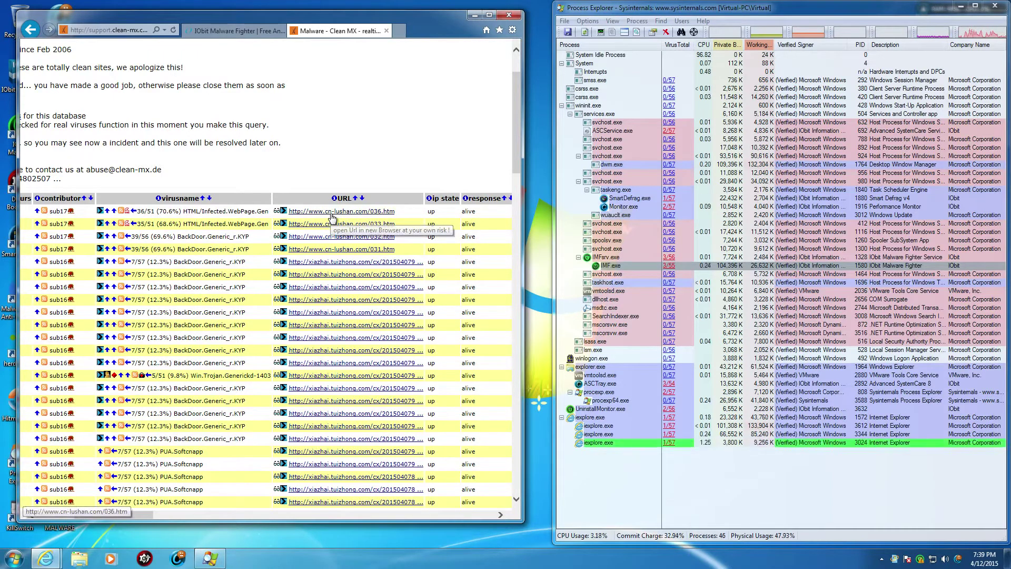
click(331, 211)
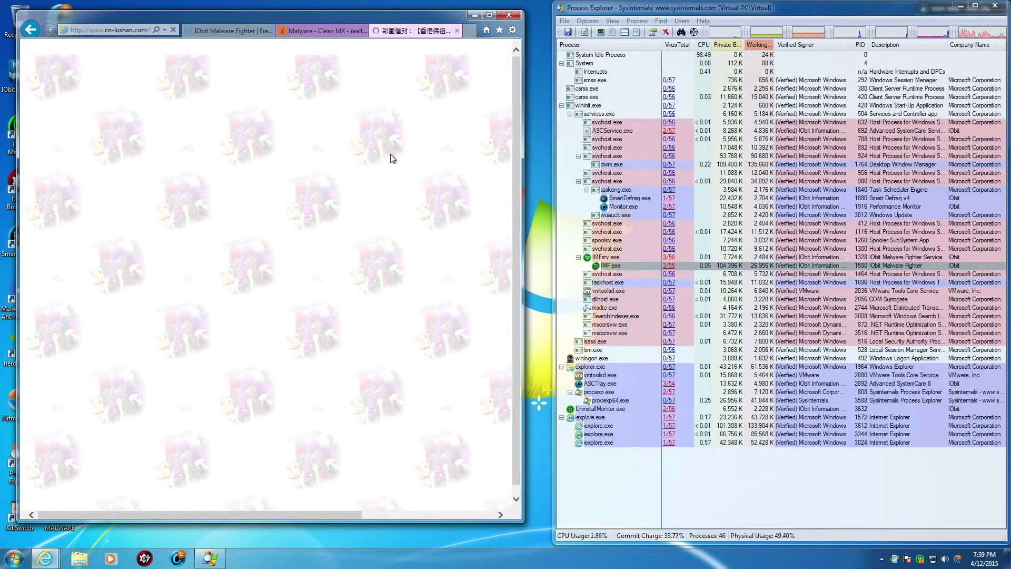
click(457, 31)
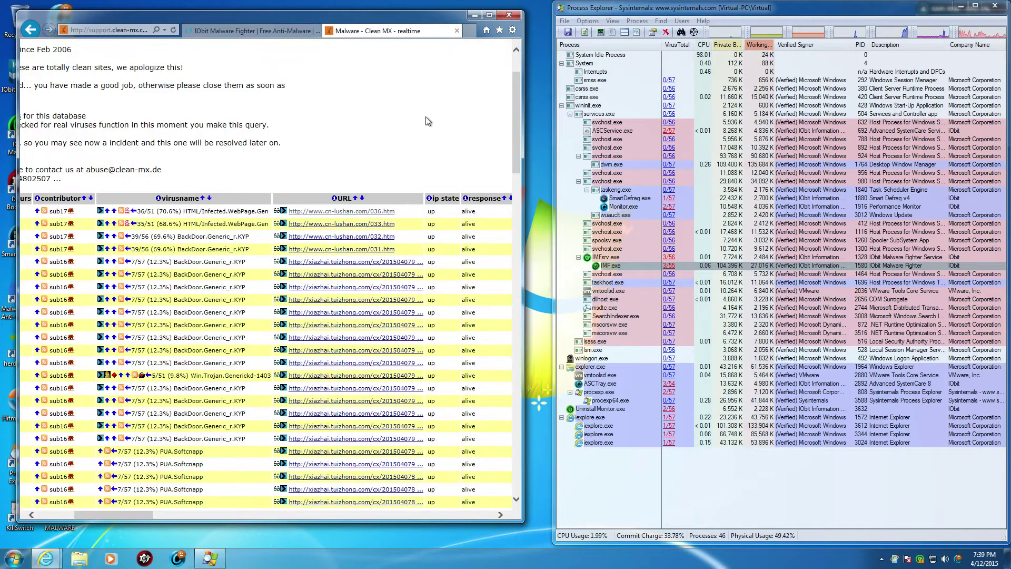
Test the first listed xiazhai.tuizhong.com link, setup_2000.exe, decline to continue at the unsafe-website warning, and return to the database
click(358, 262)
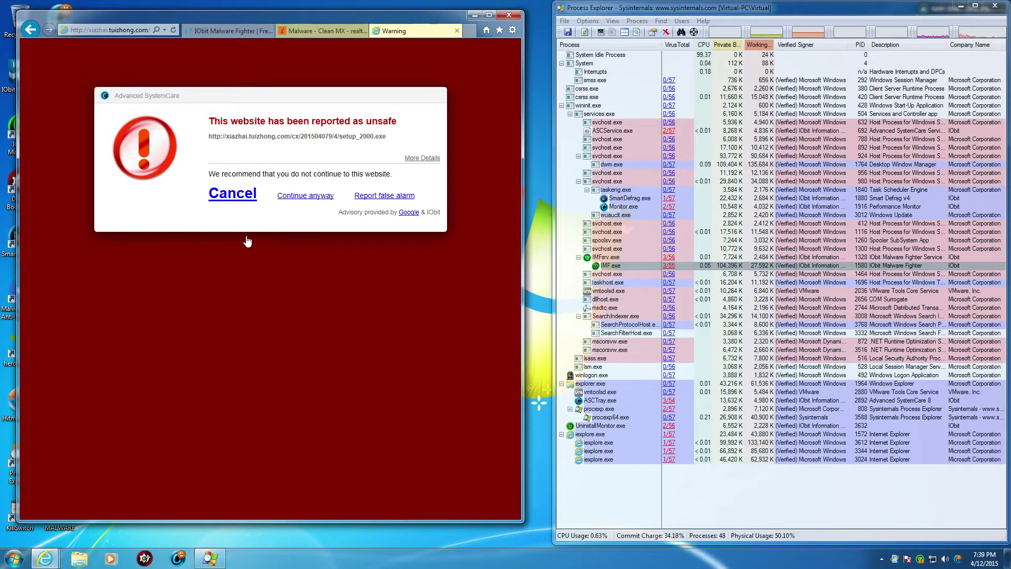
click(233, 195)
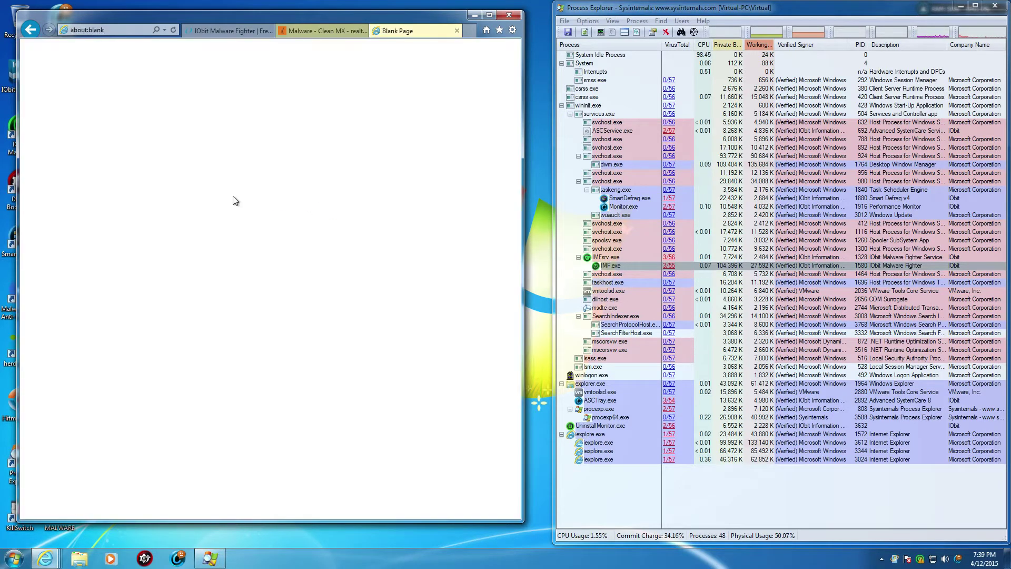
click(350, 33)
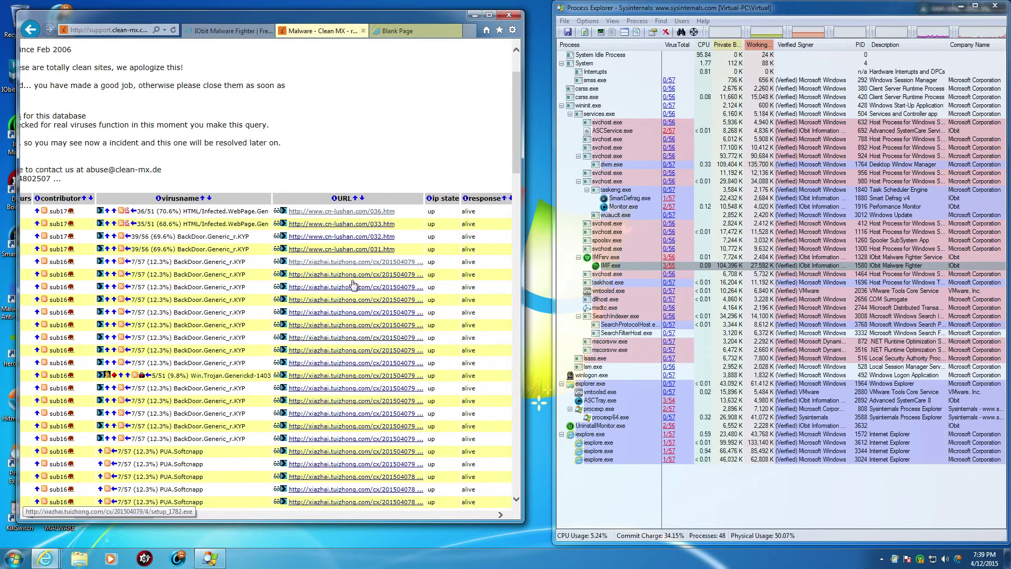
Test the Win.Trojan.Generickd link setup_0909.exe on xiazhai.tuizhong.com, close its warning page, and return to the database
click(318, 379)
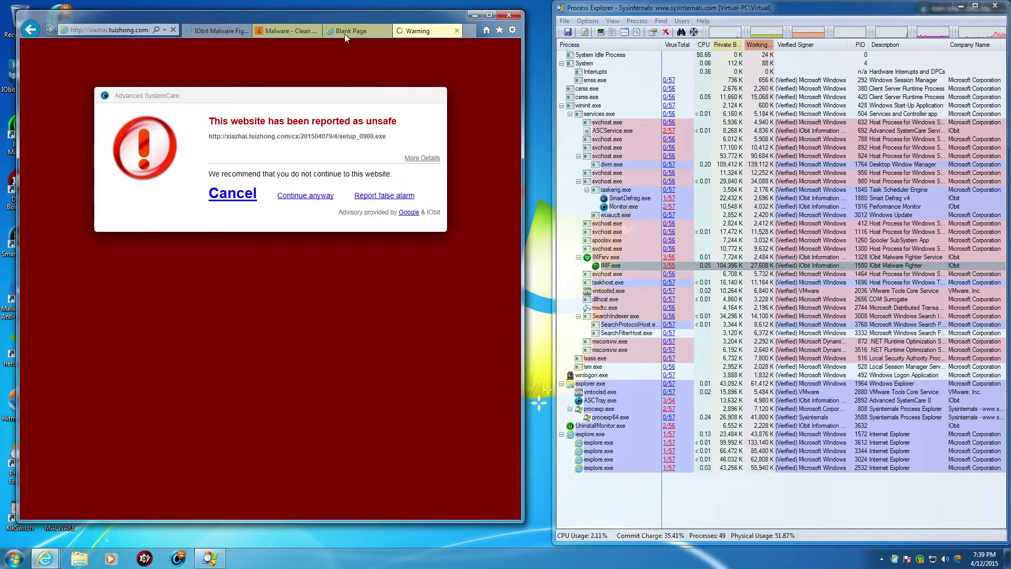
click(344, 31)
click(287, 30)
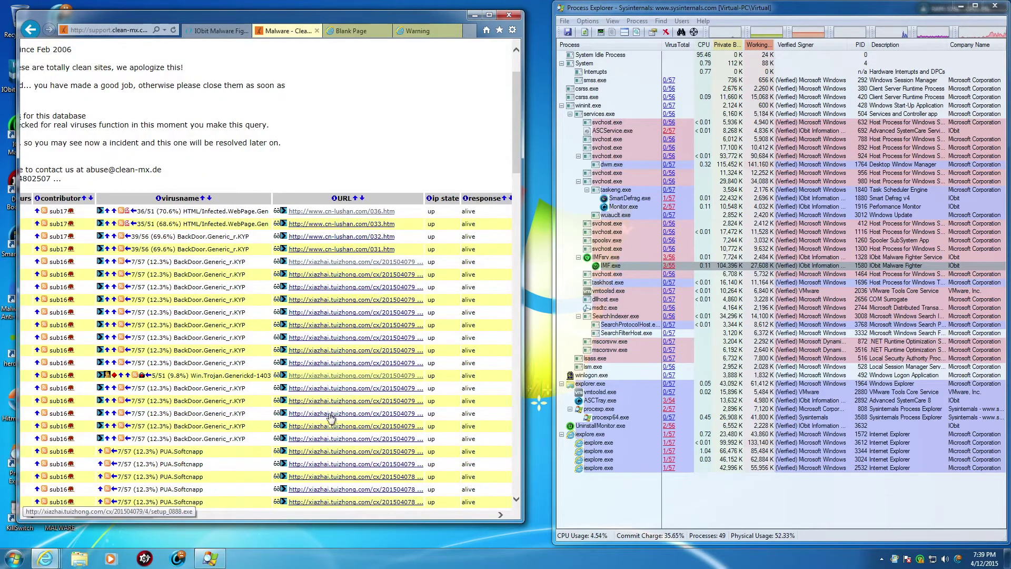
click(402, 30)
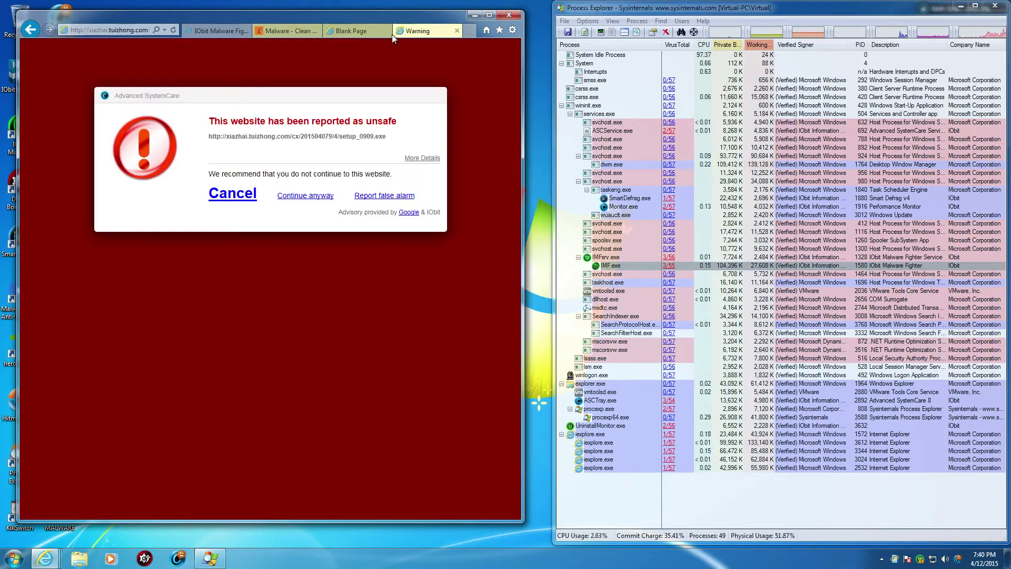
click(390, 32)
click(456, 30)
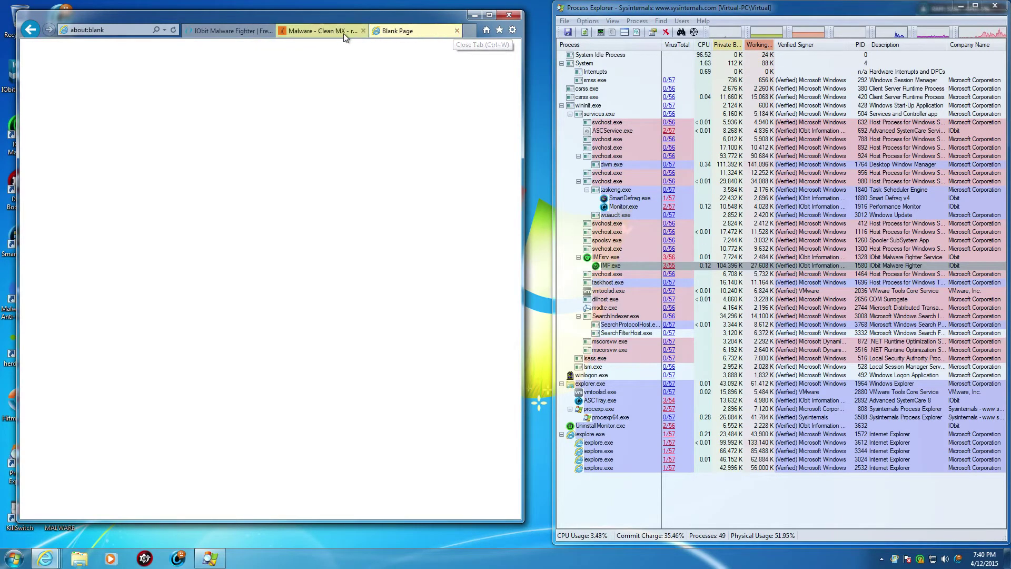
click(344, 33)
Test the infected web page hi-tec609.com/504.html from the database, and close its warning page
scroll(312, 333, down, 10)
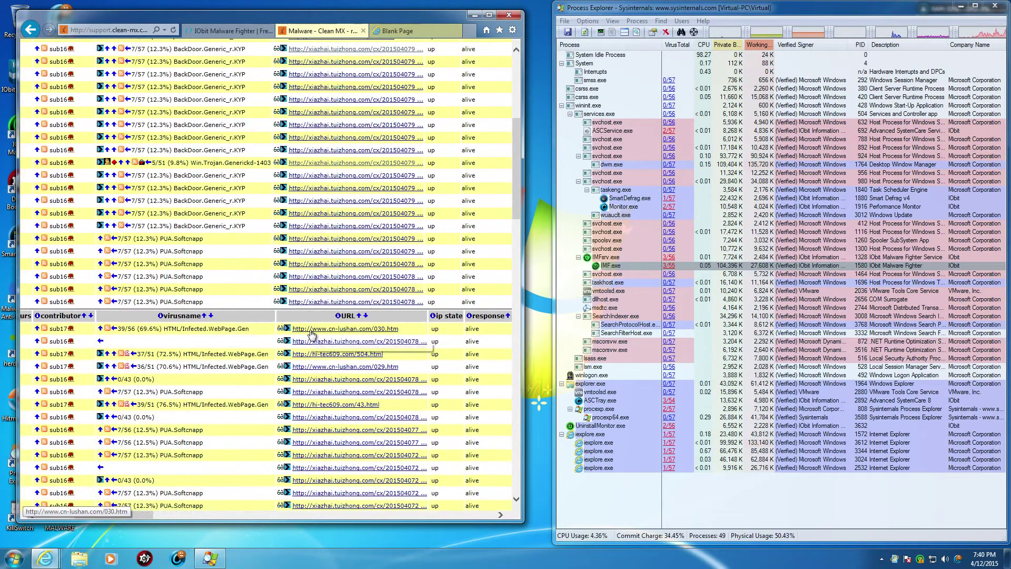
click(333, 355)
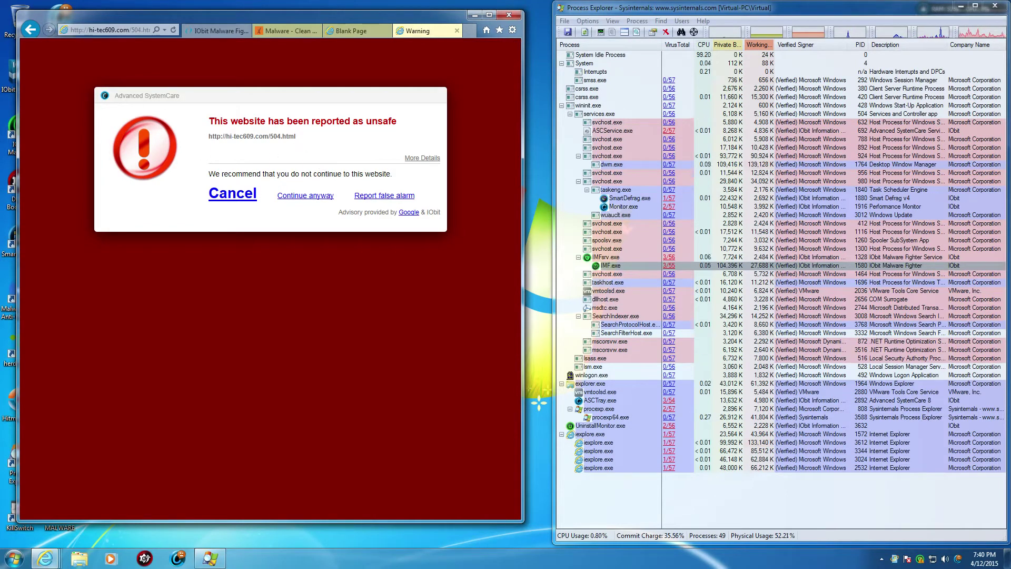
click(457, 32)
click(305, 31)
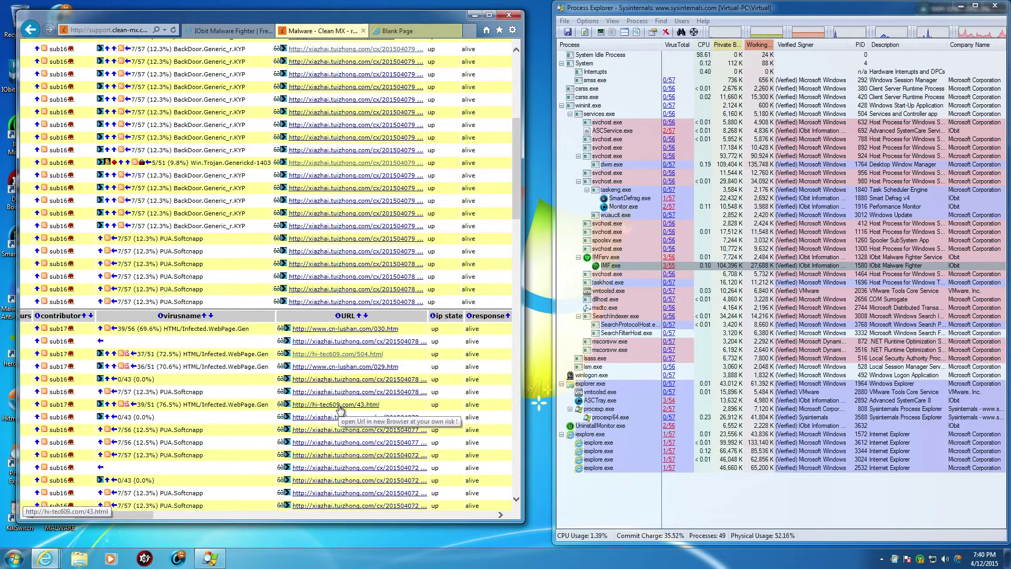
Test the backdoor download link xiazai19.ke8u.com/setup_526.exe, close its page, and continue through the database's URL list
scroll(349, 411, down, 10)
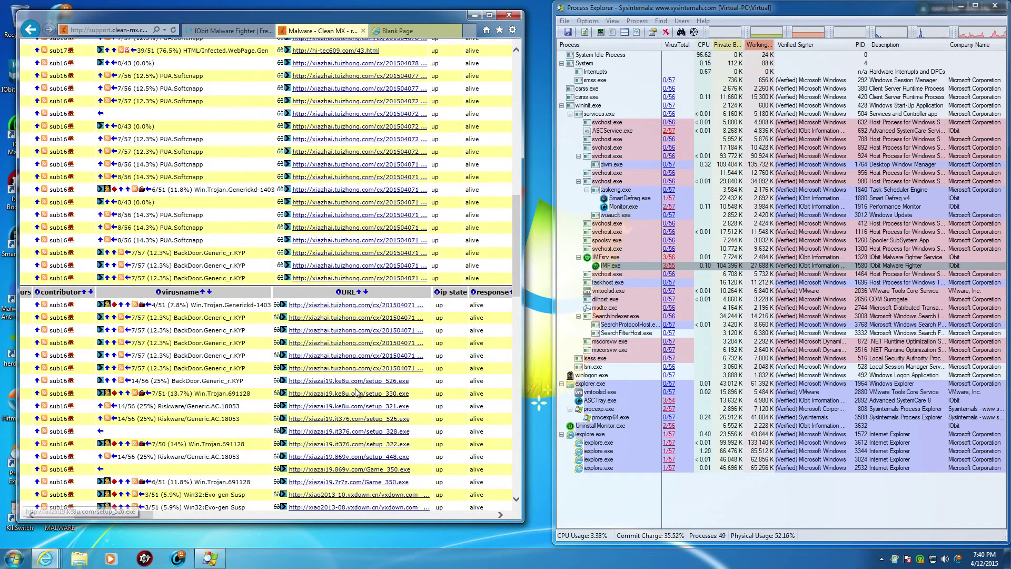
click(355, 383)
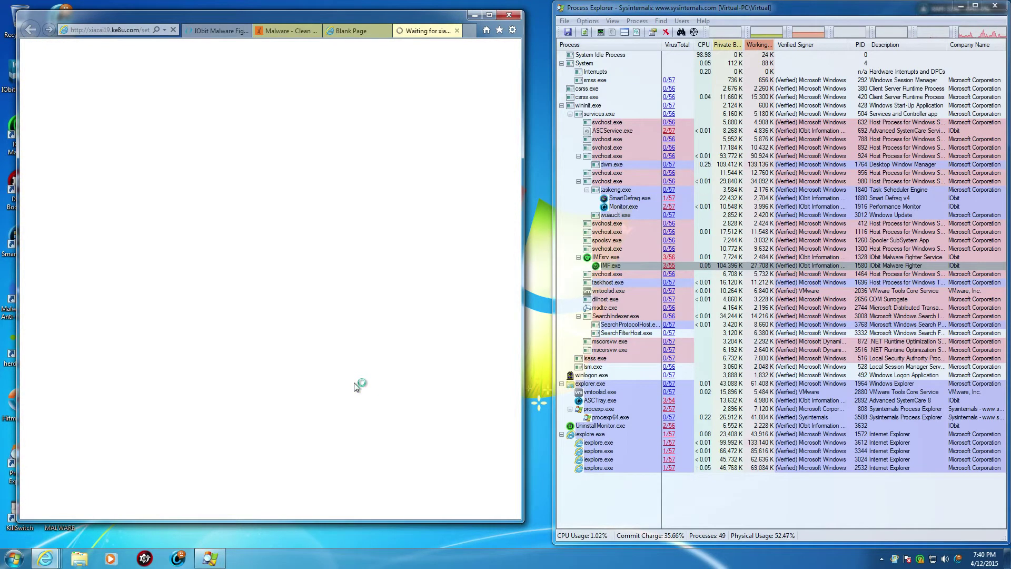
click(299, 32)
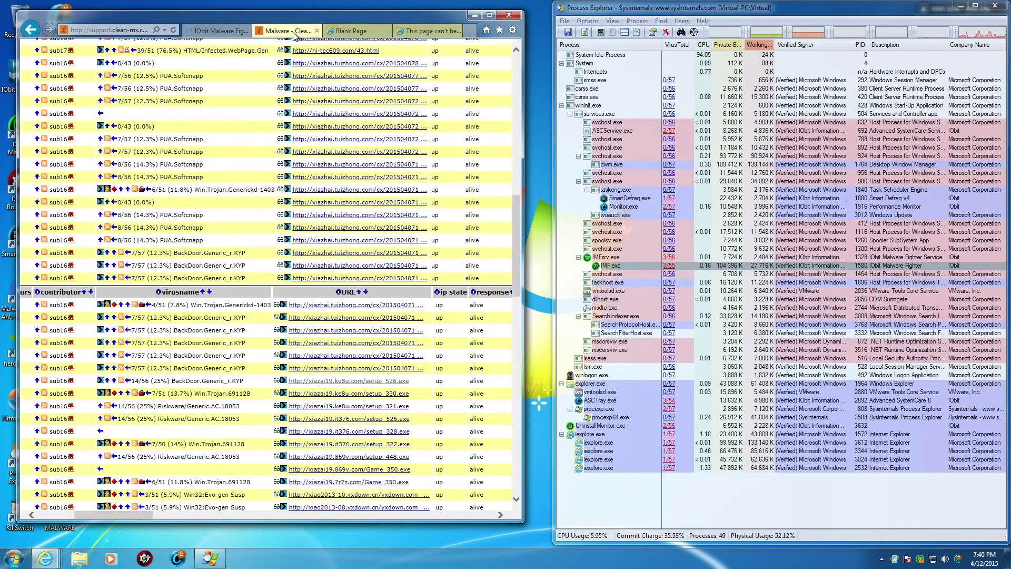
click(457, 32)
scroll(379, 390, down, 5)
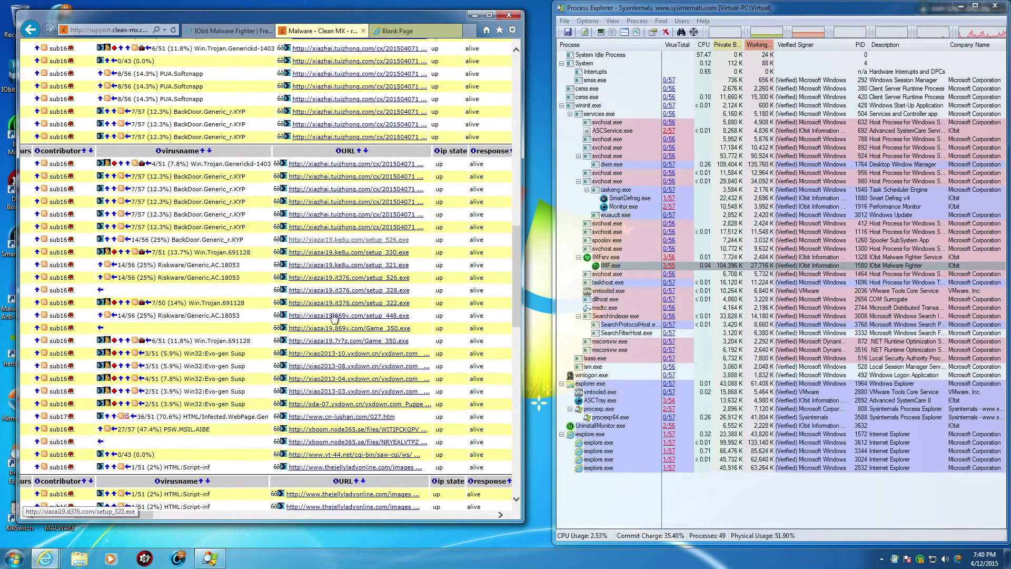
Test the first xiao2013-10.yxdown.com link in the database, cancel its offered download, and close the IObit Malware Fighter page
click(342, 353)
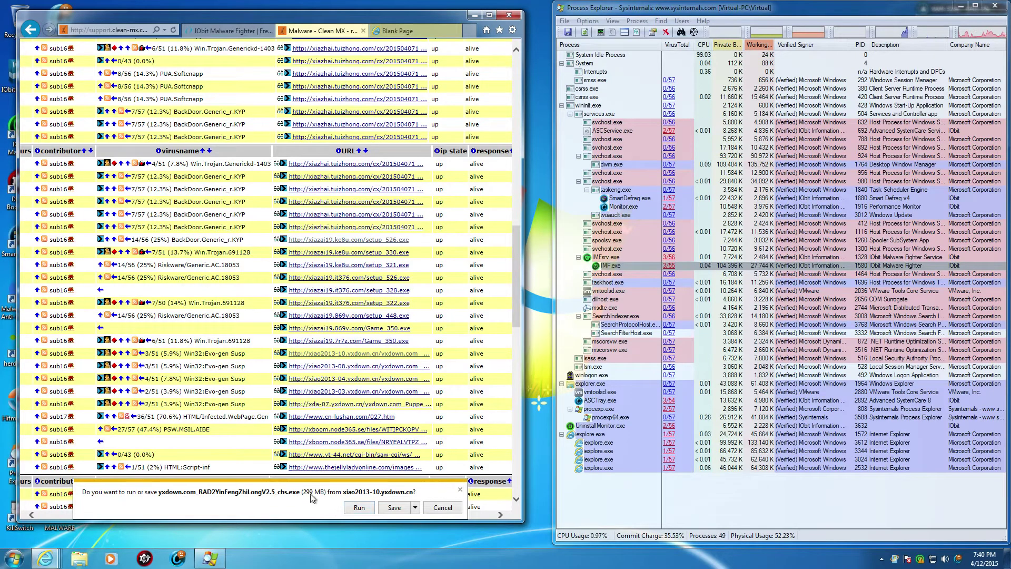
click(441, 508)
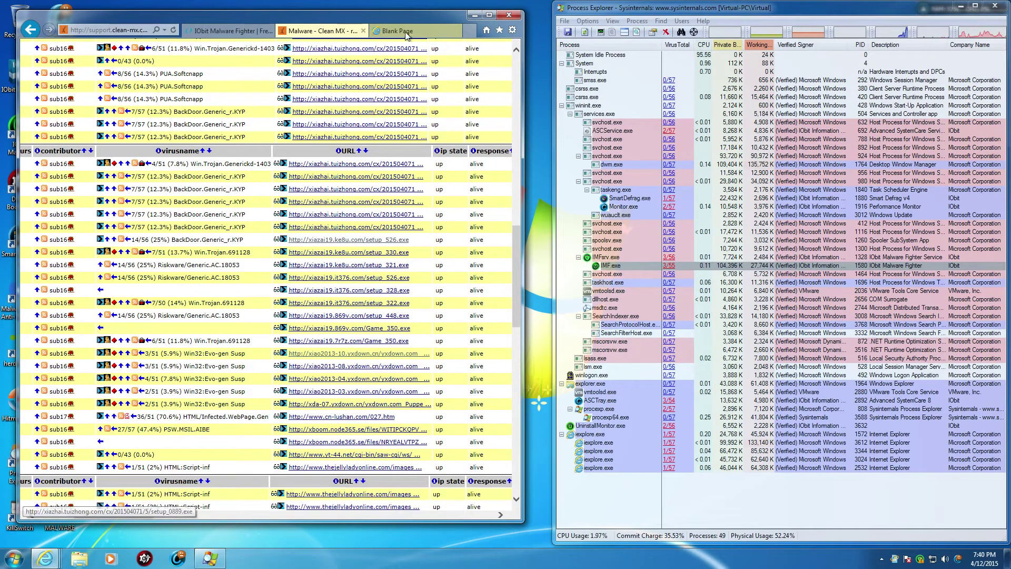
click(406, 32)
click(229, 31)
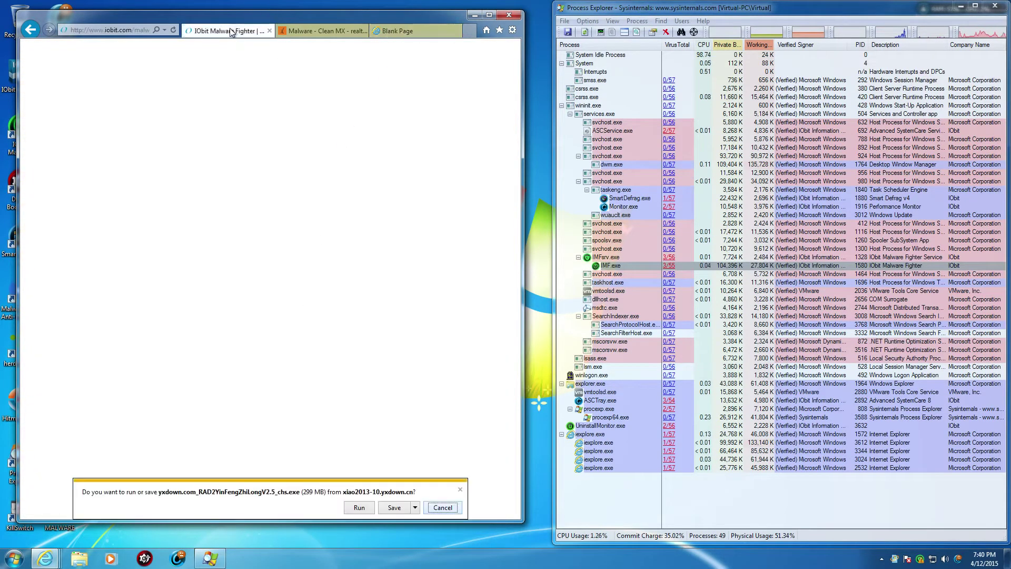
click(270, 31)
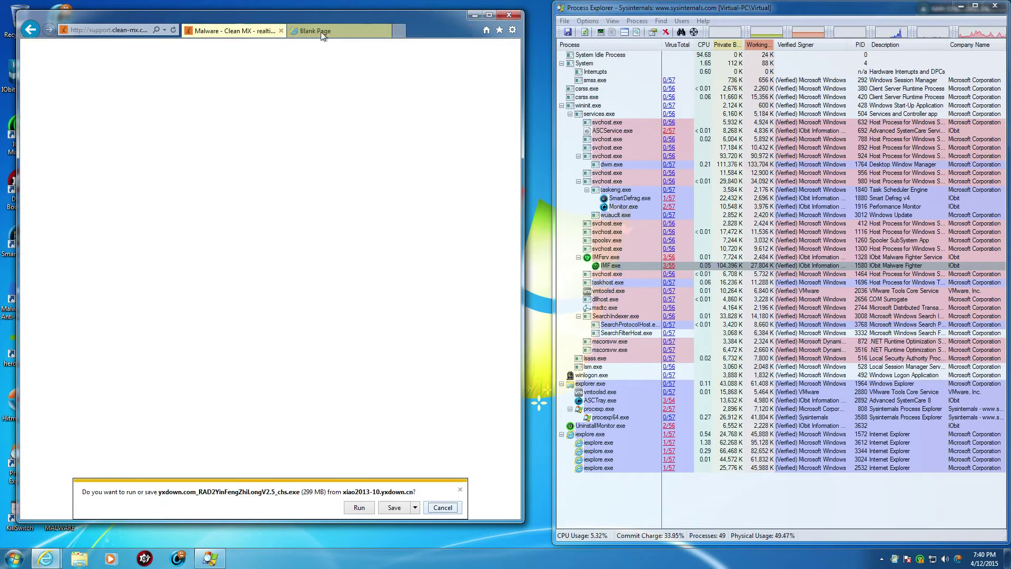
Test the PSW.MSIL.AIBE link on xboom.node365.se, close its page, and return to the Clean MX database
scroll(345, 453, down, 1)
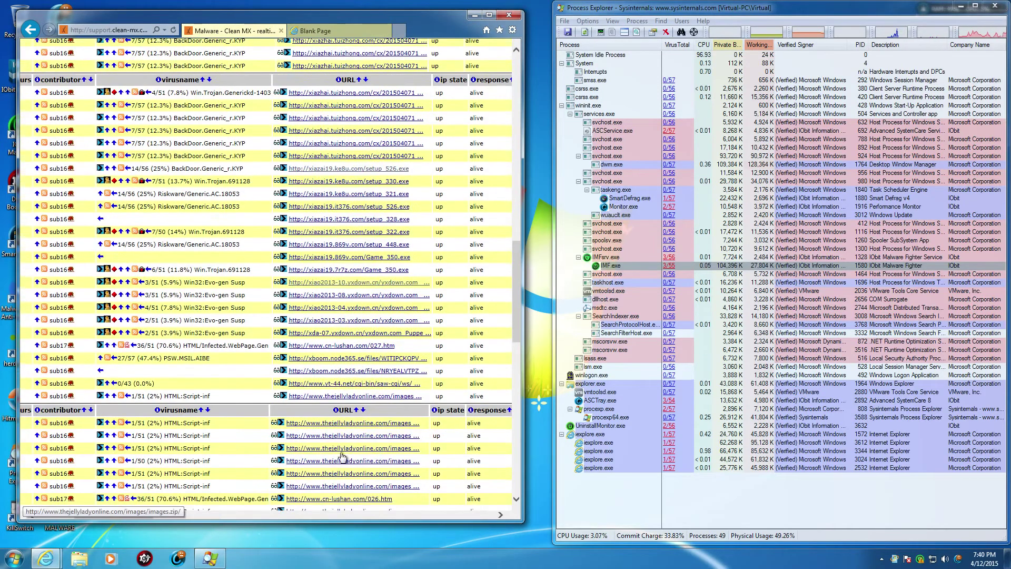
scroll(342, 456, down, 2)
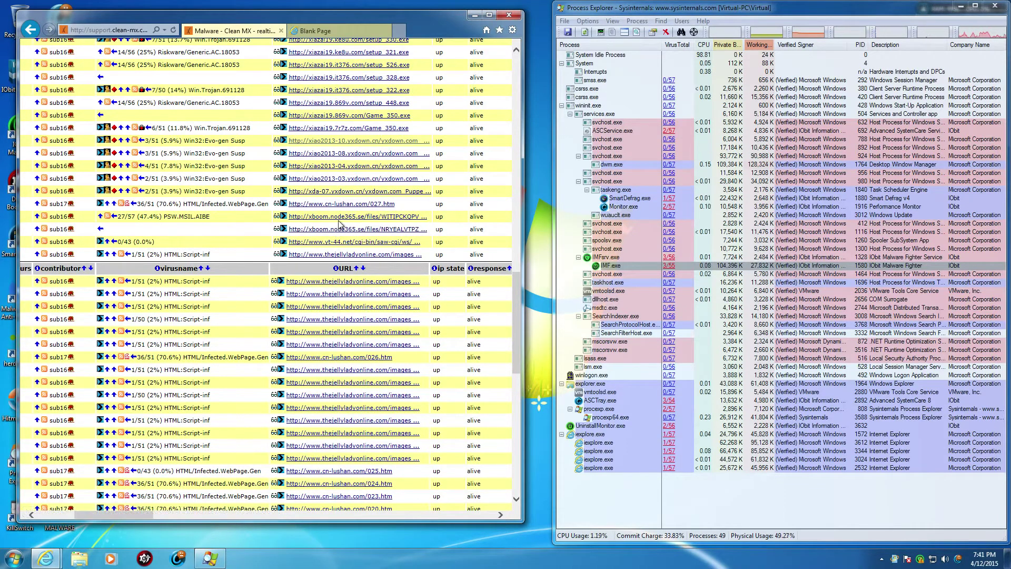
click(339, 220)
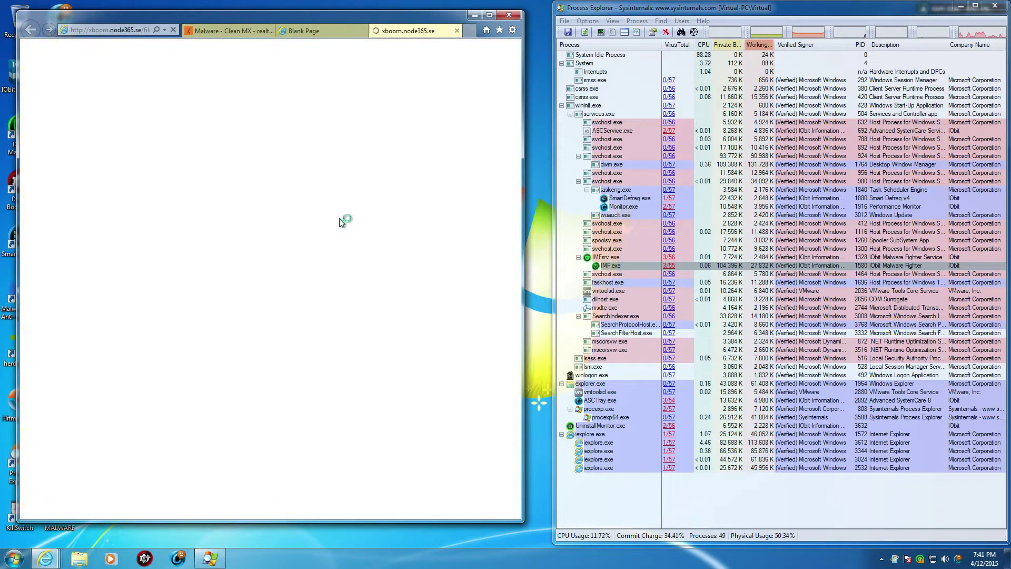
click(457, 31)
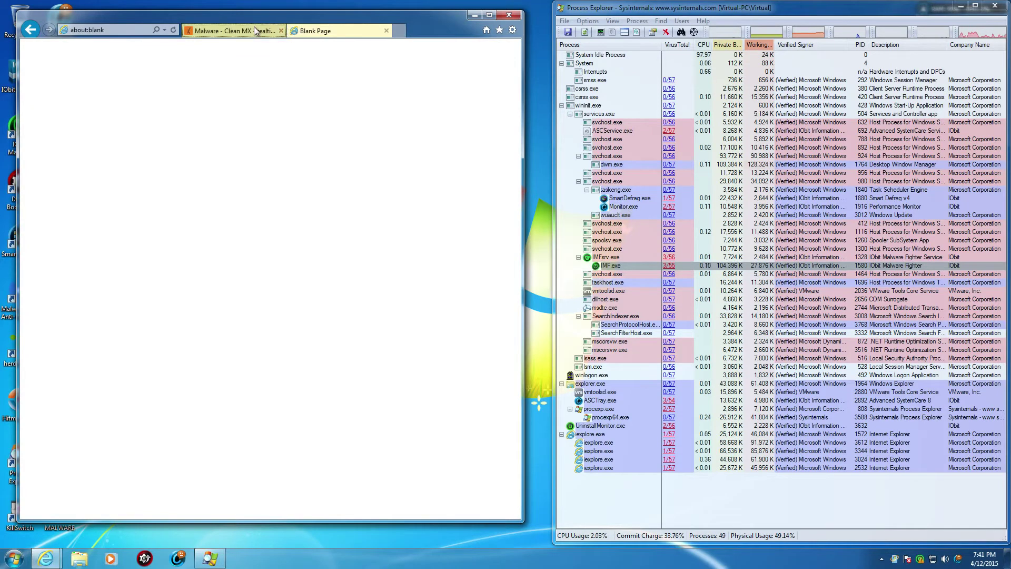
click(254, 29)
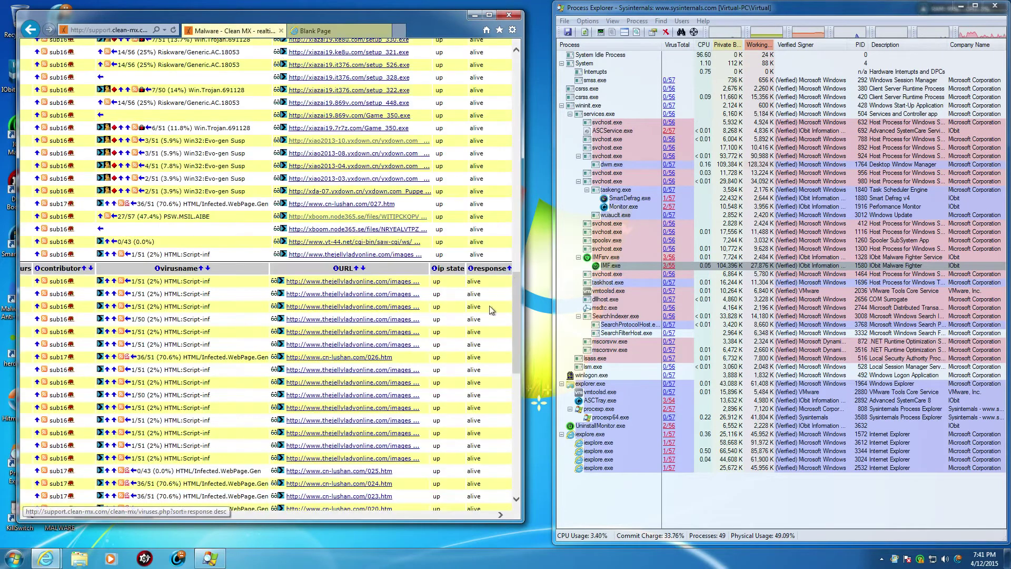
Test an HTML:Script-inf link on thejellyladyonline.com, look over the loaded page, and close it to return to the database
click(368, 284)
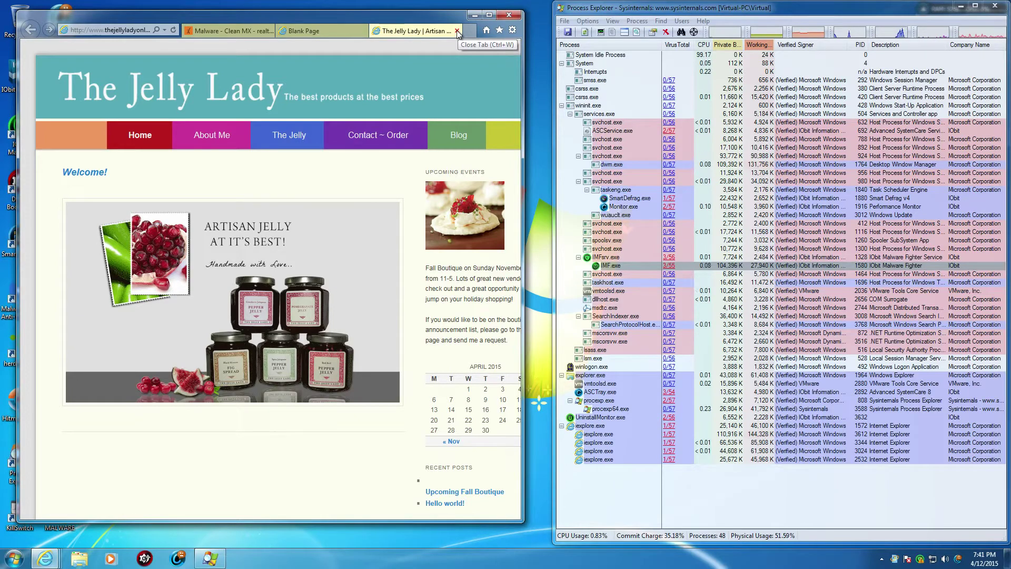
scroll(447, 105, down, 10)
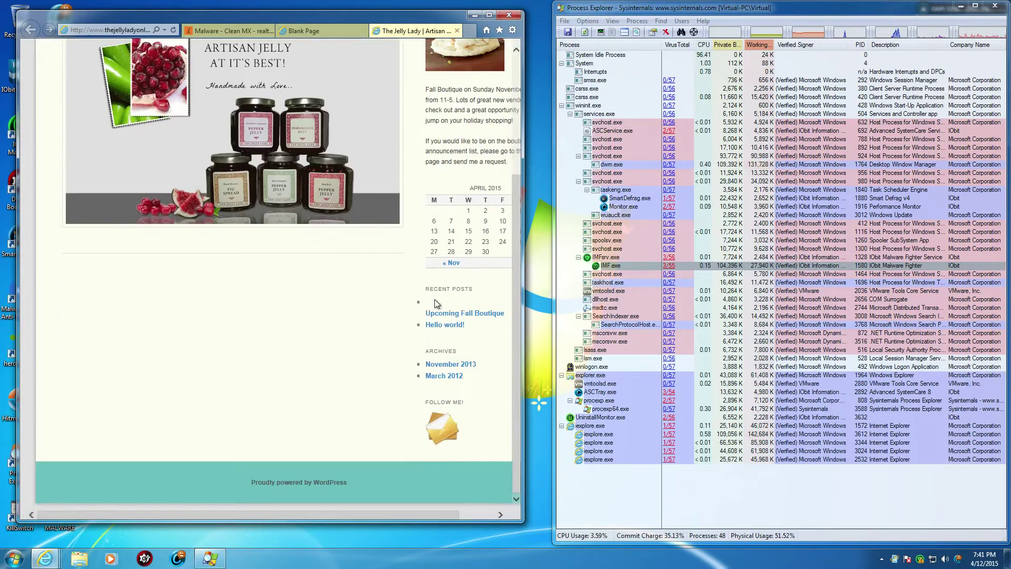
scroll(421, 64, up, 10)
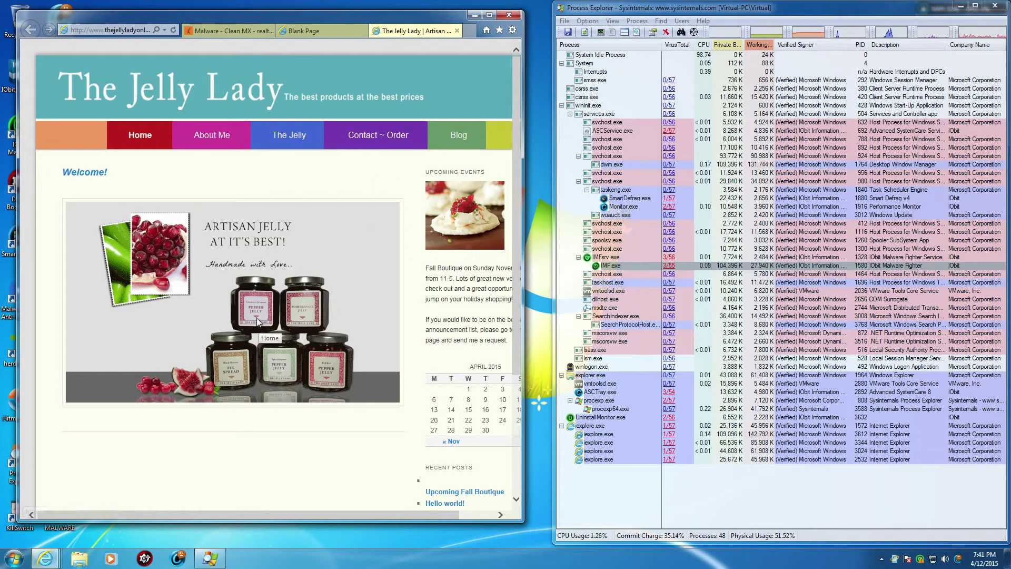
click(456, 31)
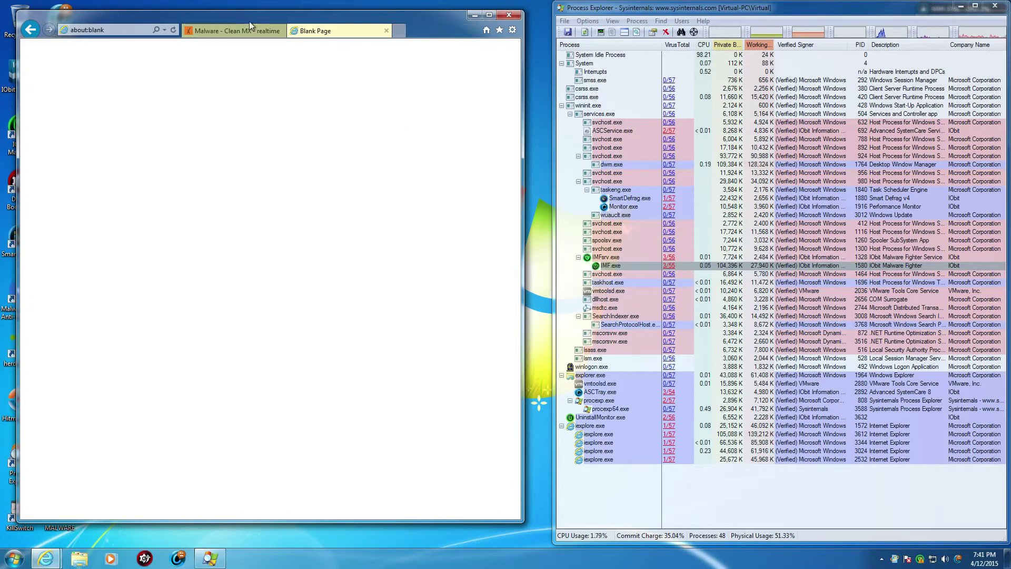
click(237, 32)
Check the rest of the Clean MX list and open the Malc0de database from the saved favorites instead
scroll(332, 274, down, 5)
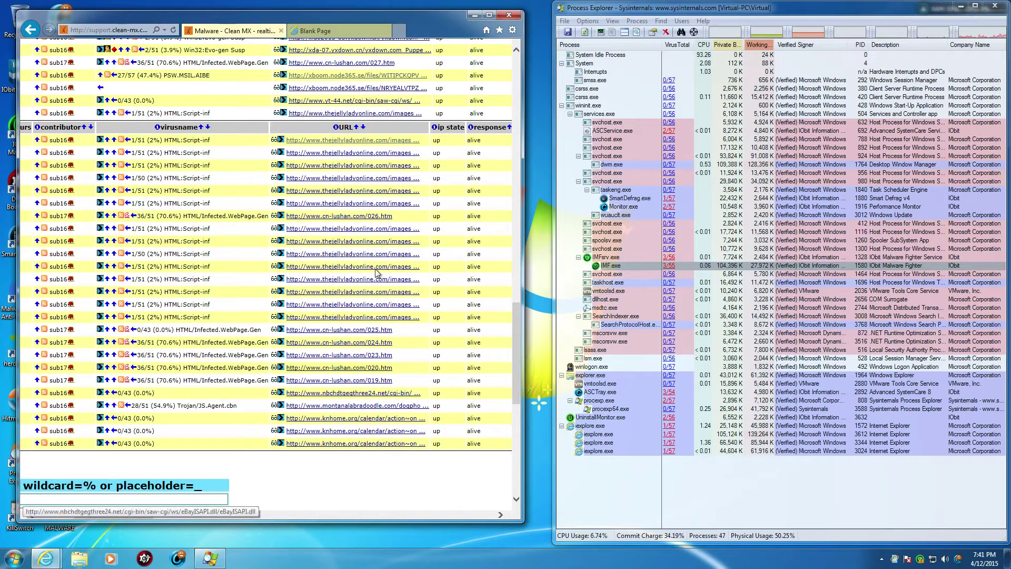
click(499, 30)
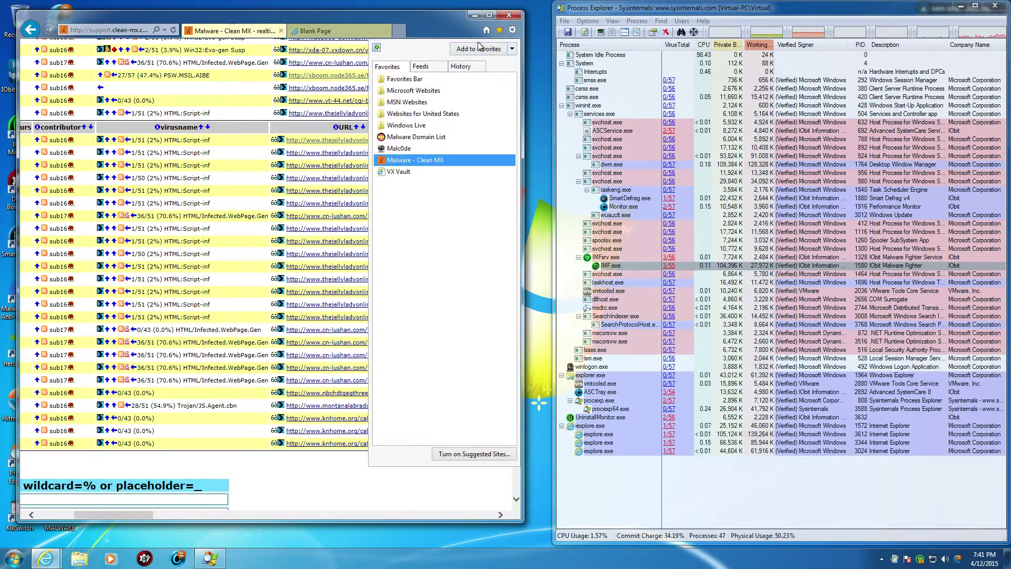
click(420, 153)
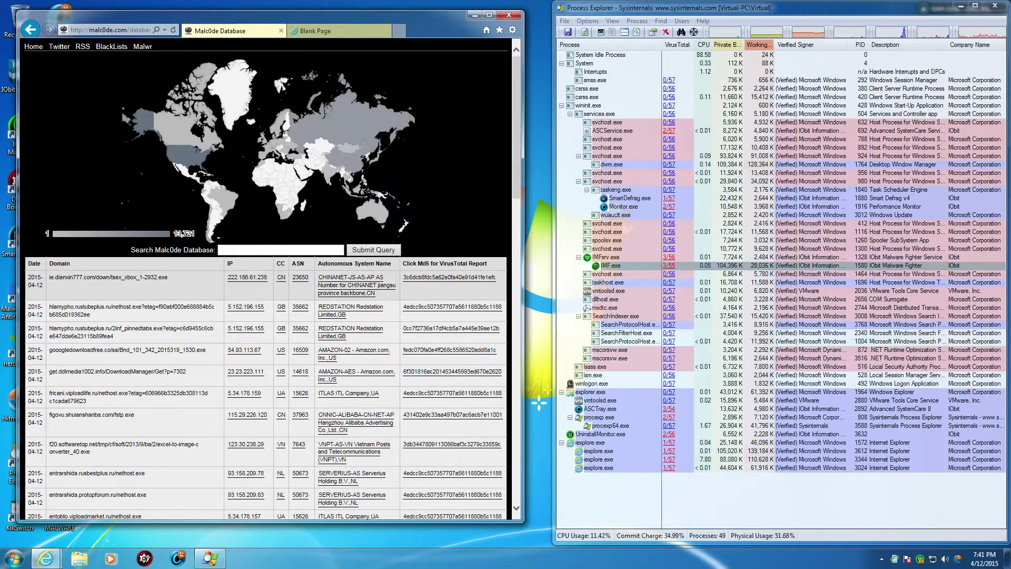
Copy dianxin777.com/down/tsex_xbox_1-2932.exe from the first Malc0de entry without its ie. prefix, and try to load it in the blank page
drag(168, 278, 56, 279)
key(ctrl+c)
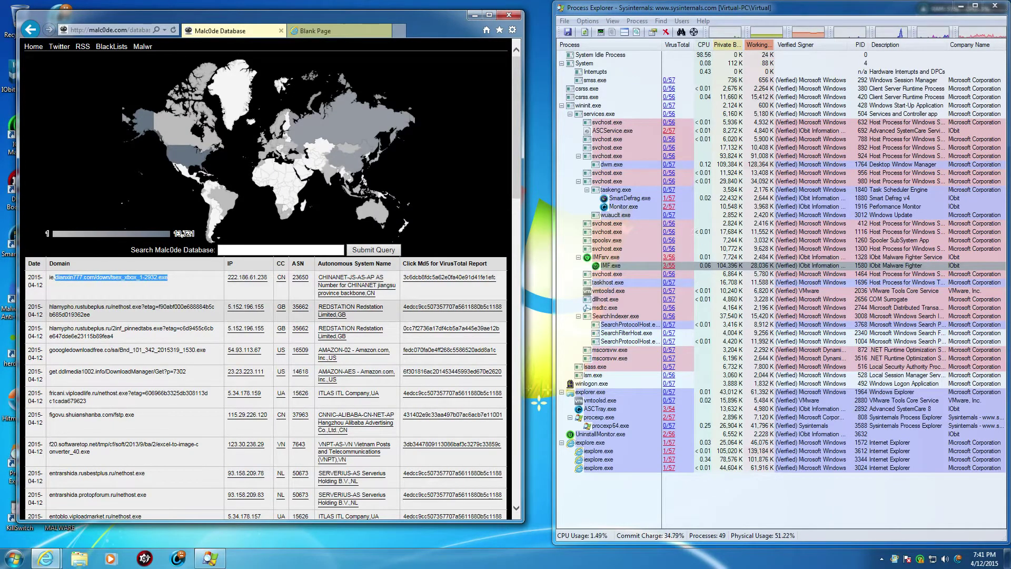
click(376, 35)
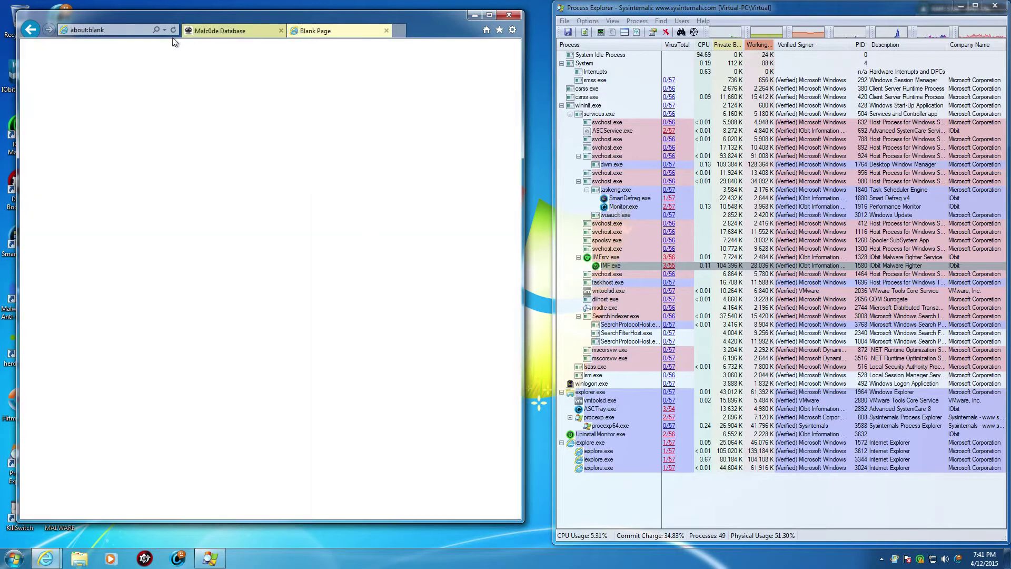
click(122, 29)
key(ctrl+v)
key(Return)
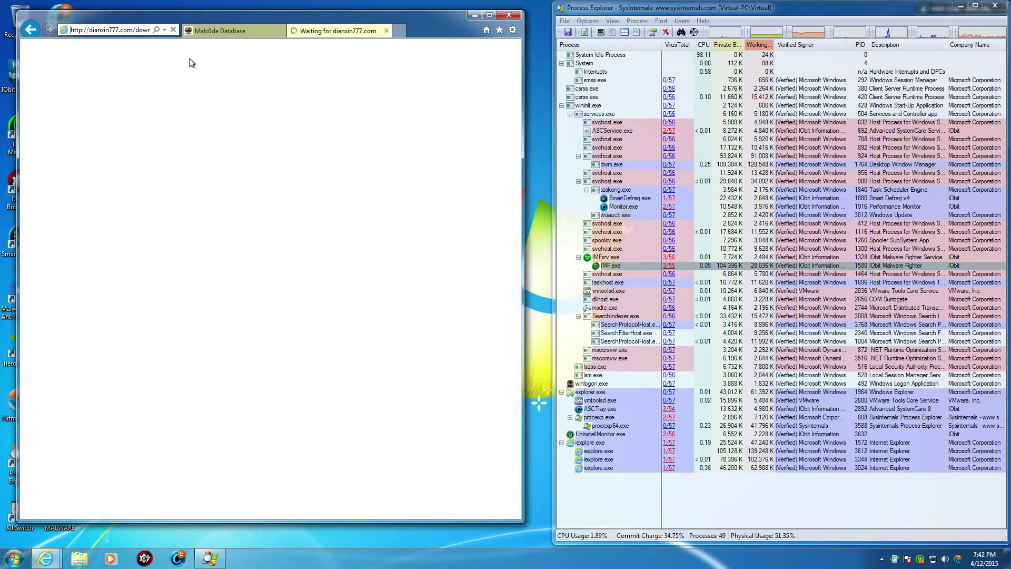
Copy the first Malc0de entry's complete address, including the ie. prefix, and submit it in the other page
click(256, 31)
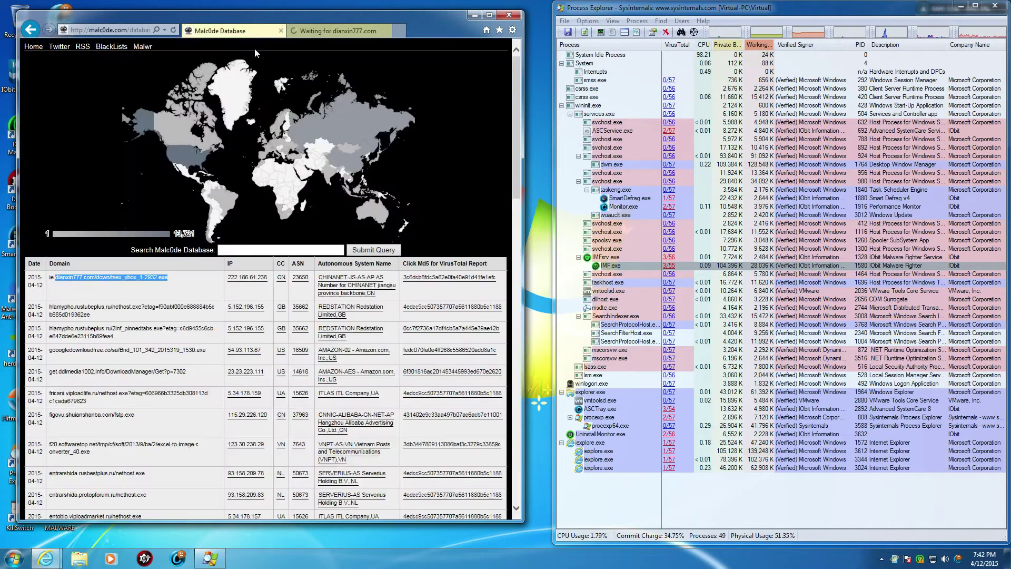
drag(136, 282, 50, 279)
click(337, 31)
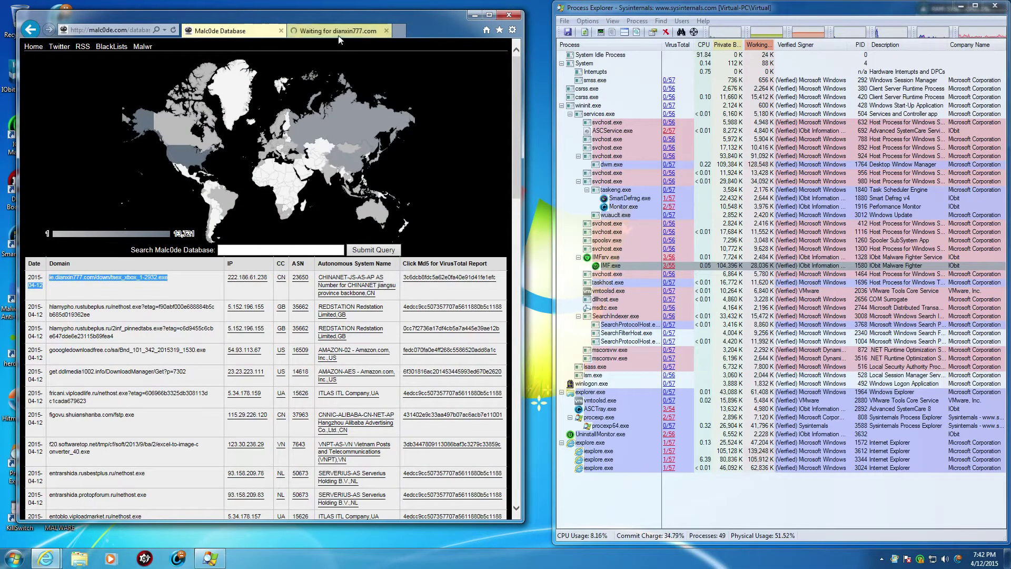
click(244, 32)
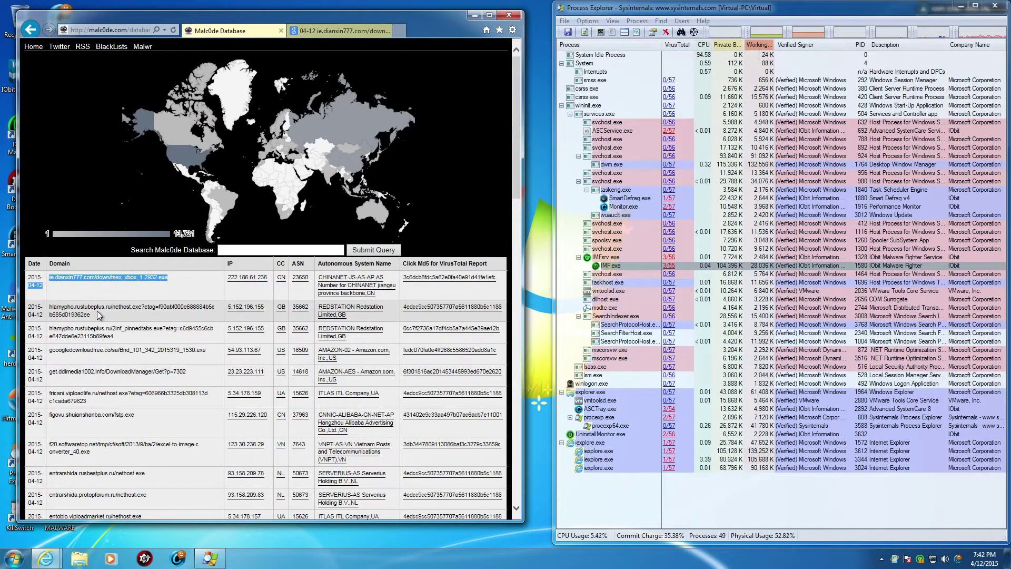
click(337, 31)
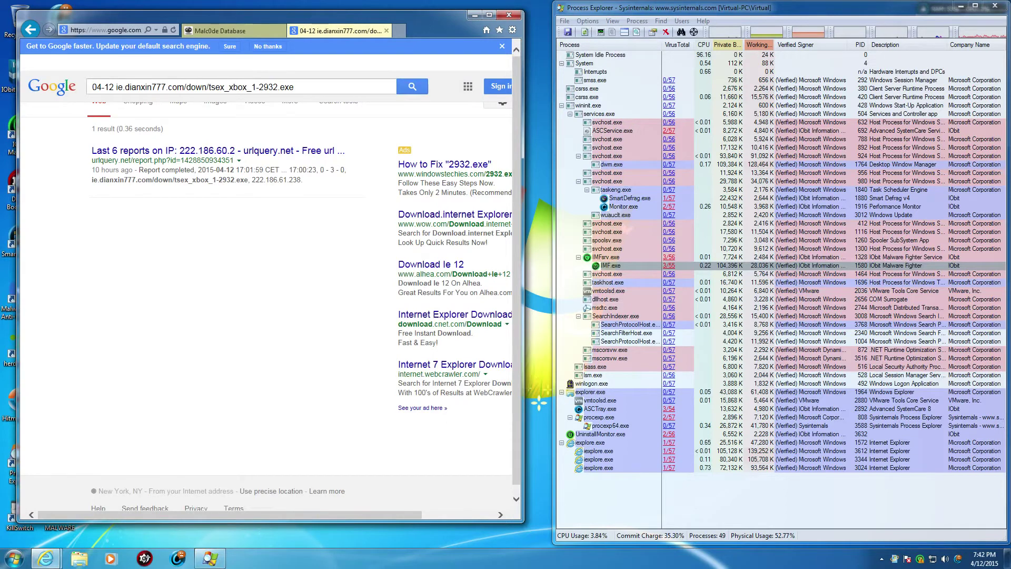
Remove the stray 04-12 from the pasted address, load ie.dianxin777.com/down/tsex_xbox_1-2932.exe, and choose to run the file
drag(125, 88, 90, 90)
click(120, 30)
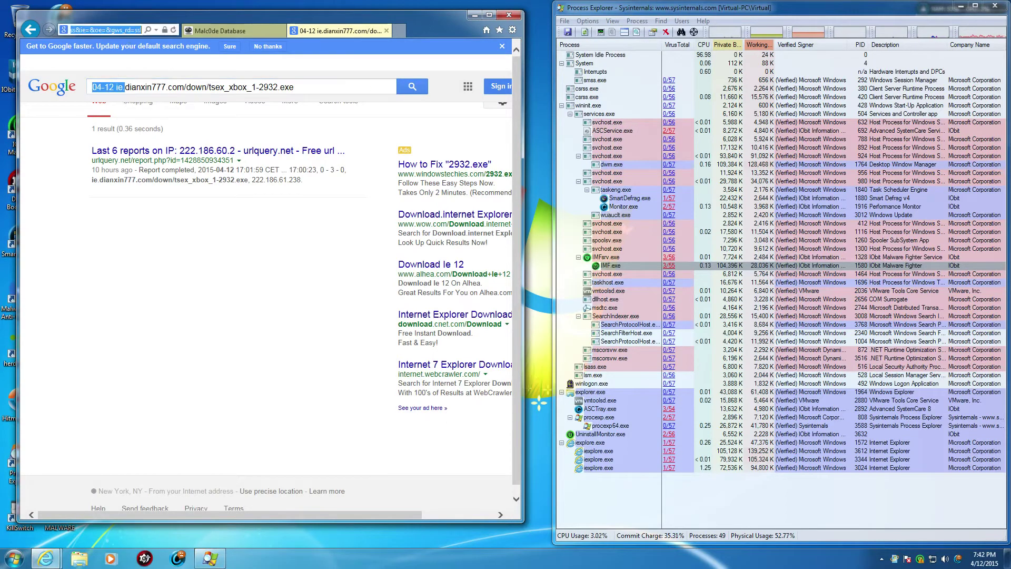
key(ctrl+v)
drag(100, 30, 85, 31)
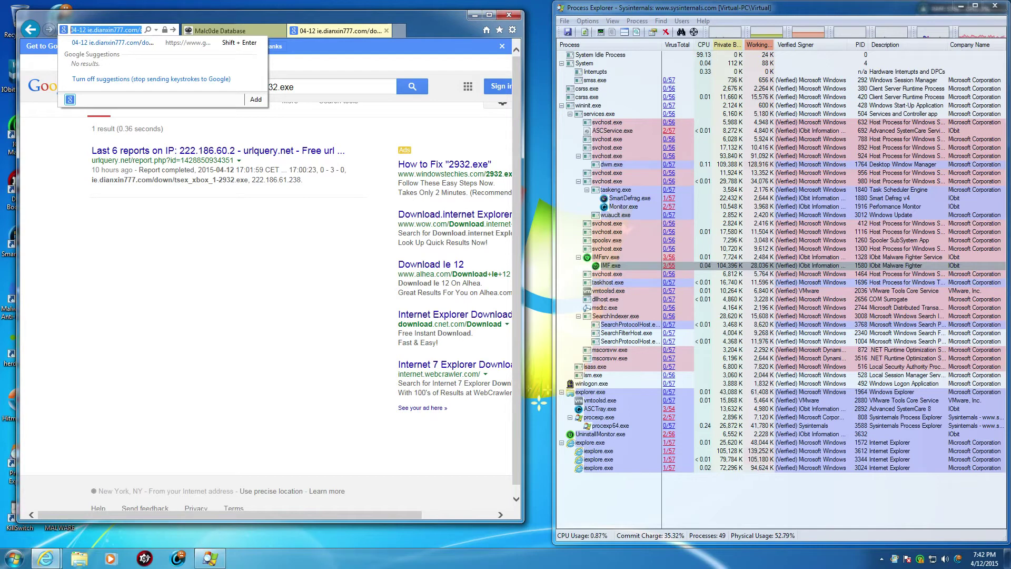
click(88, 30)
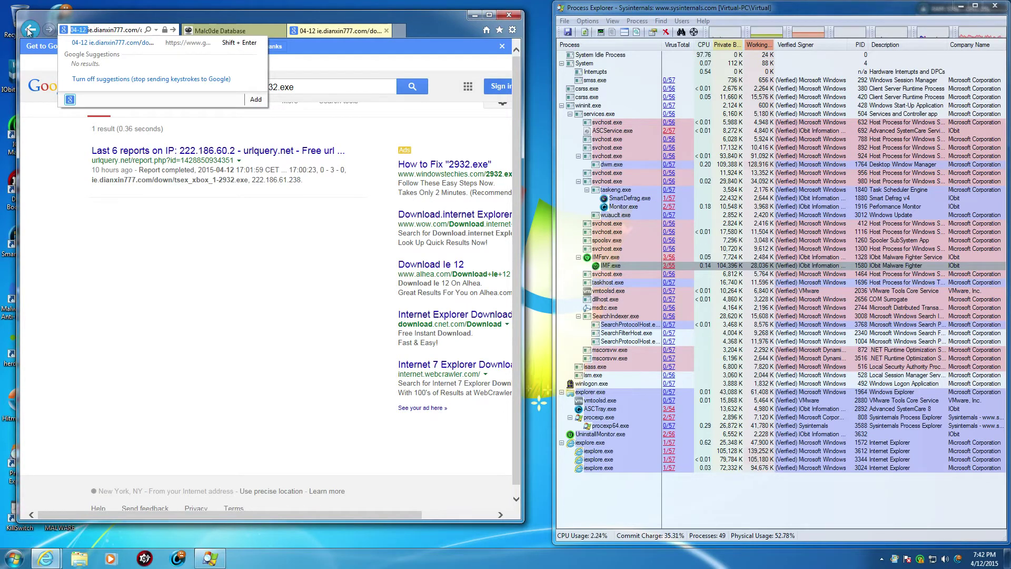
key(BackSpace)
key(Return)
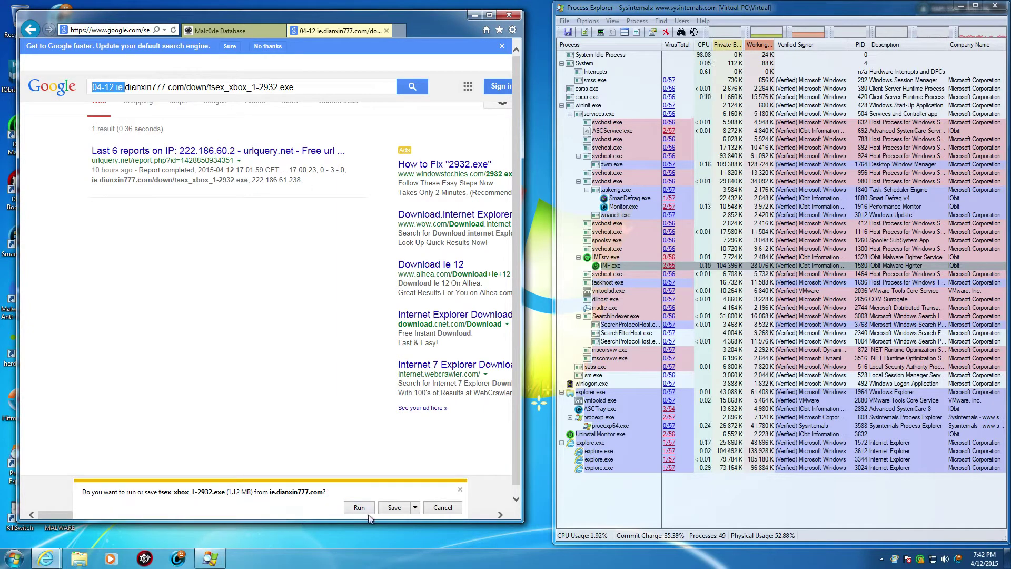
click(356, 506)
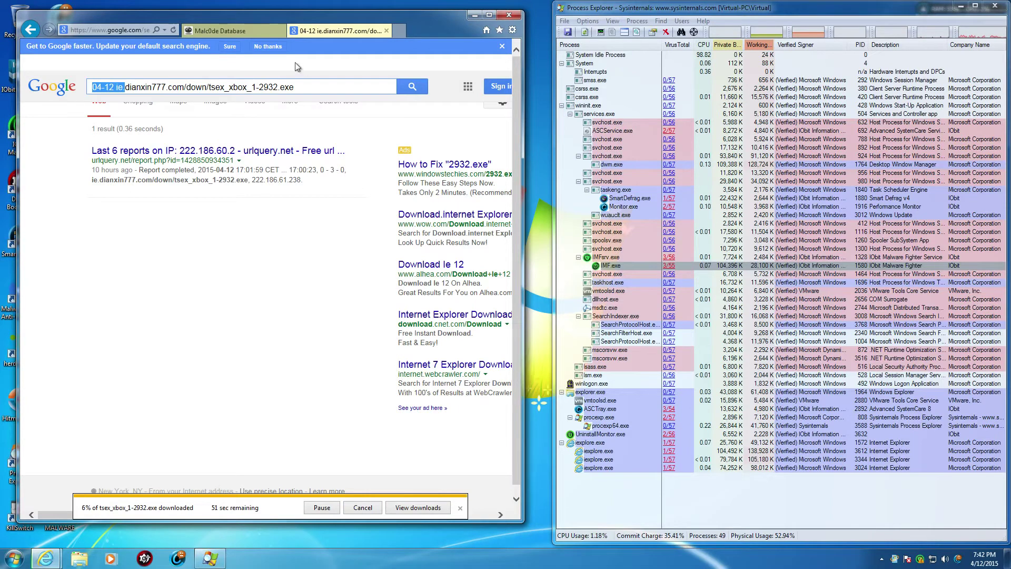
Load the second Malc0de entry, nethost.exe on hlamypho.rustubeplus.ru, and choose to open the offered nethost file
click(248, 32)
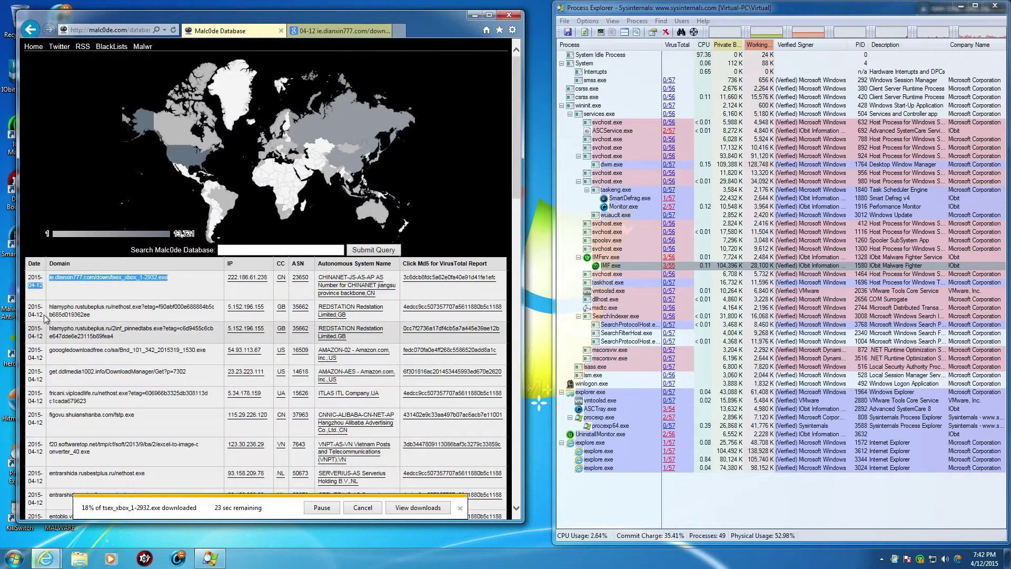
drag(49, 306, 96, 314)
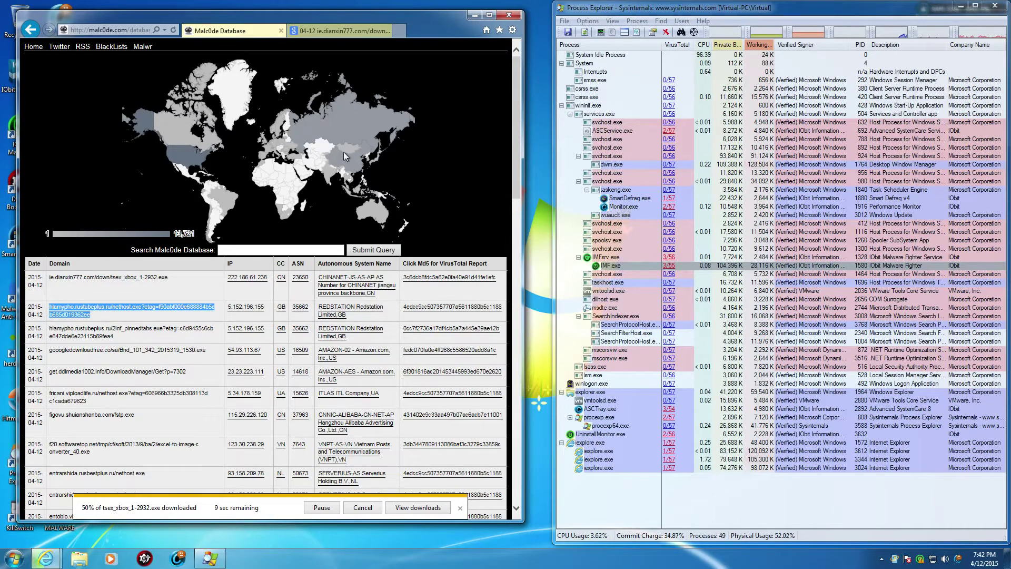
click(343, 31)
click(146, 30)
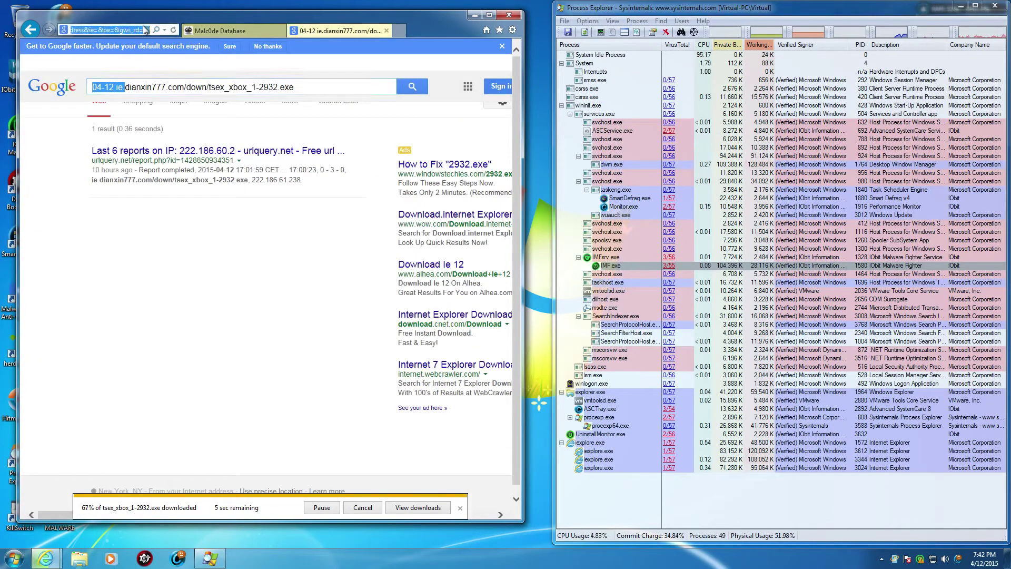
key(ctrl+v)
key(Return)
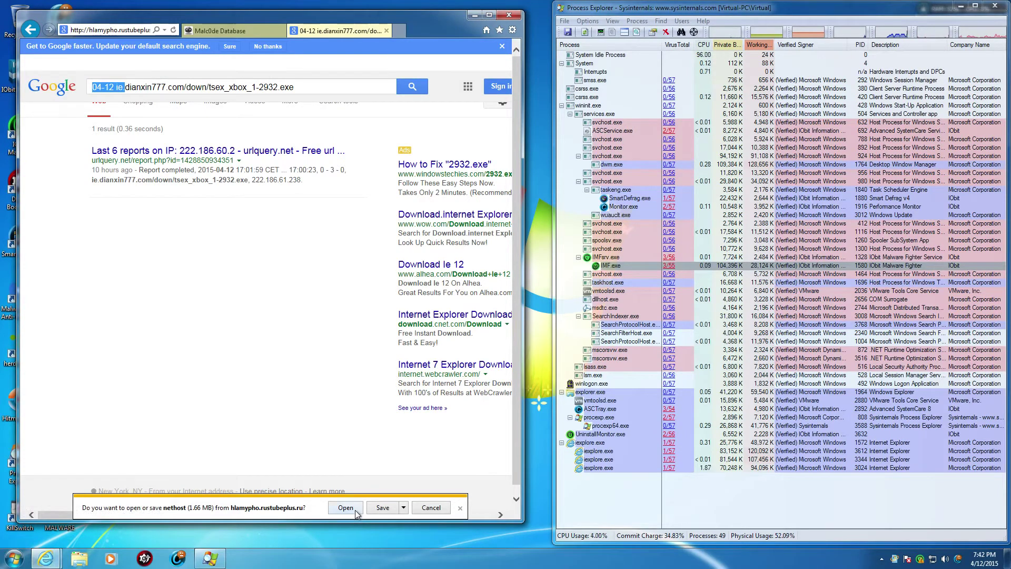
click(355, 510)
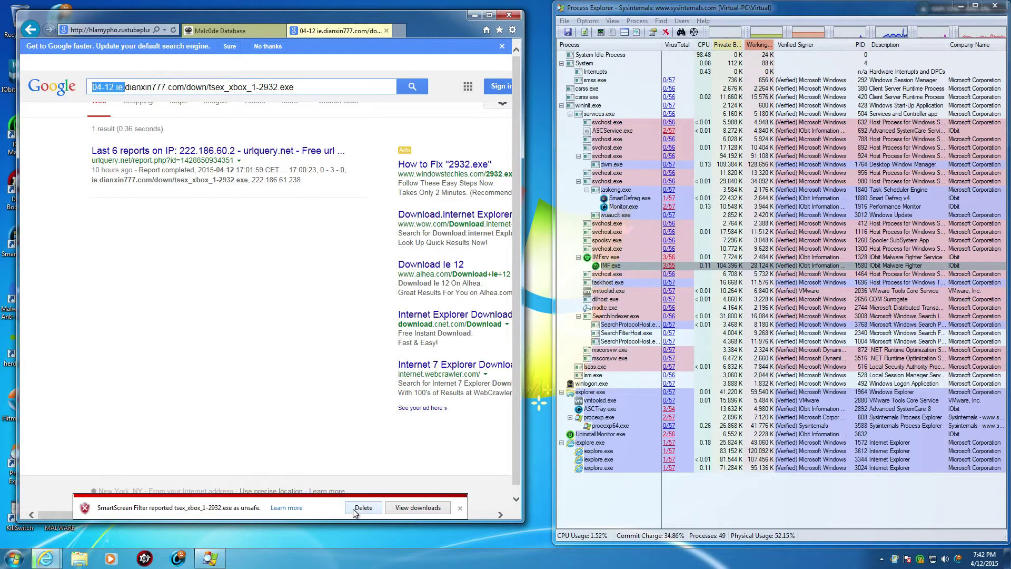
From the browser's downloads list, run tsex_xbox_1-2932.exe despite the SmartScreen block
click(418, 507)
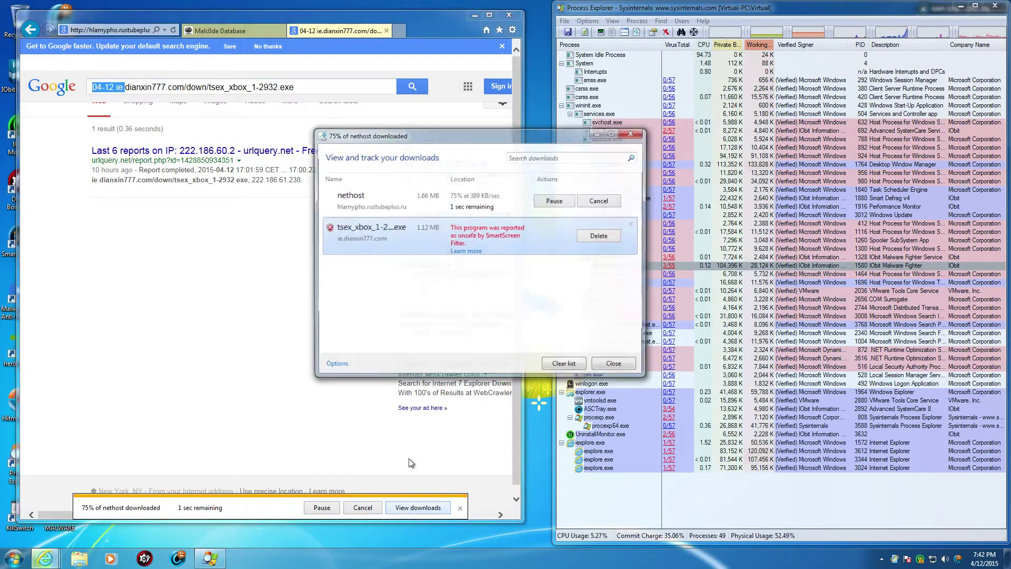
right_click(485, 230)
right_click(458, 251)
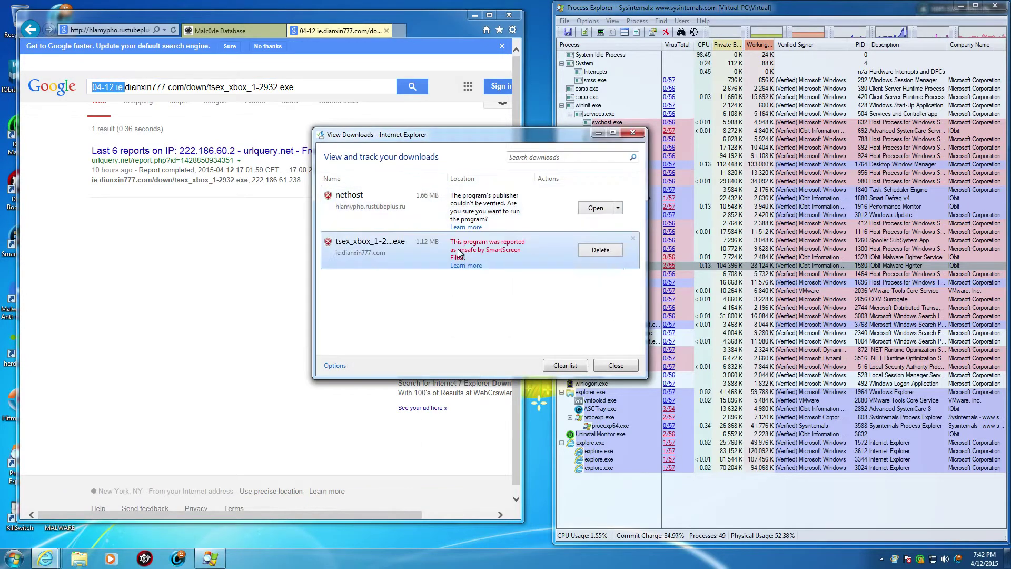
right_click(458, 252)
click(480, 257)
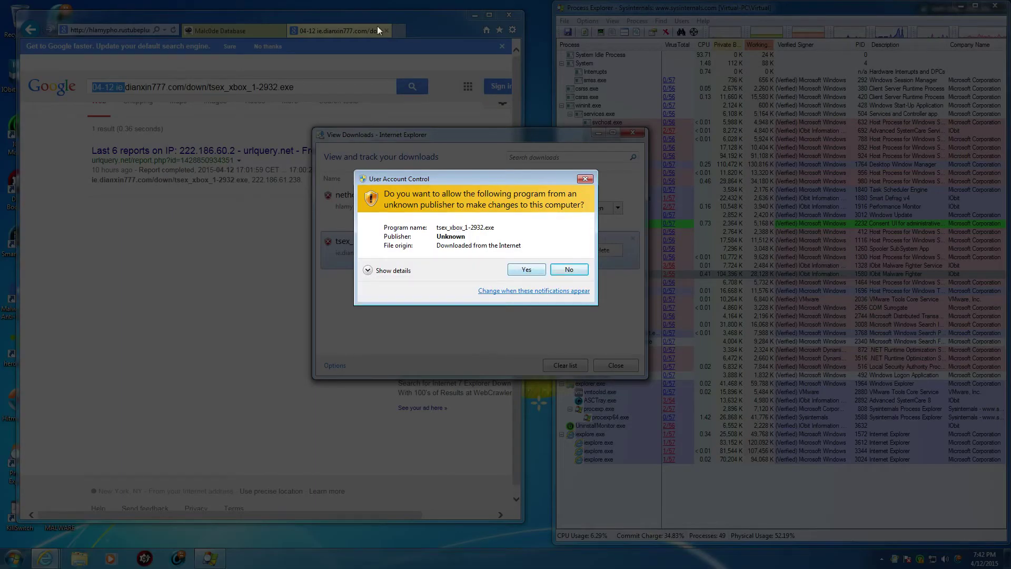
Check the Guest Isolation options in the virtual machine's settings and close the settings
mouse_move(258, 2)
click(174, 9)
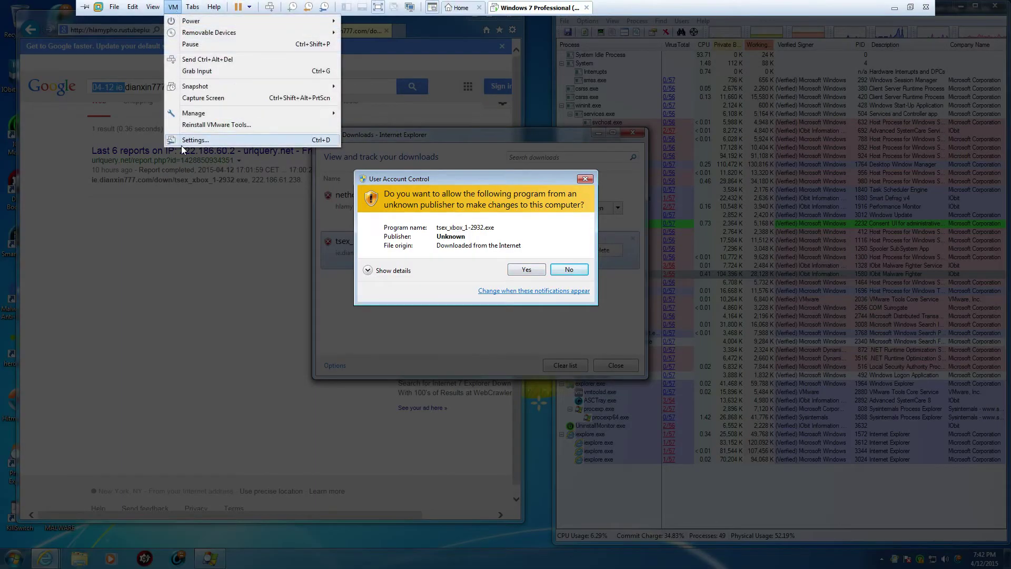
click(181, 146)
click(372, 144)
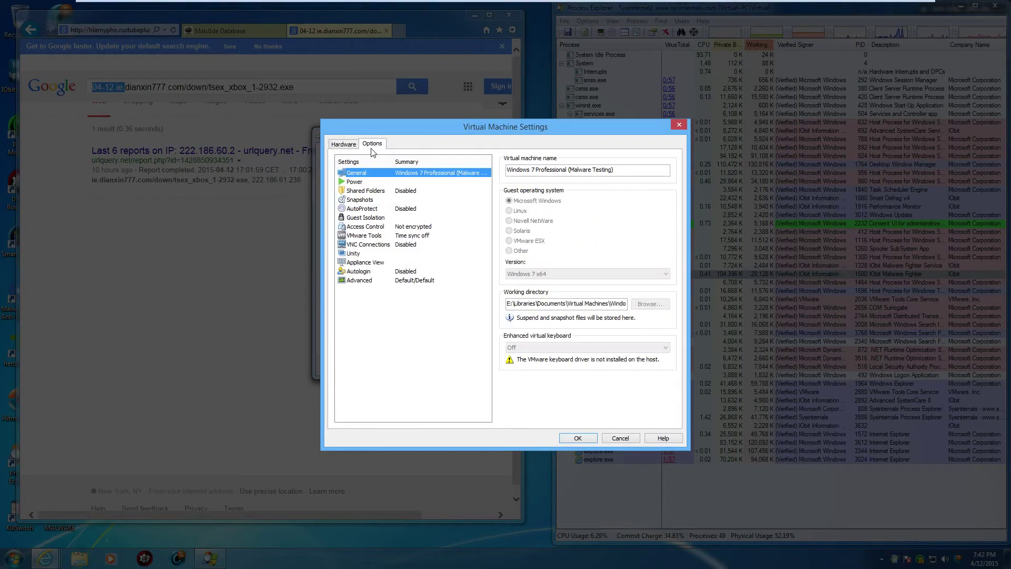
click(357, 217)
click(585, 438)
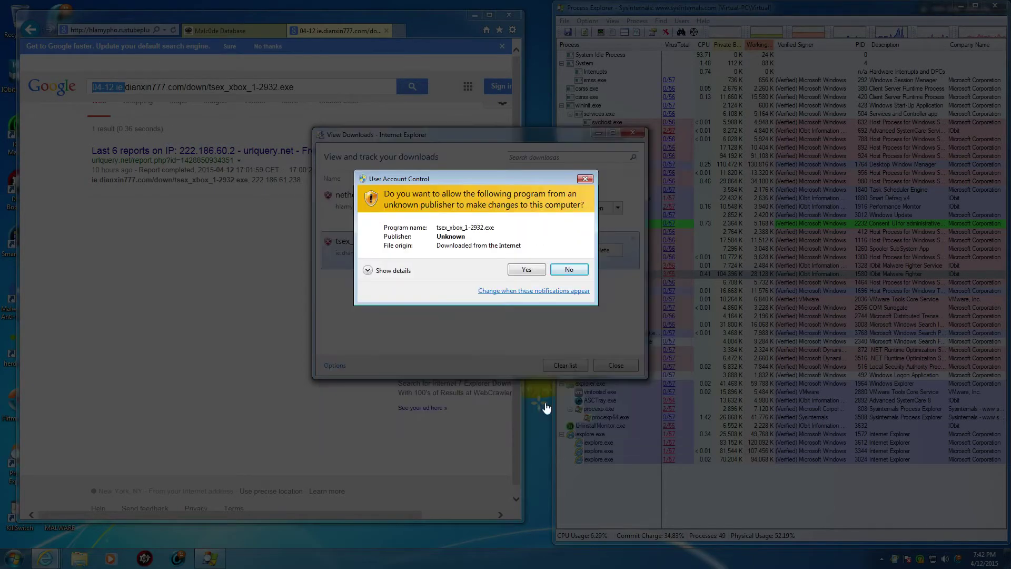
Allow tsex_xbox_1-2932.exe to make changes to the computer and dismiss its VMProtect notice
click(521, 270)
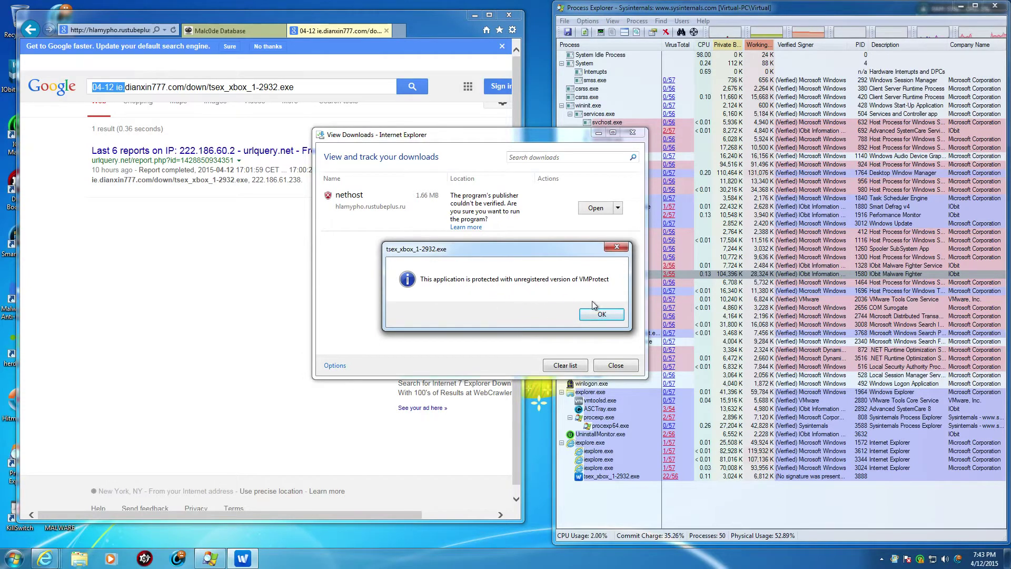
click(603, 314)
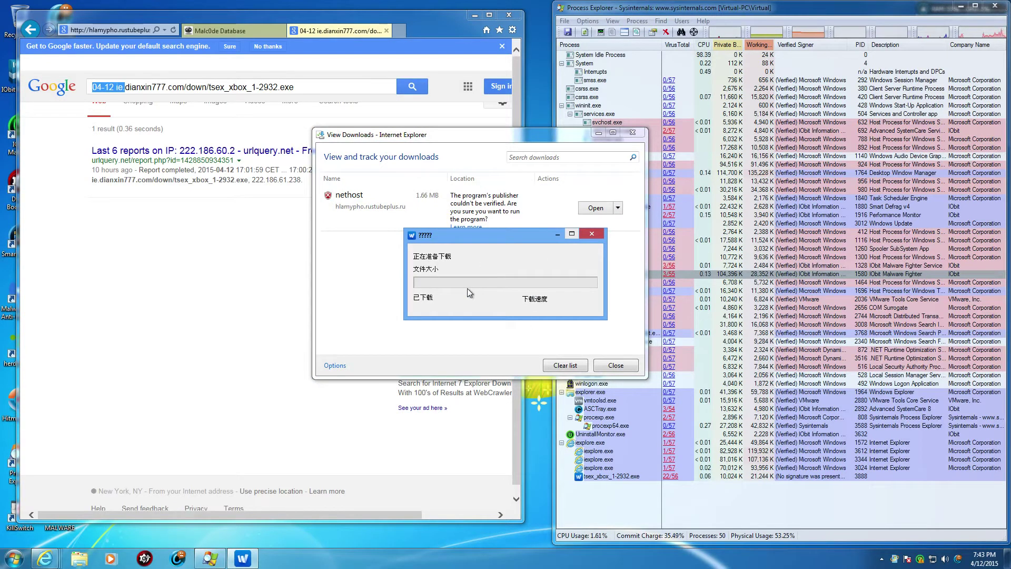
right_click(475, 210)
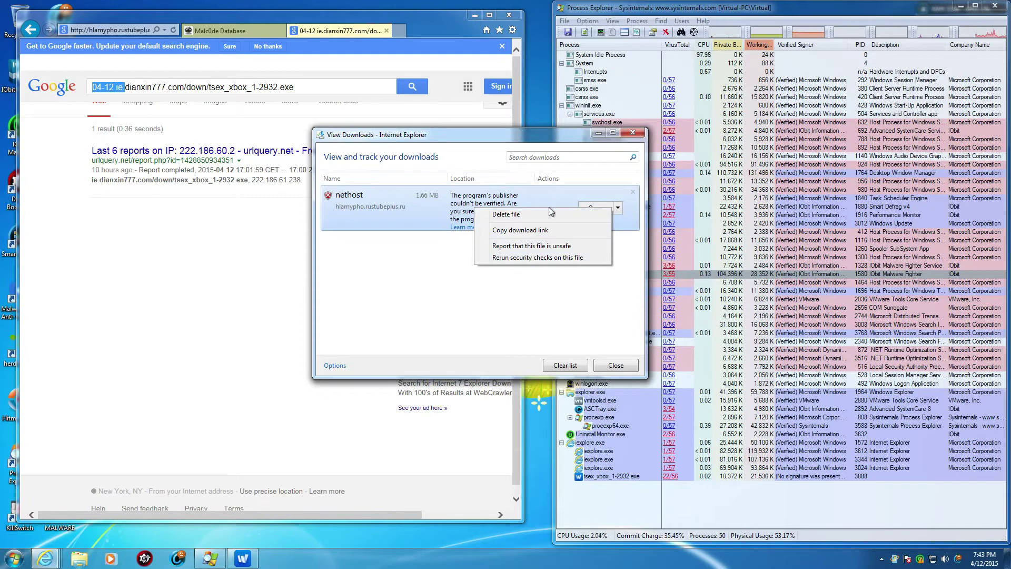
click(502, 289)
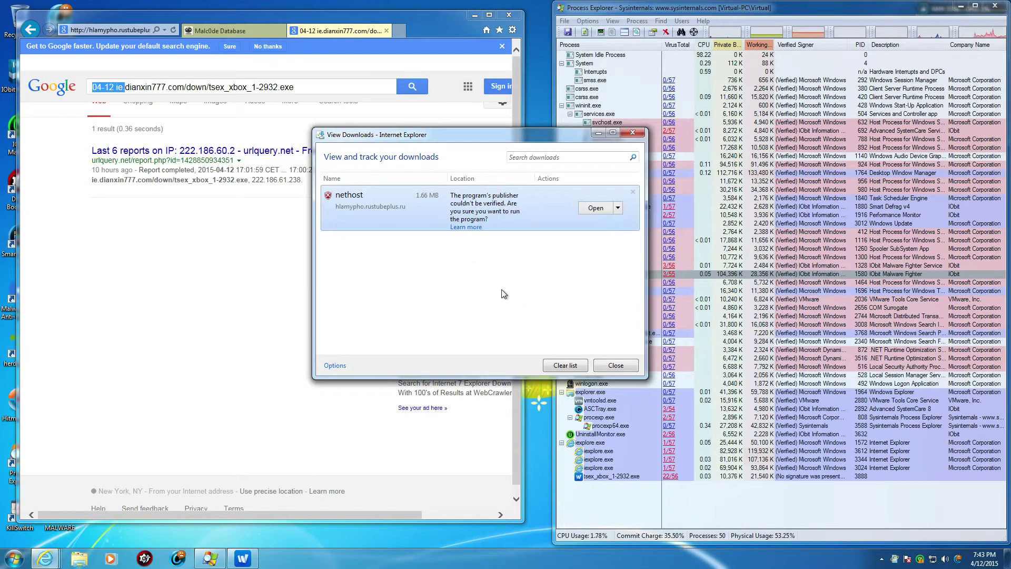
click(617, 208)
click(514, 240)
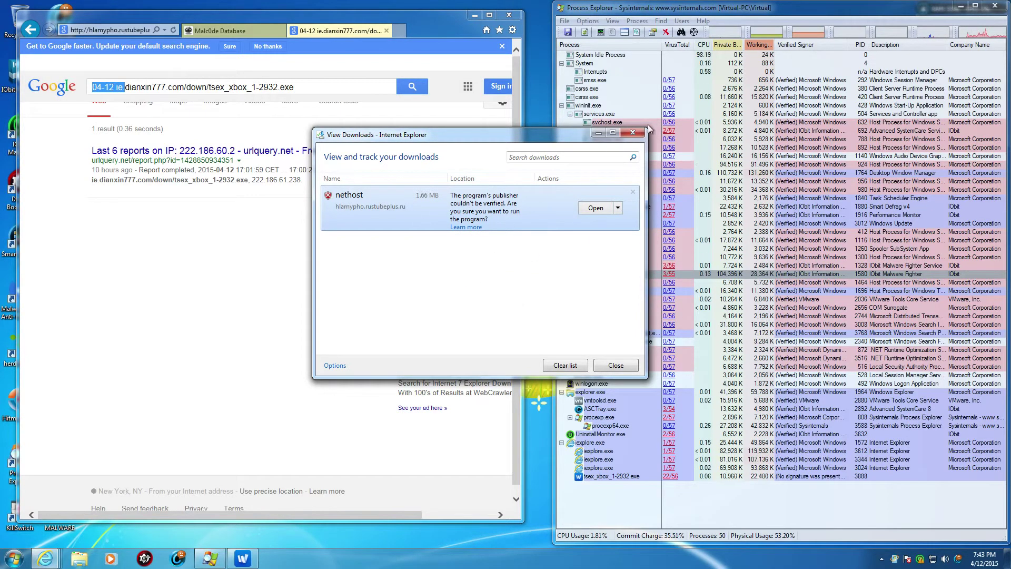
click(633, 132)
Load the hlamypho.rustubeplus.ru address again and save the offered download on the Desktop as nethost.exe
click(108, 30)
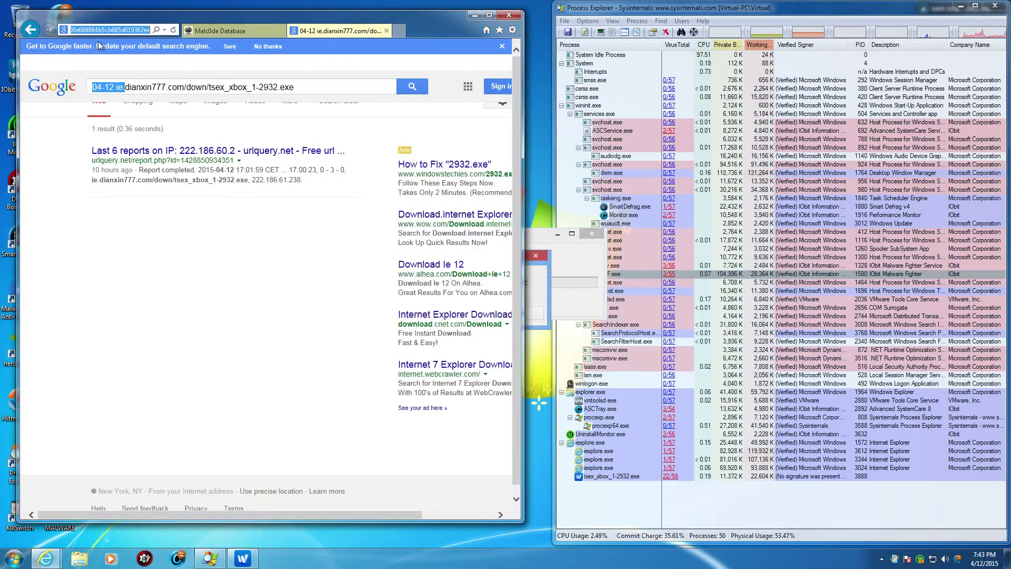
key(ctrl+v)
key(Return)
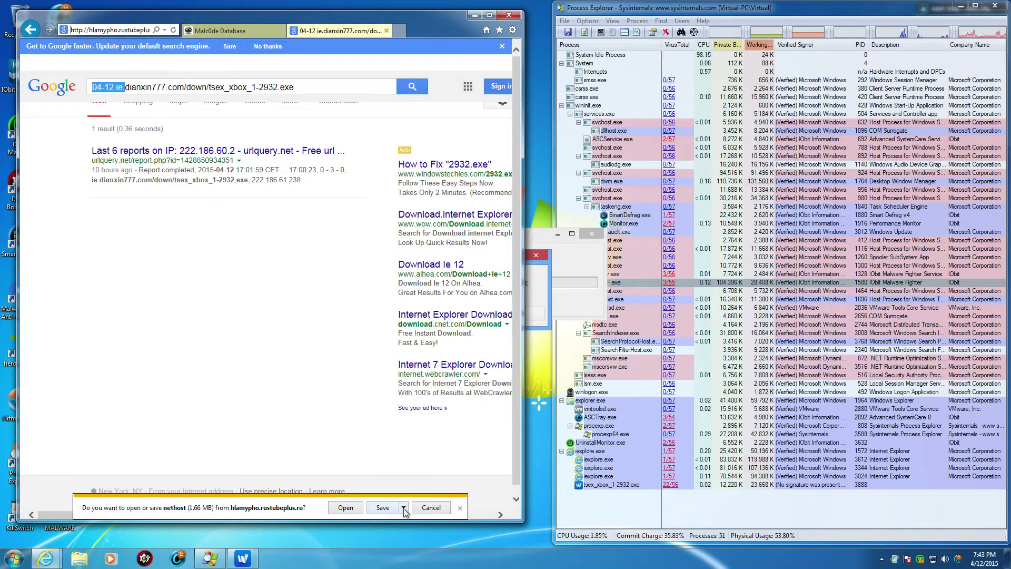
click(405, 508)
click(438, 553)
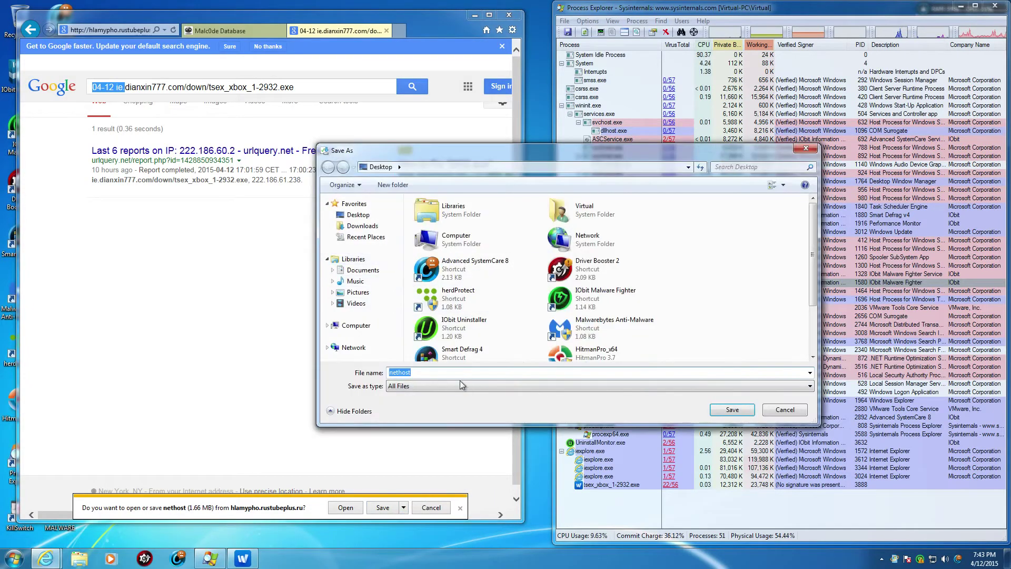
text(.exe)
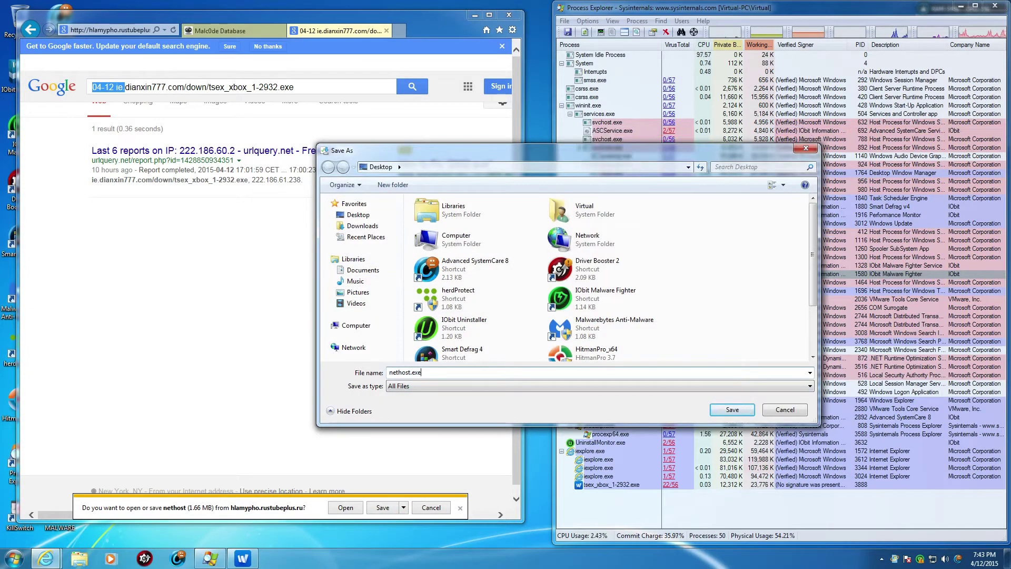
key(Return)
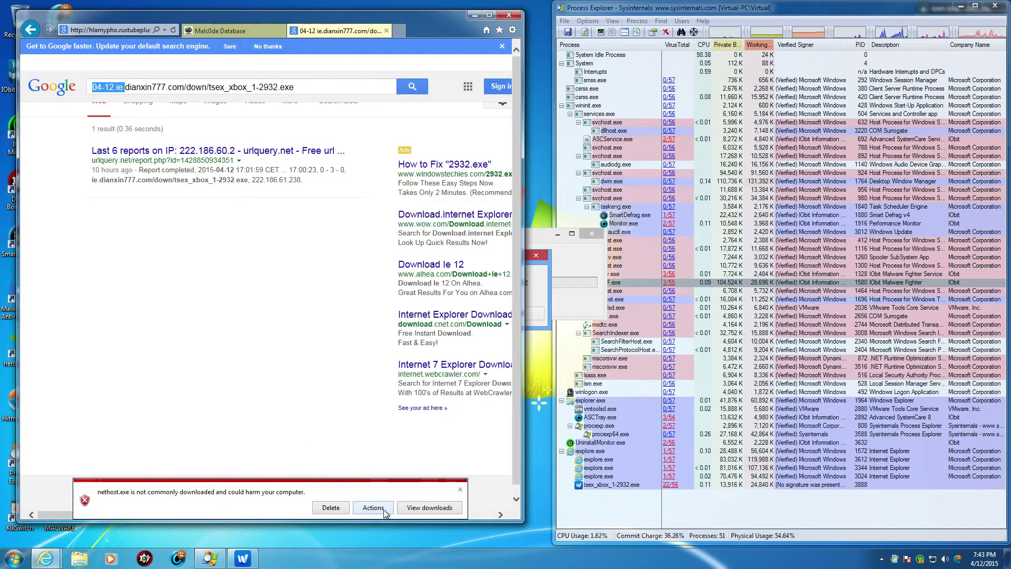
Run nethost.exe despite the SmartScreen warning and allow it to make changes to the computer
click(368, 509)
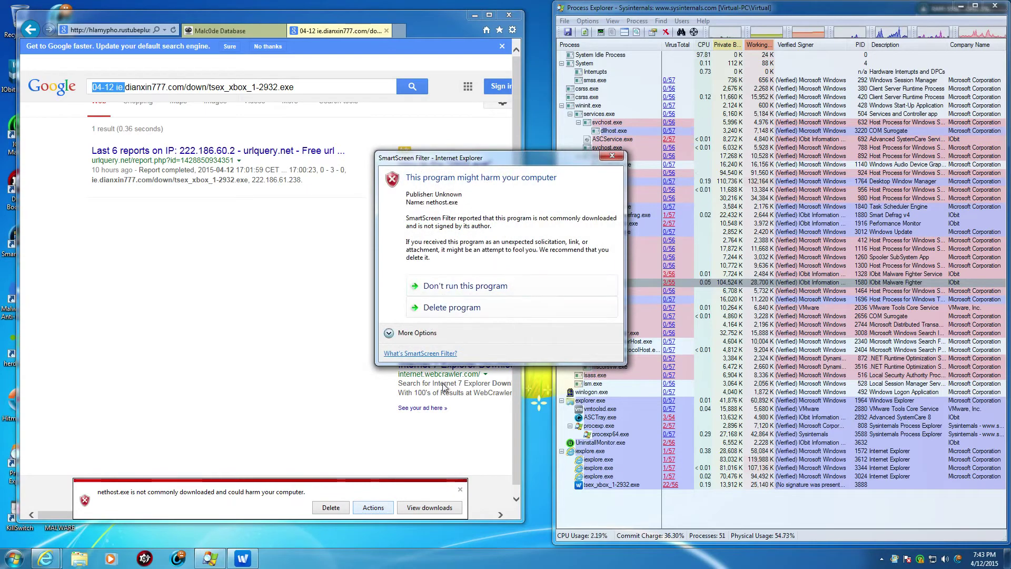
click(425, 333)
click(451, 337)
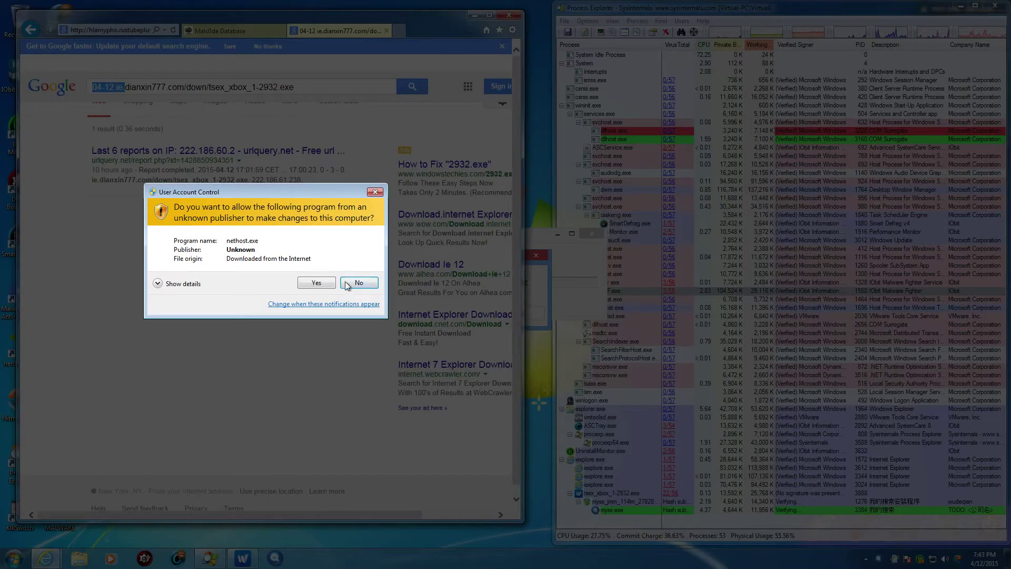
click(347, 284)
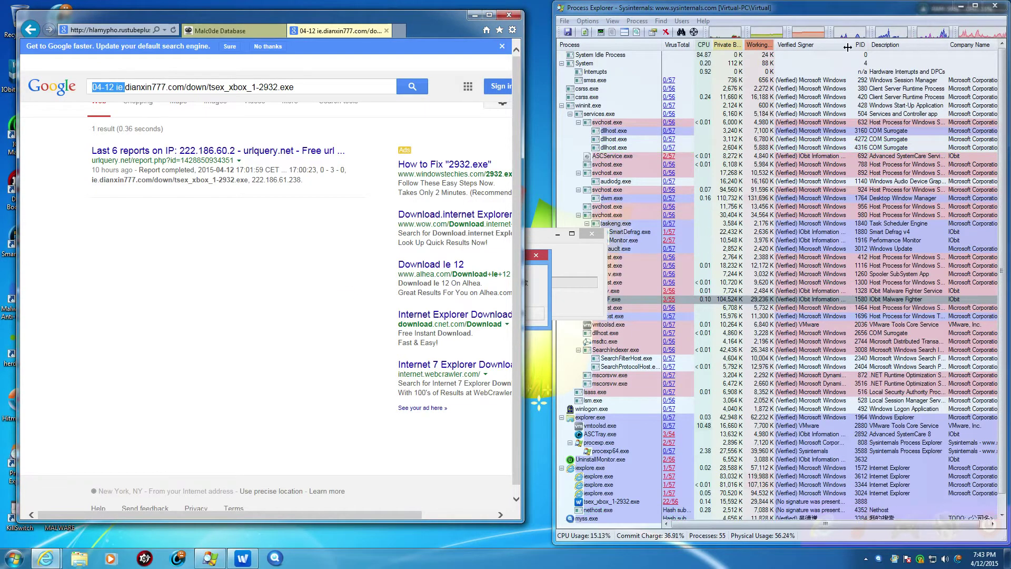
Examine the newly started processes in Process Explorer and the desktop icons behind the browser window
click(866, 12)
scroll(911, 326, down, 1)
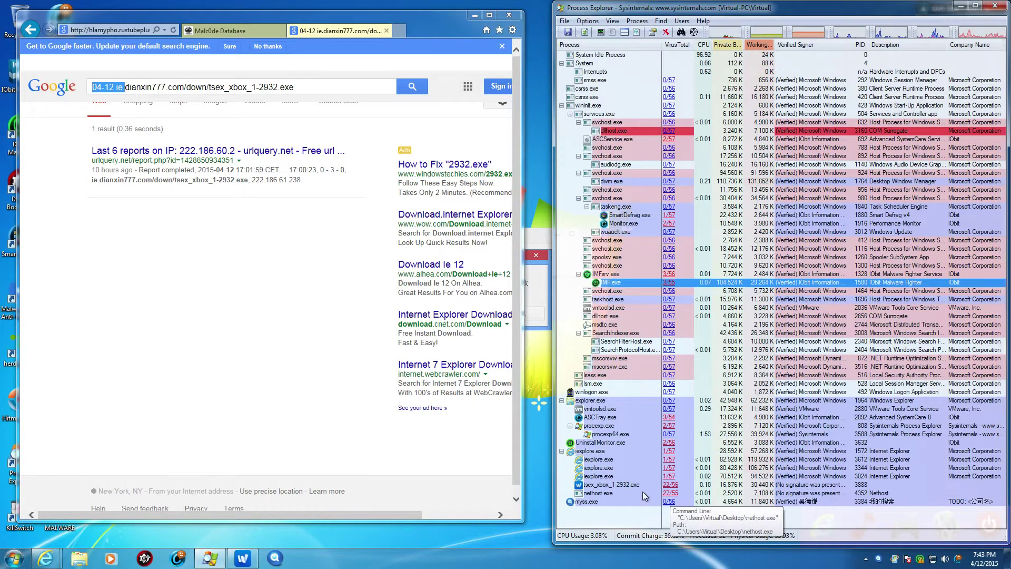
mouse_move(635, 290)
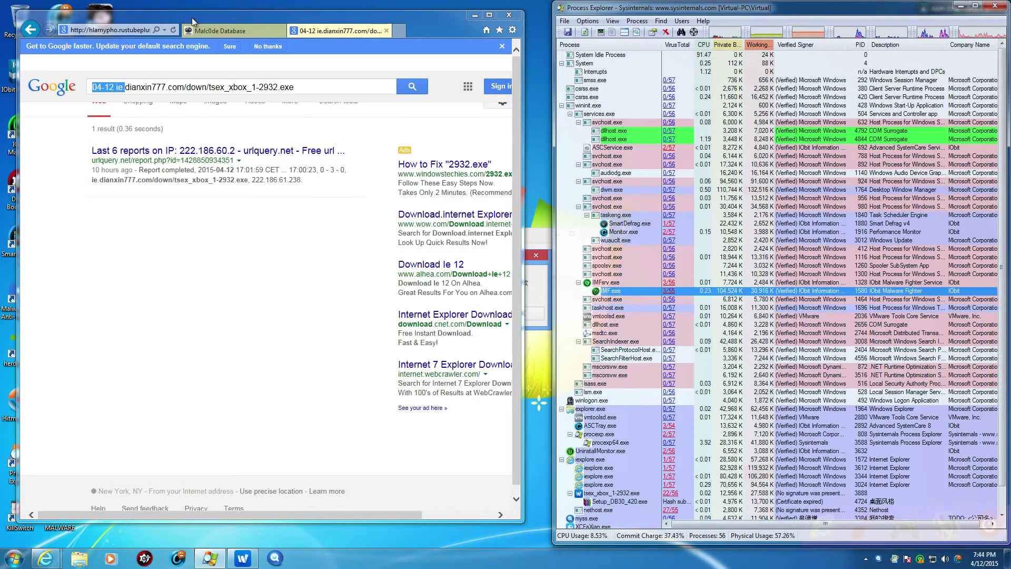
drag(192, 17, 249, 87)
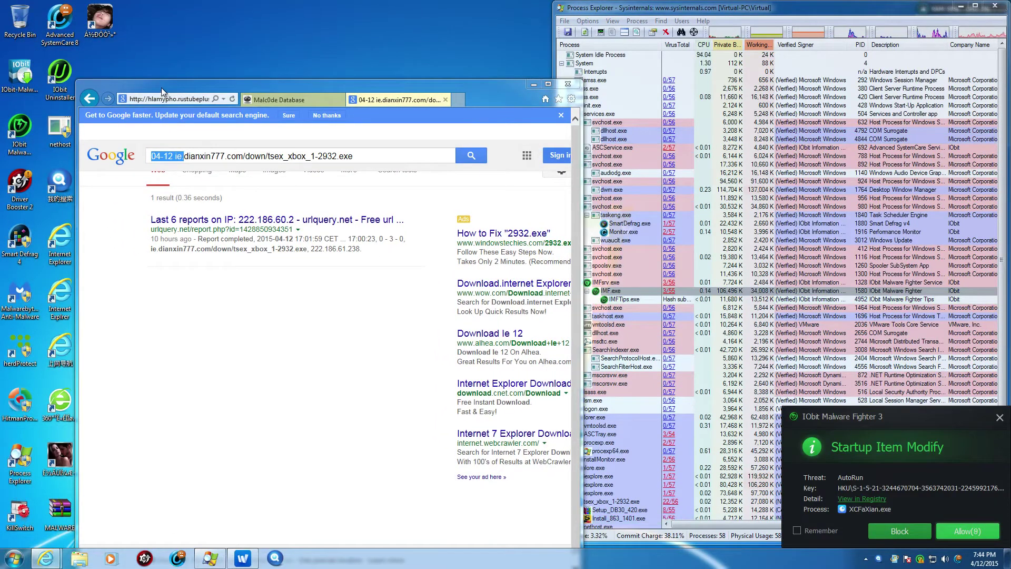
drag(162, 87, 112, 33)
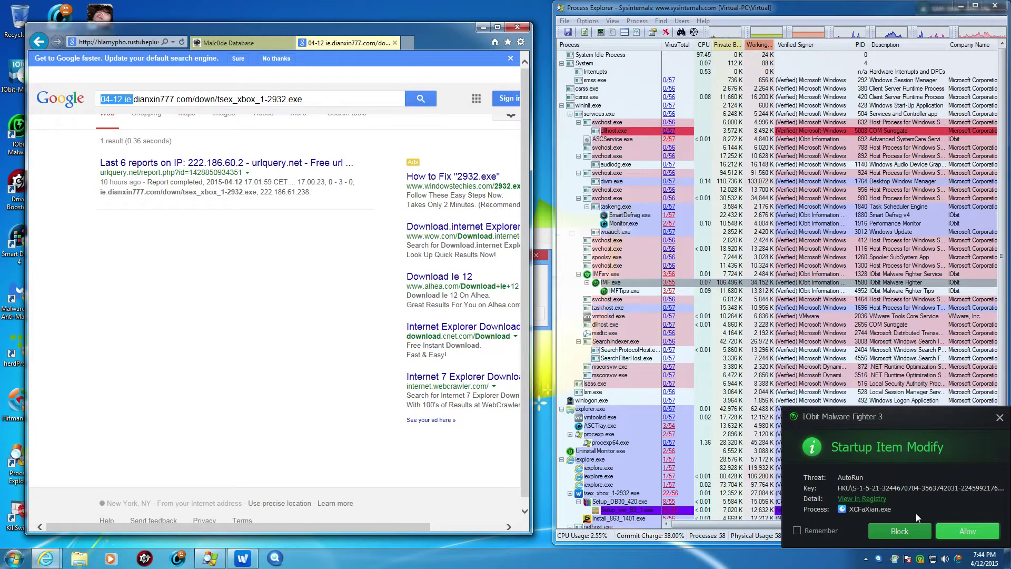
Block the AutoRun startup changes attempted by XCFaXian.exe and setsearchm.exe, remembering the choice for setsearchm.exe
click(901, 532)
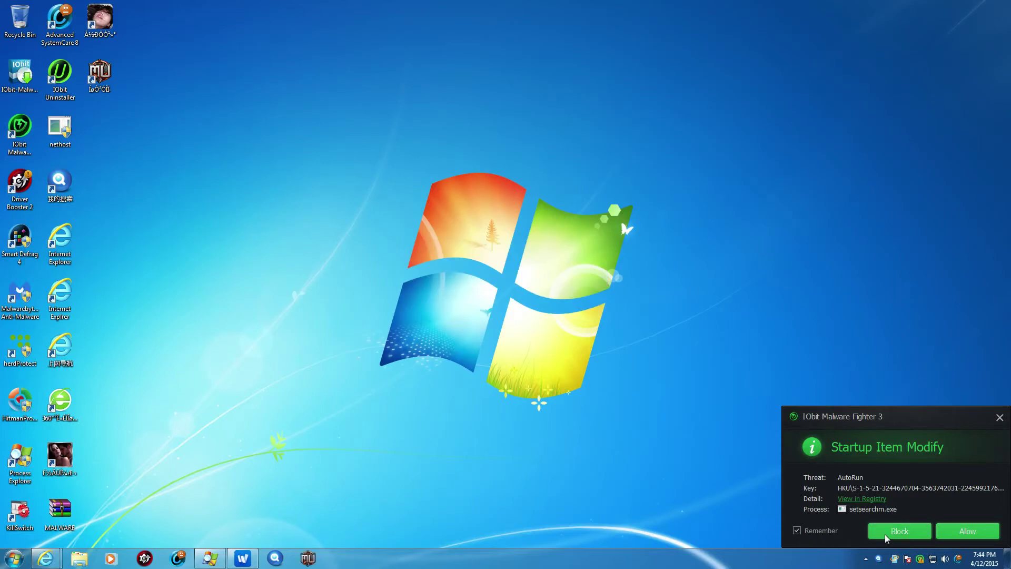
click(888, 531)
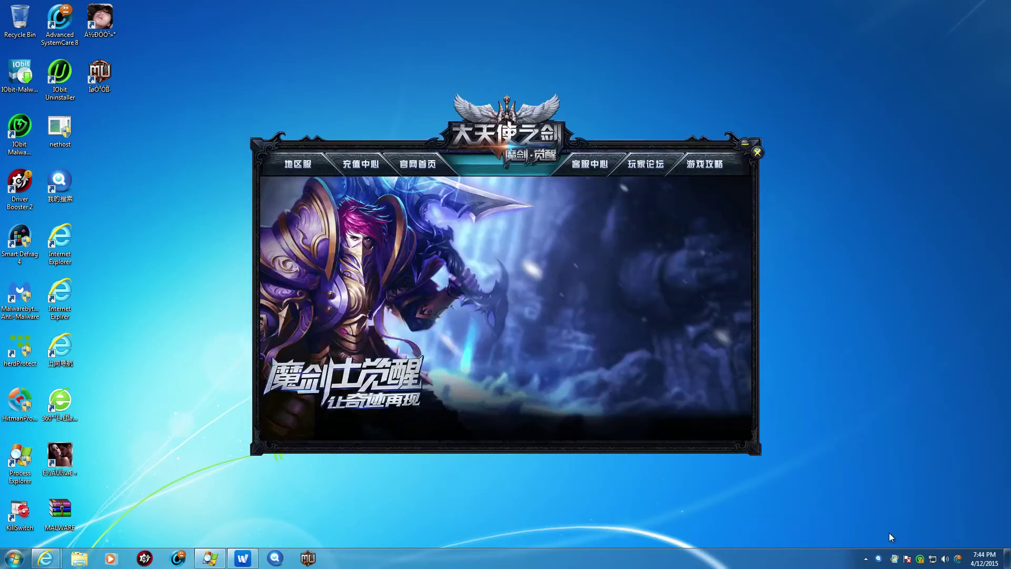
Close the Chinese game window that popped up and confirm quitting the game
click(757, 153)
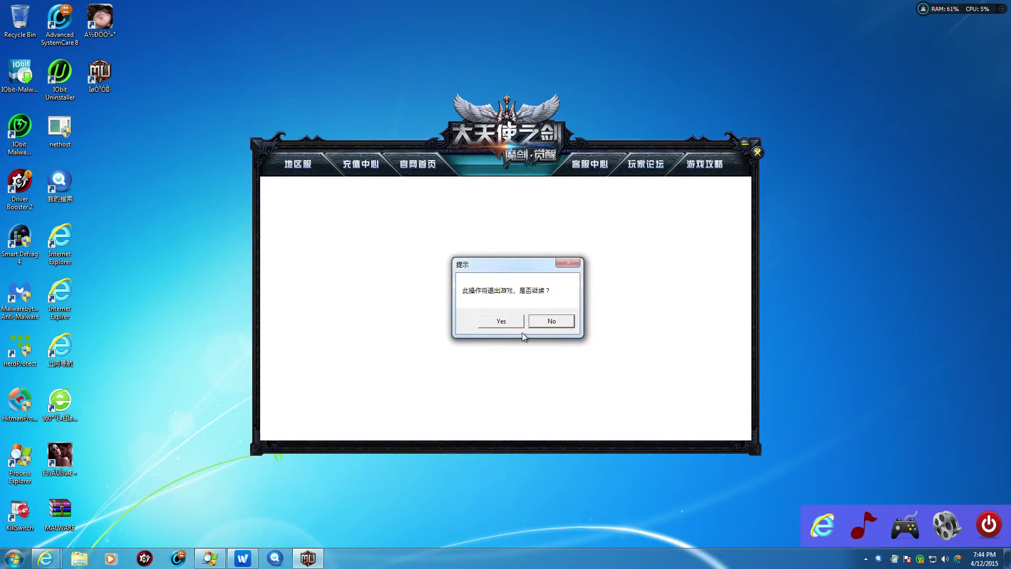
click(508, 323)
click(513, 316)
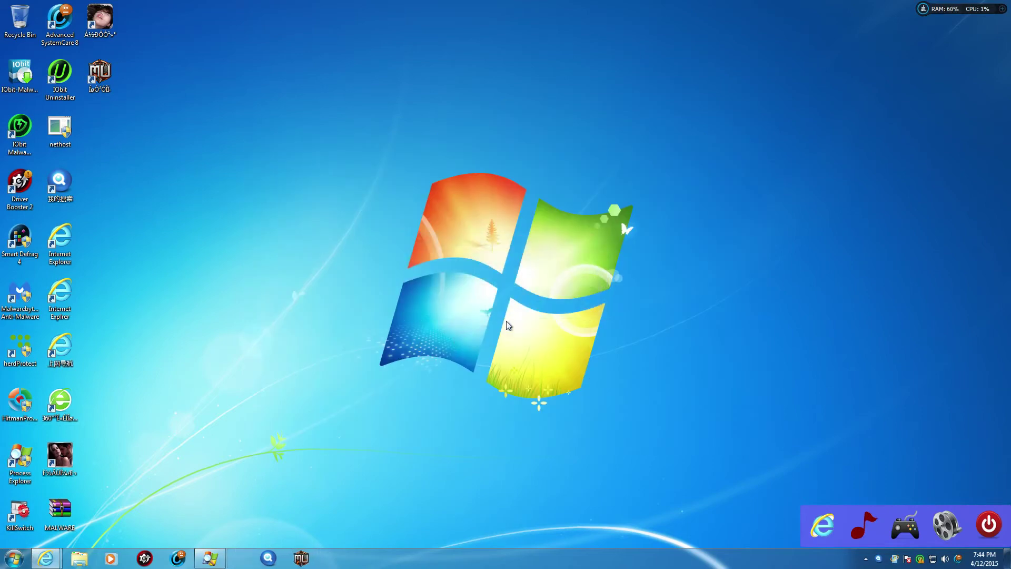
Bring back Process Explorer, and block the search engine change to go-search.ru with the choice remembered
click(206, 558)
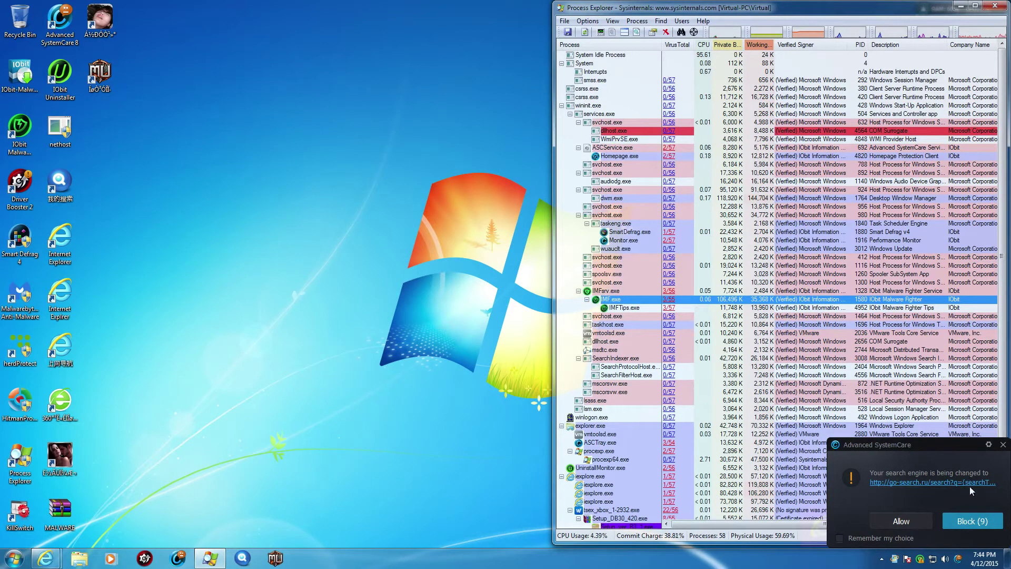
click(840, 538)
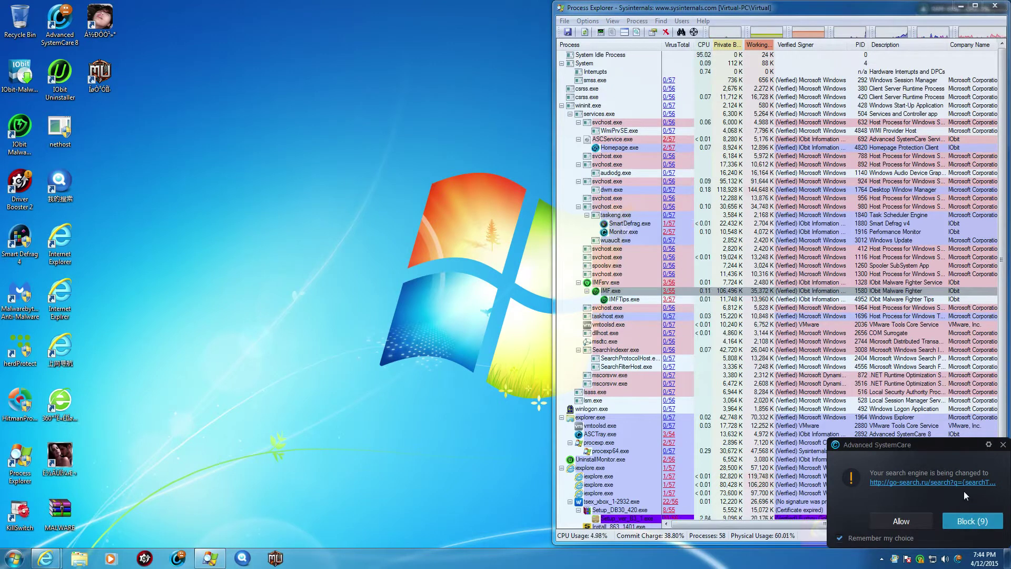
click(974, 521)
Restore the Google results window beside Process Explorer and examine the malware processes at the end of the process list
scroll(637, 379, down, 2)
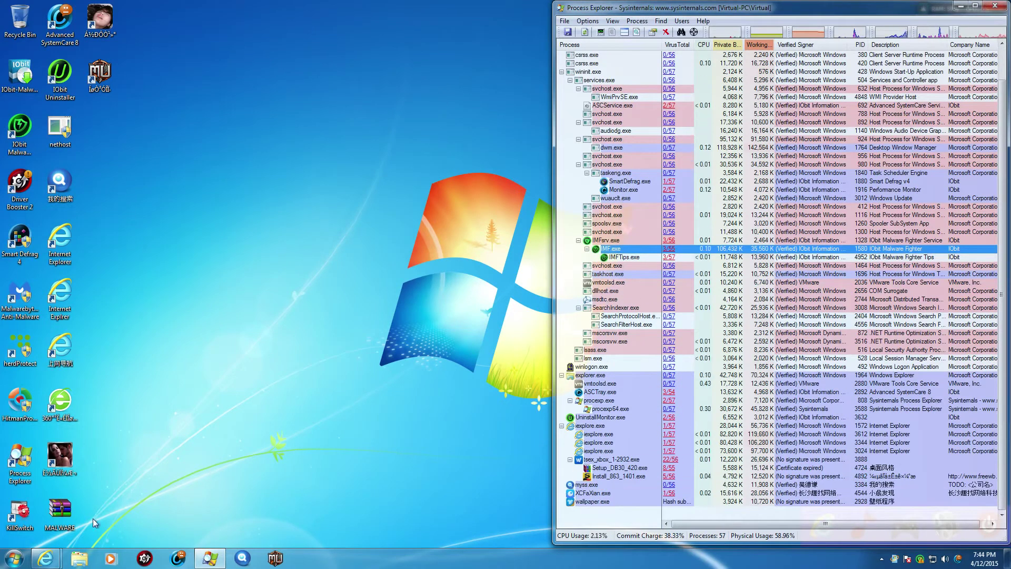
click(45, 558)
click(182, 505)
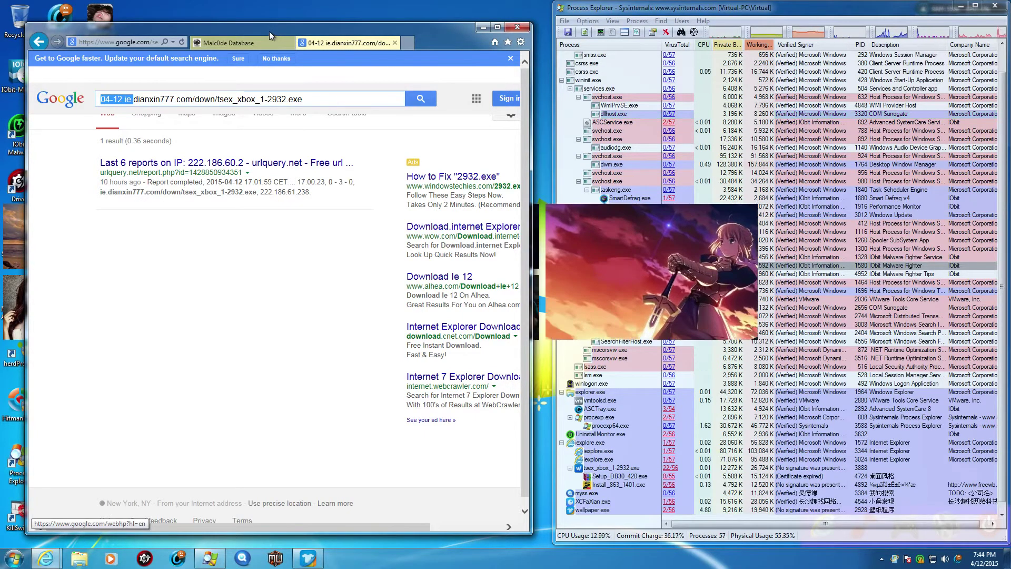
mouse_move(270, 30)
mouse_down()
mouse_move(637, 126)
mouse_move(264, 31)
mouse_move(251, 38)
mouse_up()
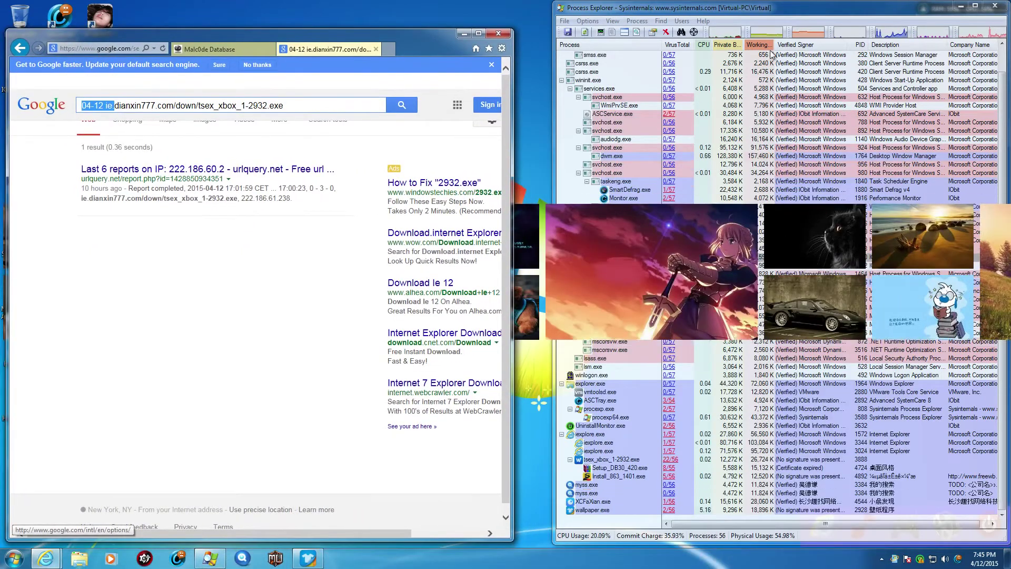
click(760, 14)
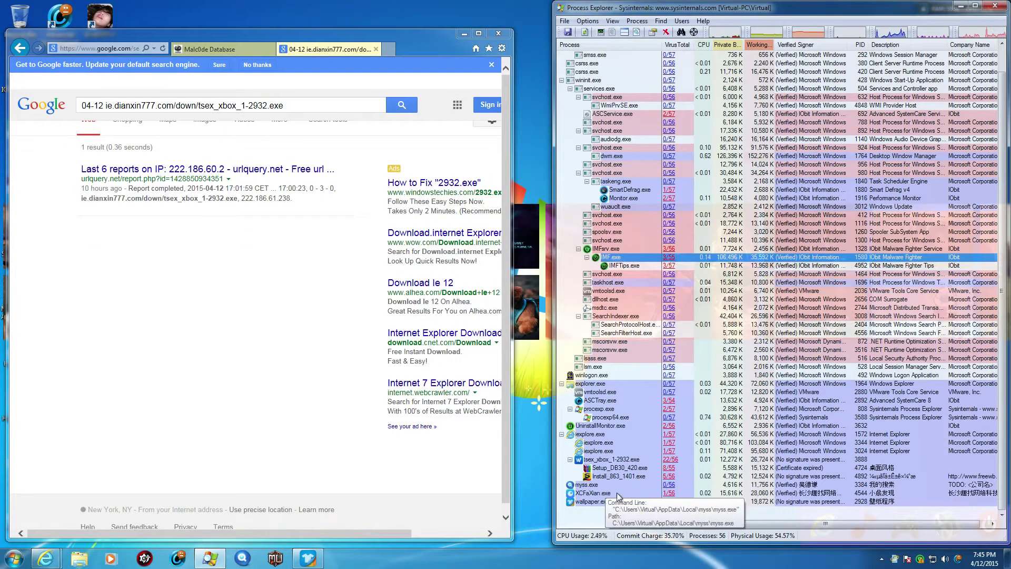
Return to the Malc0de Database list and copy the malware link ending in Bnd_101_342_2015319_1530.exe
drag(402, 46, 415, 29)
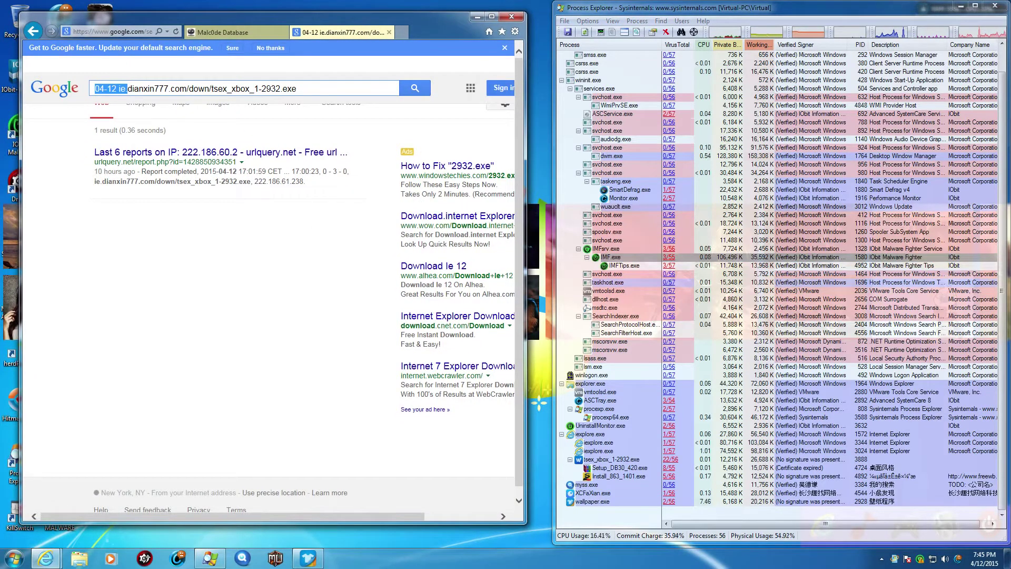
click(218, 32)
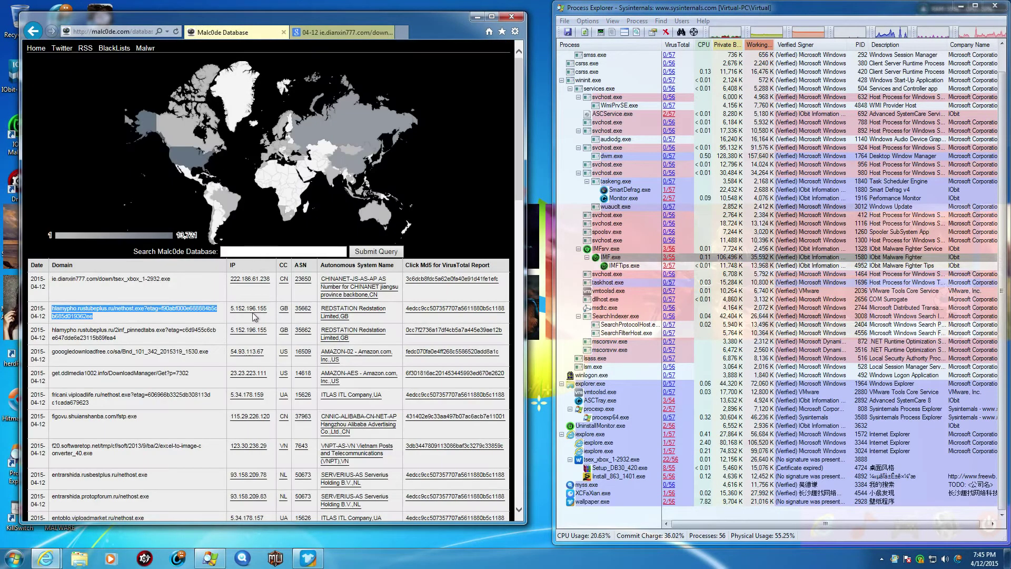
triple_click(93, 333)
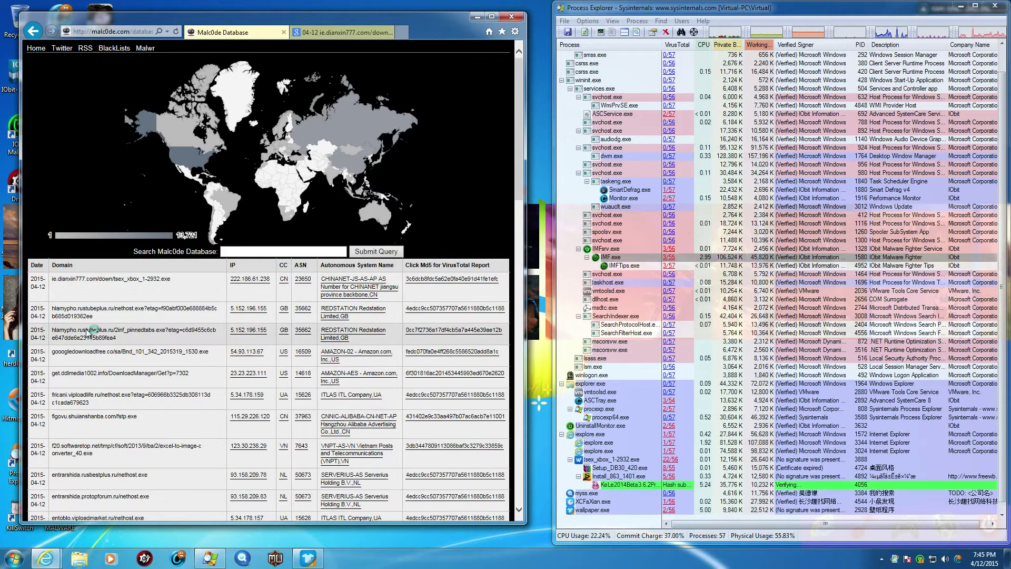
double_click(97, 353)
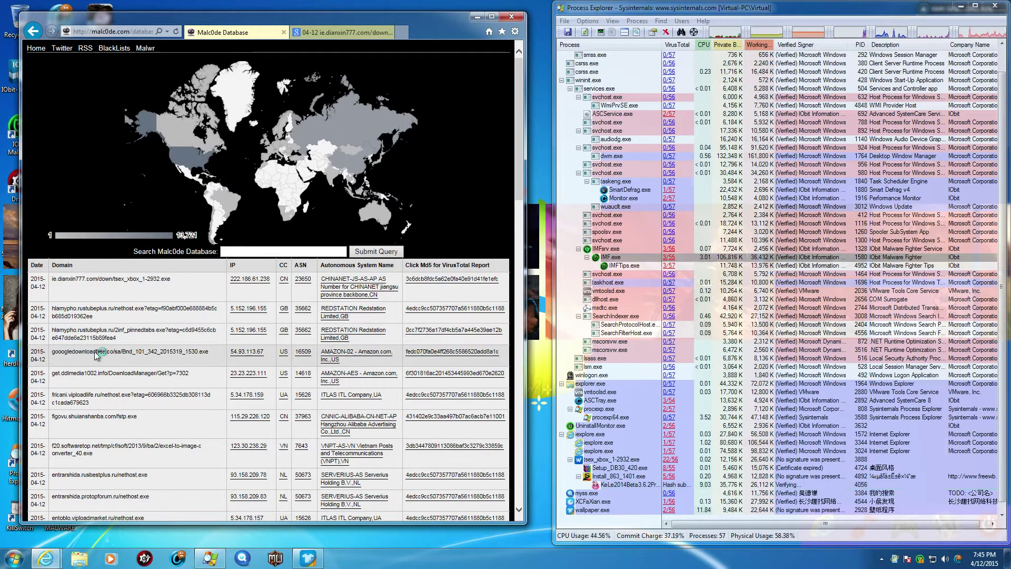
triple_click(66, 353)
key(ctrl+c)
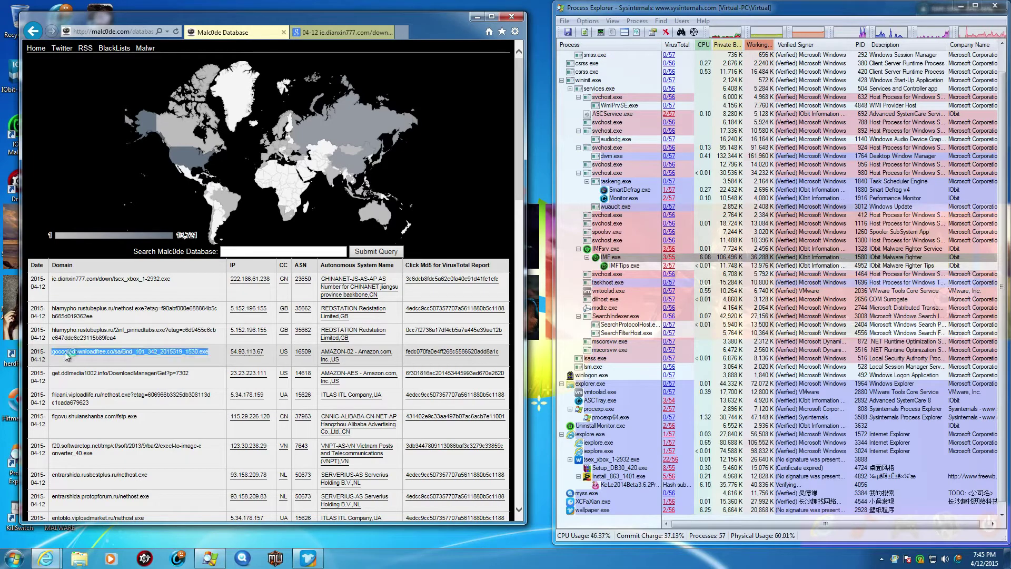
Open the copied link in the browser tab with the Google results and run Bnd_101_342_2015319_1530.exe
click(327, 33)
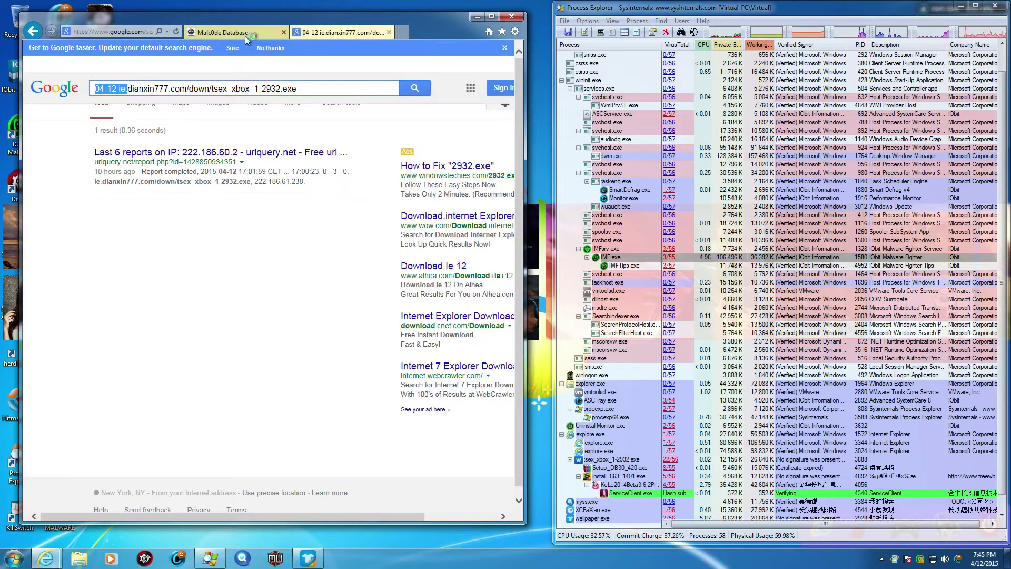
key(ctrl+v)
key(Return)
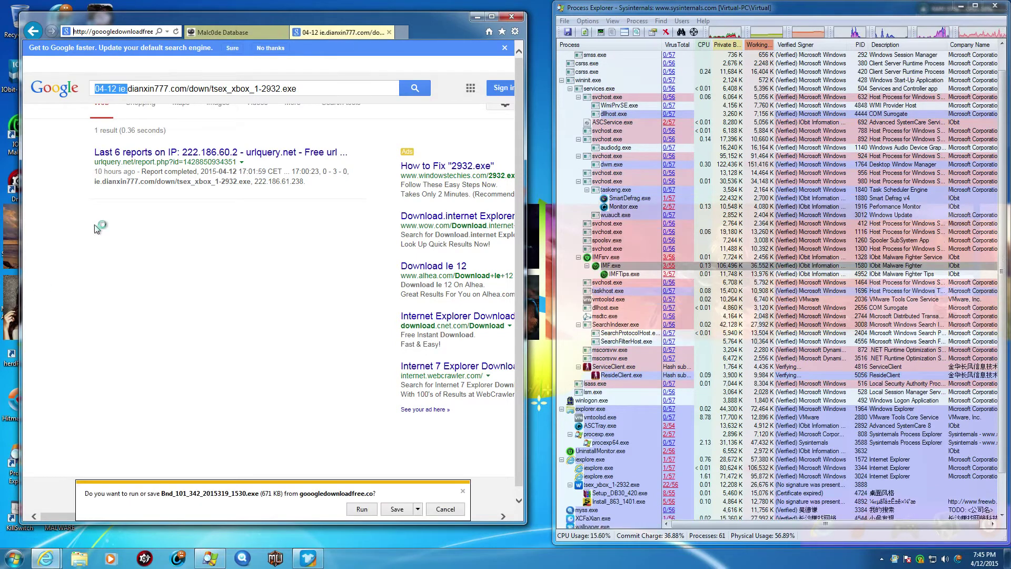
click(362, 509)
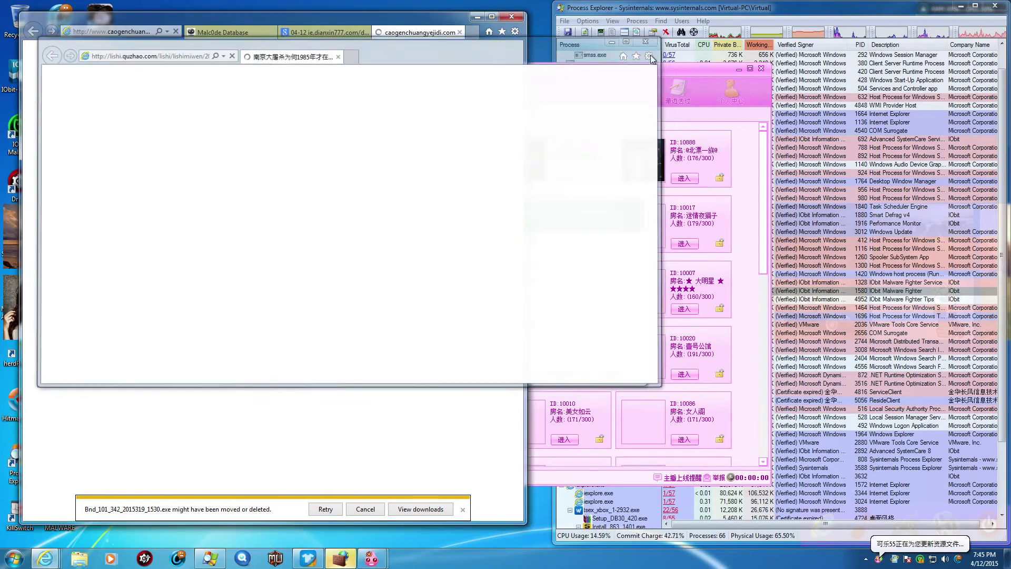
Dismiss the Chinese chat program's windows and login prompt, cancel its firewall access request, and close the advertisement pop-up
click(760, 69)
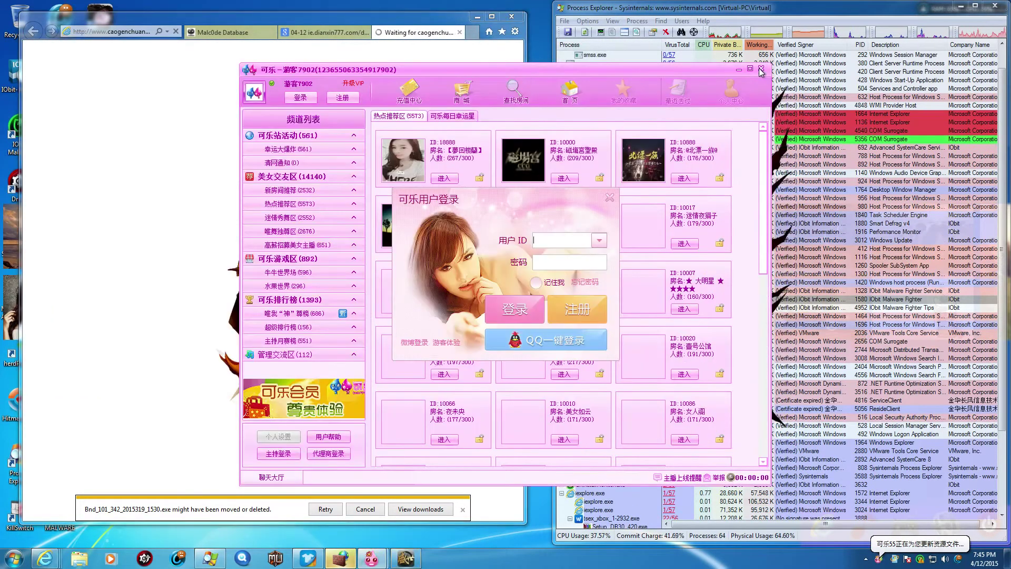
click(609, 198)
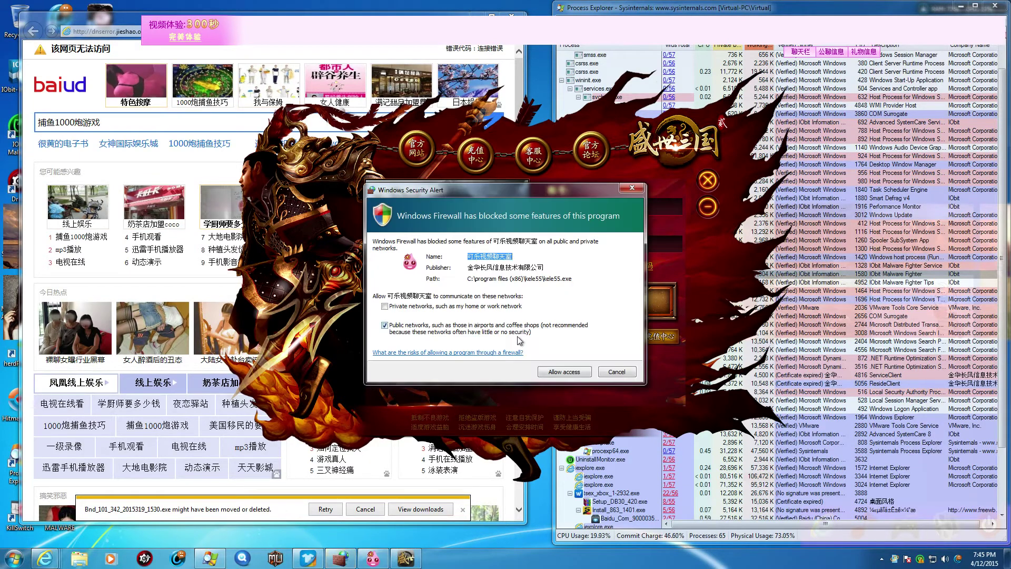
click(634, 375)
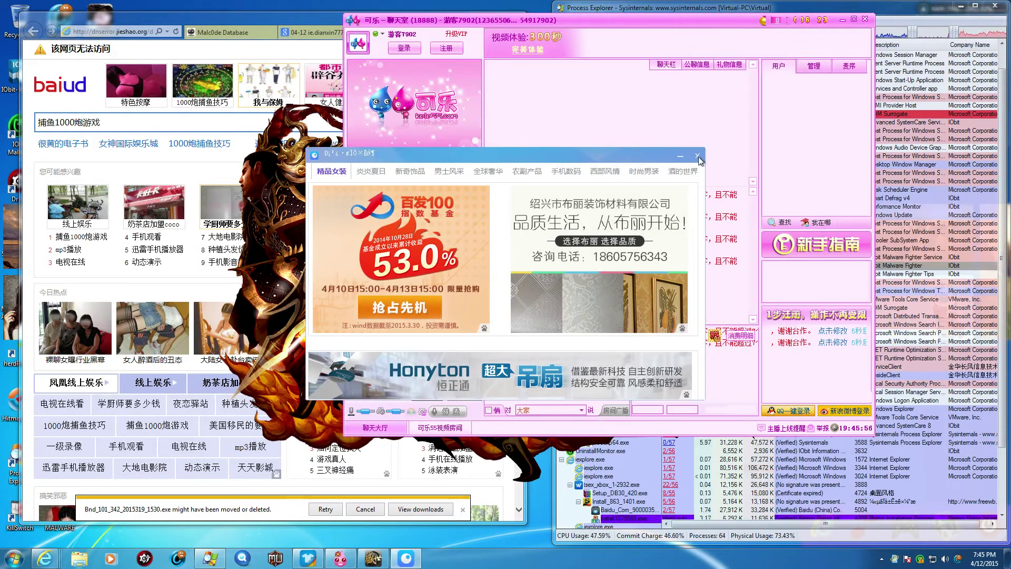
click(698, 155)
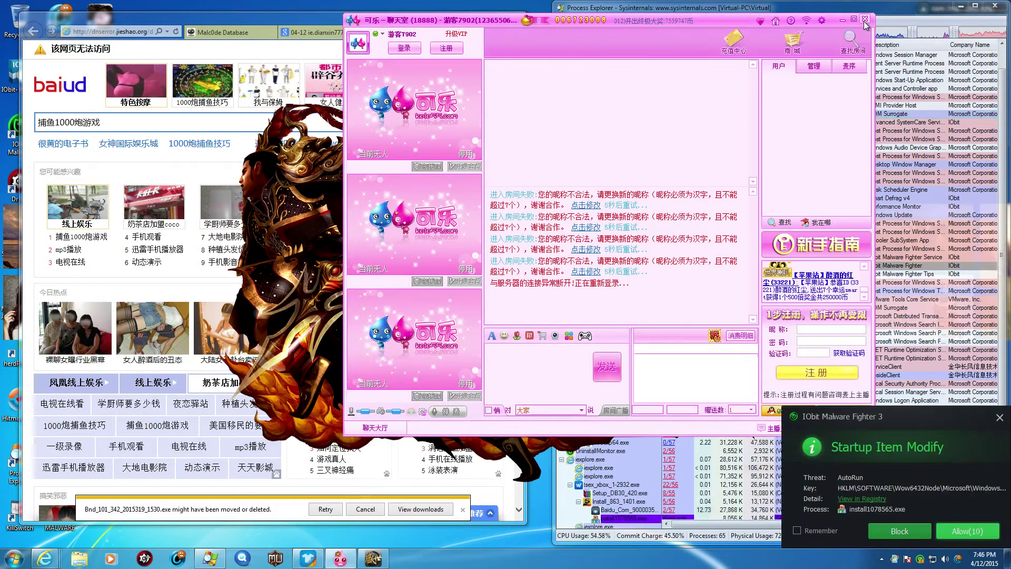
click(865, 20)
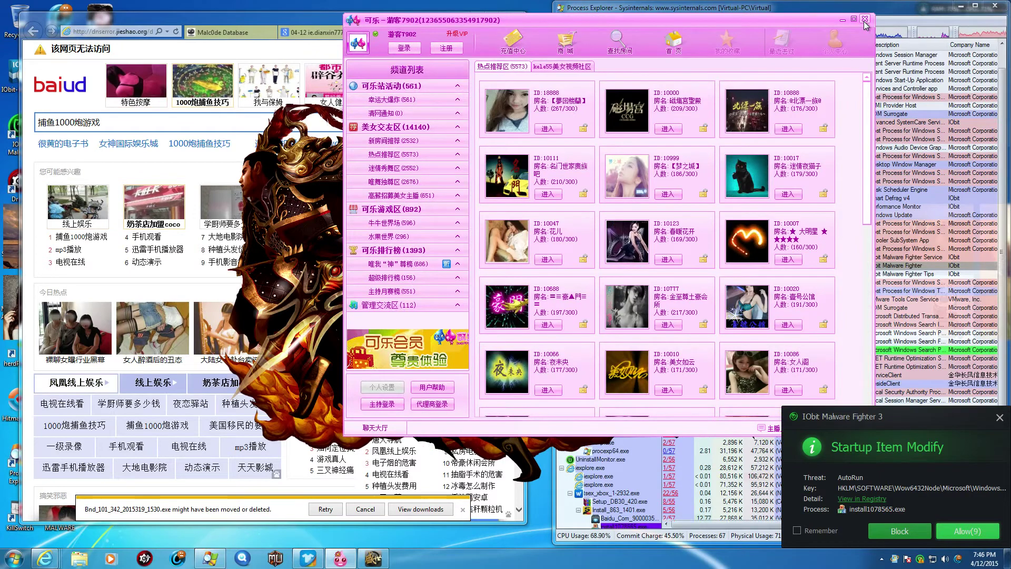
click(864, 20)
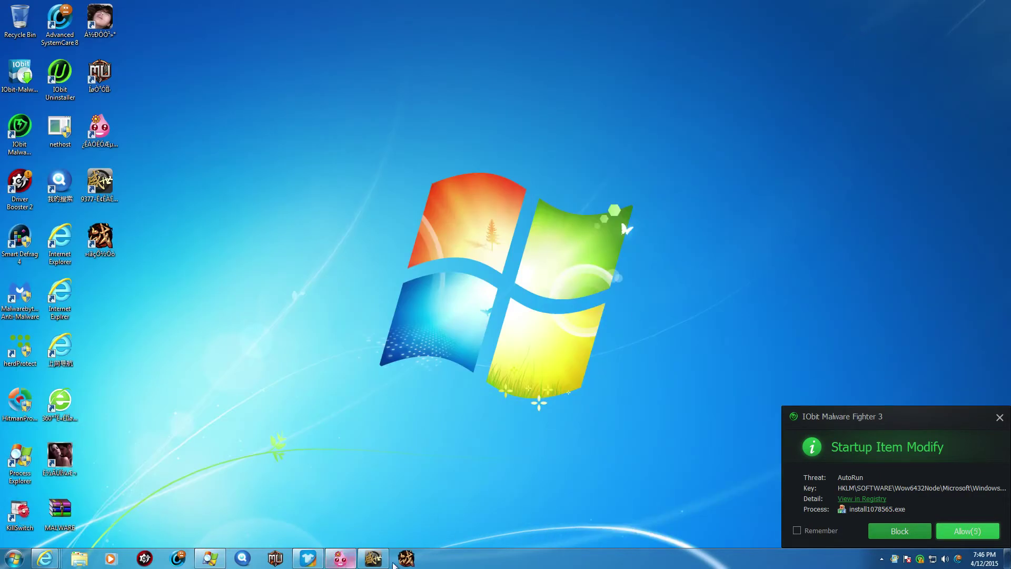
Bring back Process Explorer and block the AutoRun startup change by install1078565.exe with the choice remembered
click(211, 558)
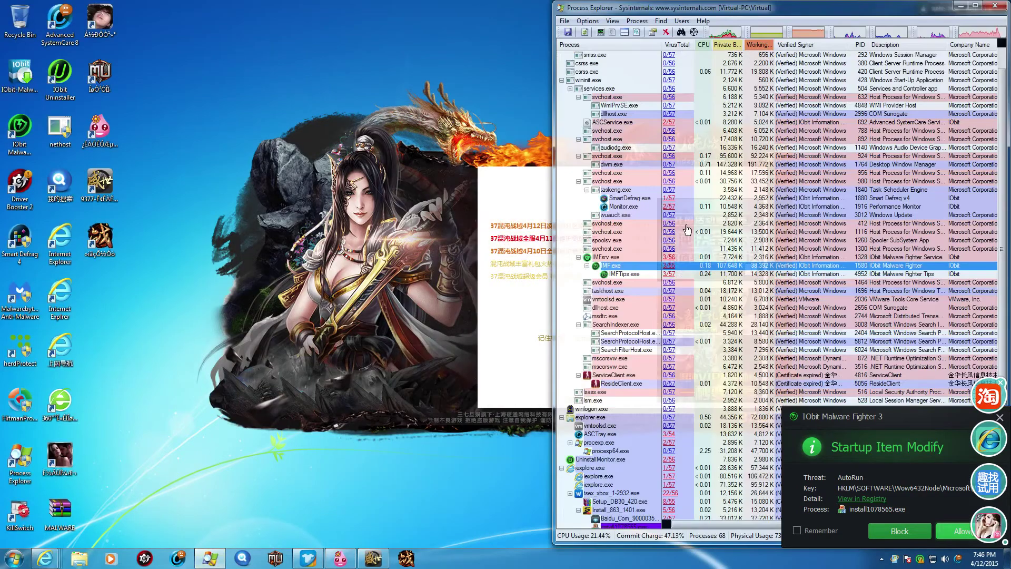
scroll(1003, 102, down, 3)
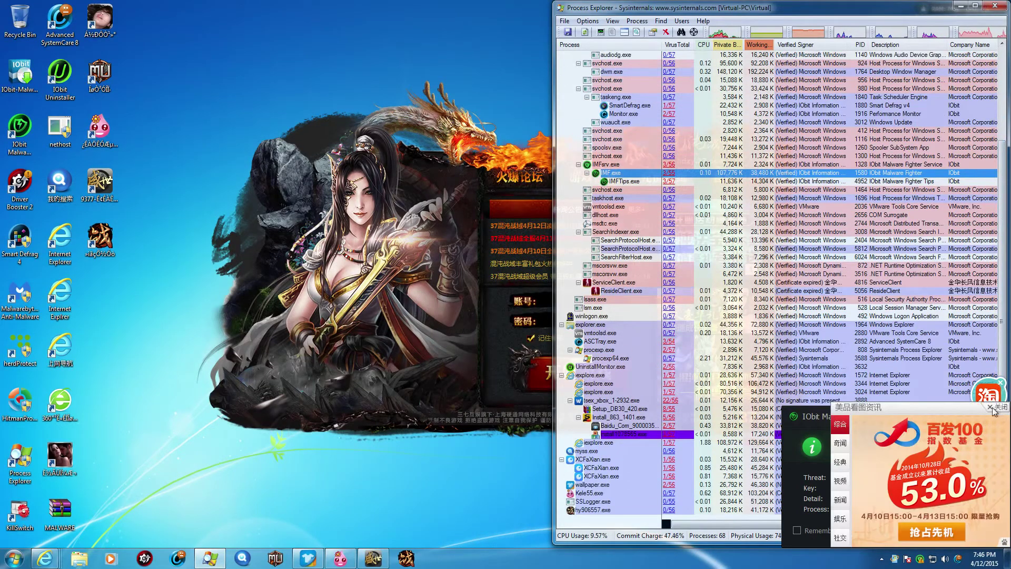
click(790, 443)
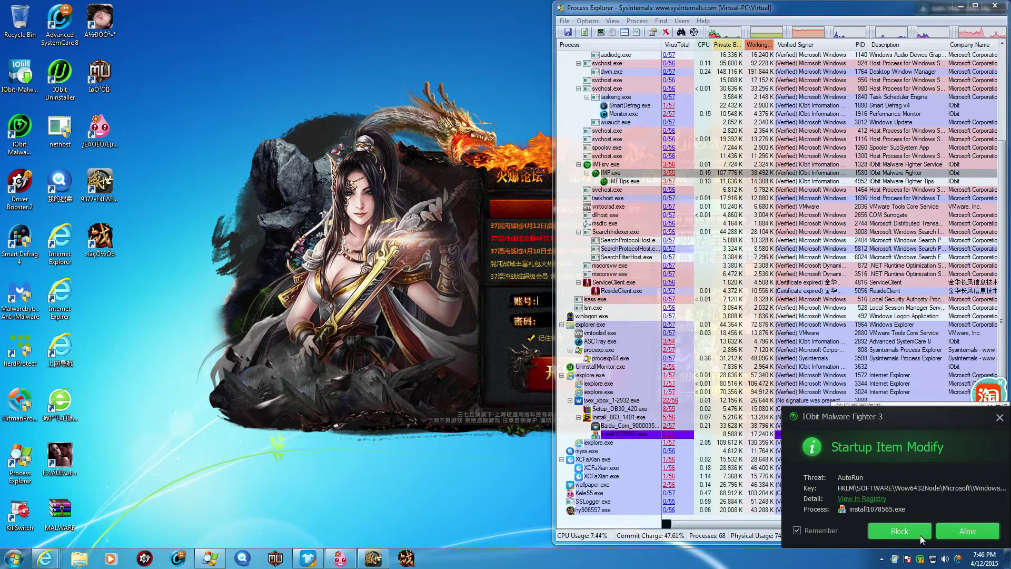
click(921, 536)
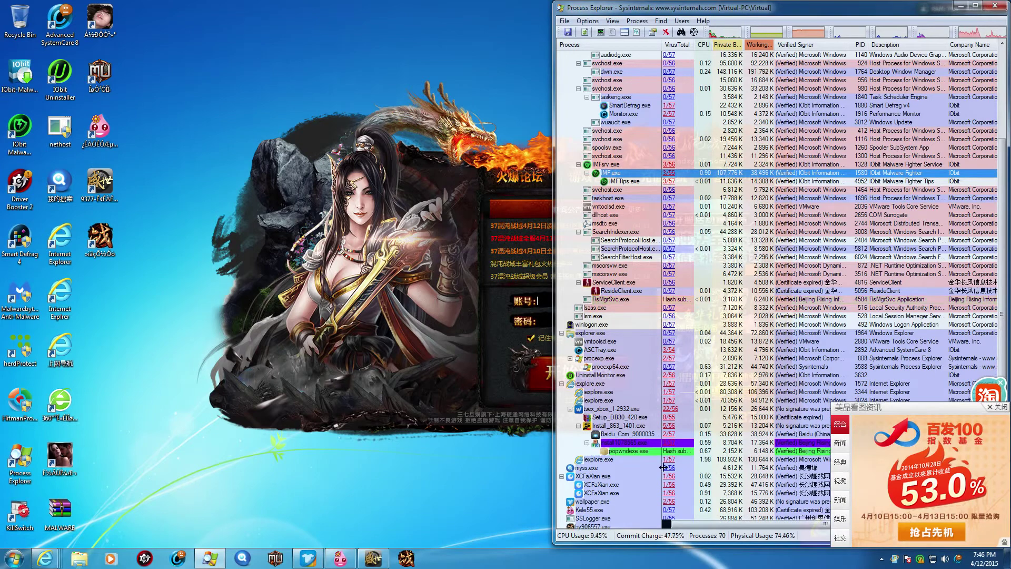
Kill the XCFaXian.exe process tree in Process Explorer
click(623, 417)
scroll(623, 419, down, 1)
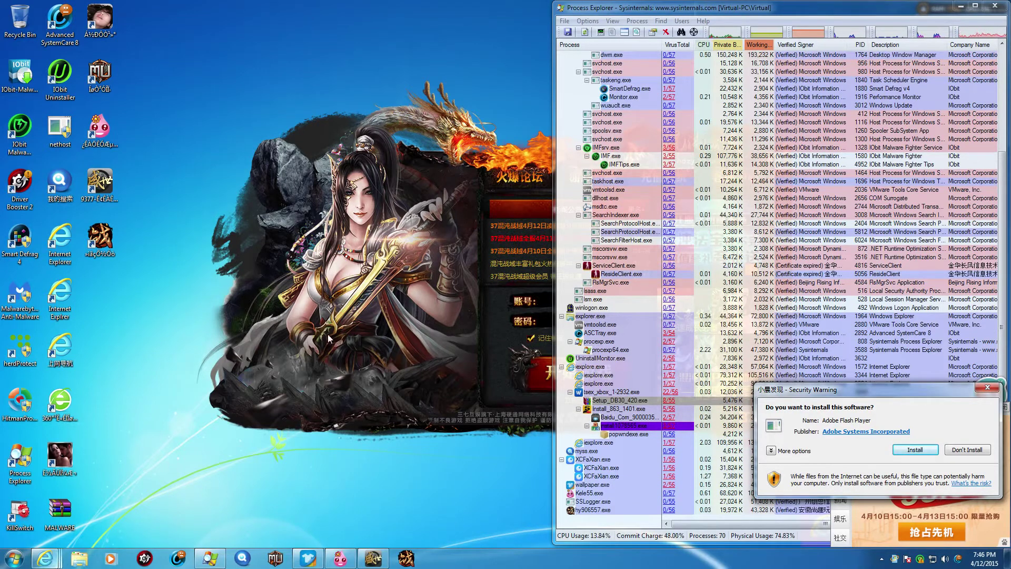
click(602, 477)
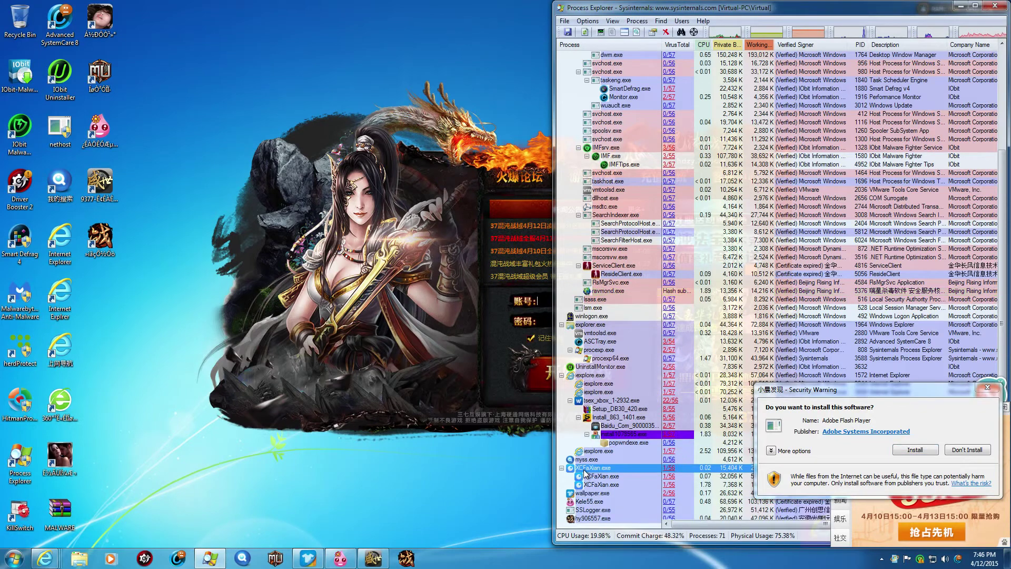
right_click(584, 468)
click(624, 380)
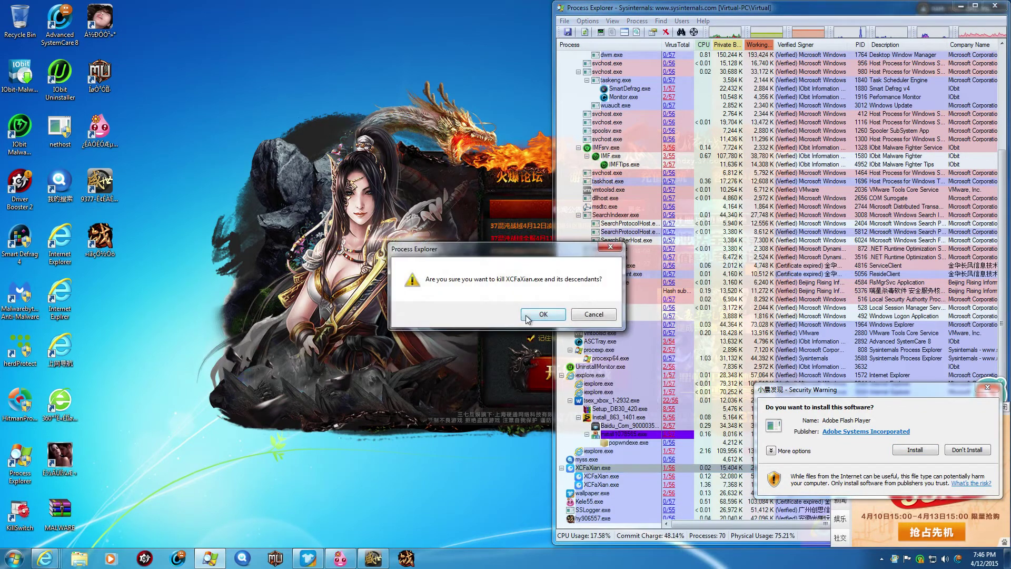
click(542, 322)
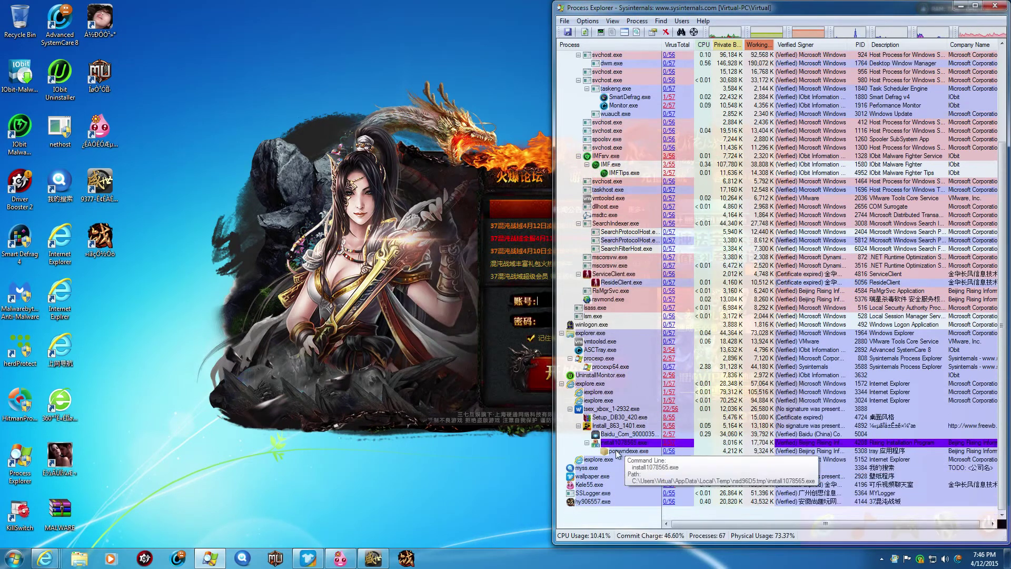
Kill the process tree of the malware dropper tsex_xbox_1-2932.exe
click(601, 409)
right_click(601, 410)
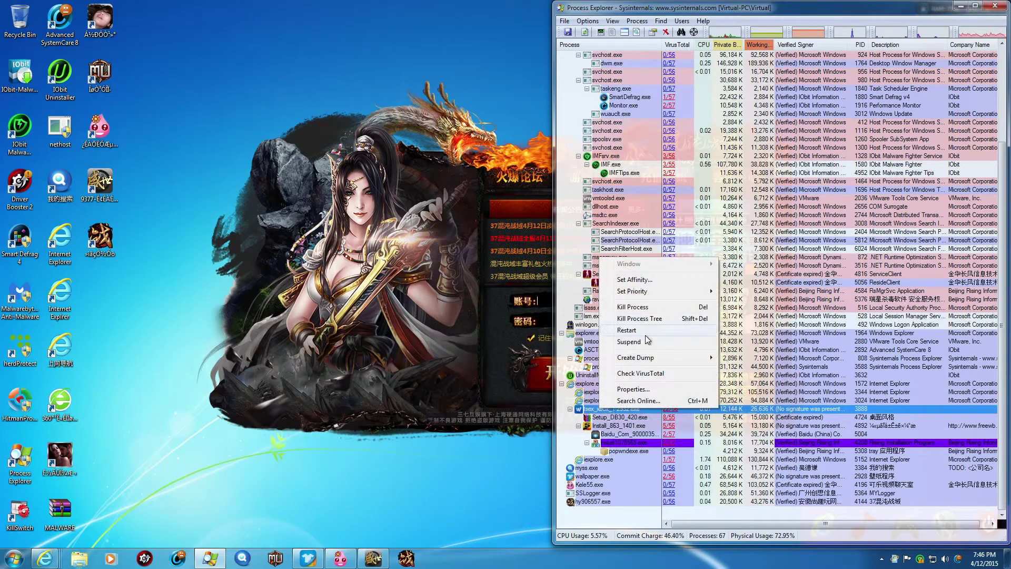
click(632, 318)
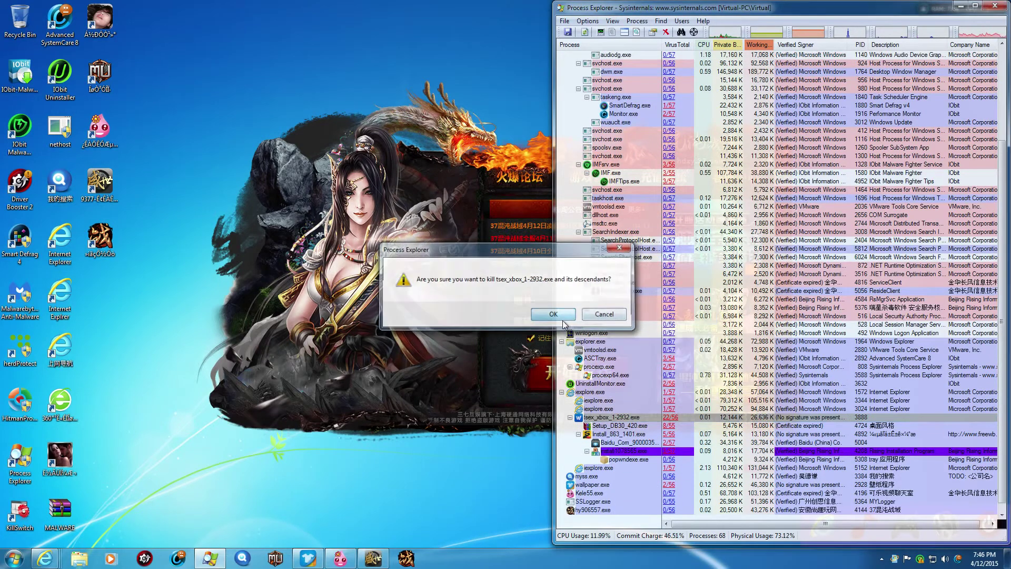
click(564, 318)
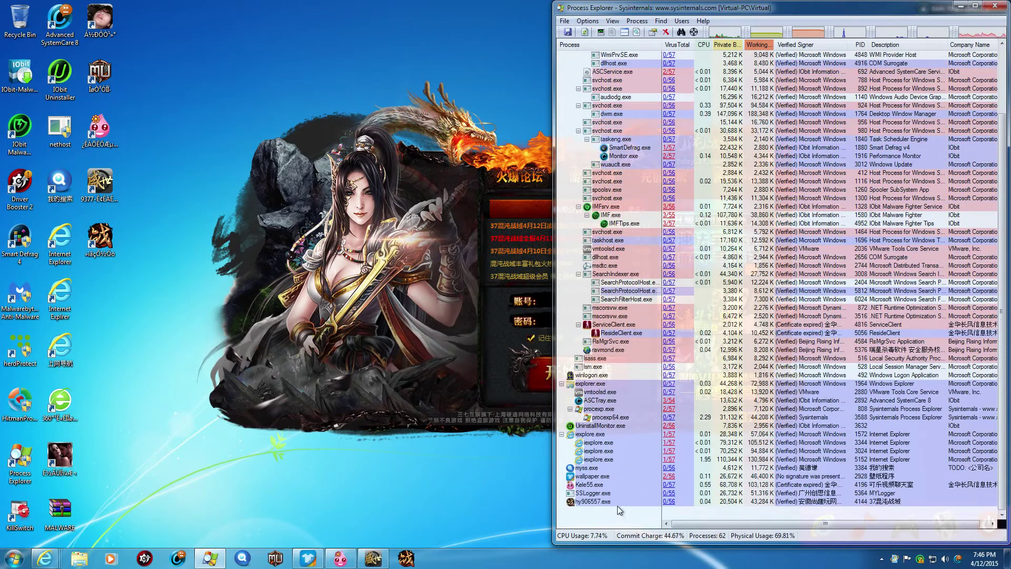
Kill ServiceClient.exe and its descendants, found under the services processes
right_click(603, 428)
click(594, 450)
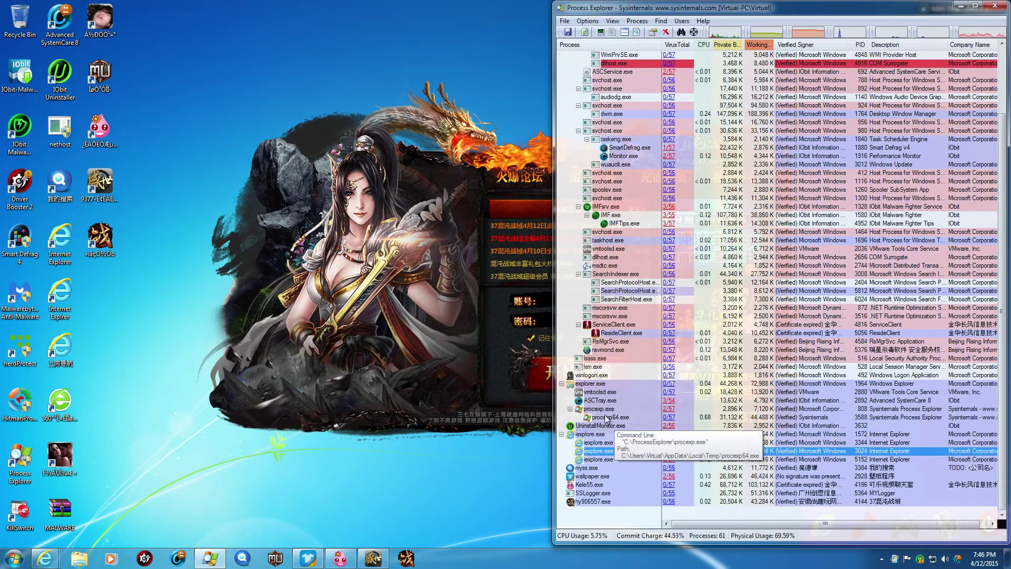
right_click(611, 325)
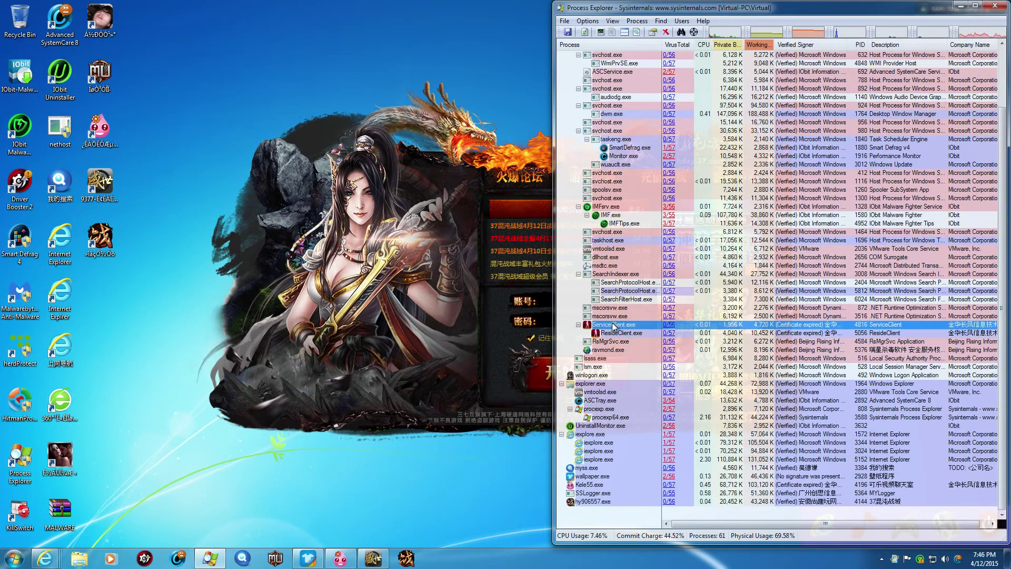
click(652, 384)
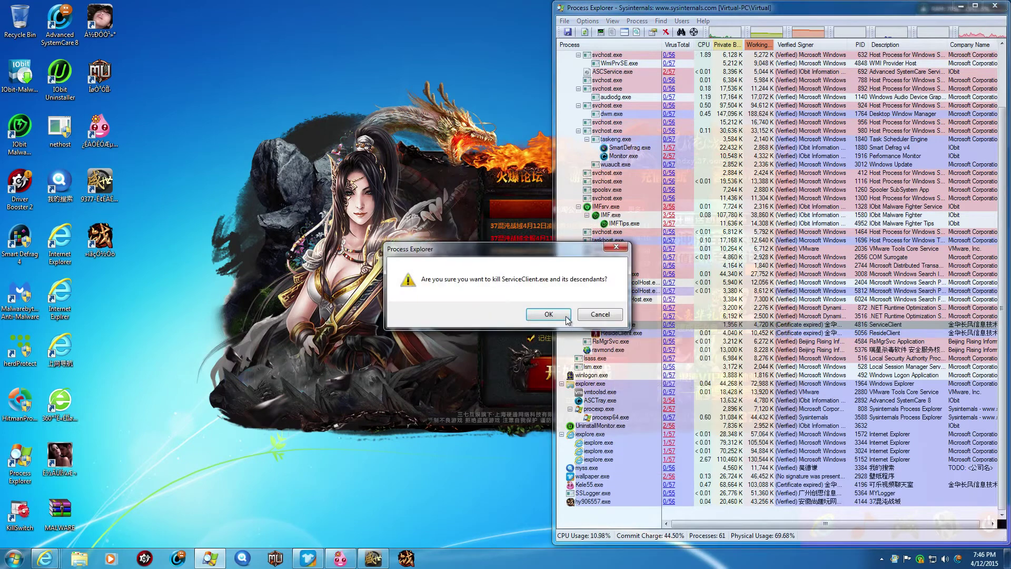
click(563, 315)
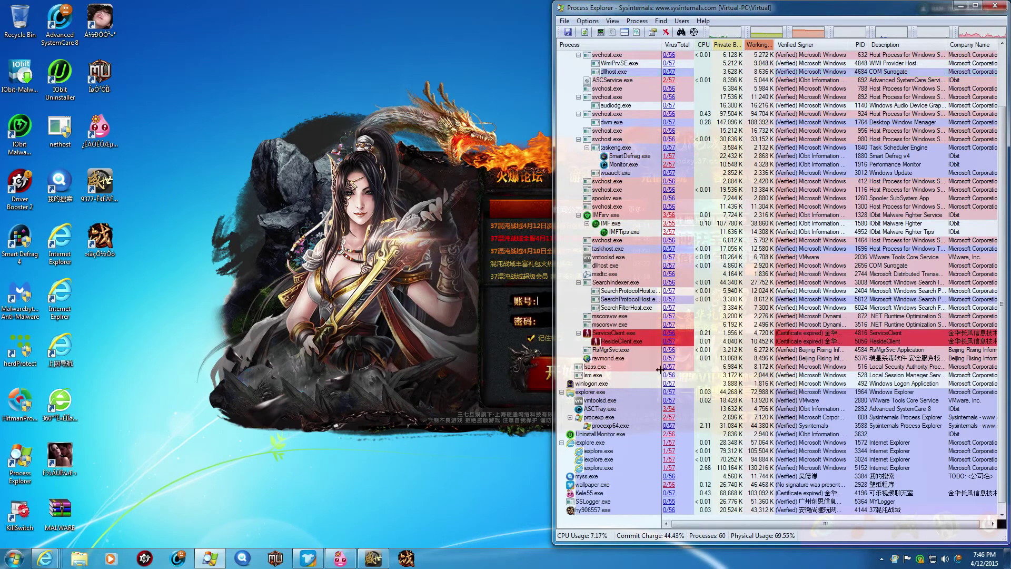
Try to kill the RsMgrSvc.exe process tree and dismiss the resulting message
click(617, 342)
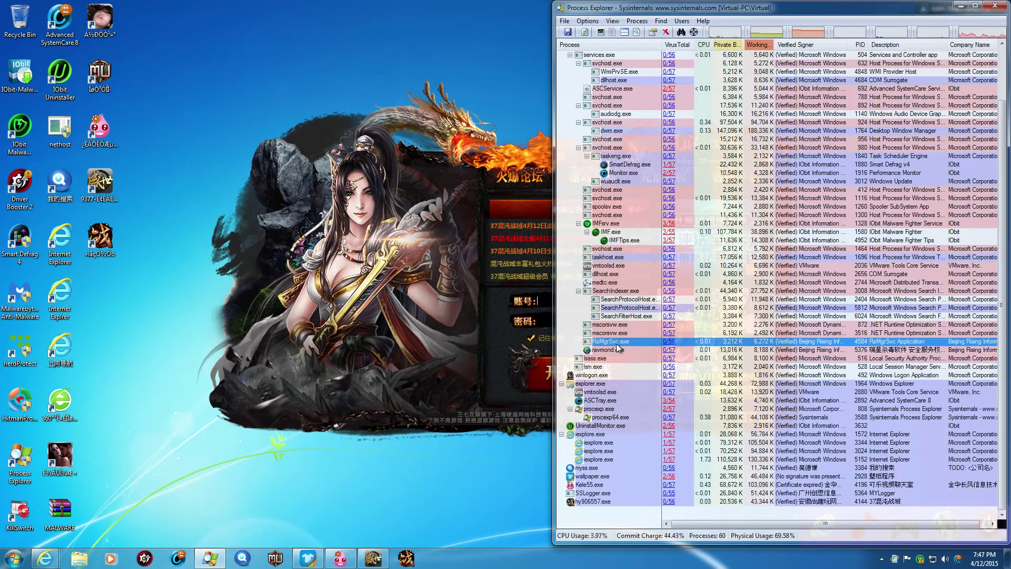
right_click(618, 347)
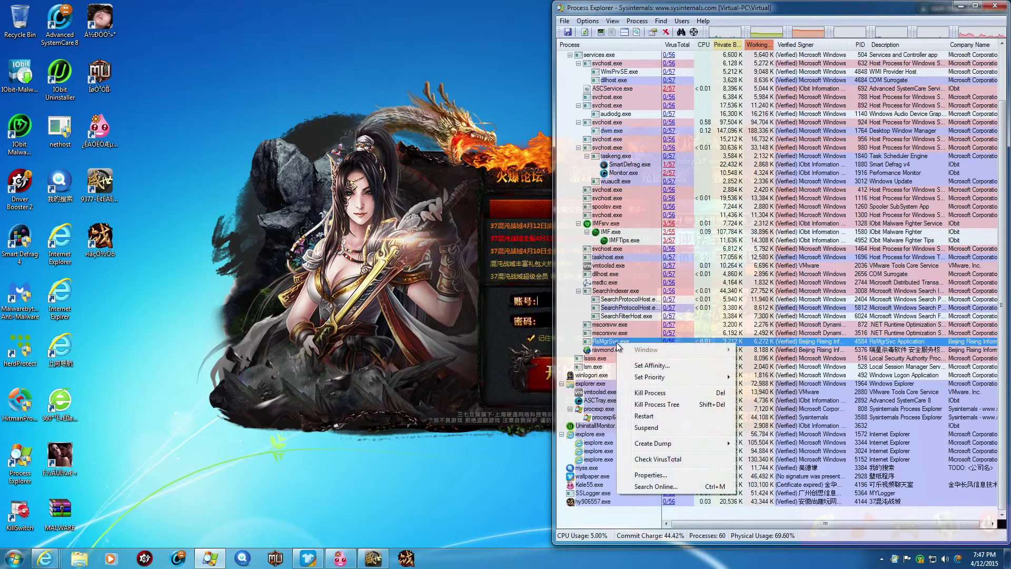
click(653, 405)
click(549, 314)
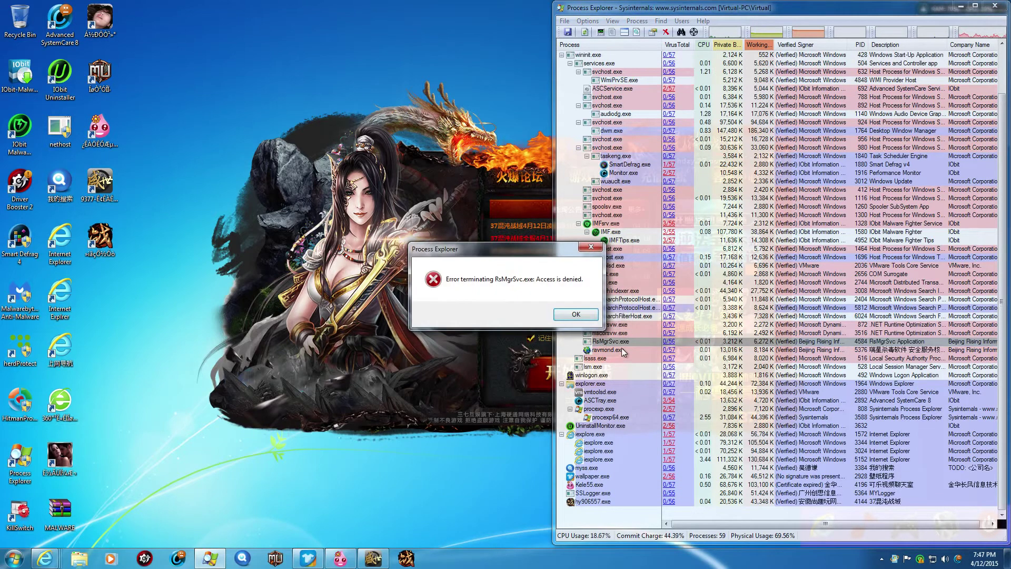
click(583, 318)
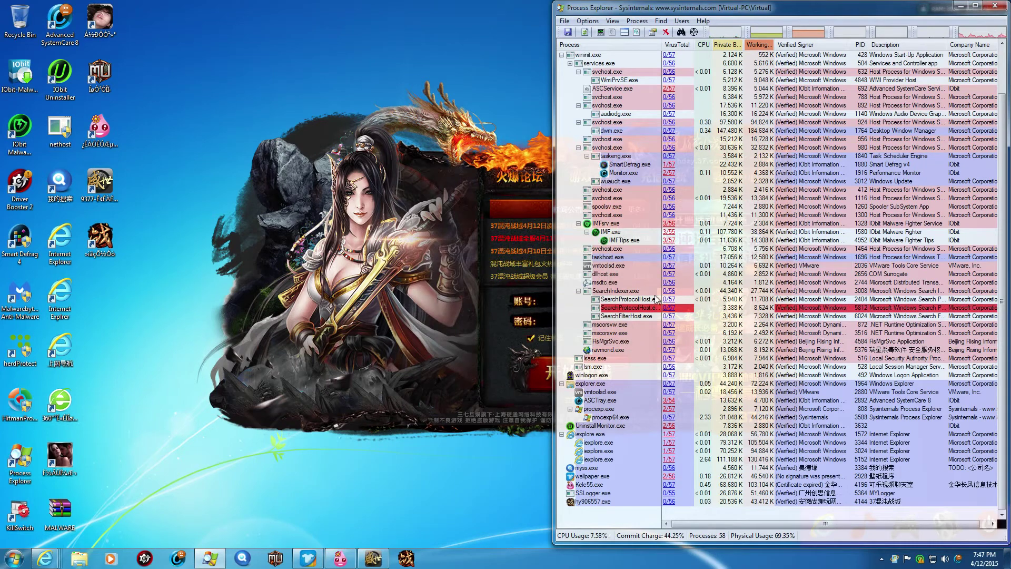
Kill the hy906557.exe process tree
click(594, 503)
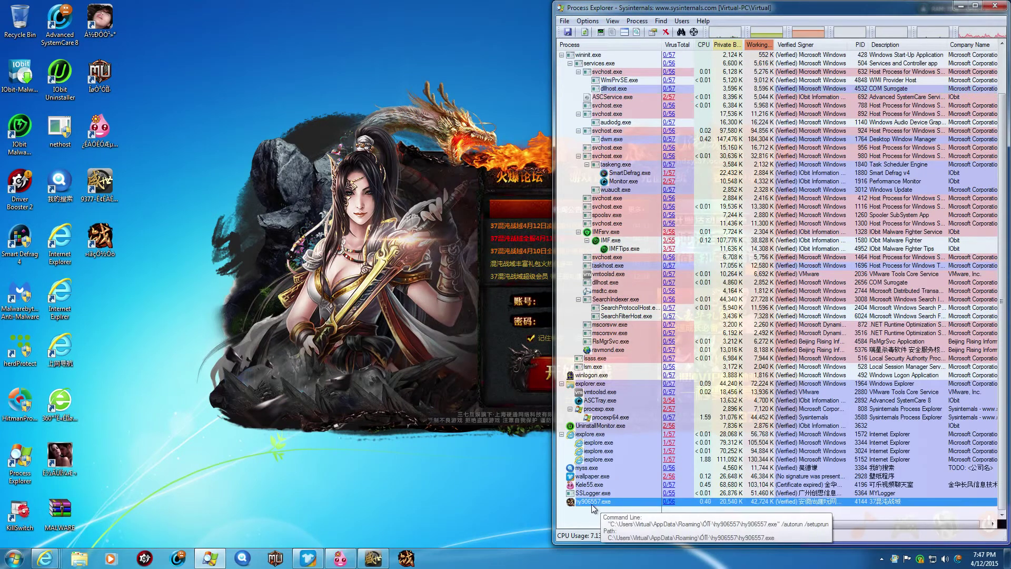
right_click(592, 502)
click(622, 414)
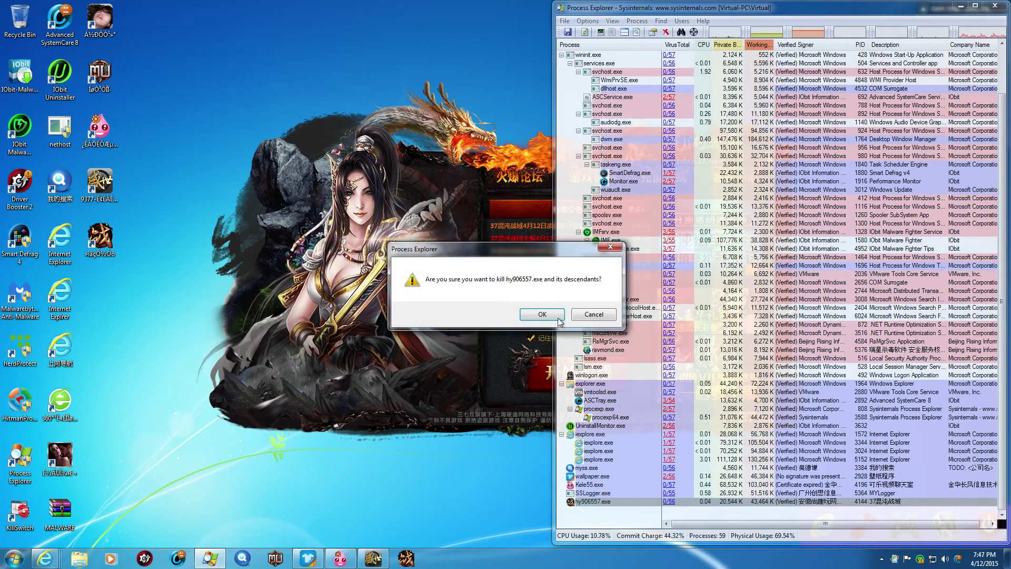
key(Return)
Kill the myss.exe process, listed just above wallpaper.exe
right_click(583, 492)
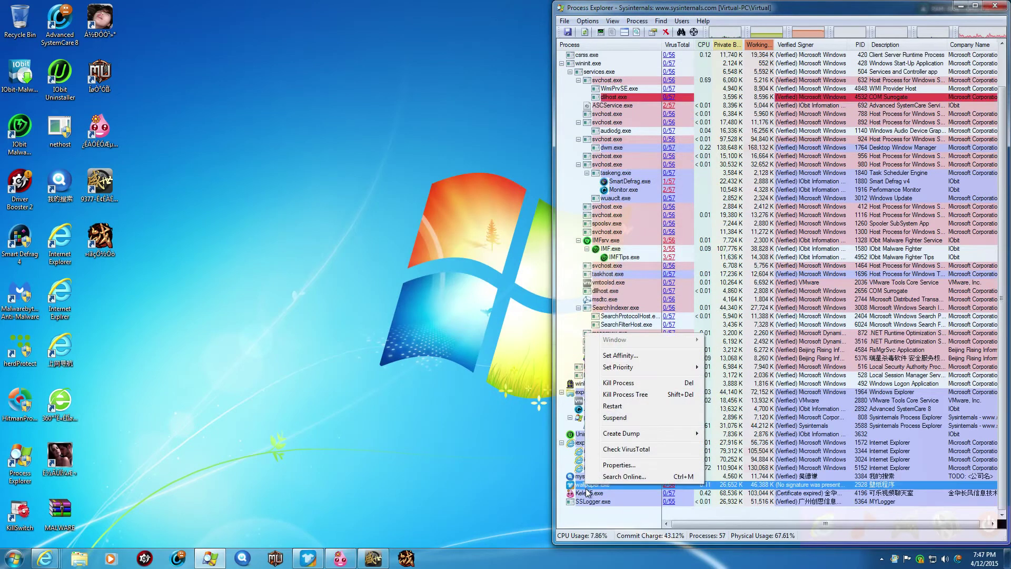
click(592, 487)
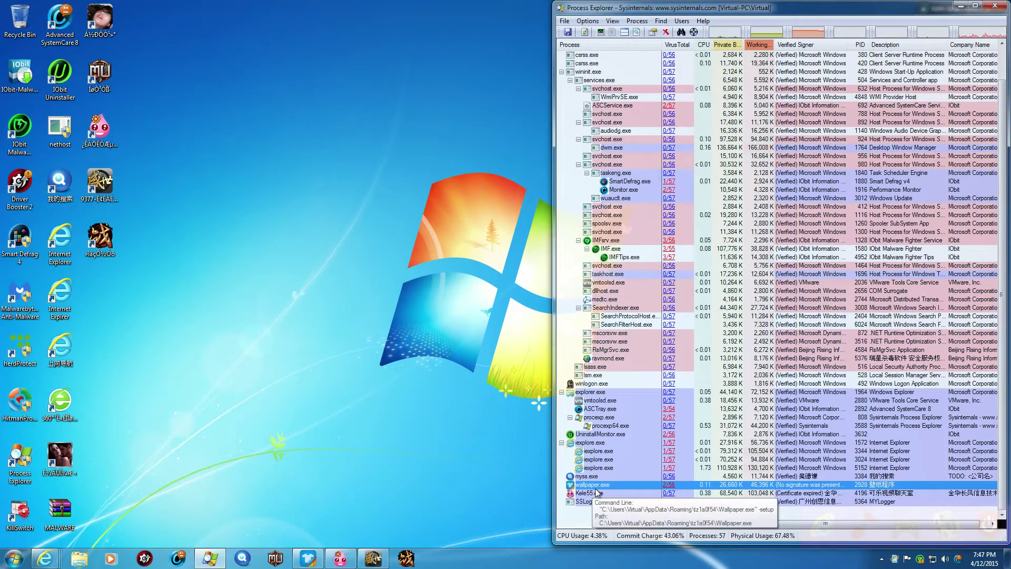
click(597, 492)
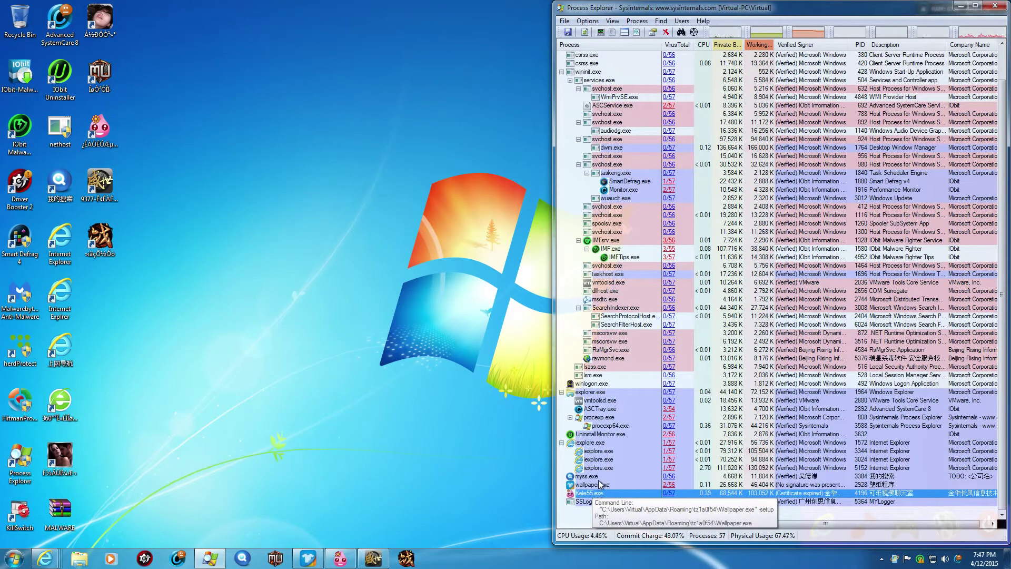
right_click(613, 477)
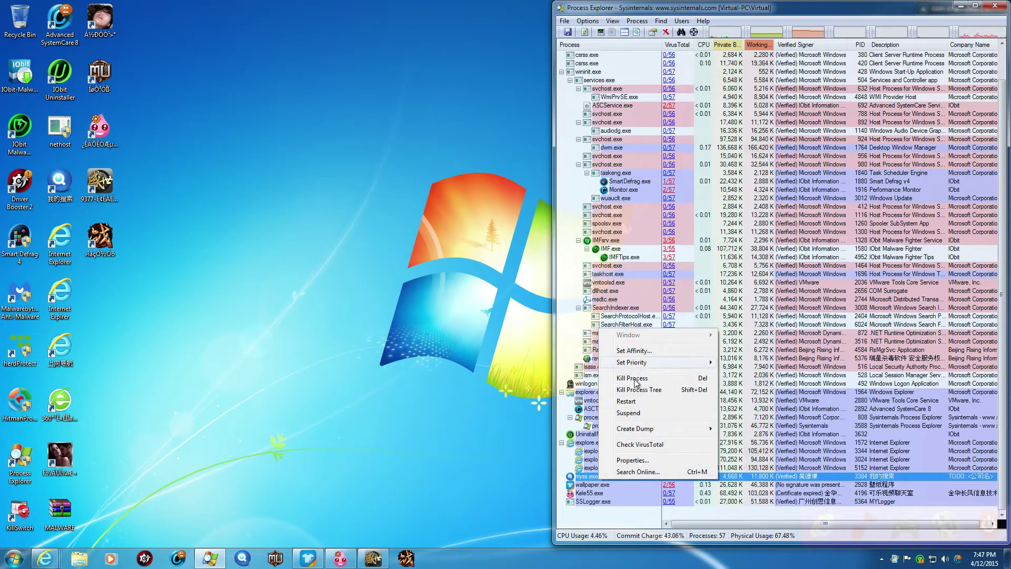
click(632, 378)
click(533, 315)
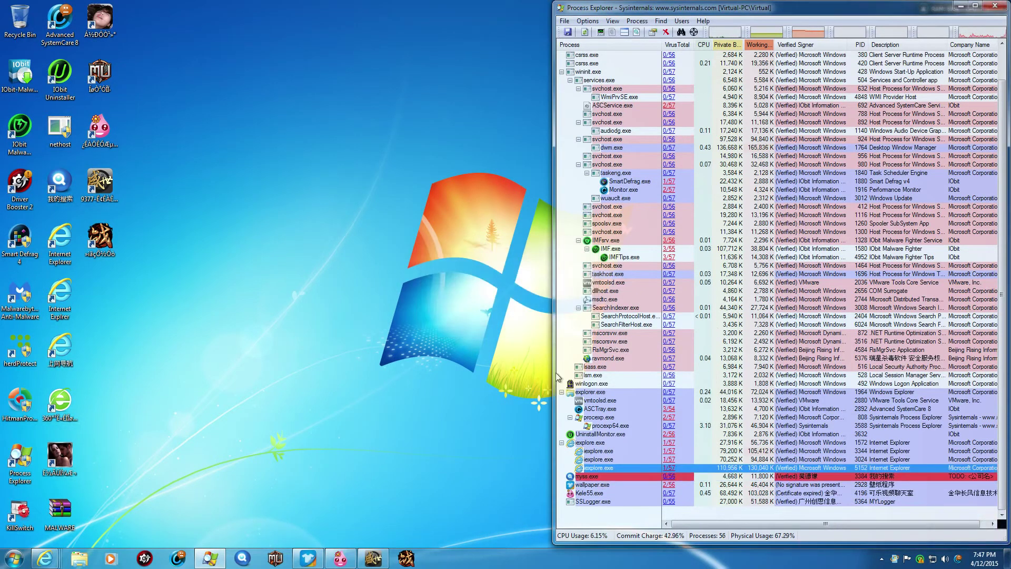
Kill the Kele55.exe and wallpaper.exe processes
click(603, 491)
key(Delete)
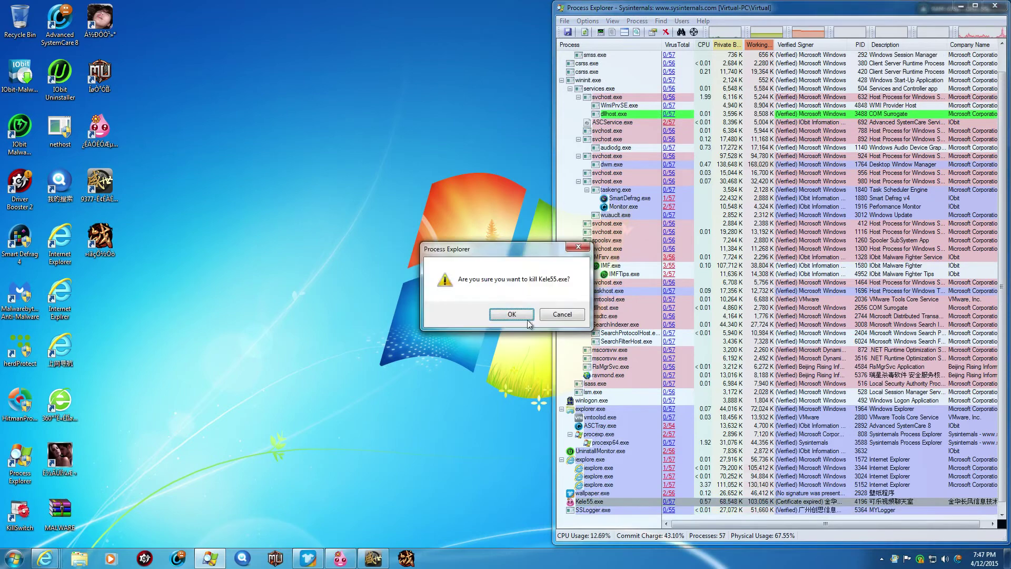
click(533, 314)
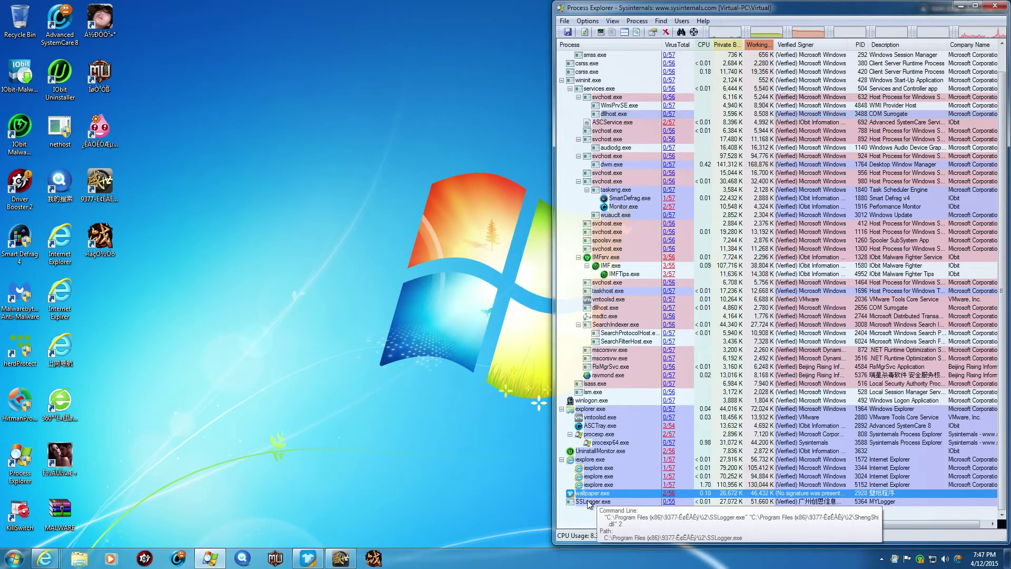
key(Delete)
click(531, 316)
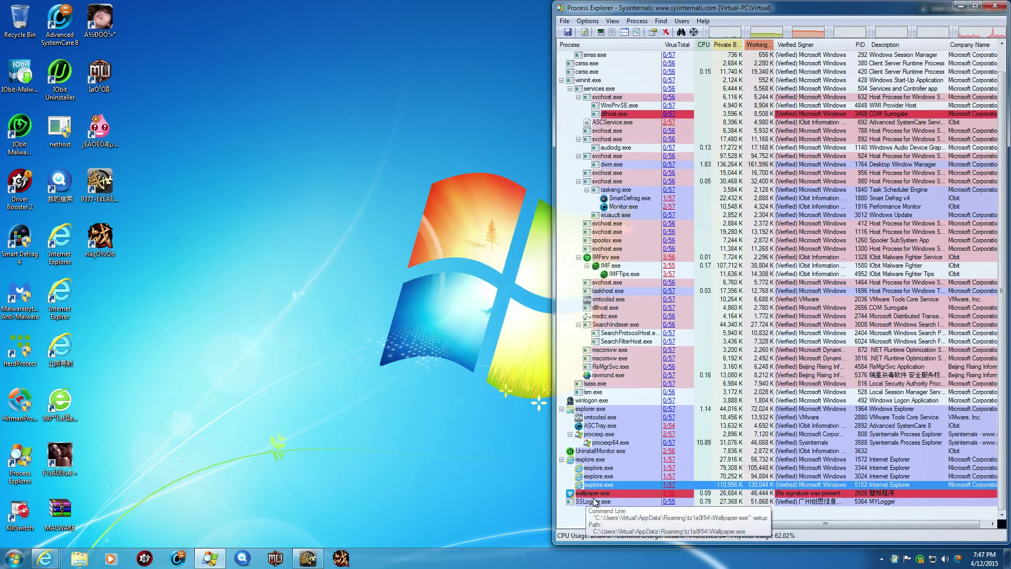
Bring up the 9377 盛世三国 game launcher window, close it and confirm the exit
click(313, 557)
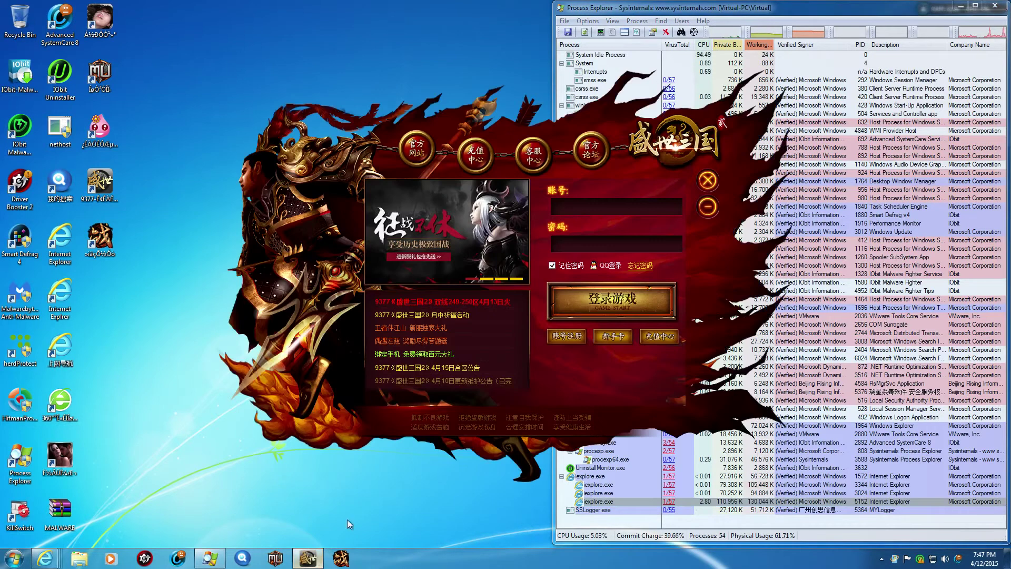
click(707, 180)
click(494, 314)
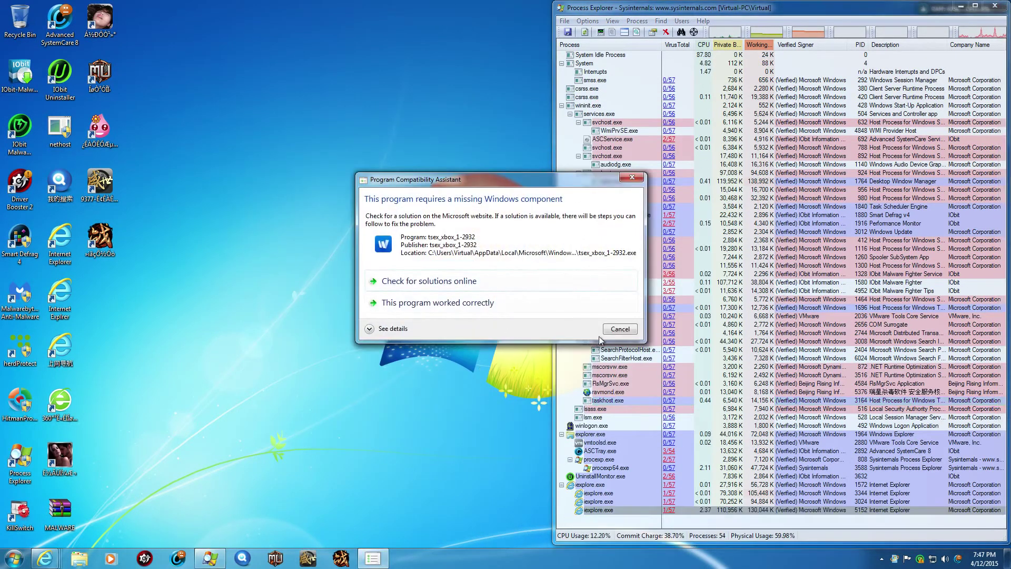
Cancel the Program Compatibility Assistant message about tsex_xbox_1-2932
click(633, 333)
click(632, 328)
click(475, 293)
click(608, 331)
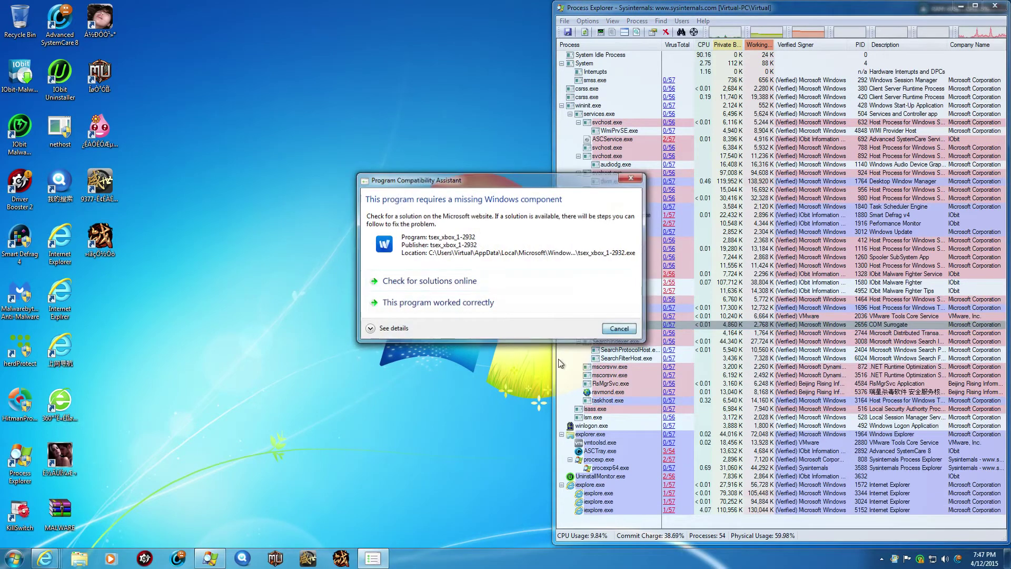
Close the 网址导航 browser tab and bring the Google search tab for tsex_xbox_1-2932.exe to the front
mouse_move(44, 557)
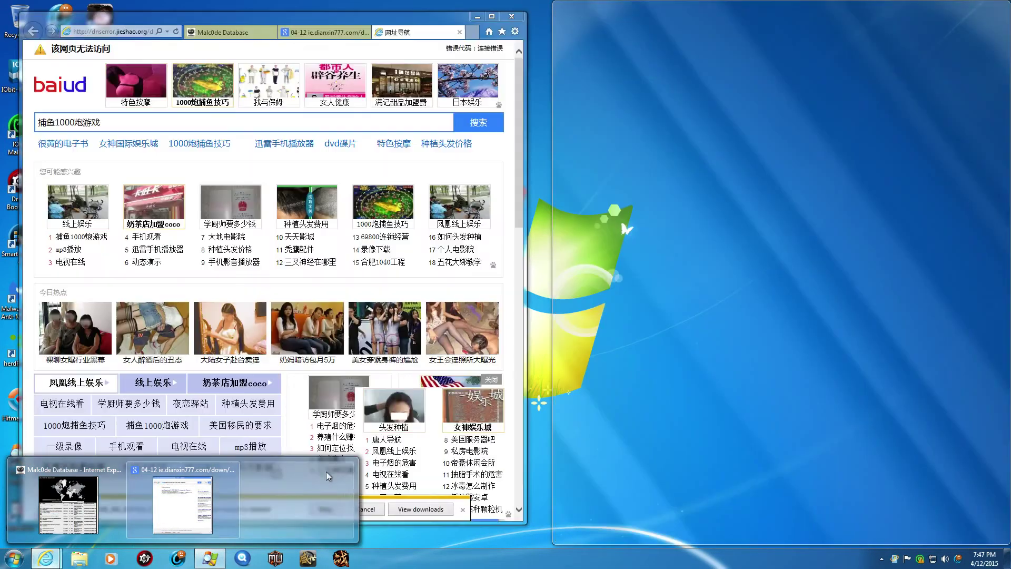
click(345, 470)
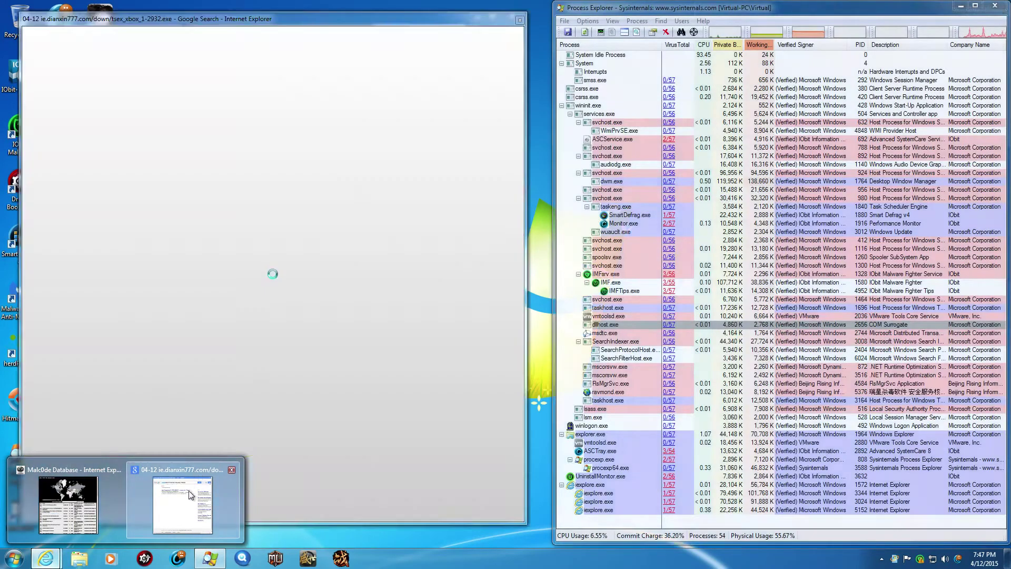
click(191, 494)
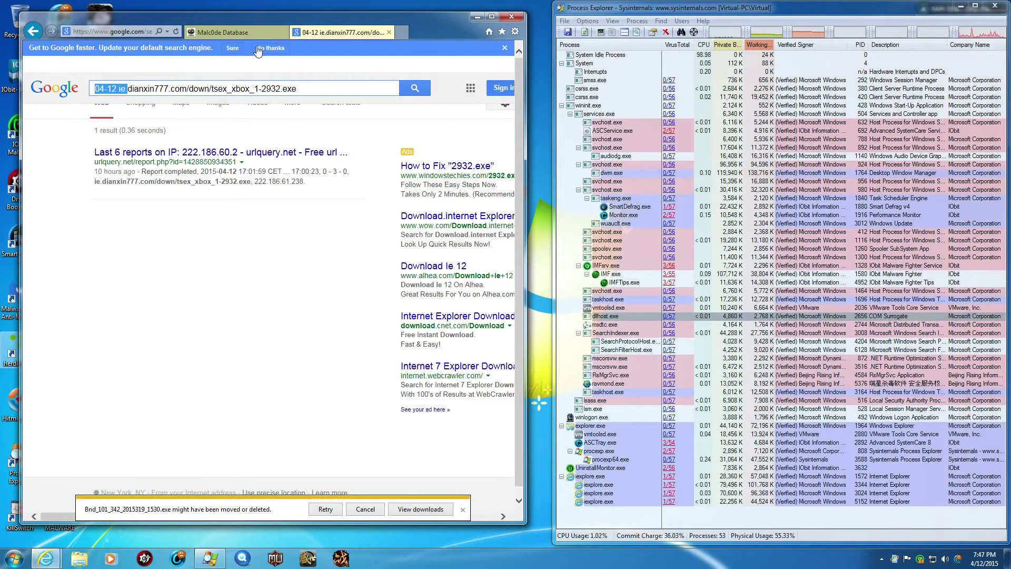
Check the selected Malc0de entry, load the Bnd_101_342_2015319_1530.exe address in the Google search tab and run the file
click(249, 32)
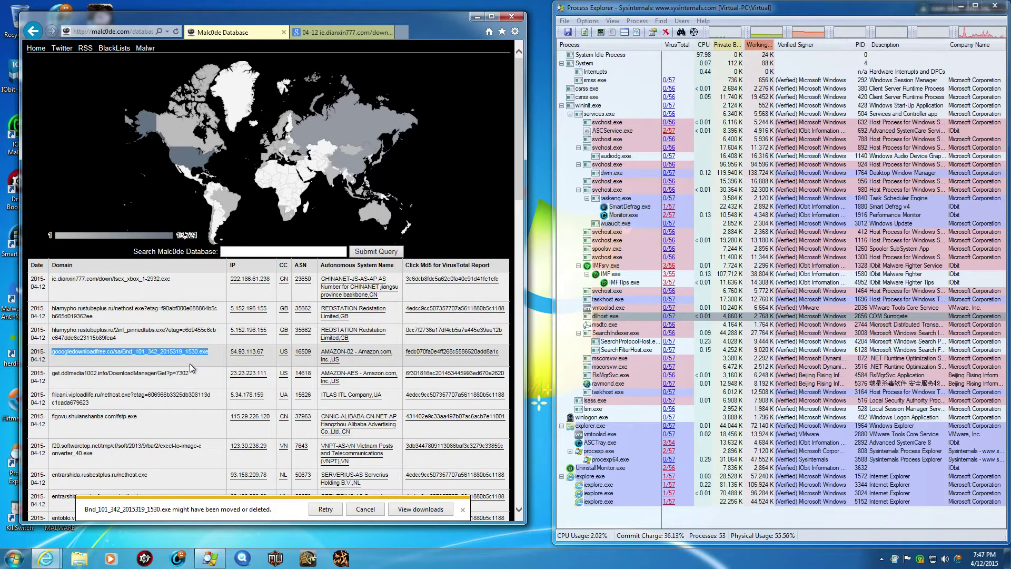
click(304, 34)
key(ctrl+v)
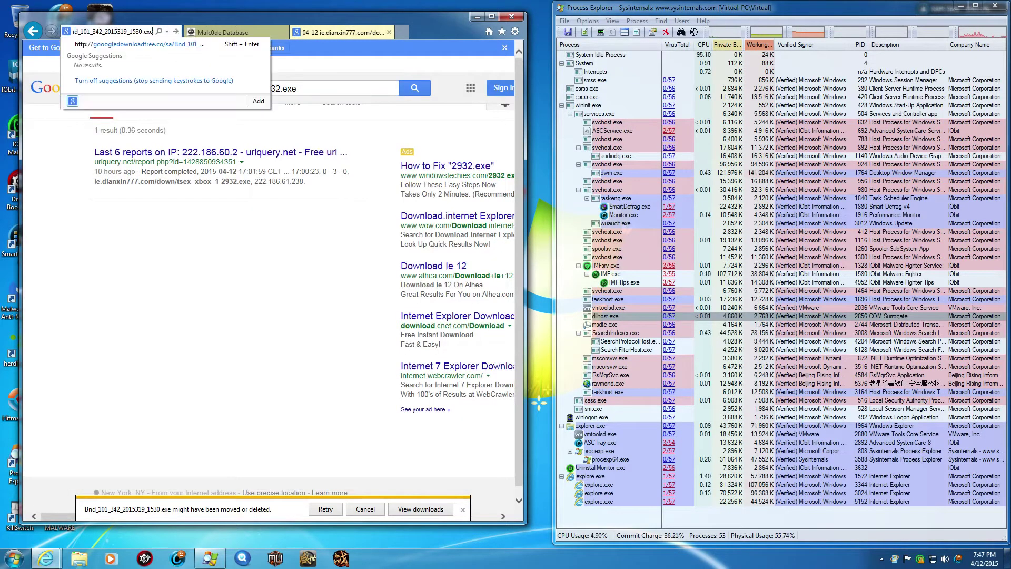
key(Return)
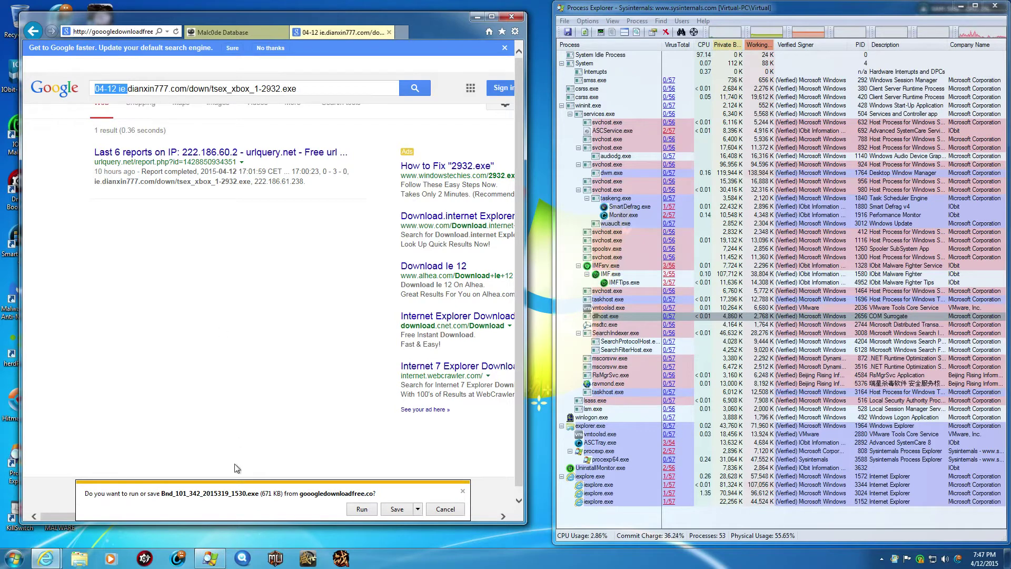
click(362, 510)
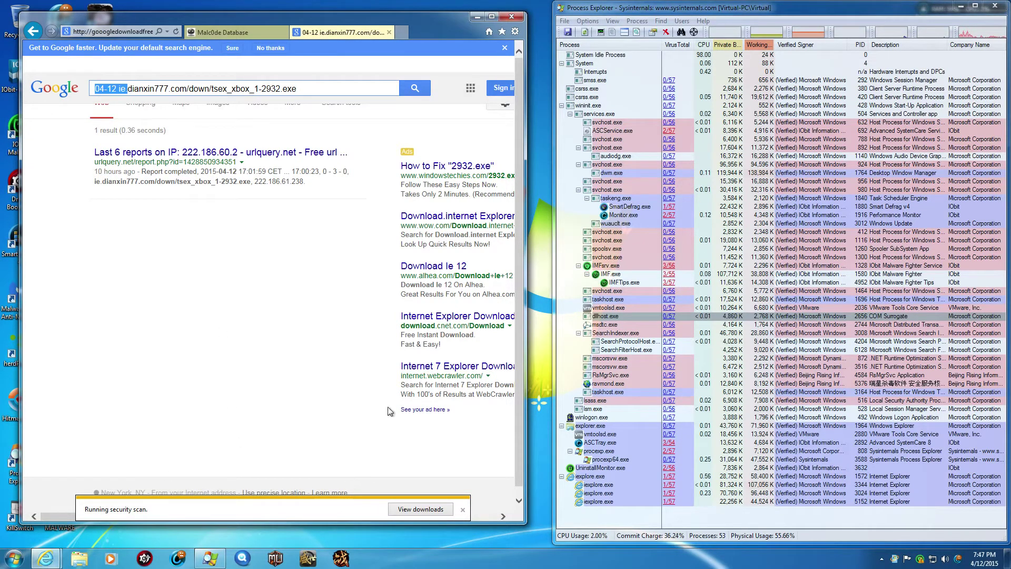
Allow the Navigation program to make changes, and clear and close the browser's download list
click(430, 510)
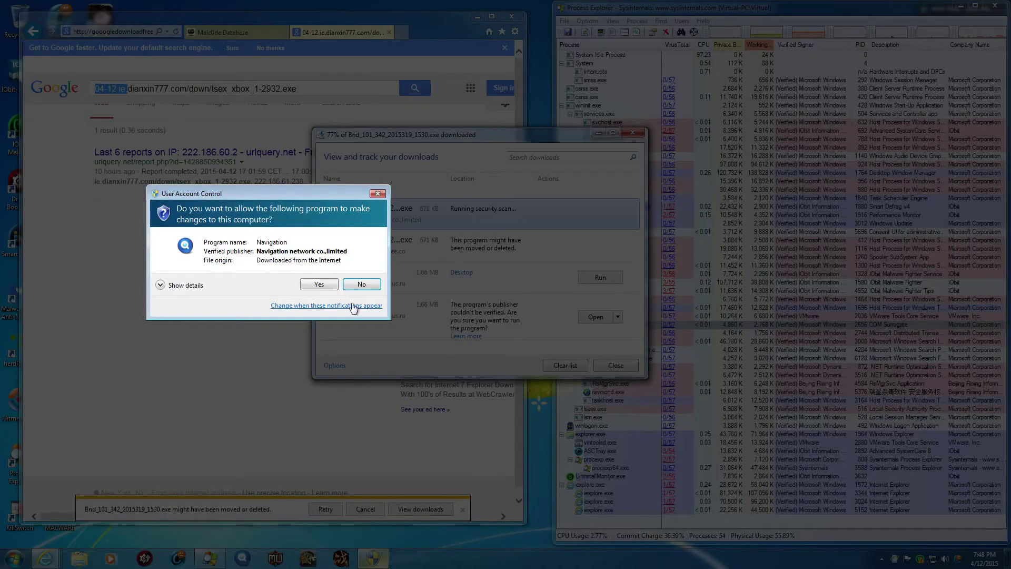
click(319, 284)
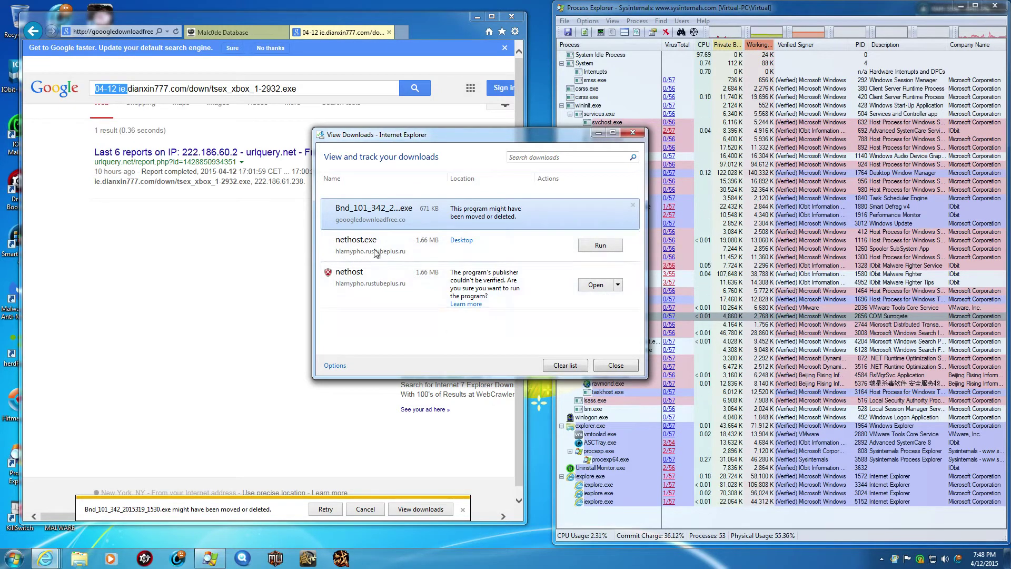
click(565, 364)
click(615, 364)
Load the Bnd_101_342_2015319_1530.exe address again and run the offered file
click(124, 31)
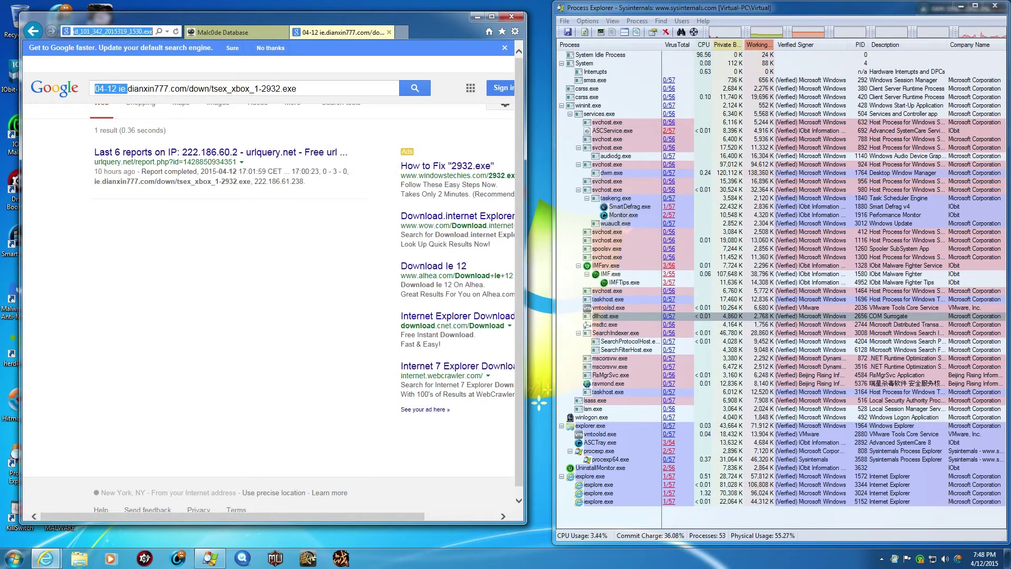
key(Return)
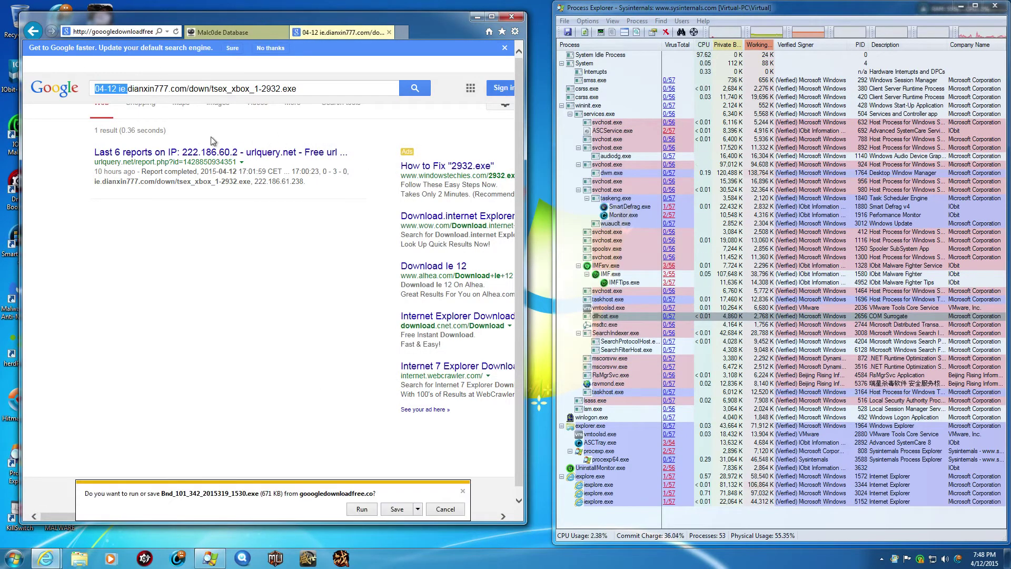
click(361, 509)
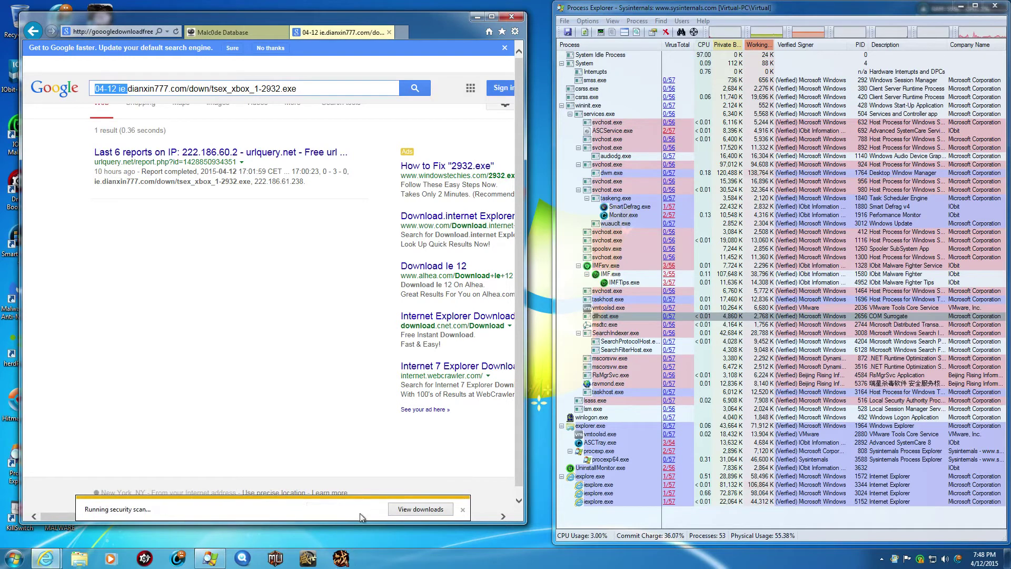
Deny the Navigation program permission to make changes, check the running processes and close the download list window
click(421, 509)
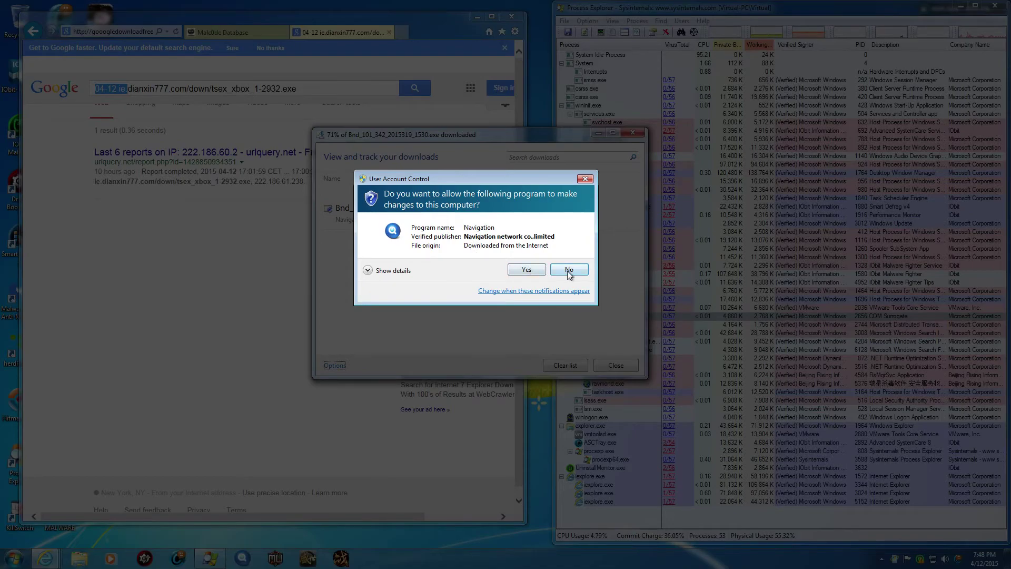
click(563, 270)
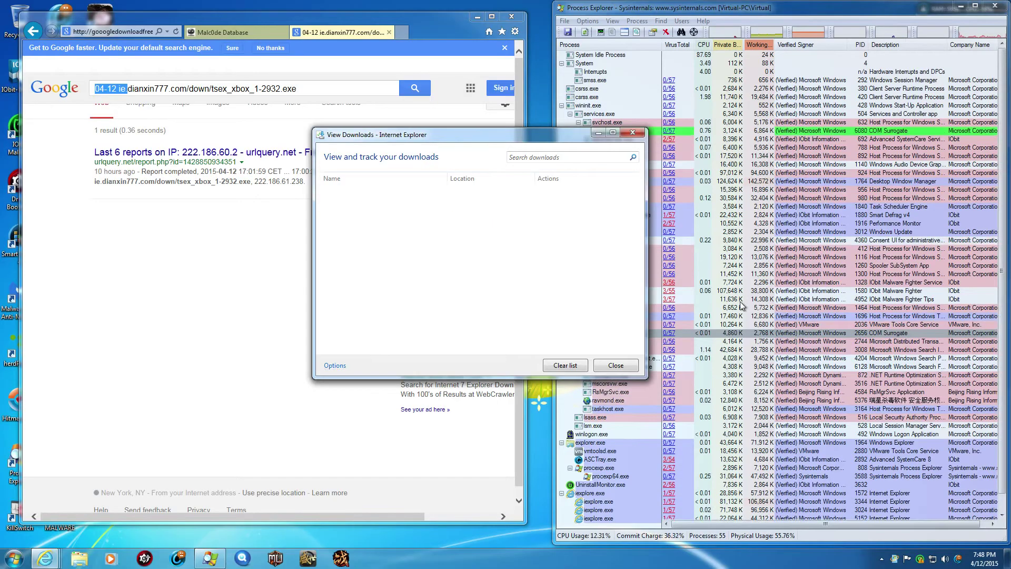
drag(565, 139, 331, 128)
click(624, 424)
scroll(621, 427, down, 1)
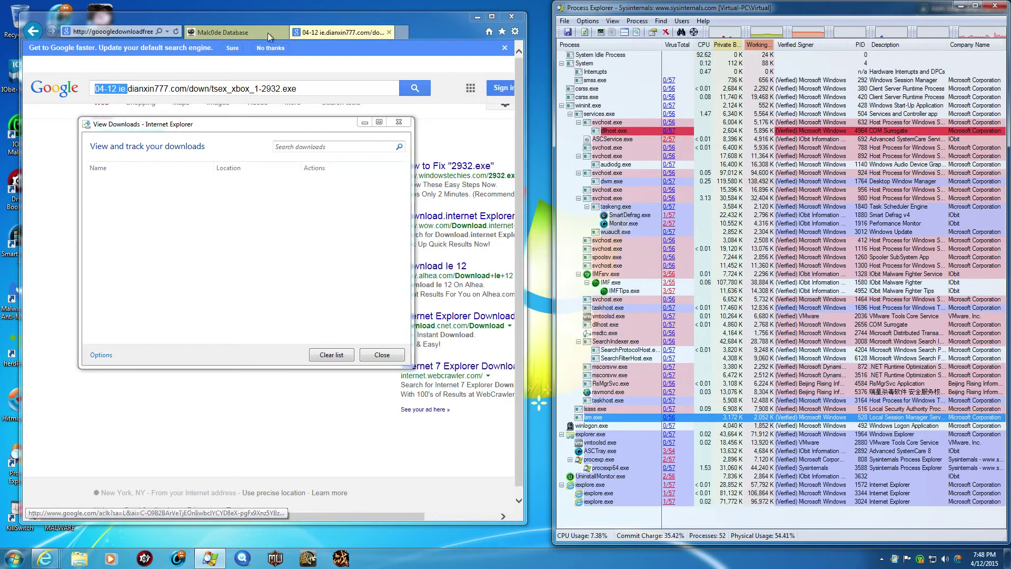
drag(257, 129, 471, 212)
click(591, 445)
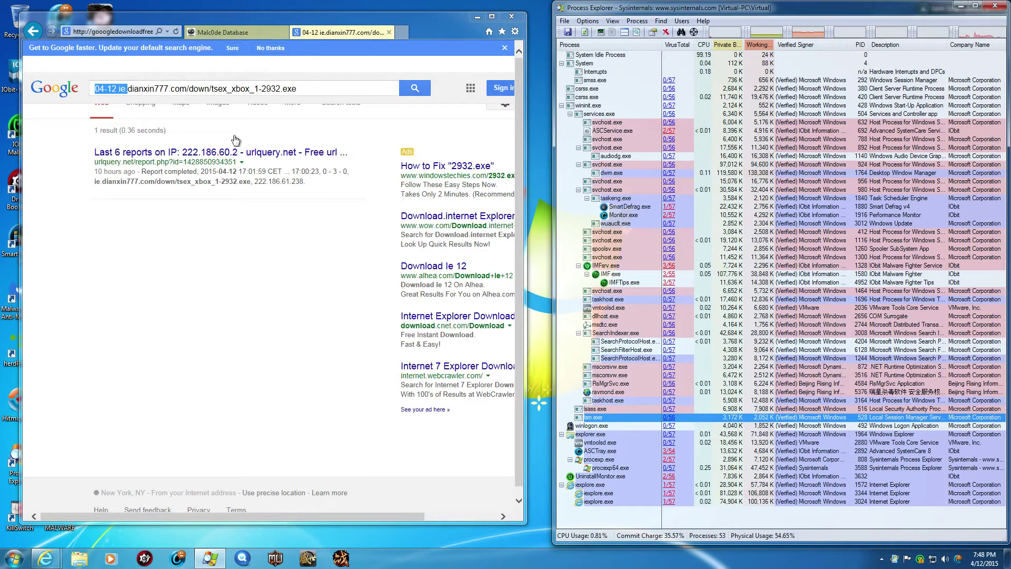
Copy the figovu.shuianshanba.com/fstp.exe address from the Malc0de database and load it in the Google search tab
click(245, 30)
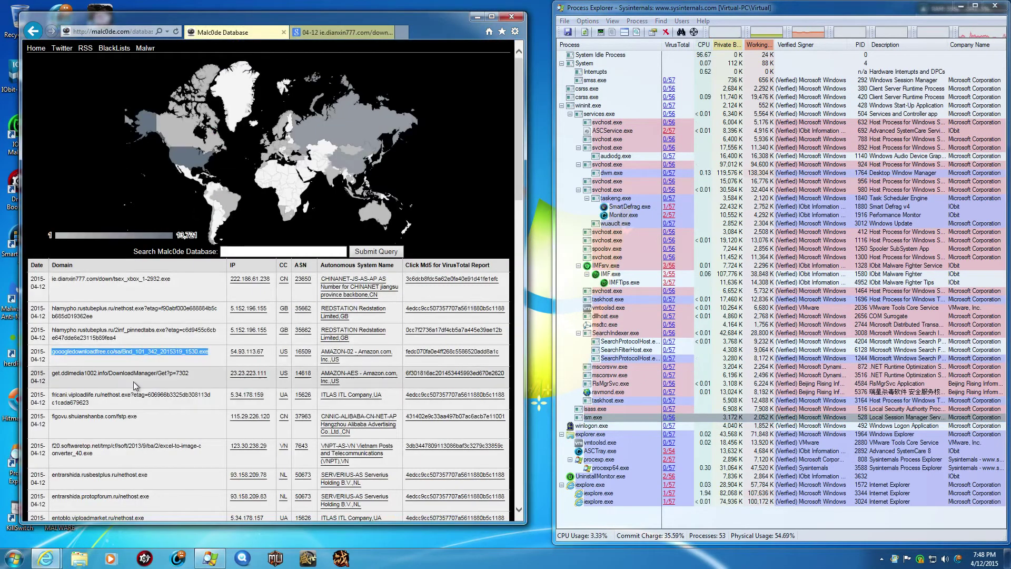
triple_click(115, 414)
key(ctrl+c)
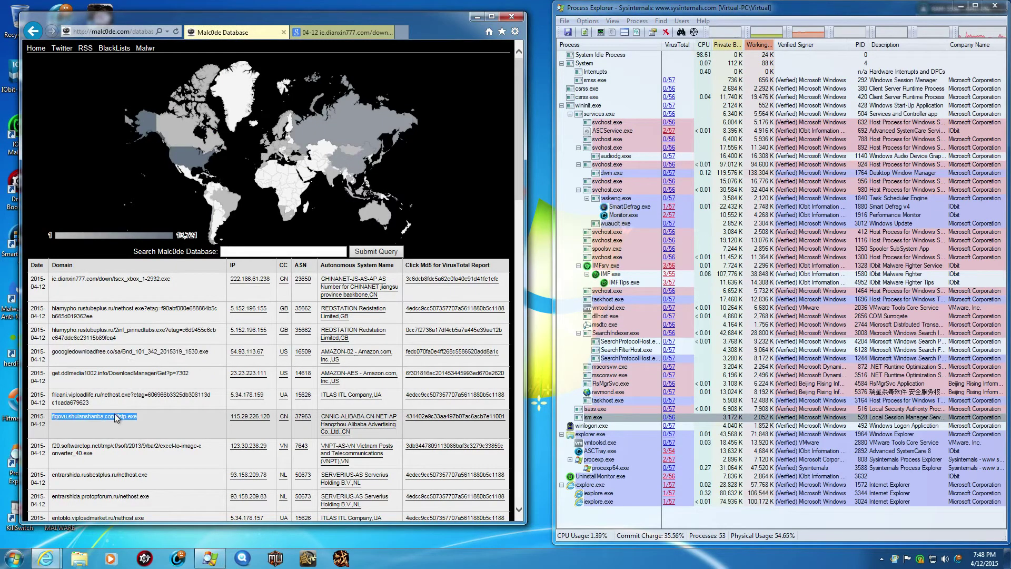
click(323, 33)
click(153, 33)
key(ctrl+v)
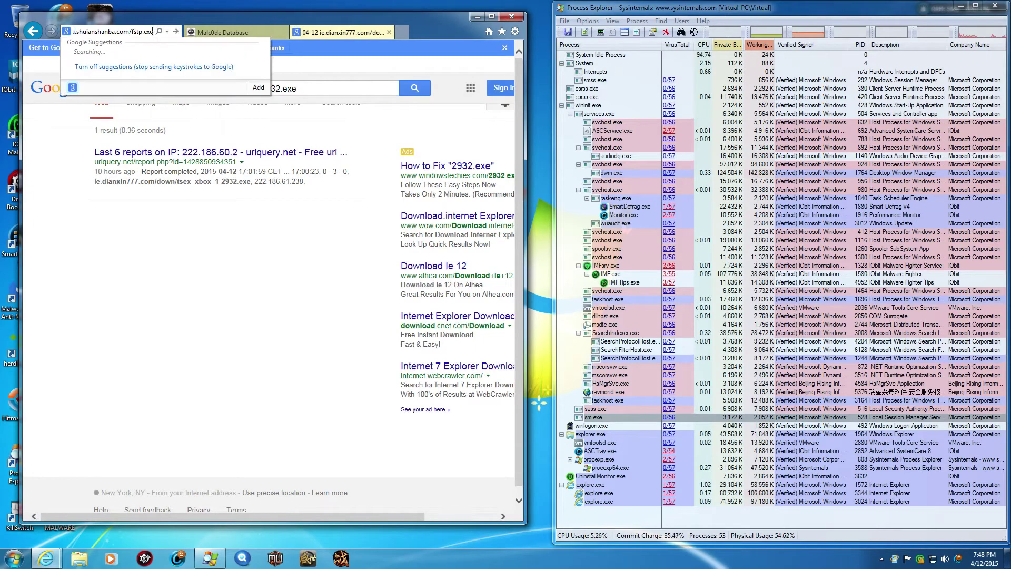
key(Return)
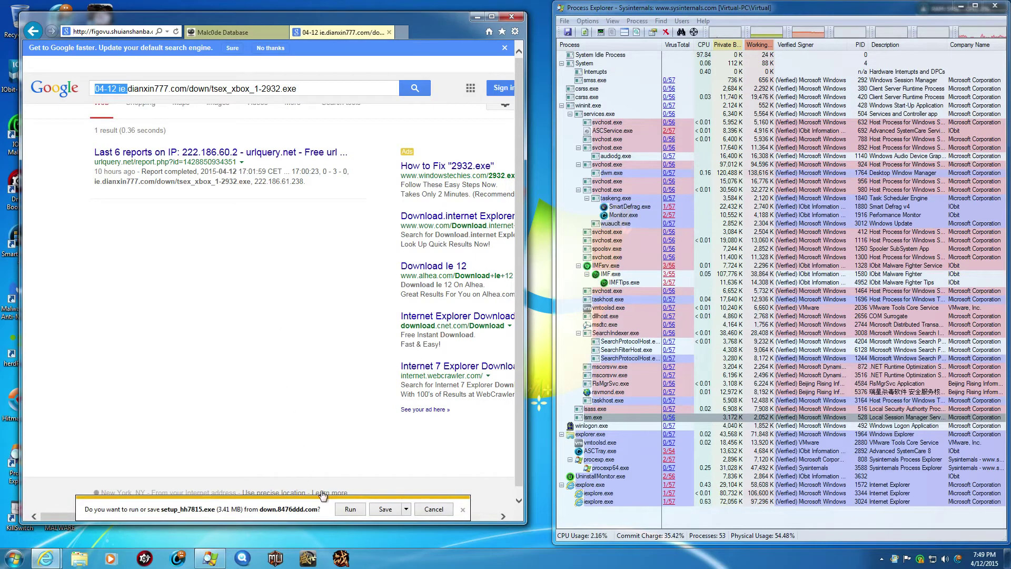
Run the downloaded setup_hh7815.exe with User Account Control approval and start extraction in its installer
click(350, 508)
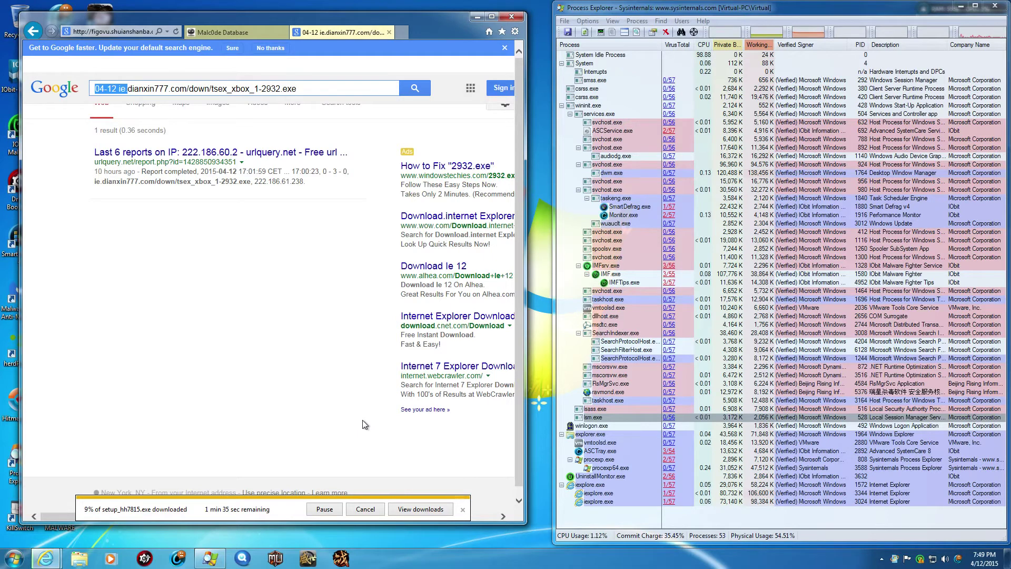
click(414, 511)
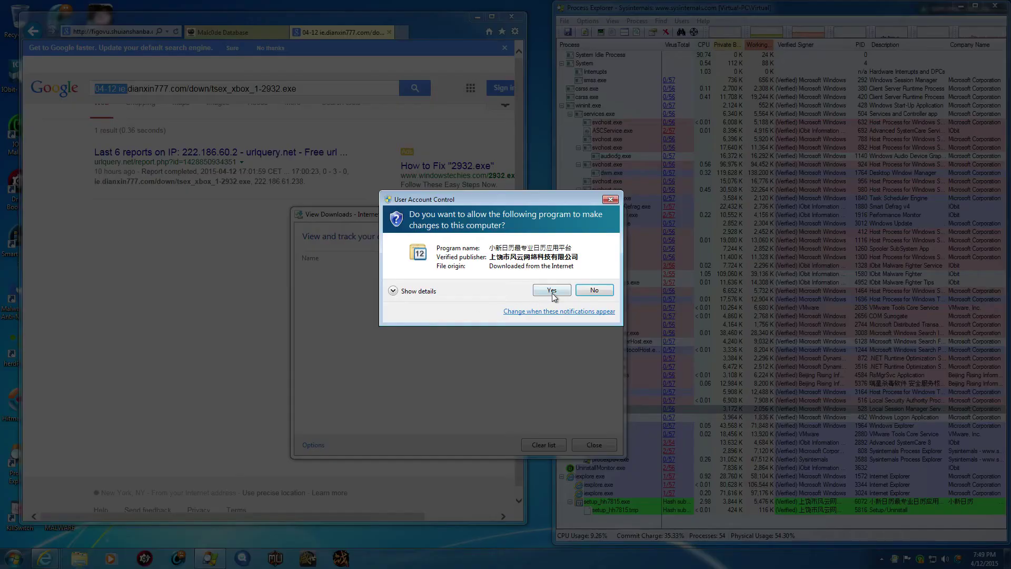
click(552, 290)
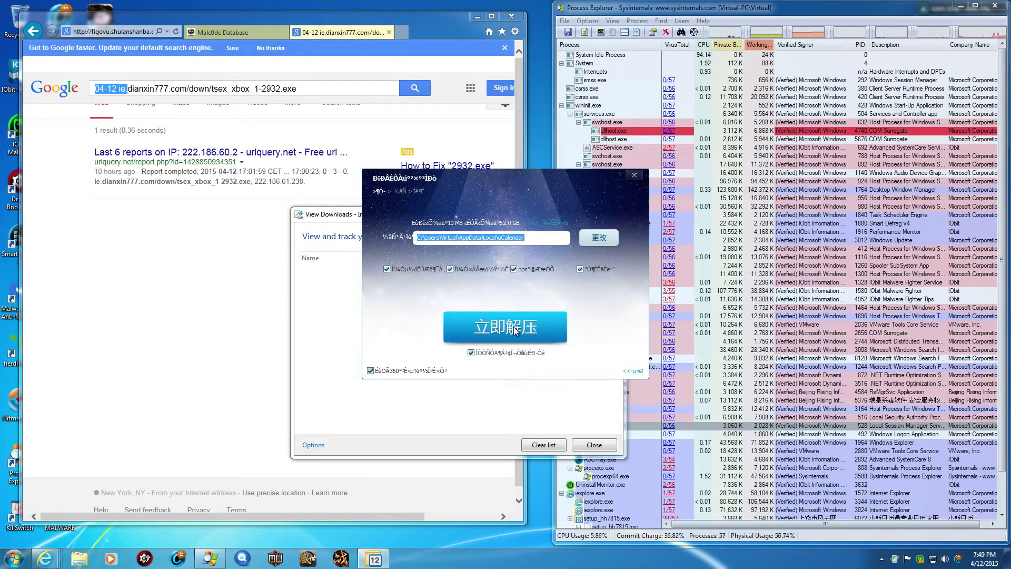
click(505, 326)
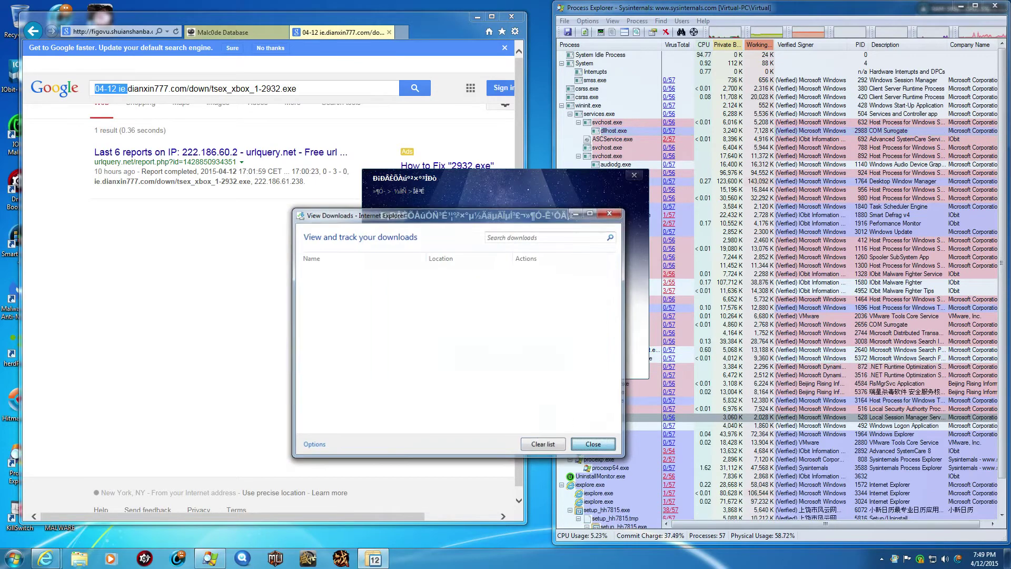
Copy the enderso.protopstore.ru/2inf_startlink.exe address from the Malc0de list, open it in the Google tab and try to run the file
click(243, 33)
scroll(274, 310, down, 4)
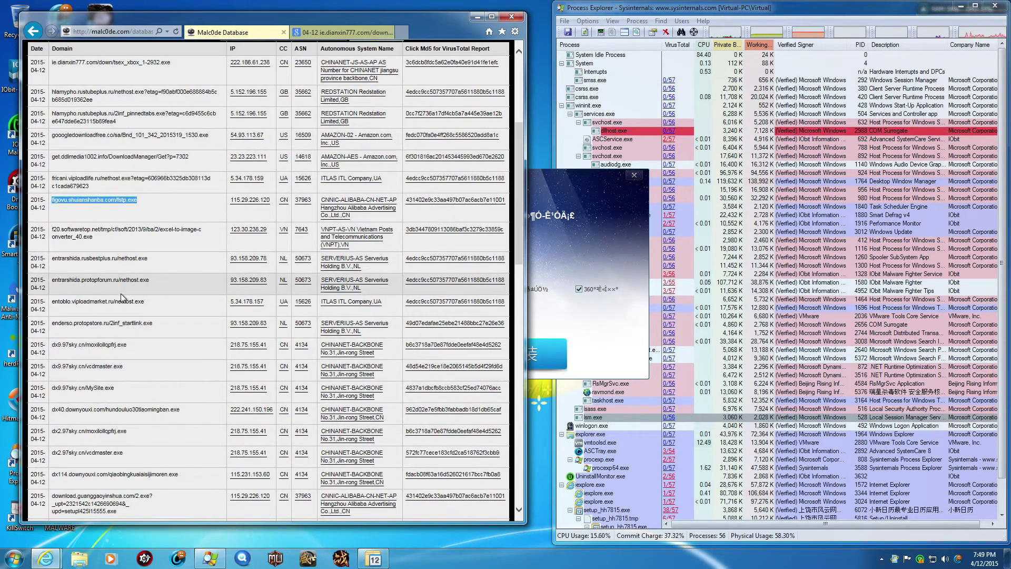
triple_click(117, 323)
key(ctrl+c)
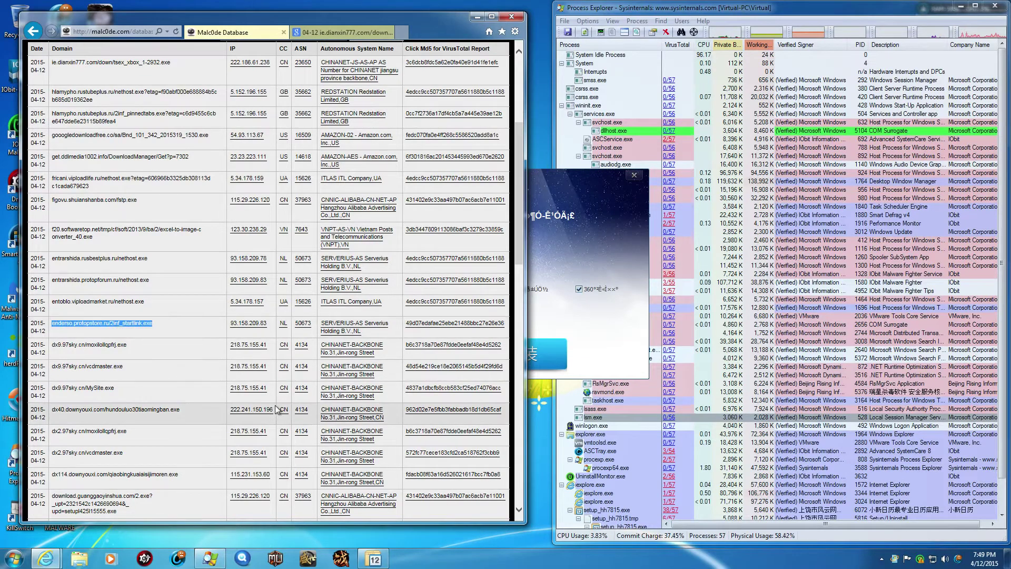
click(342, 32)
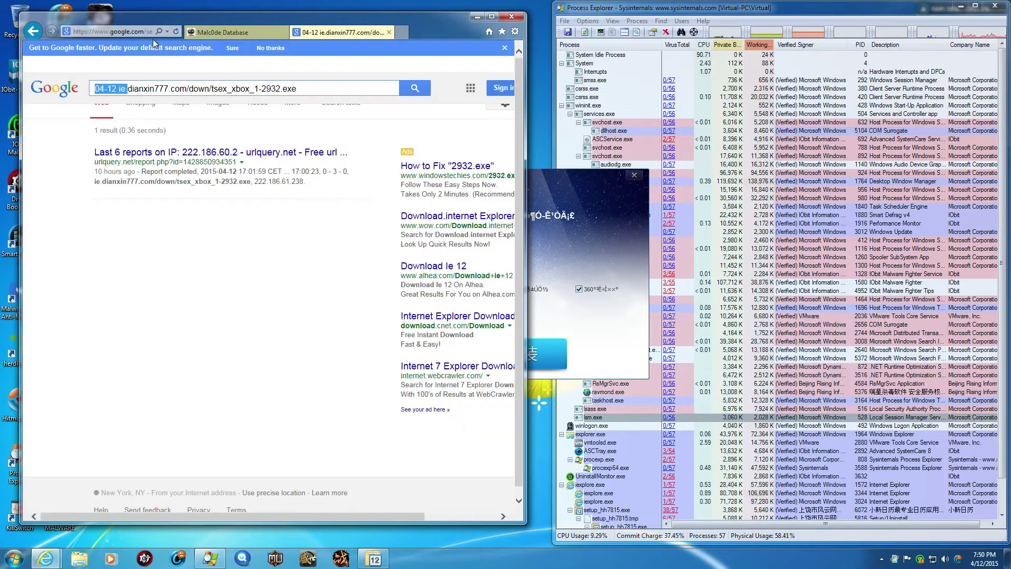
key(ctrl+v)
key(Return)
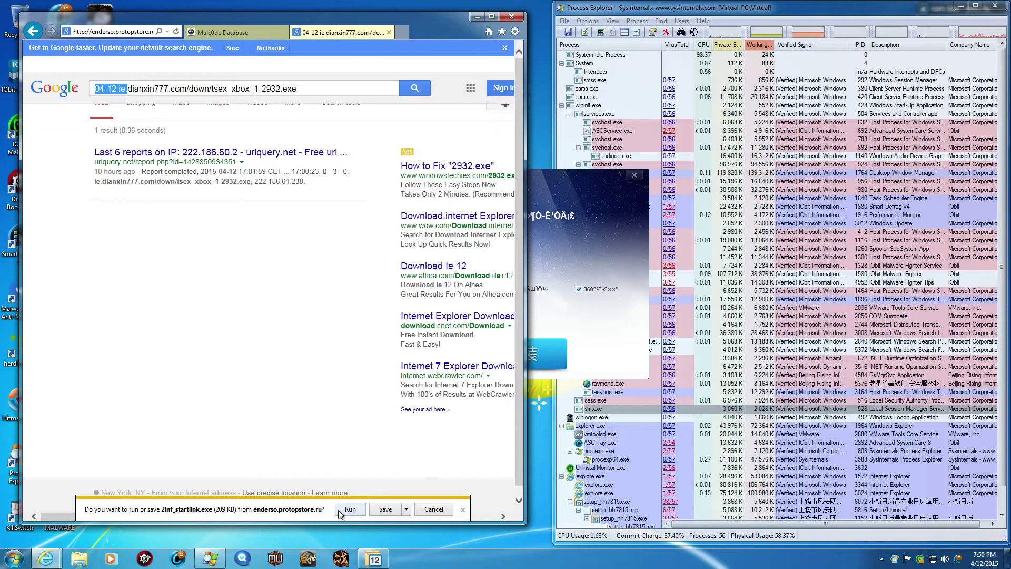
click(340, 513)
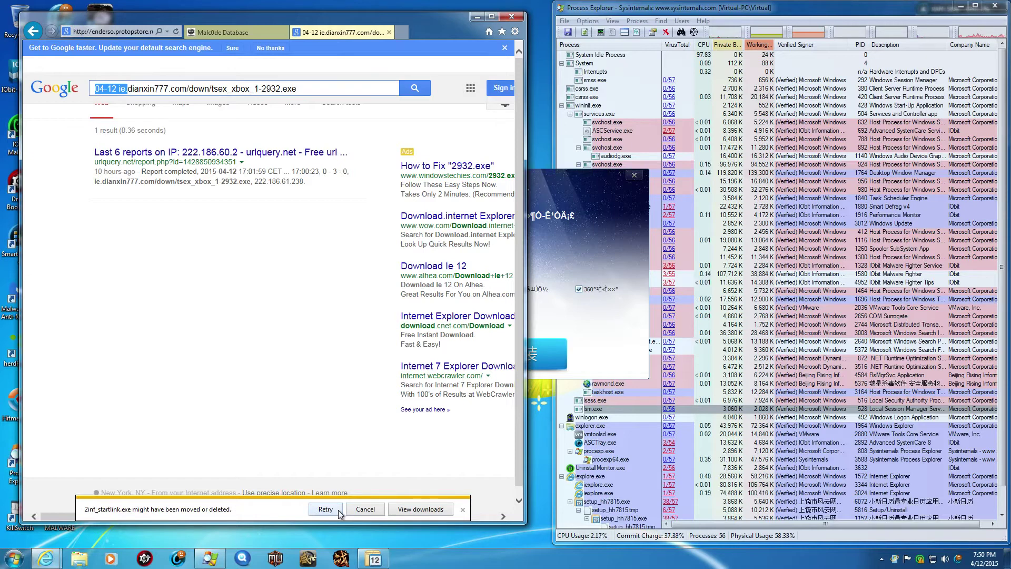
Close the calendar installer window and block the startup item changes requested by setup_hh7815.tmp and uCalendar.exe
click(587, 218)
click(631, 175)
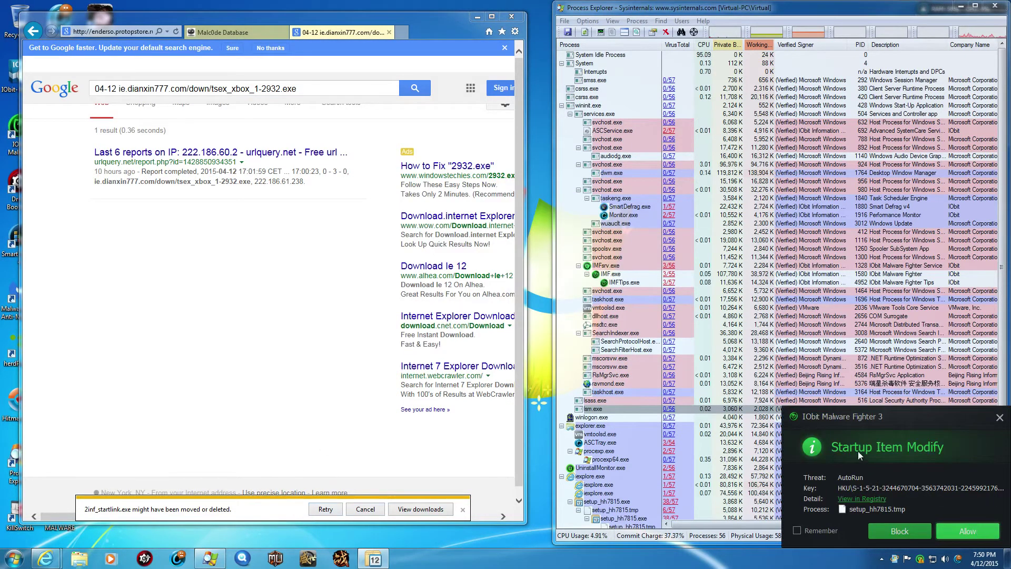
click(900, 531)
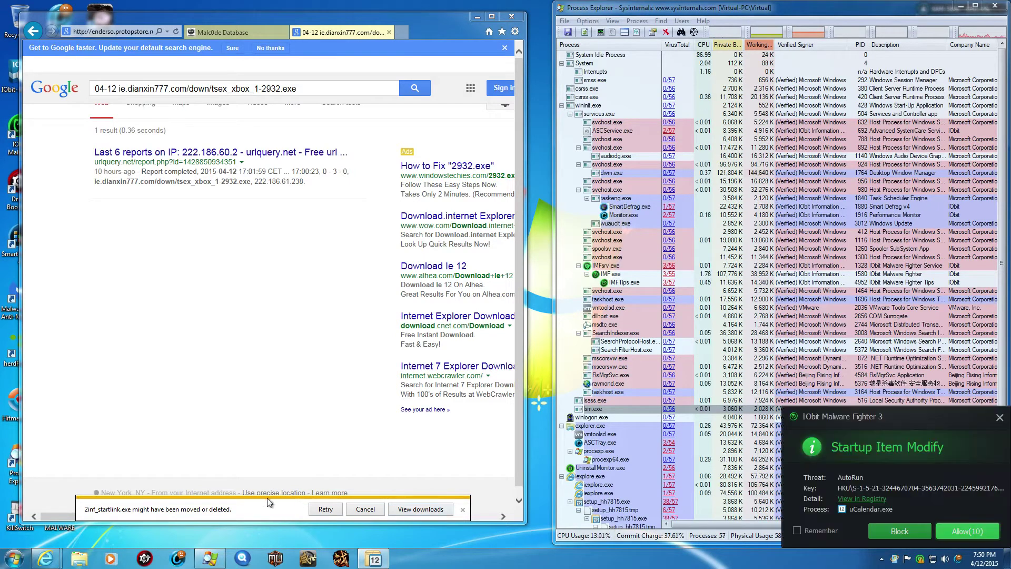
click(902, 531)
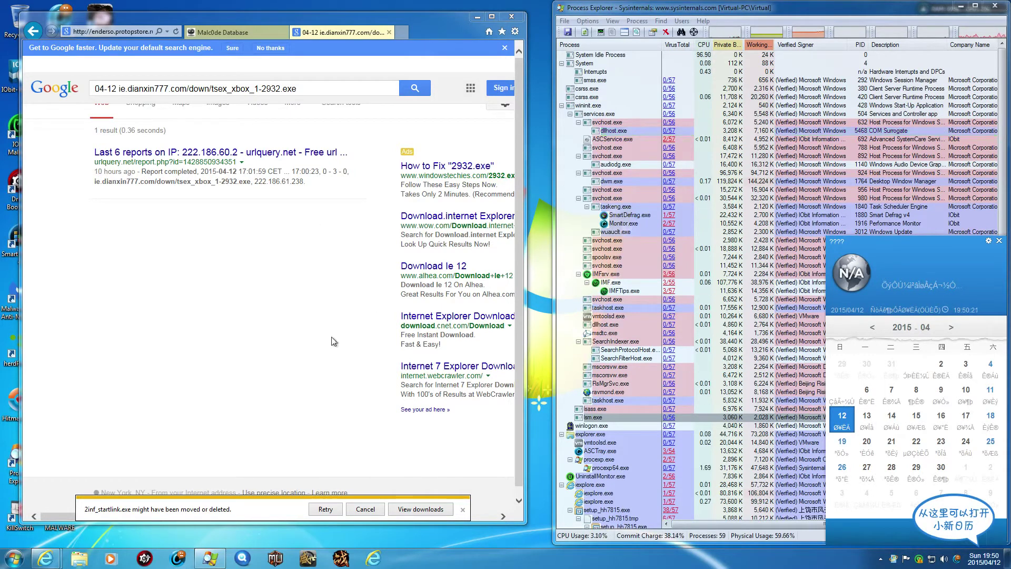
Check the 2inf_startlink.exe entry in the download list, then close the list
click(274, 442)
click(398, 508)
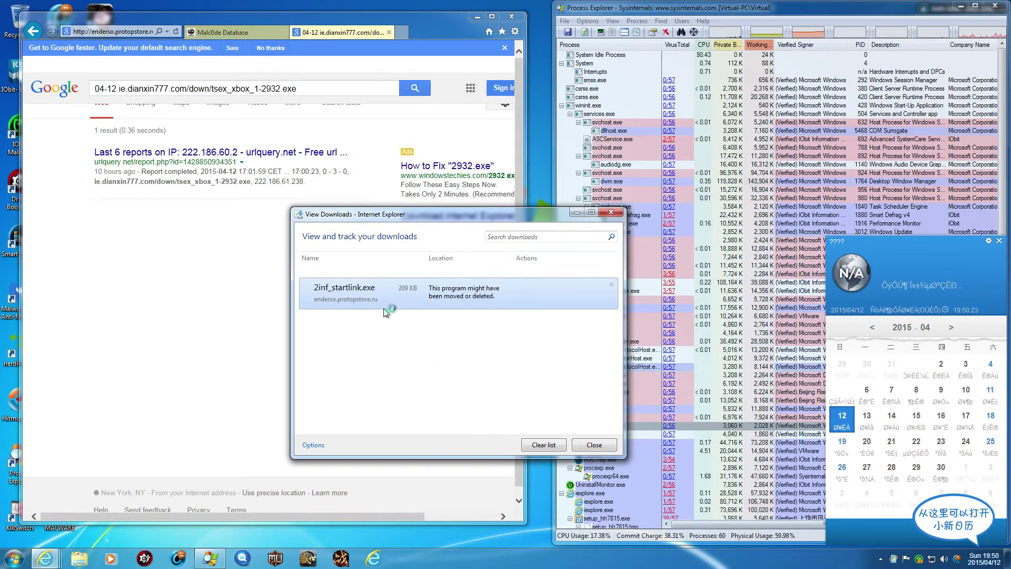
right_click(402, 293)
click(396, 332)
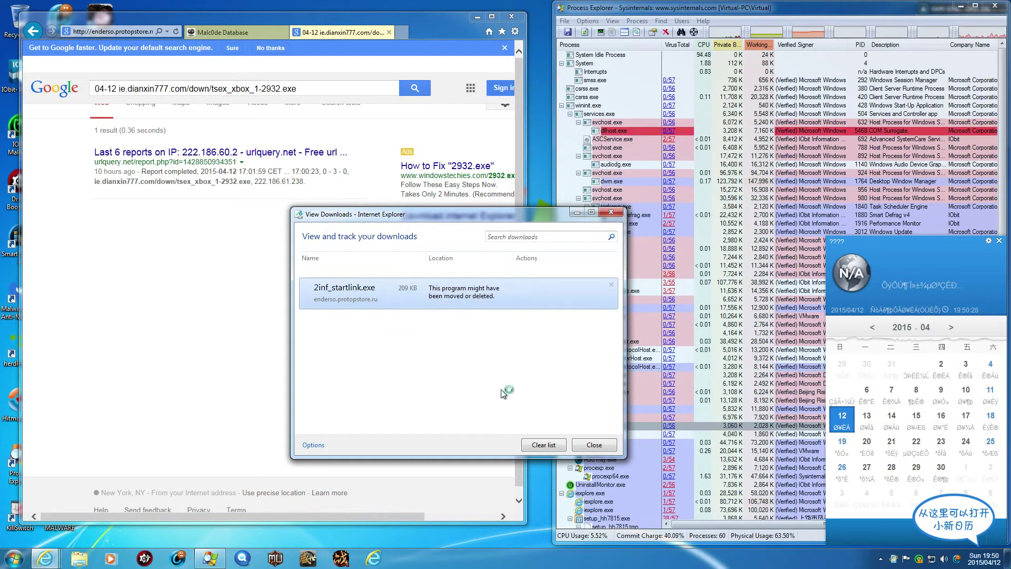
click(575, 446)
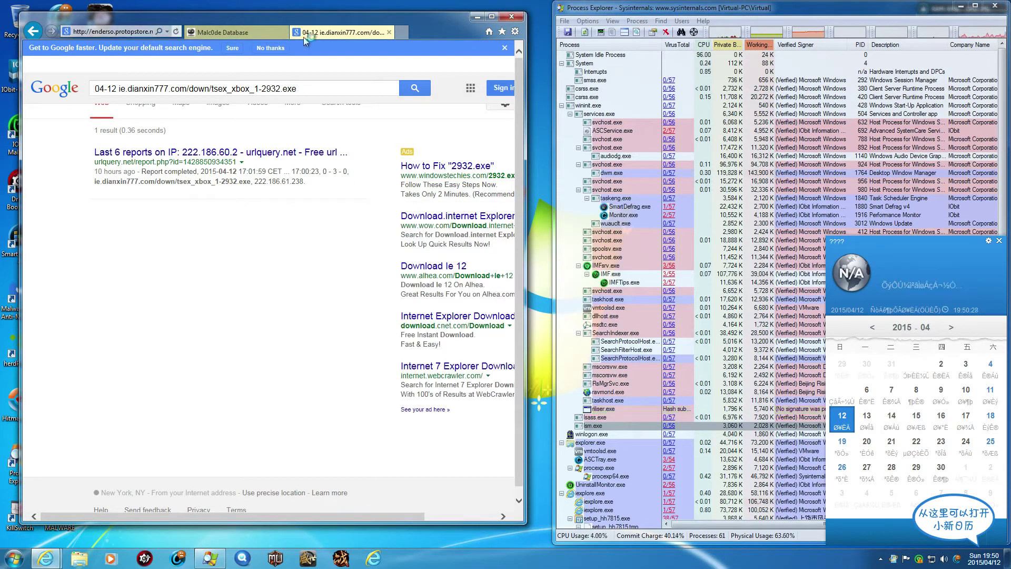
Request the 2inf_startlink.exe address again and choose to run the file
click(132, 33)
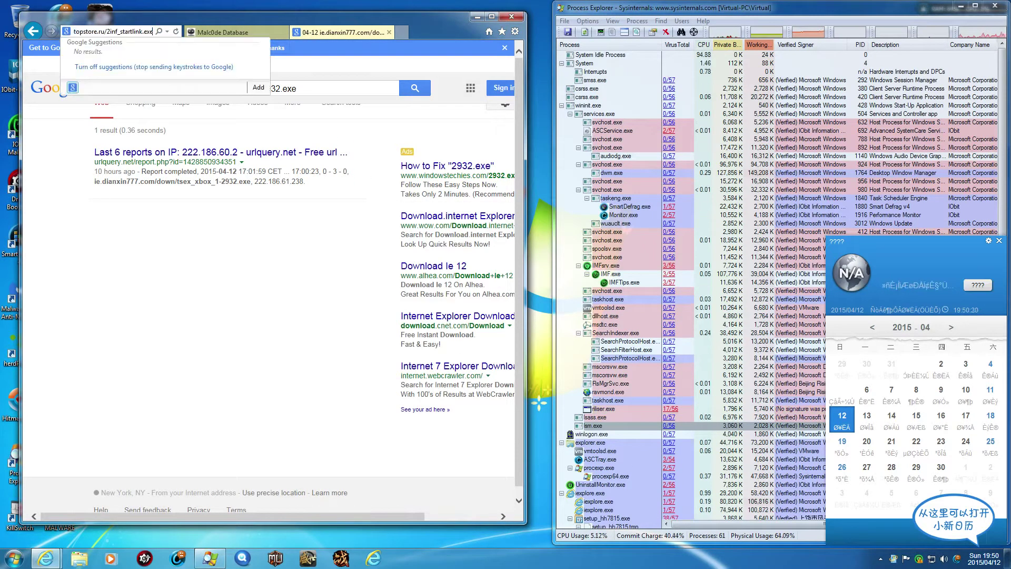
key(Return)
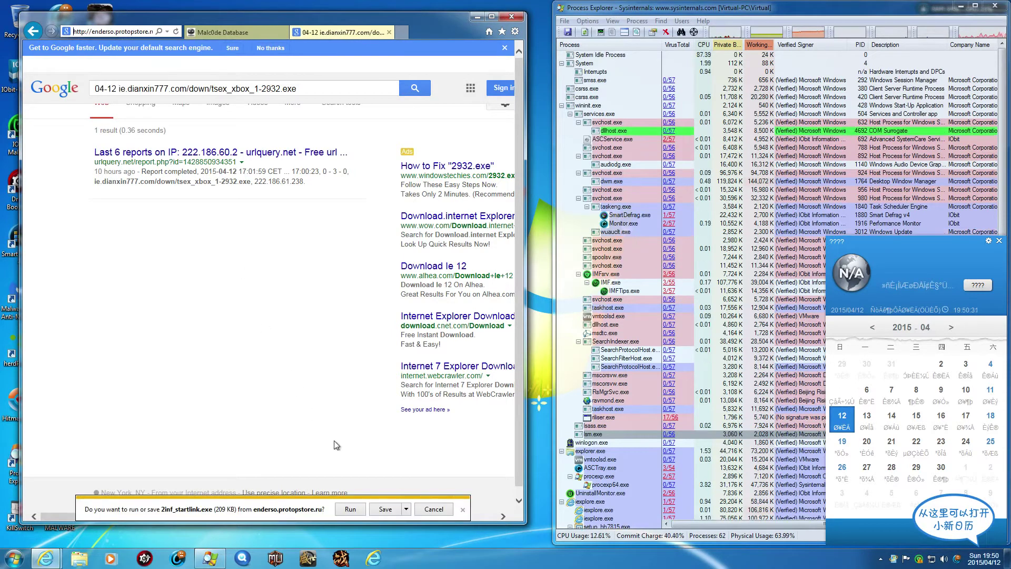
click(361, 509)
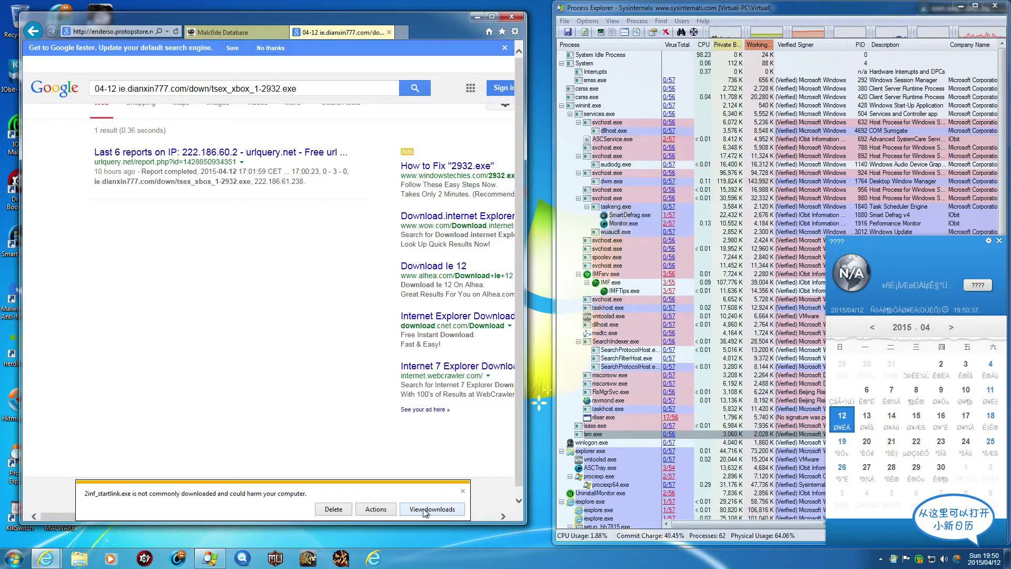
Run 2inf_startlink.exe anyway from the download list, overriding the SmartScreen Filter warning
click(399, 514)
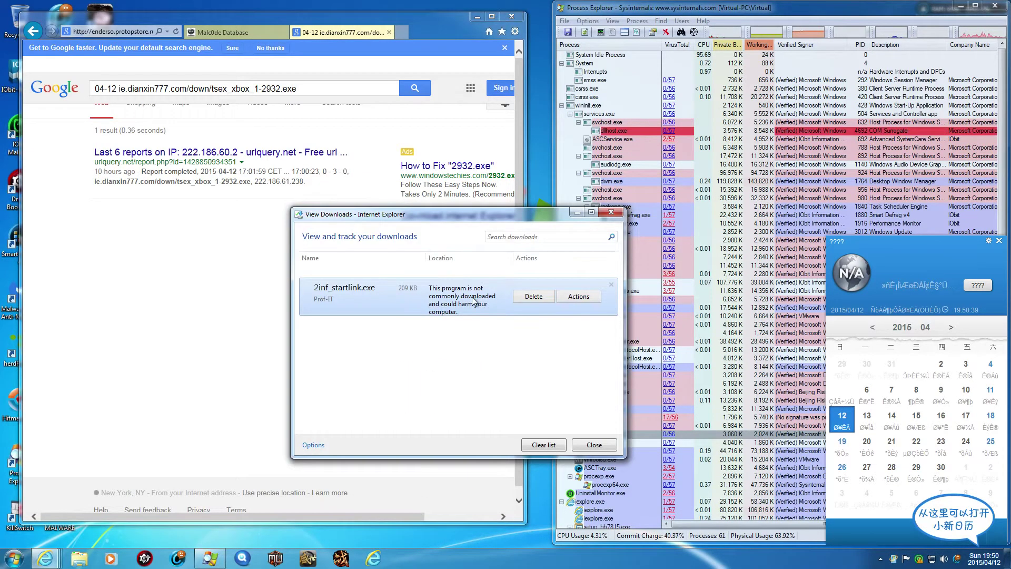
click(430, 351)
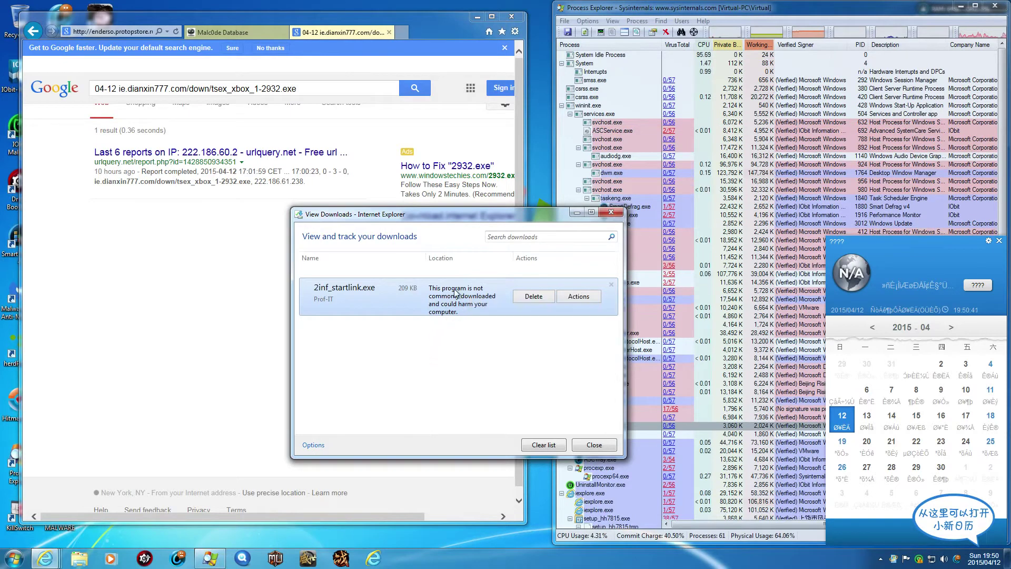
click(569, 302)
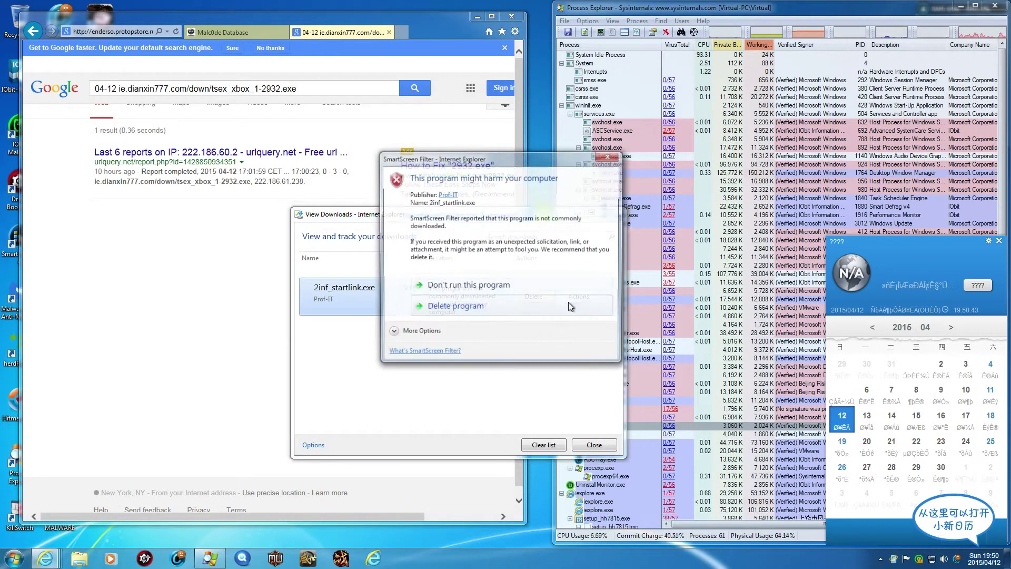
click(430, 327)
click(465, 341)
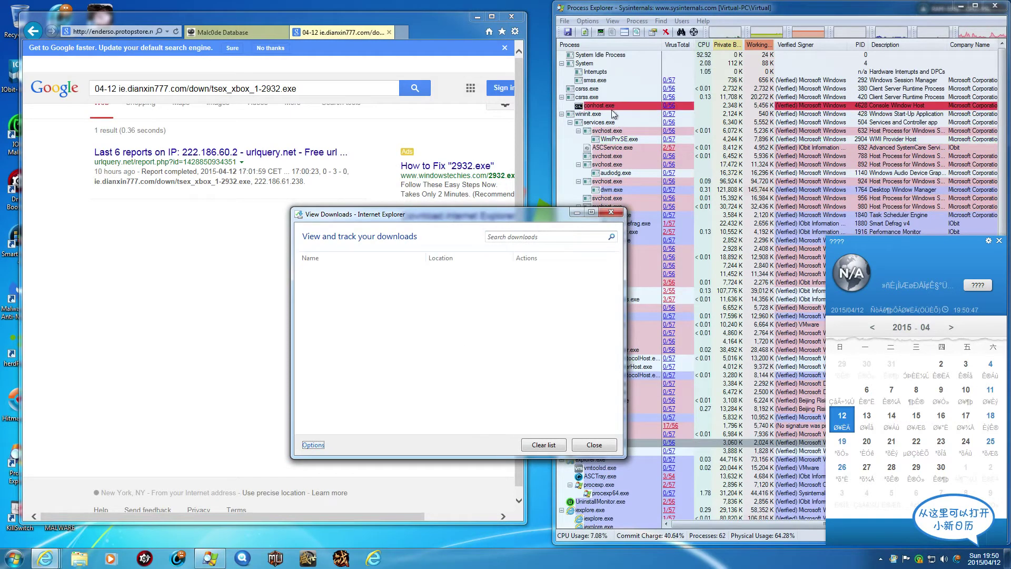
Close the calendar window, the advertisement pop-up and the download list to clear the view of the lower processes
click(999, 241)
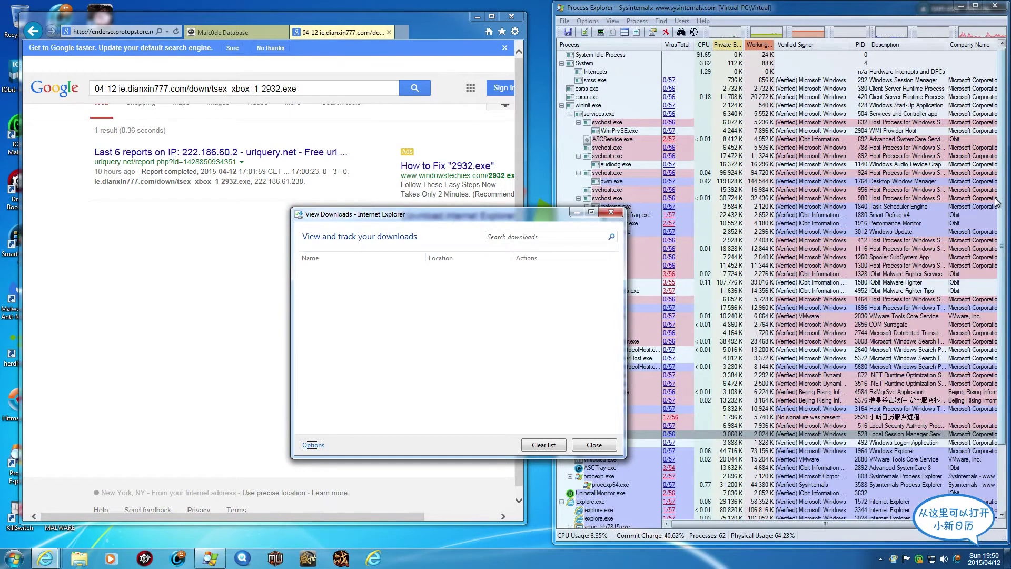
drag(1001, 202, 1001, 274)
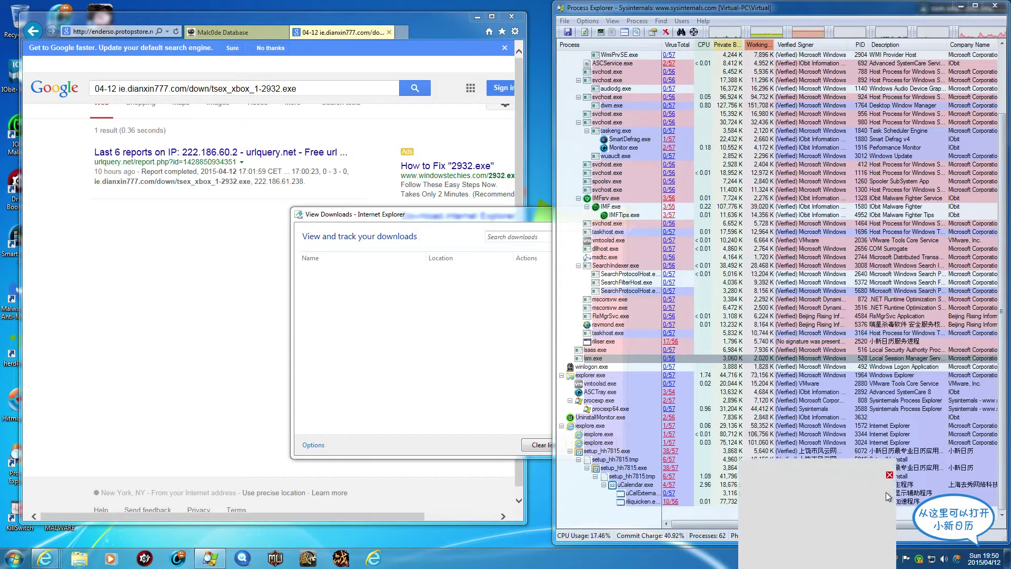
click(889, 423)
drag(403, 218, 279, 212)
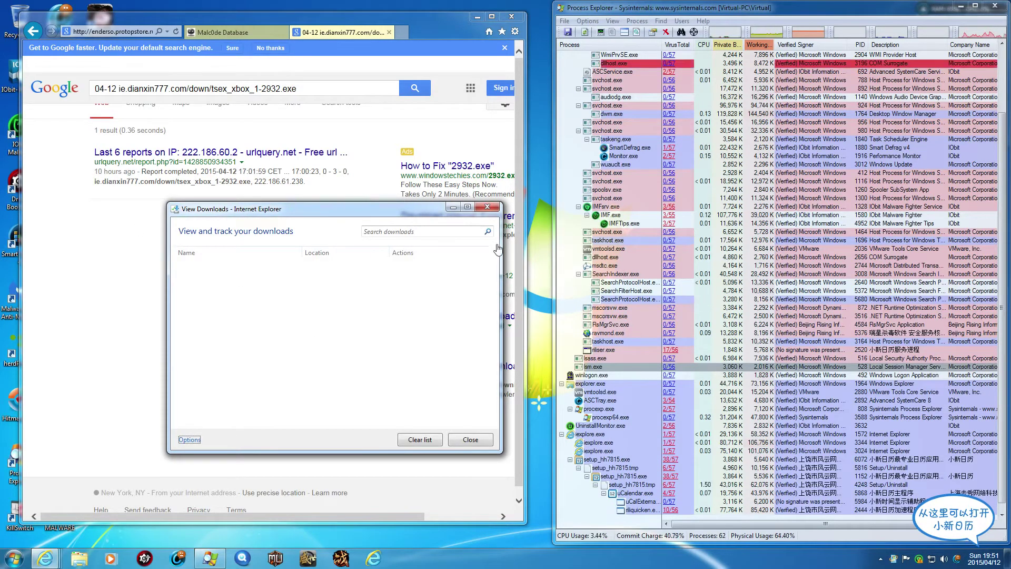
click(487, 206)
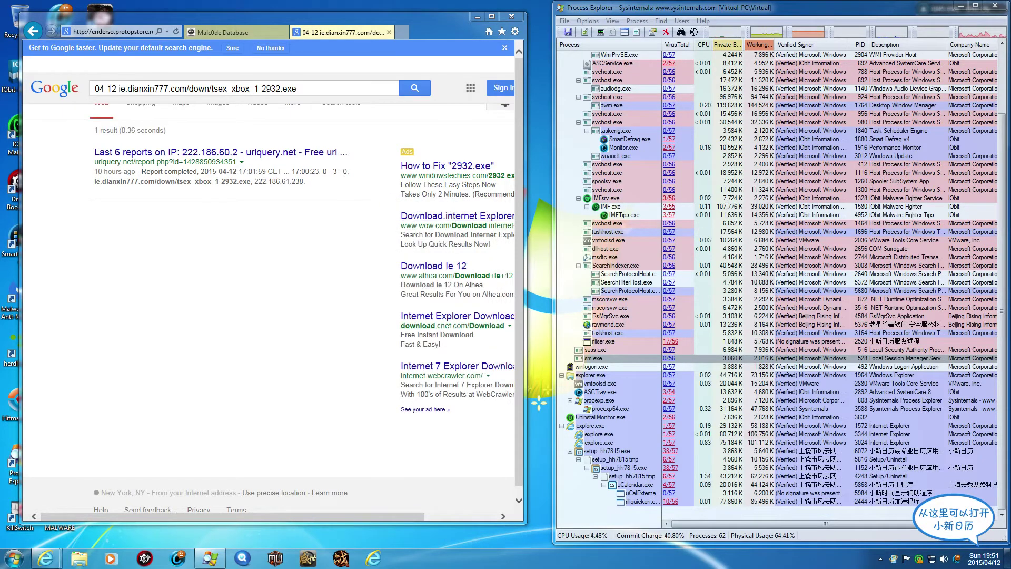
Copy the dx9.97sky.cn/moxilollqpfrj.exe address from the Malc0de list and open it in the Google tab
click(212, 32)
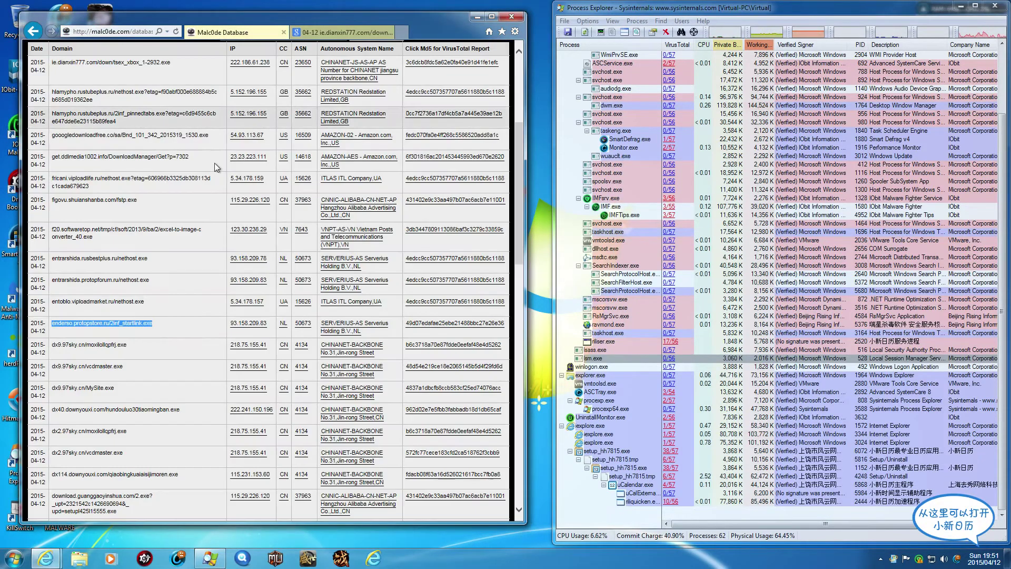
click(109, 358)
triple_click(106, 345)
key(ctrl+c)
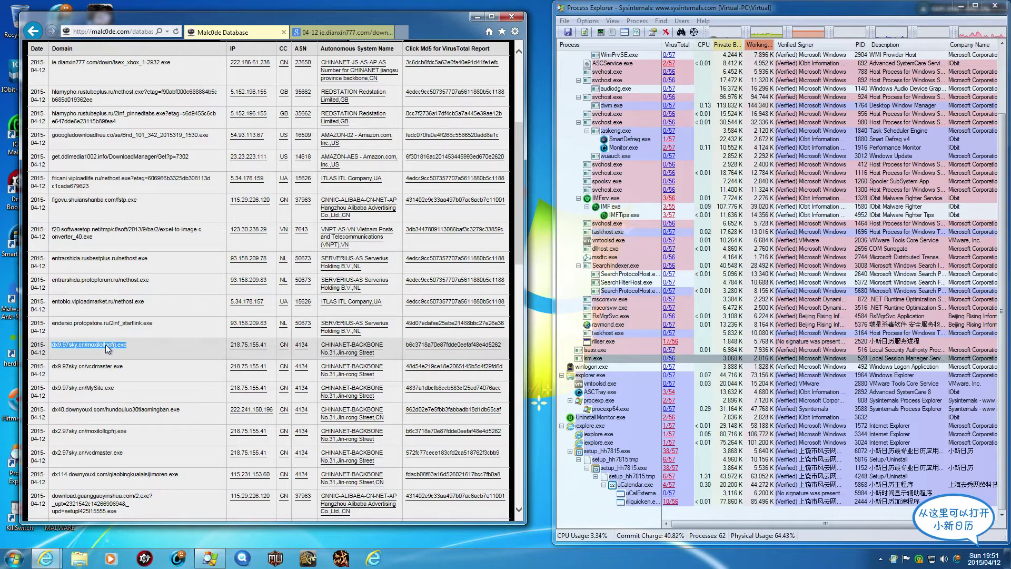
click(351, 30)
click(111, 31)
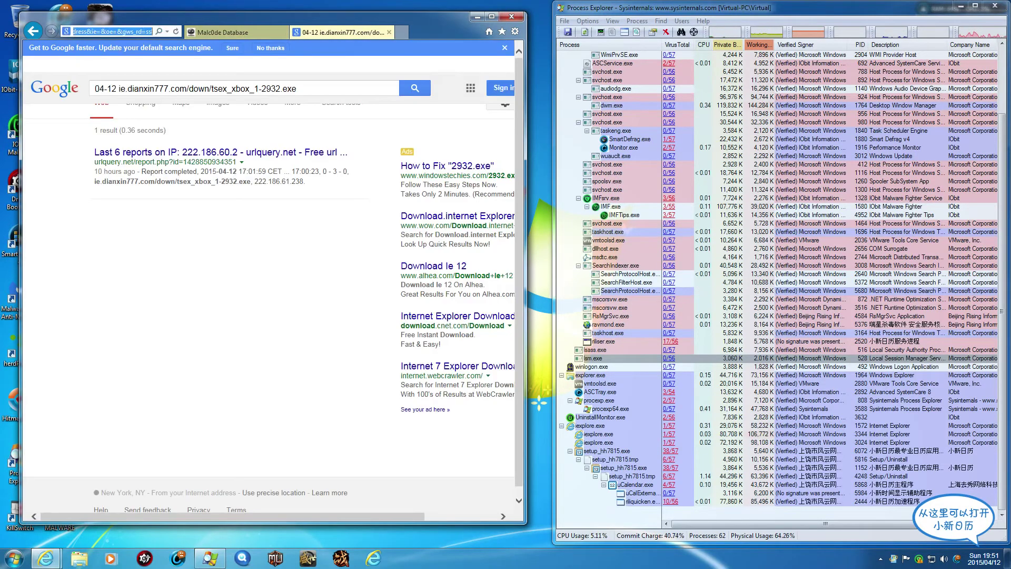
key(ctrl+v)
key(Return)
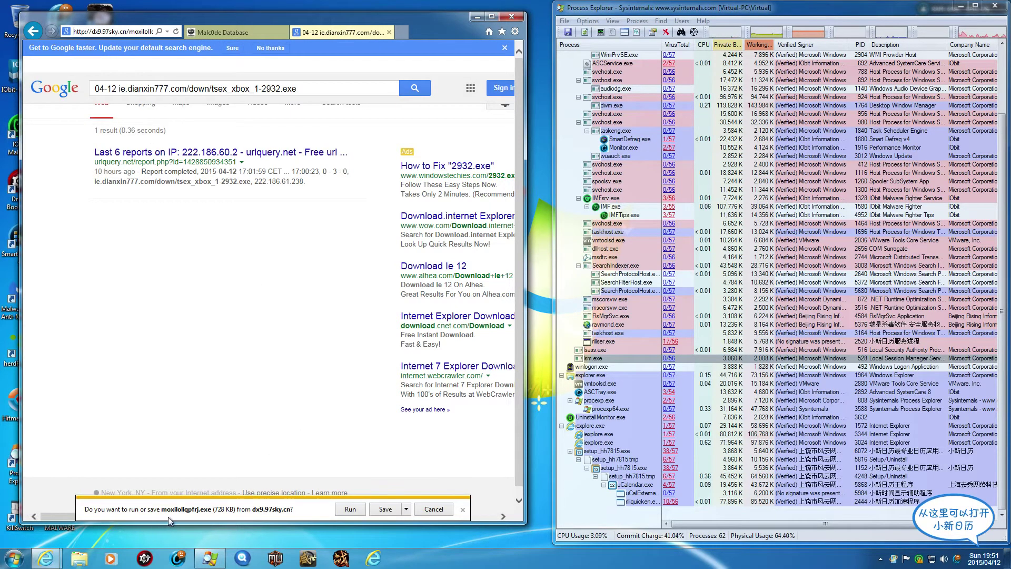
Download and run moxilollqpfrj.exe despite the SmartScreen Filter warning, and try the controls in its window
click(352, 508)
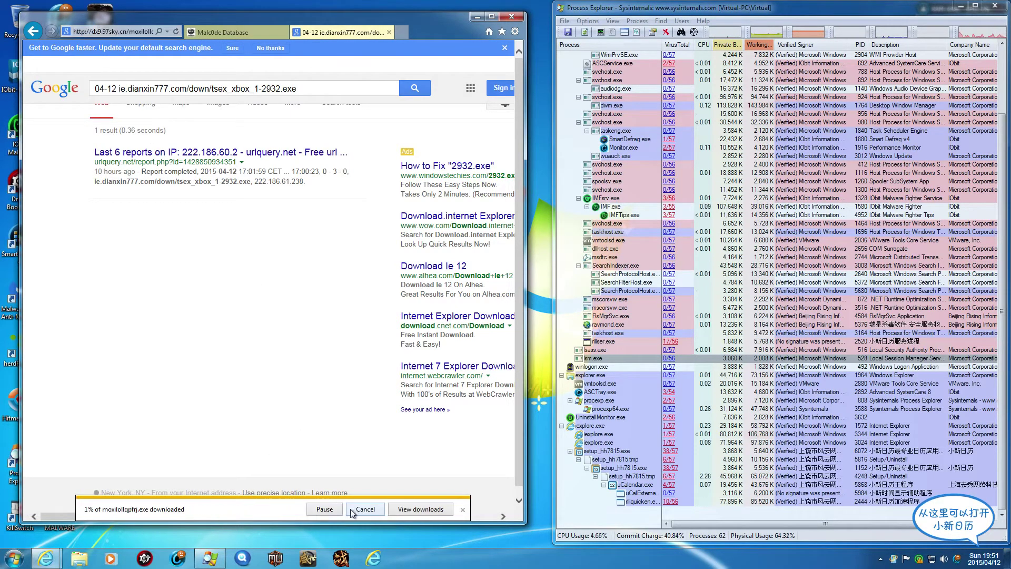
click(400, 507)
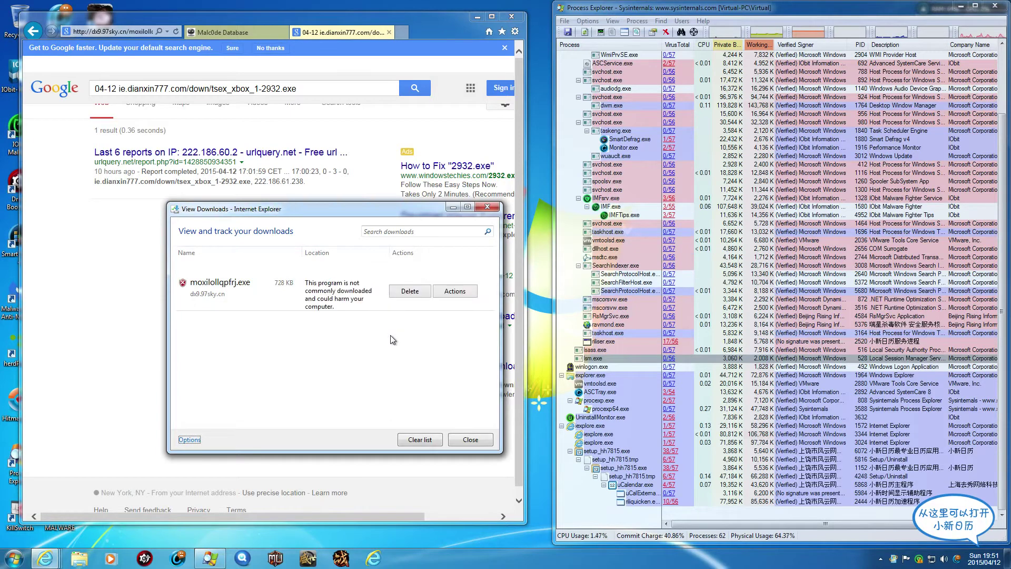
click(456, 294)
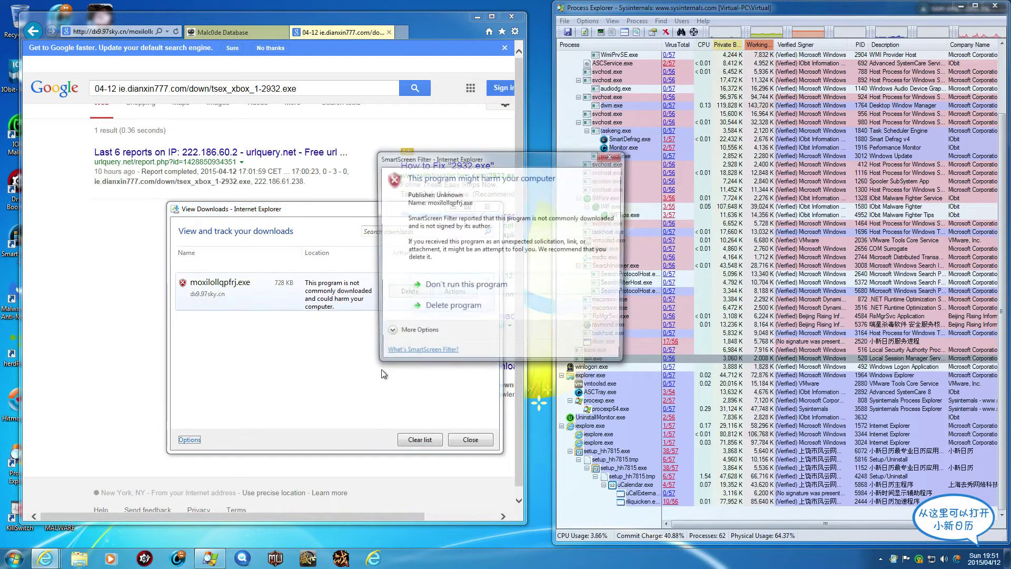
click(442, 331)
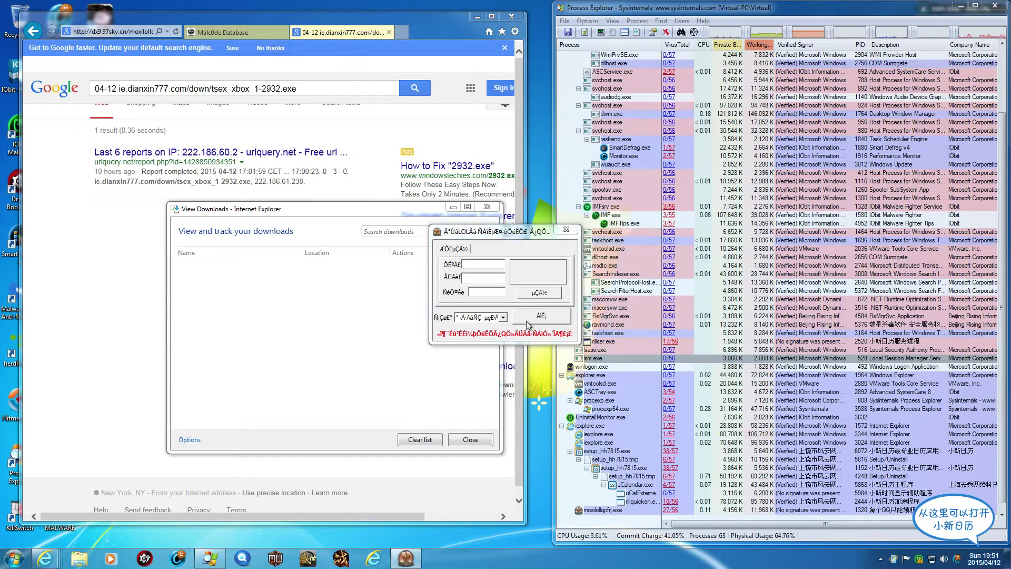
click(526, 320)
click(525, 303)
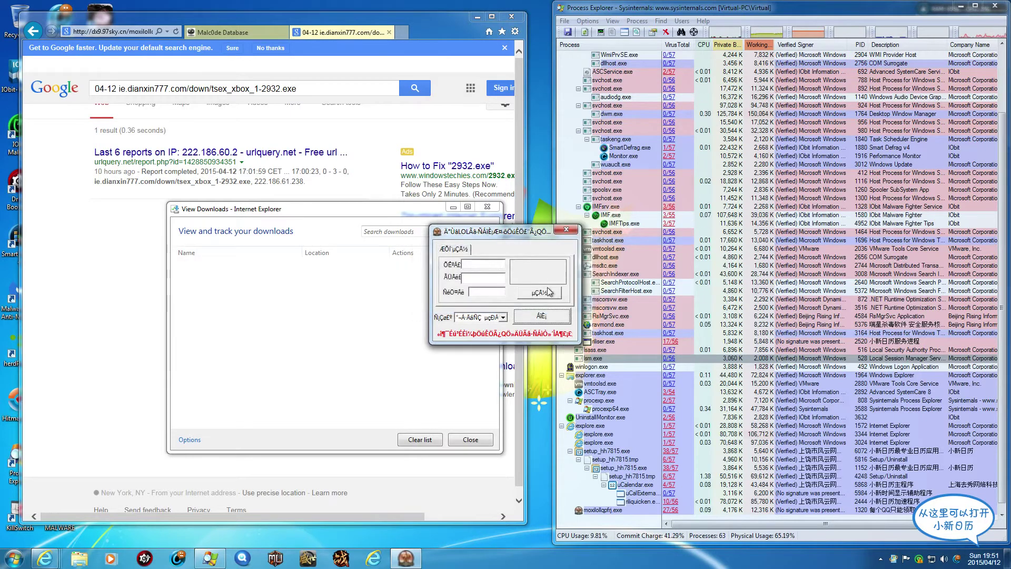
Submit dummy account, password and verification entries in the moxilollqpfrj.exe window, and close that window and the download list
click(543, 298)
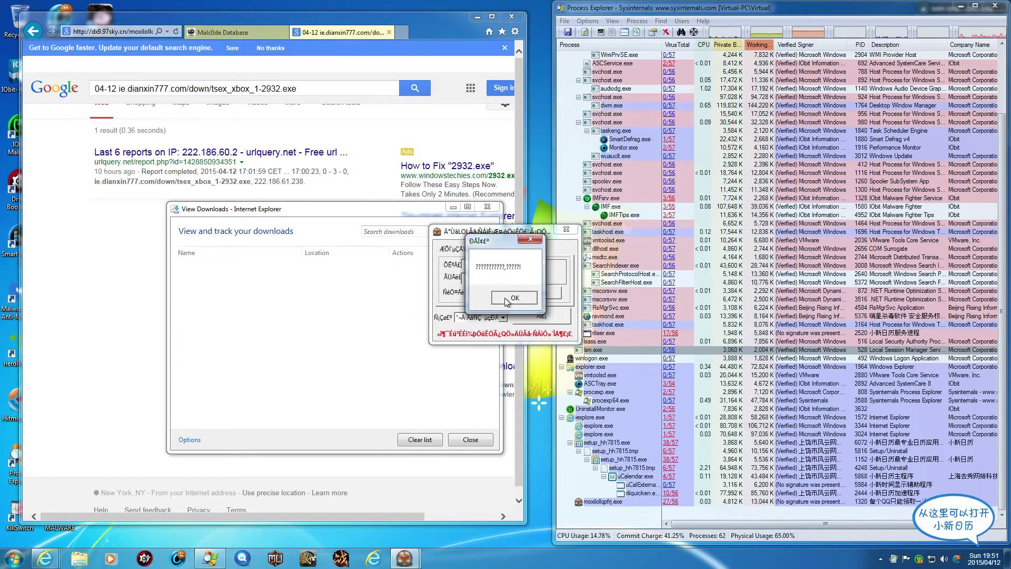
click(521, 301)
click(483, 264)
text(hjdhdh)
key(Tab)
text(*******)
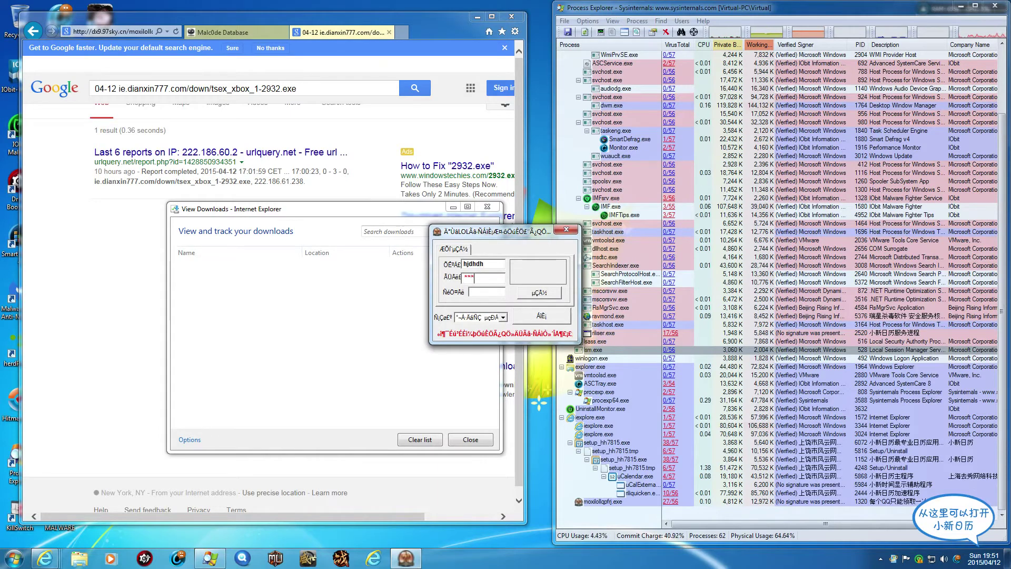
key(Tab)
text(ghsdgh)
click(539, 297)
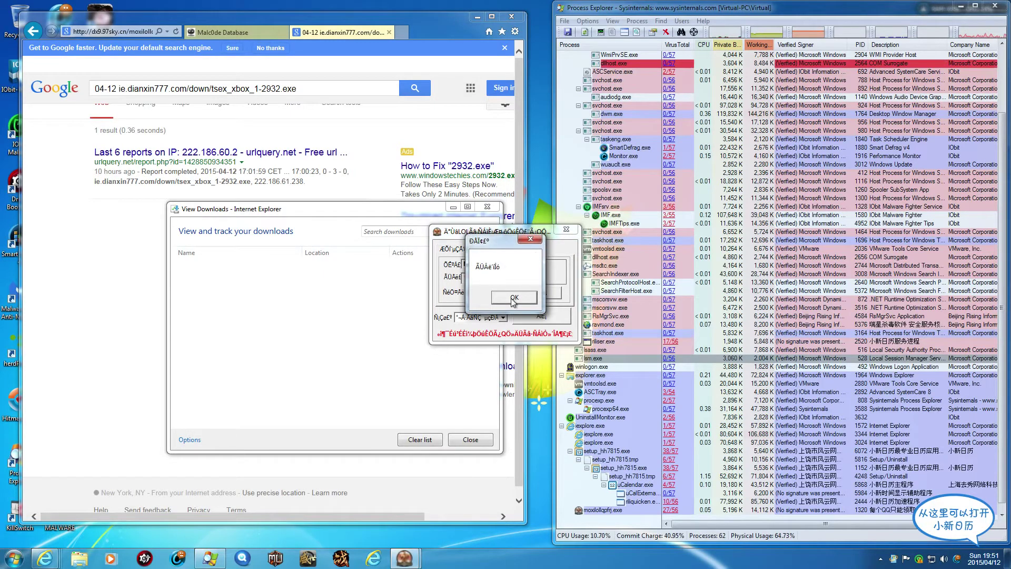
click(513, 298)
click(568, 230)
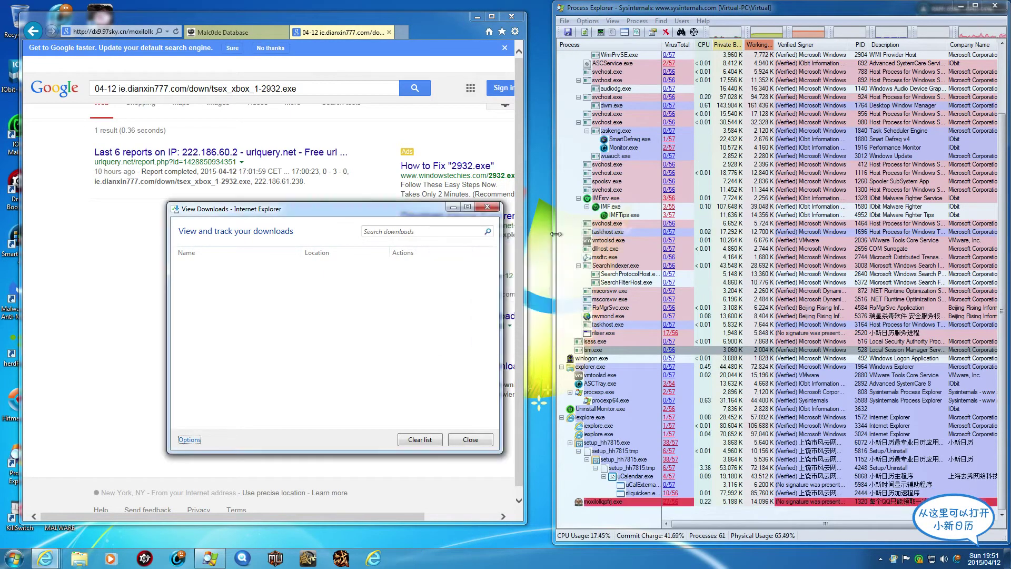
click(471, 439)
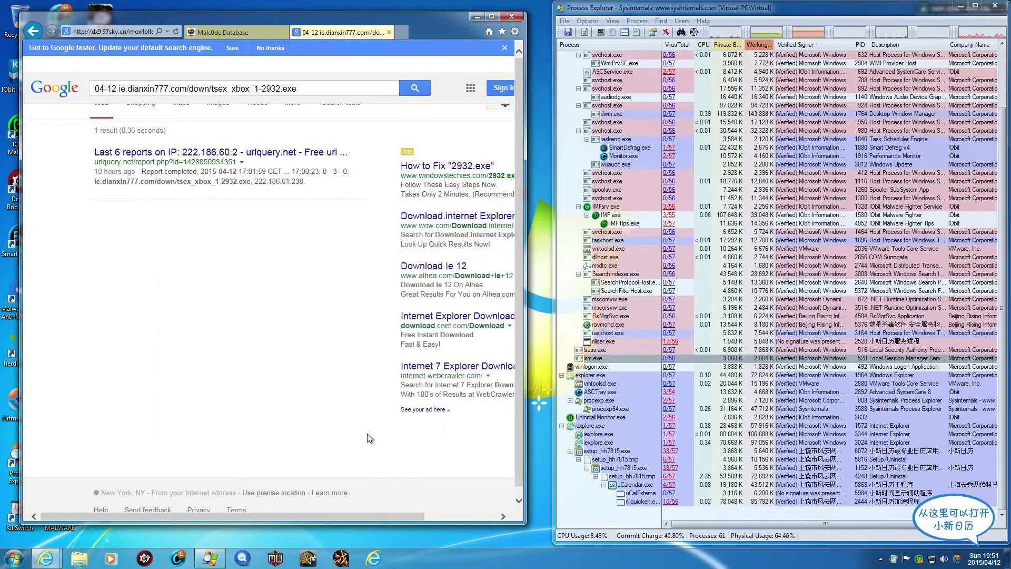
Copy the dx2.97sky.cn/vcdmaster.exe address from the Malc0de list and open it in the Google tab
click(248, 36)
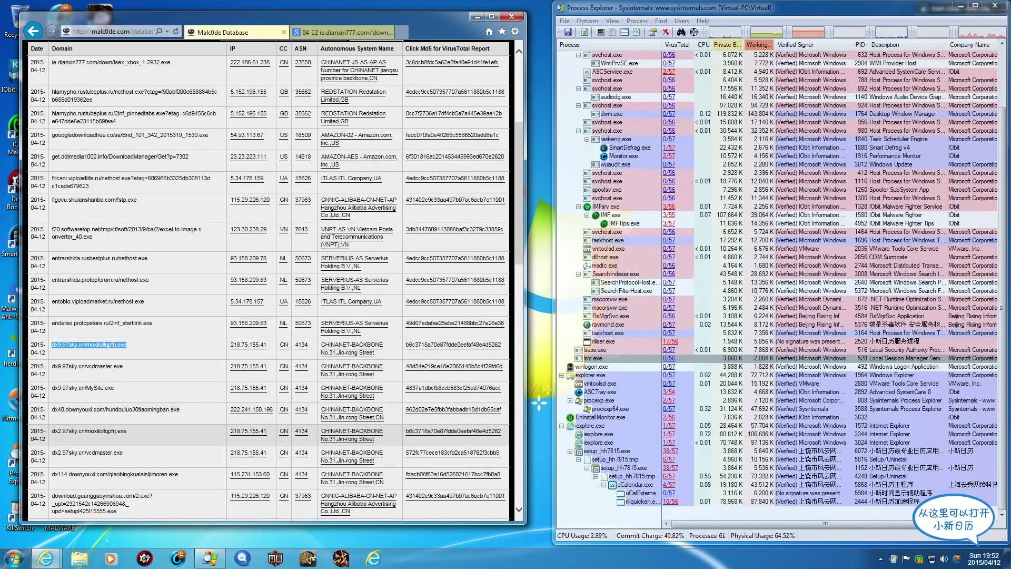
scroll(115, 388, down, 3)
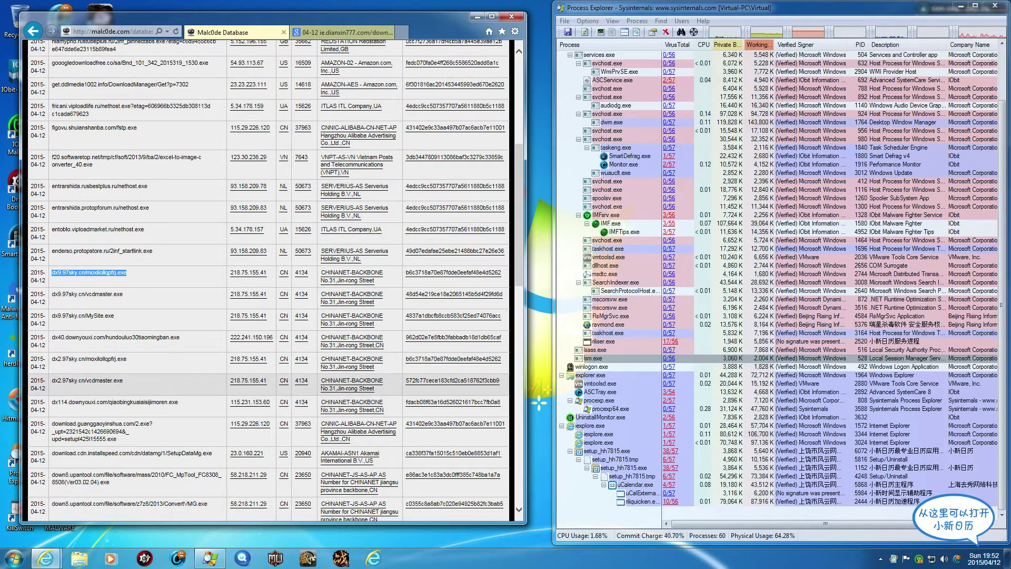
triple_click(116, 384)
key(ctrl+c)
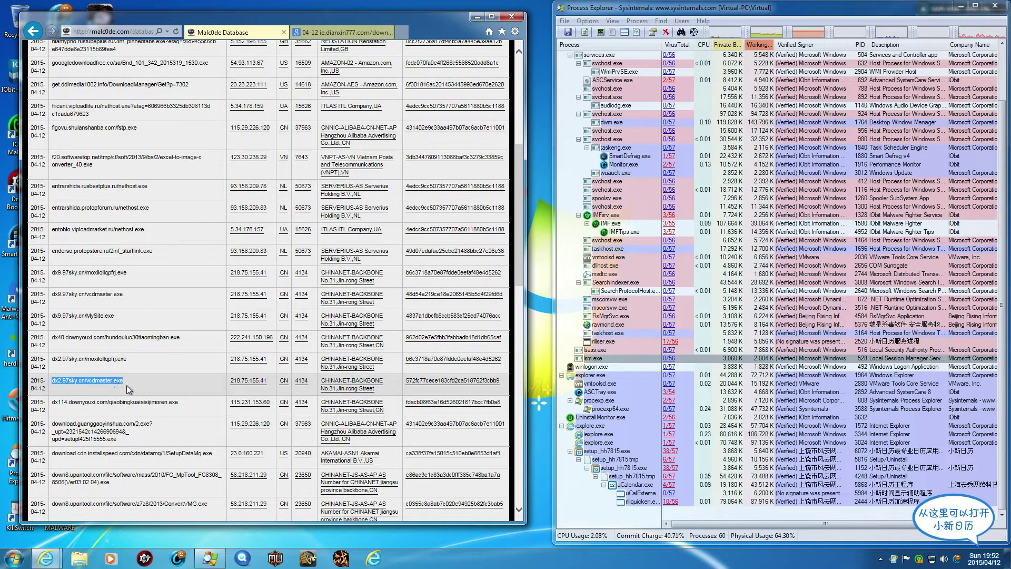
click(323, 32)
click(132, 32)
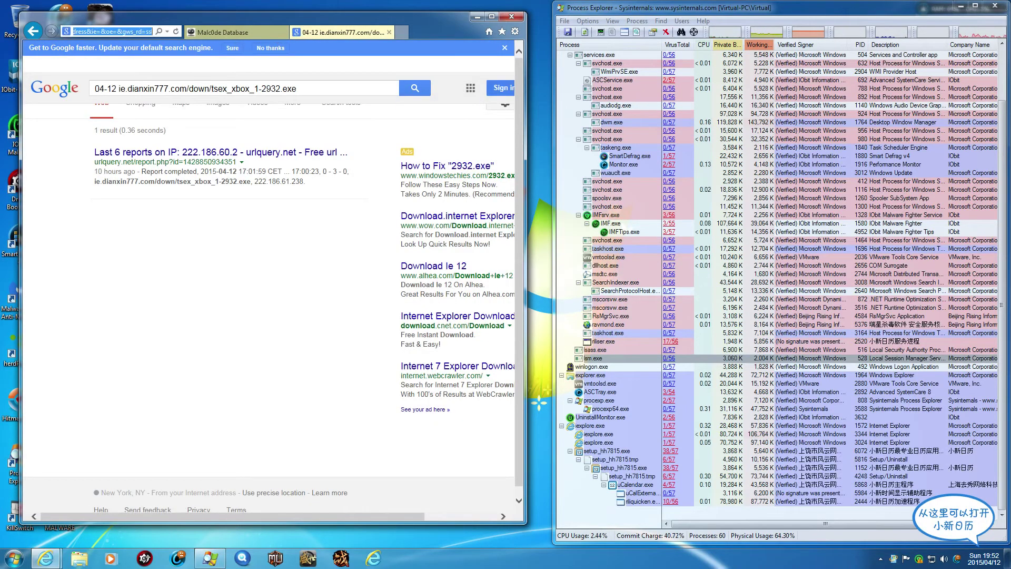
key(ctrl+v)
key(Return)
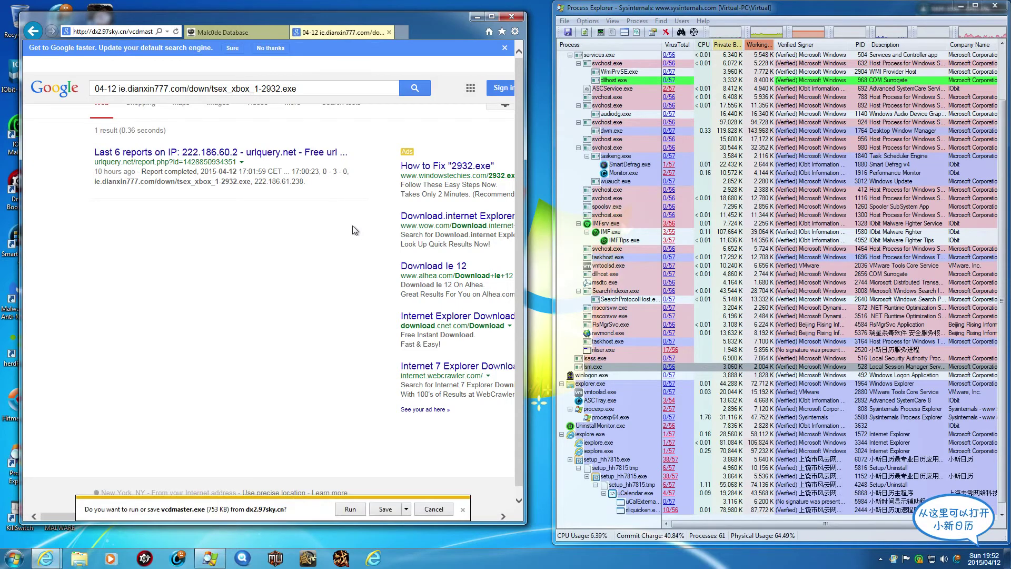
Download and run vcdmaster.exe despite the SmartScreen Filter warning, allowing its system changes and the reg.reg registry import
click(352, 509)
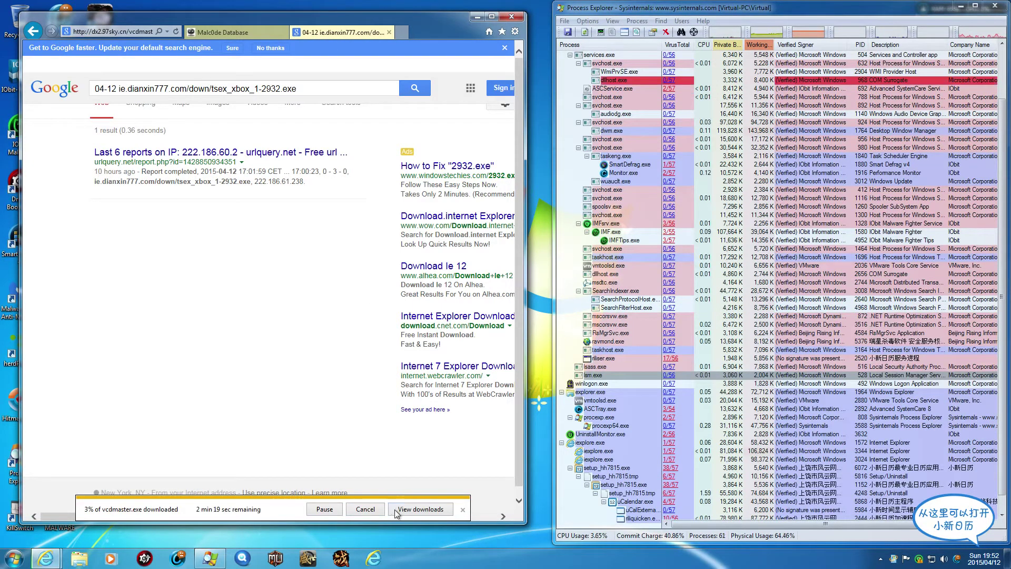
click(420, 509)
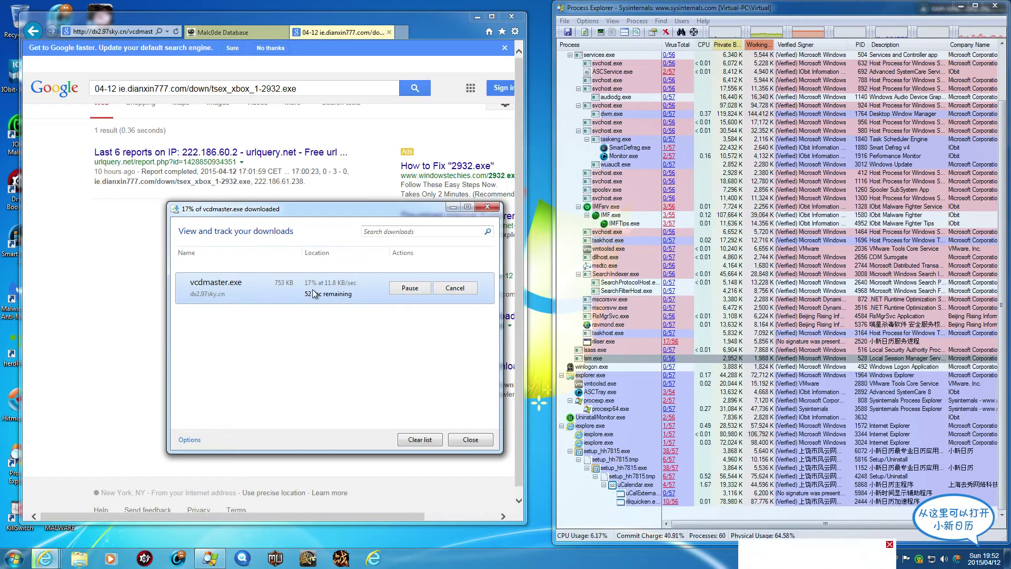
click(889, 446)
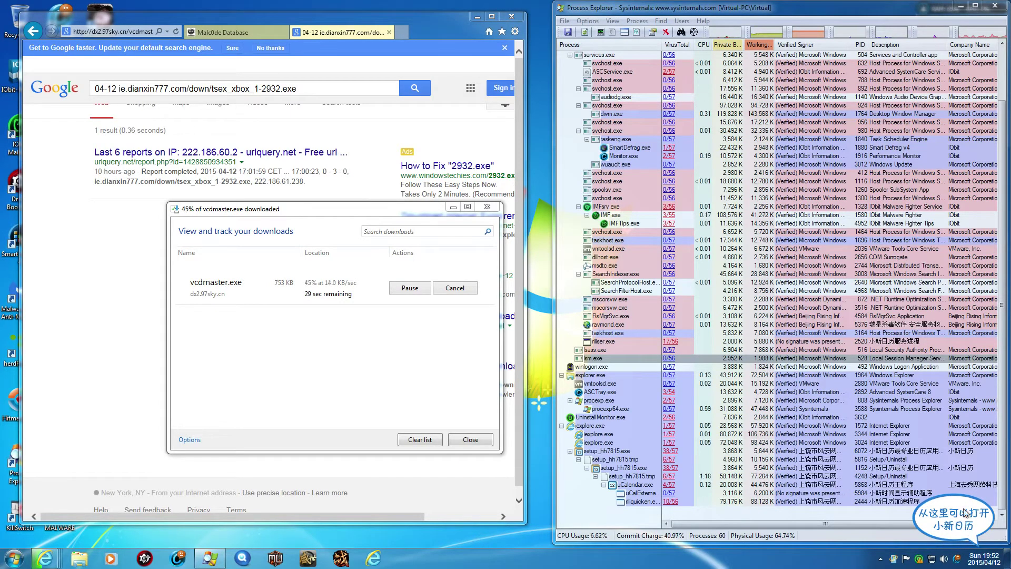
click(209, 223)
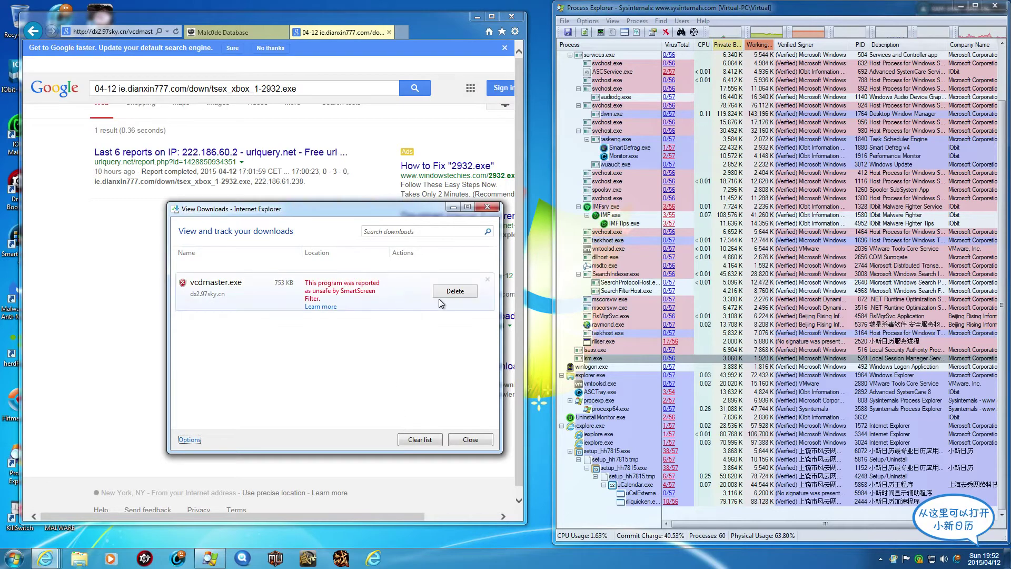
right_click(316, 295)
click(337, 304)
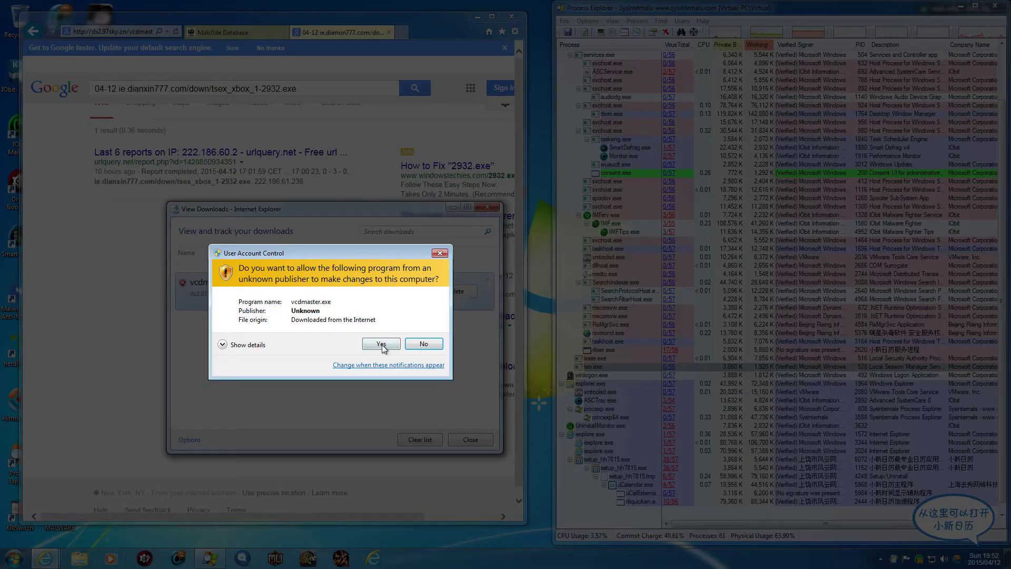
click(381, 345)
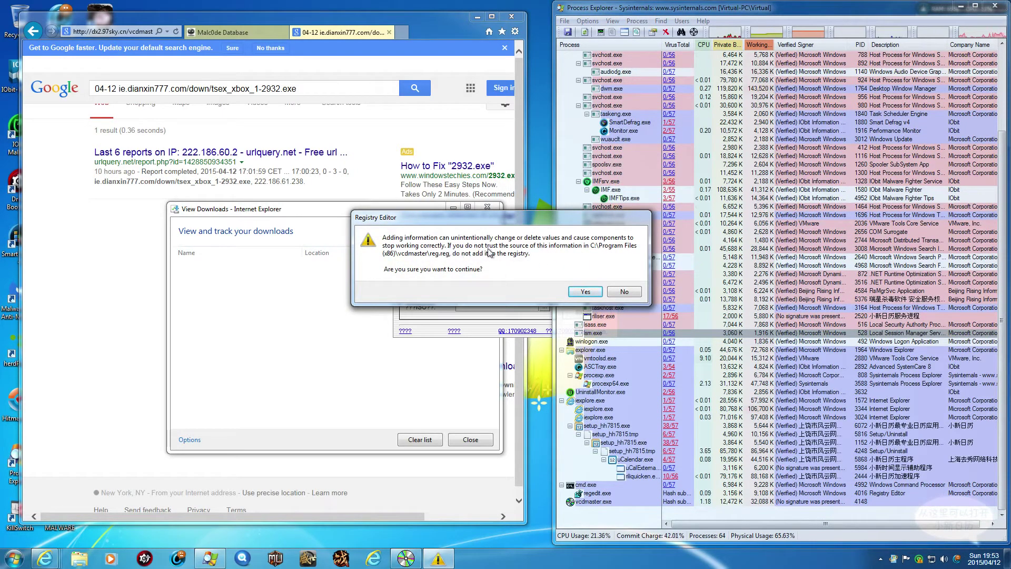
click(583, 294)
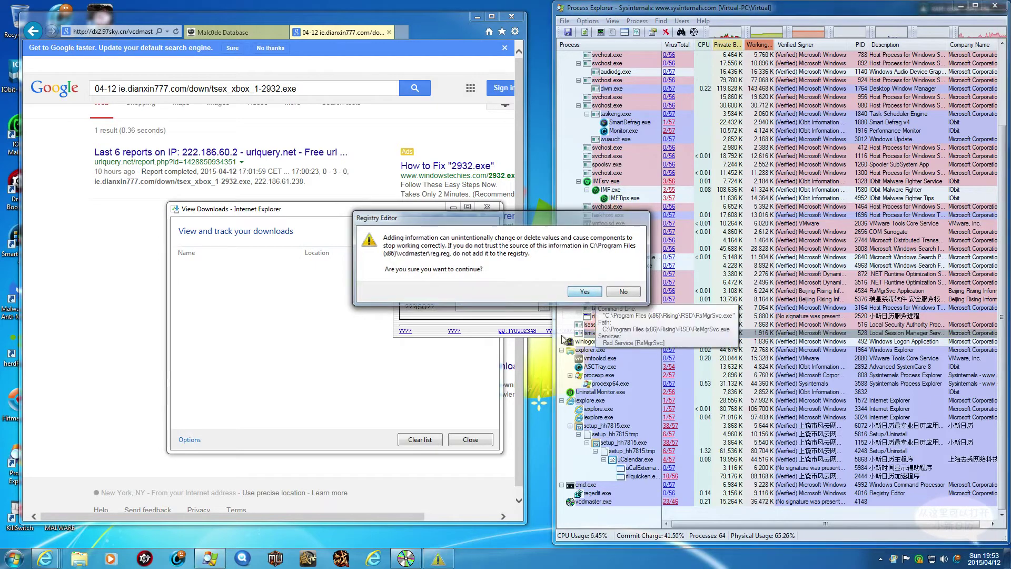
Try the first command in the vcdmaster window, and close that window and the download list
click(622, 282)
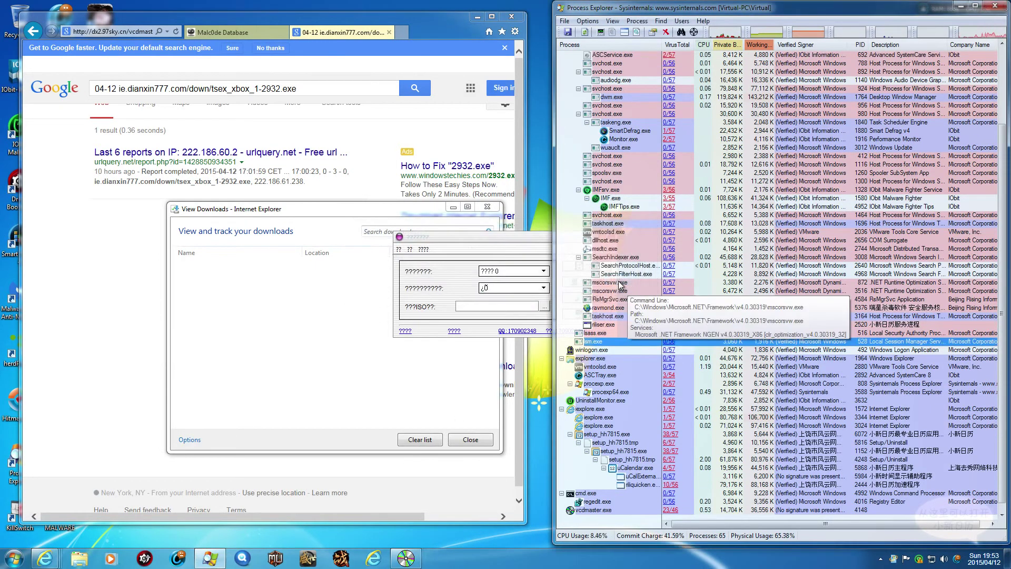
click(600, 266)
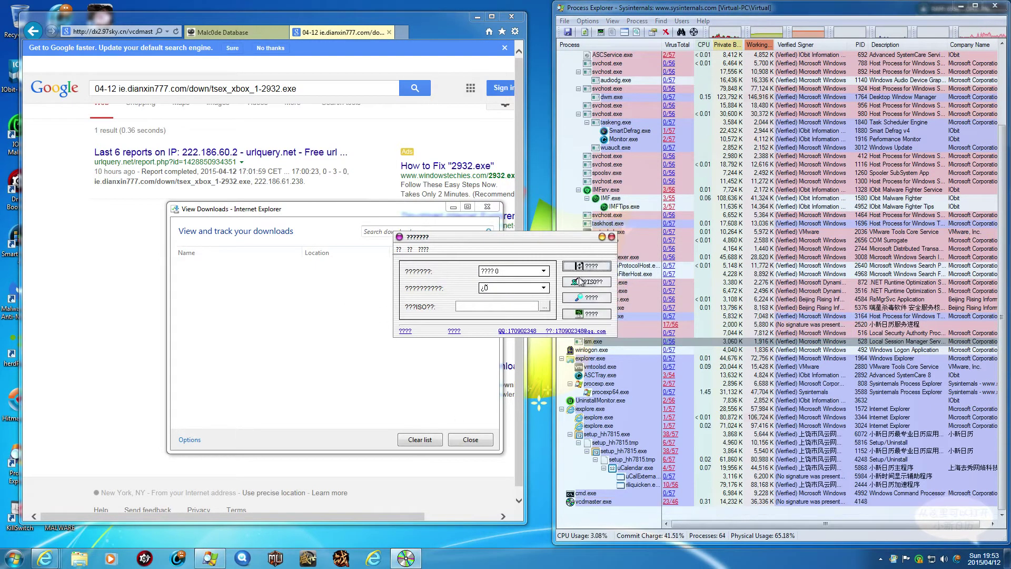
click(600, 264)
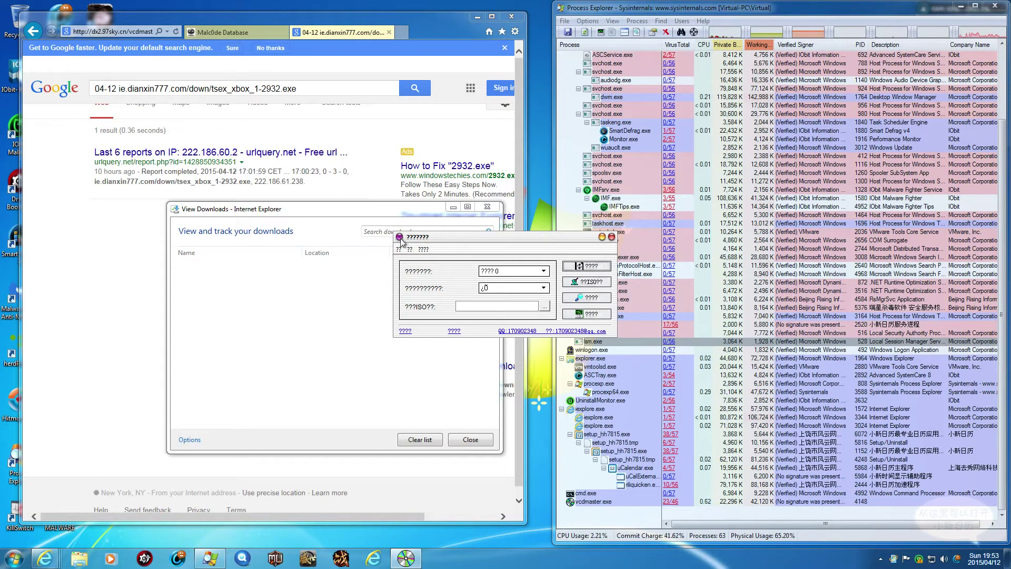
click(611, 236)
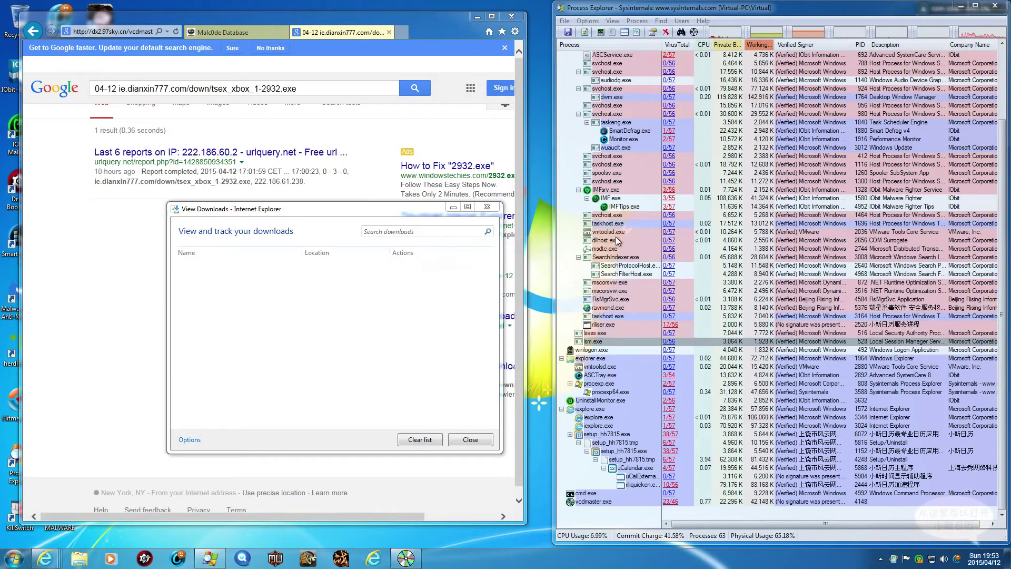
click(449, 439)
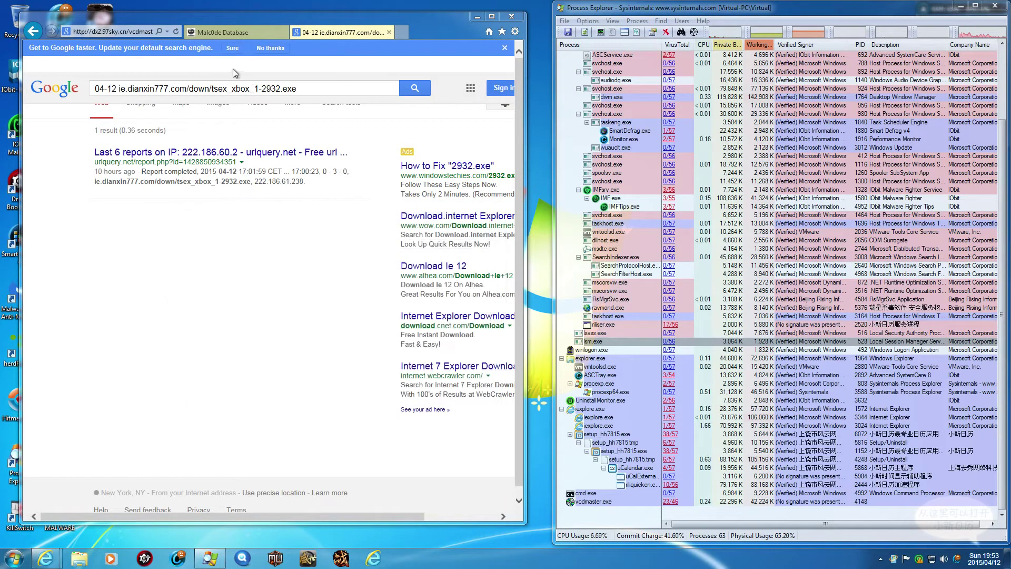
Copy the dx114.downyouxi.com/qiaobingkuaiaisijimoren.exe address from the Malc0de list
click(232, 34)
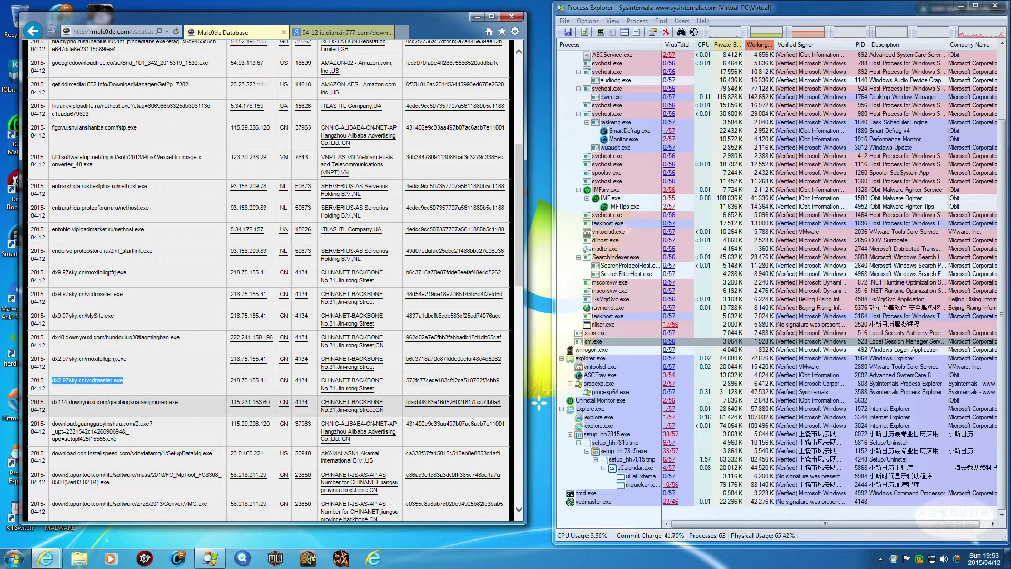
triple_click(131, 403)
key(ctrl+c)
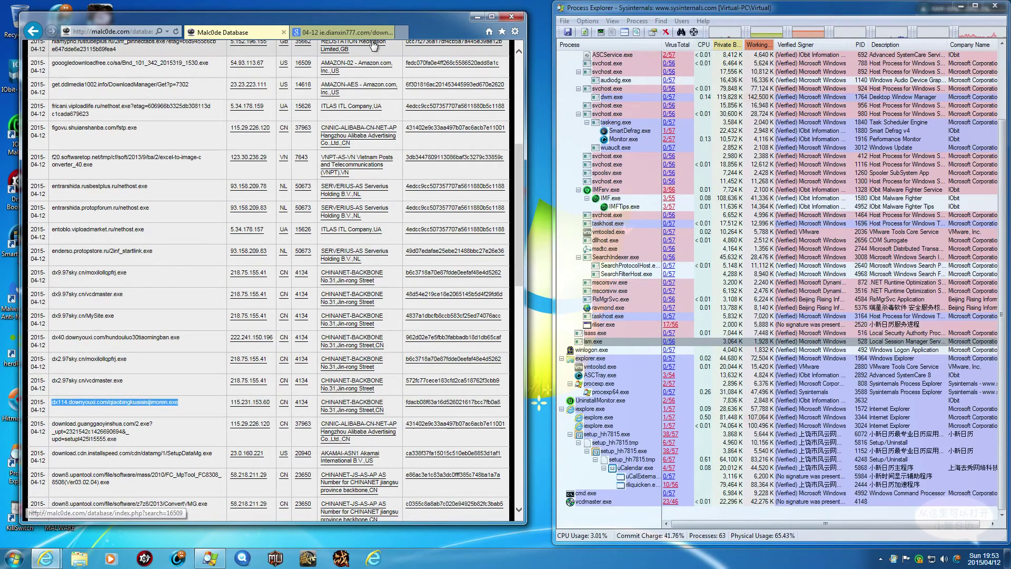
Try to open the copied qiaobingkuaiaisijimoren.exe address from the Malc0de Database tab
click(342, 32)
click(121, 31)
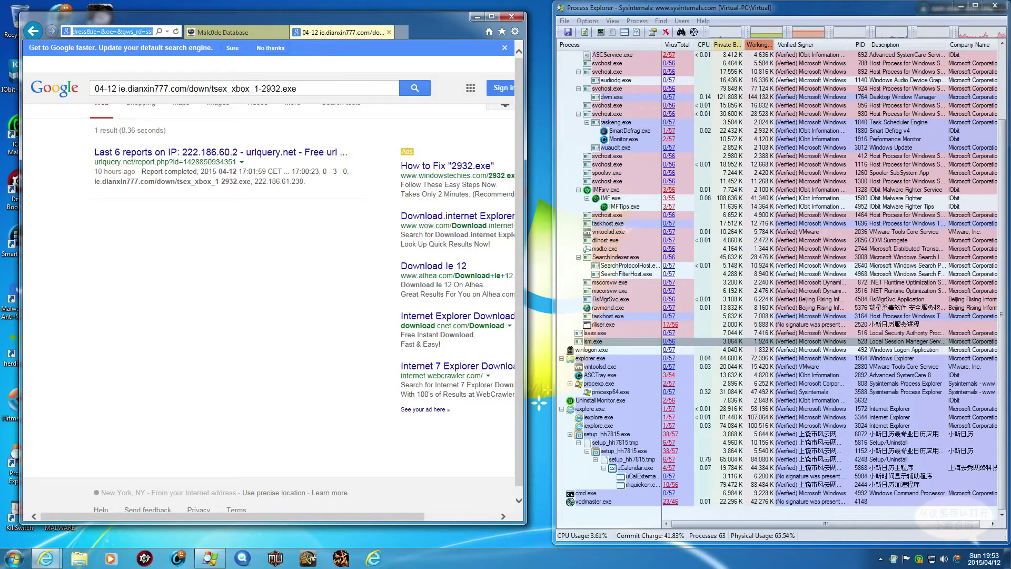
click(232, 34)
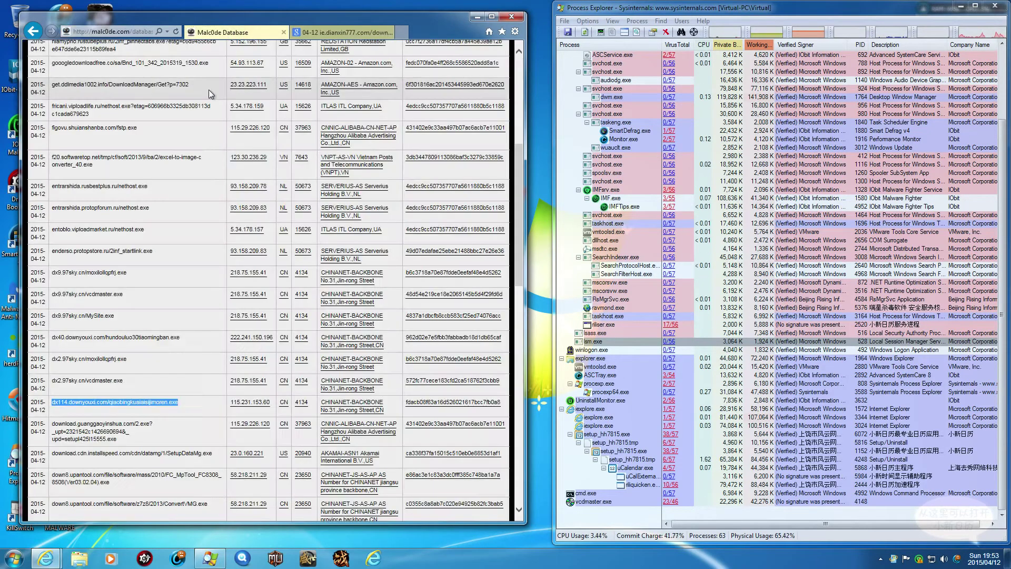
key(ctrl+v)
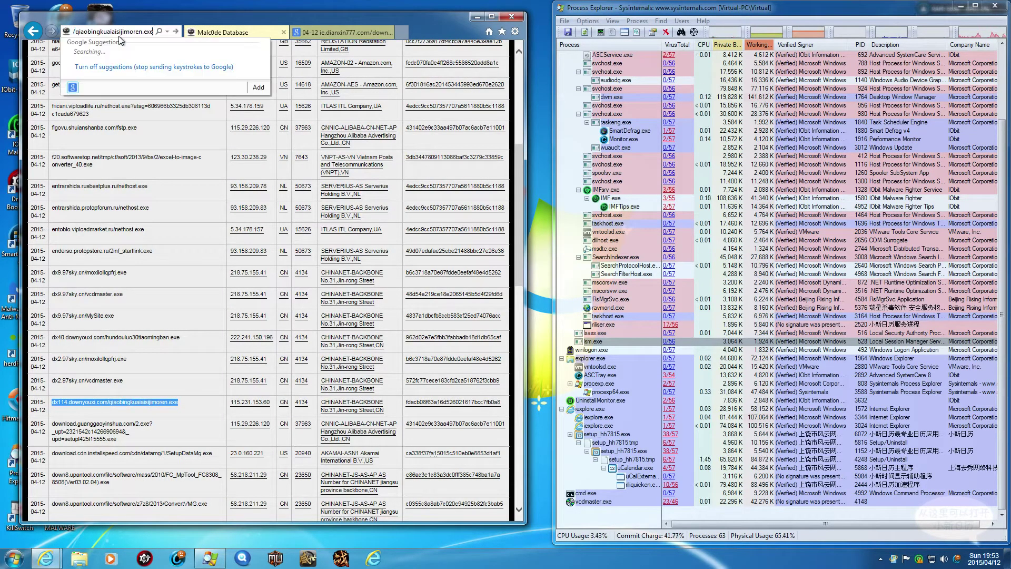
key(Return)
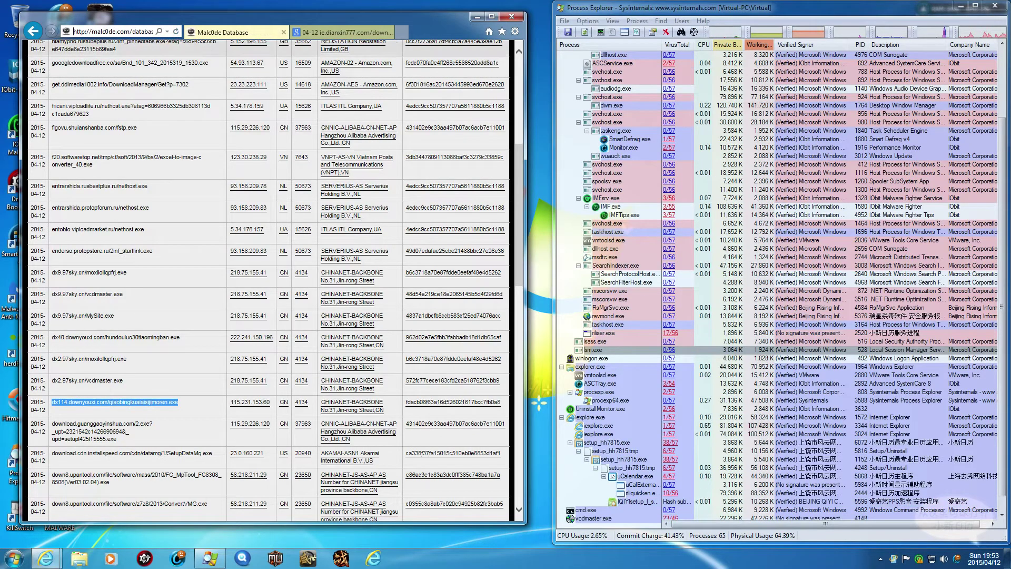
click(343, 32)
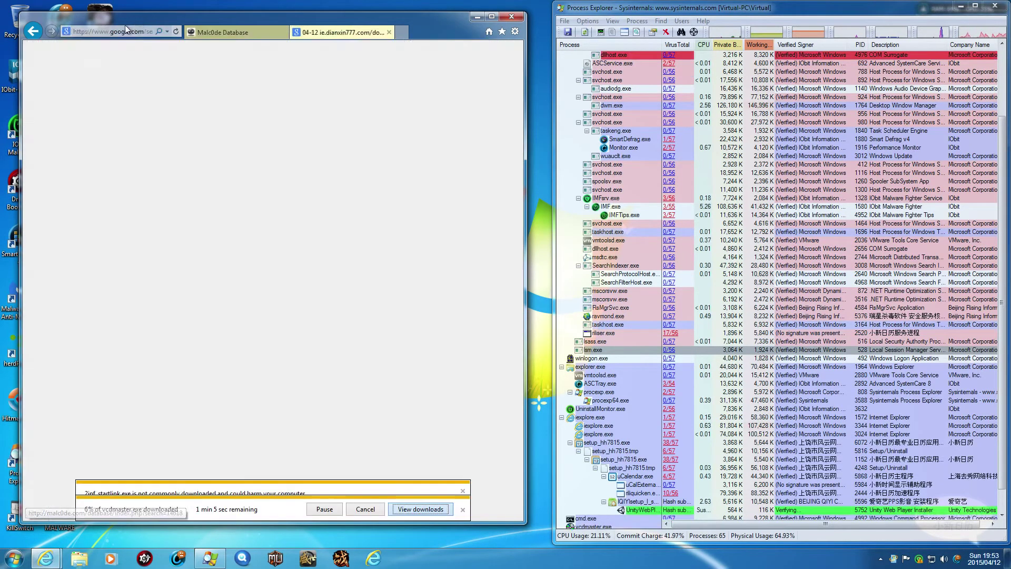
click(112, 34)
text(http://dx114.downyouxi.com/qiaobingkuaiaisijimoren.exe)
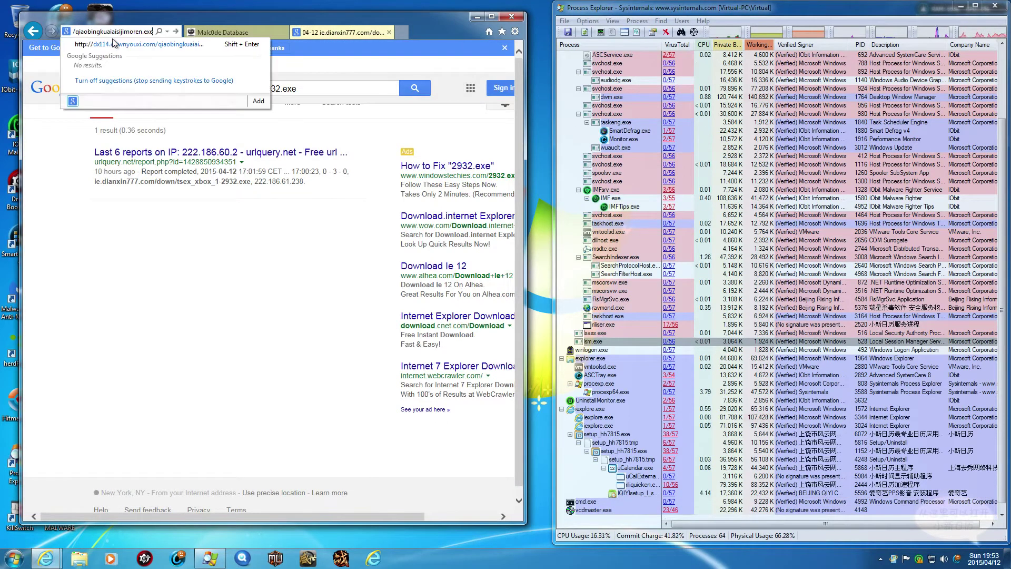
key(Return)
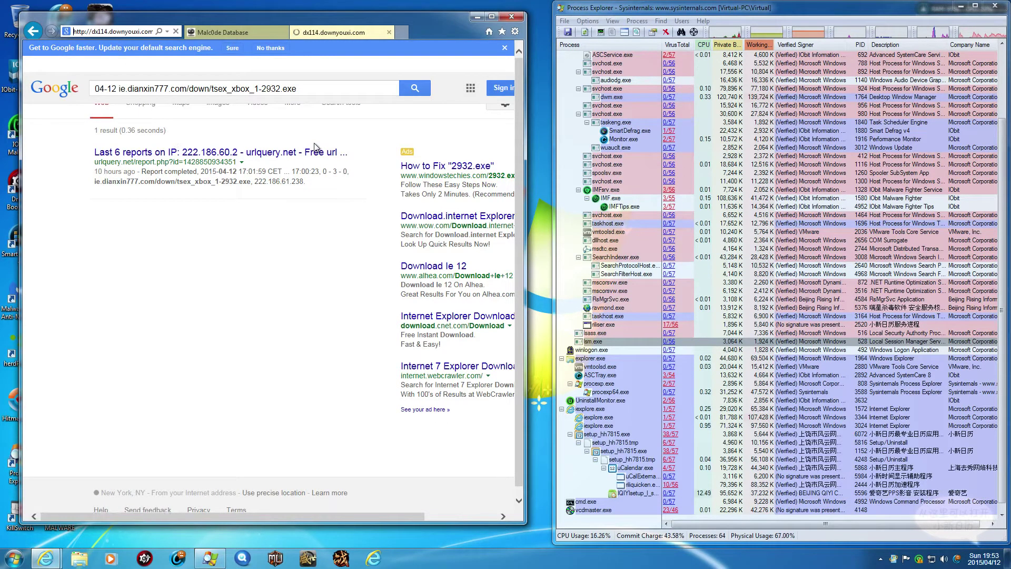
Try to run qiaobingkuaiaisijimoren.exe, bring up the blocked file's options in the download list, and dismiss the calendar pop-up
click(360, 517)
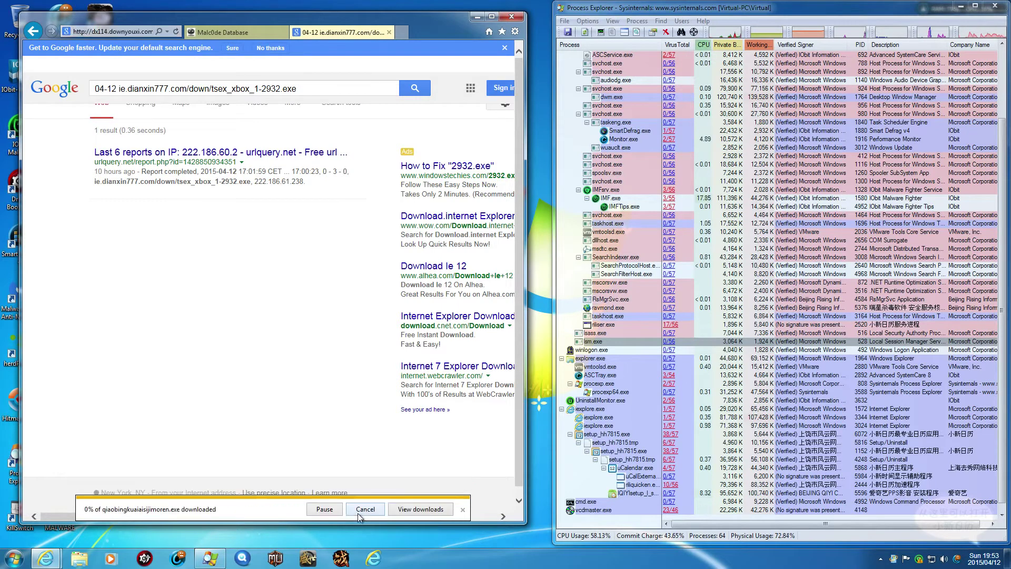
click(406, 510)
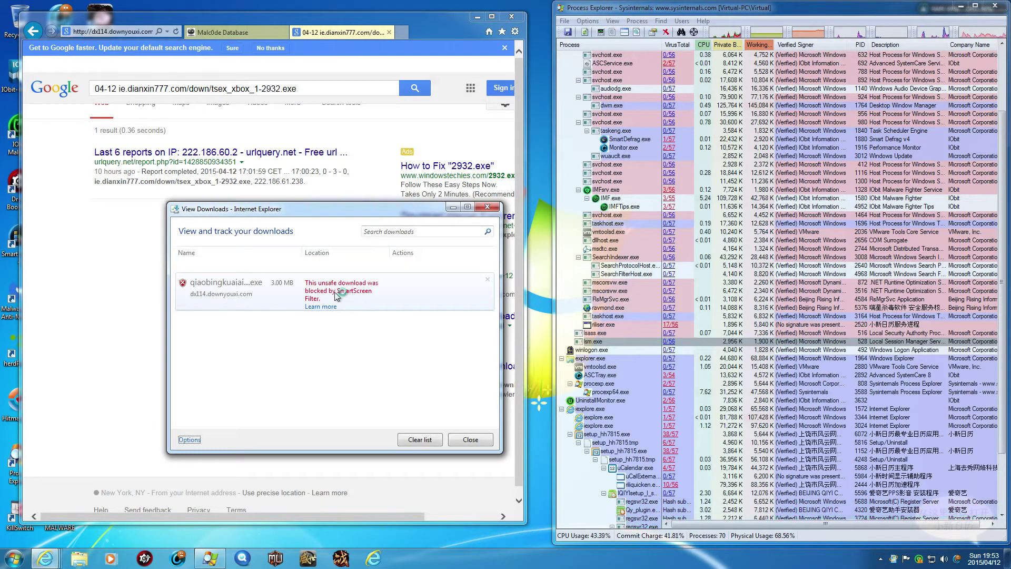
right_click(340, 296)
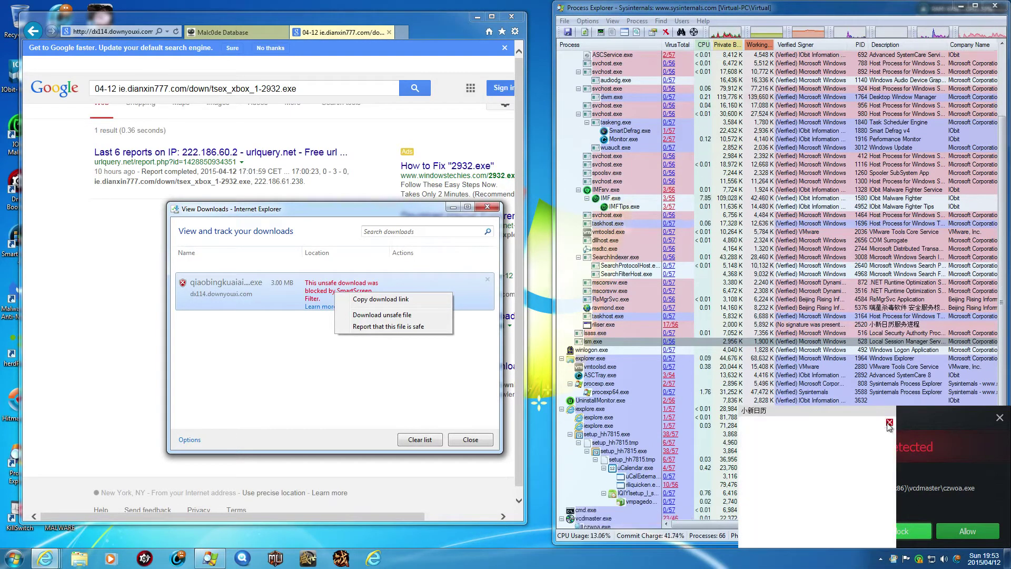
click(889, 440)
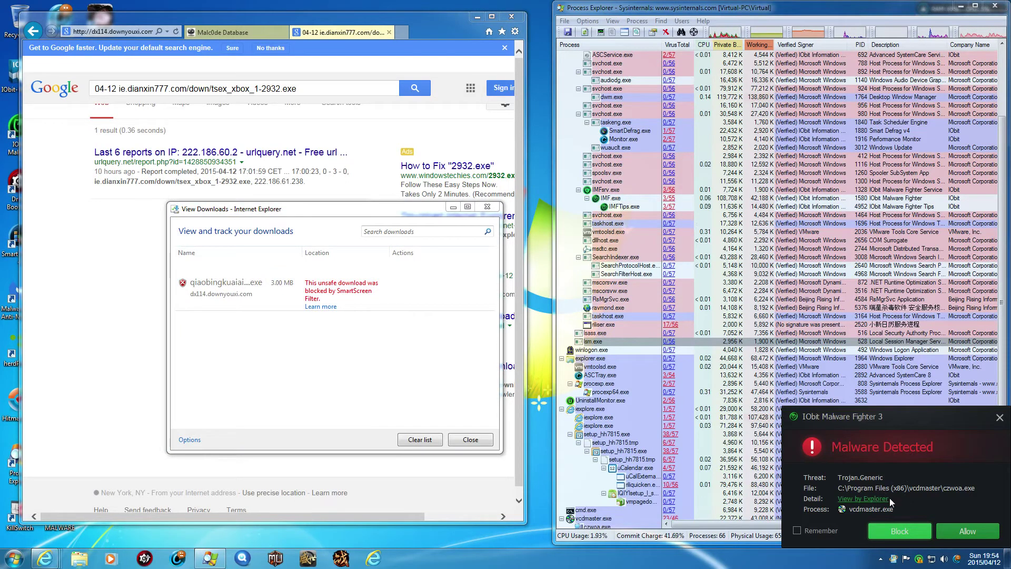
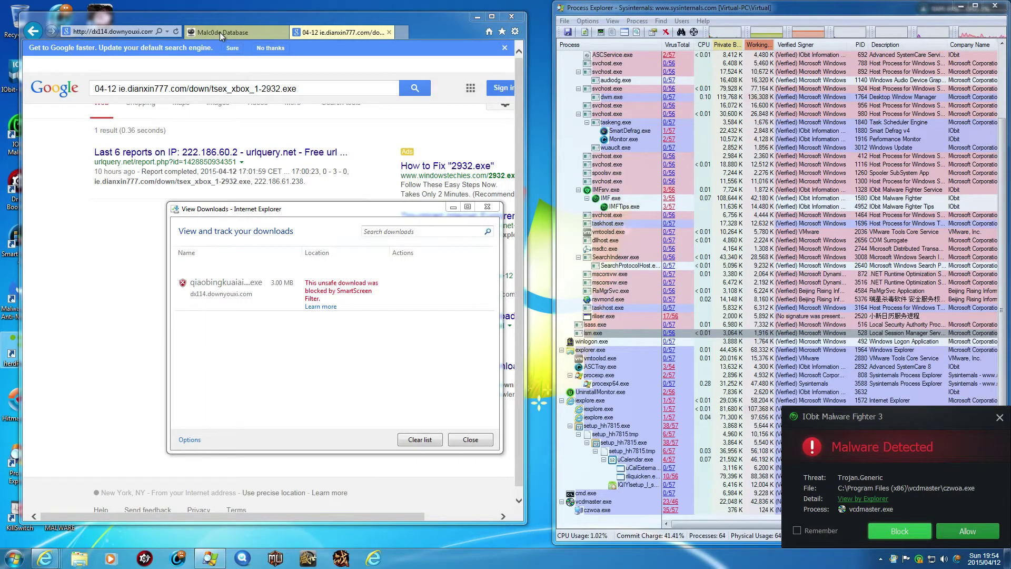
click(220, 33)
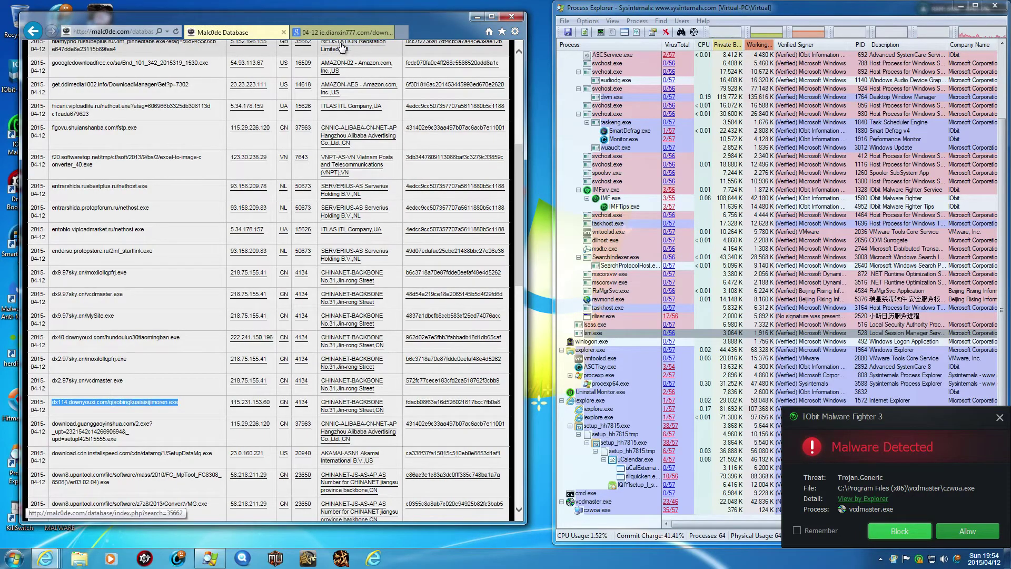
click(342, 33)
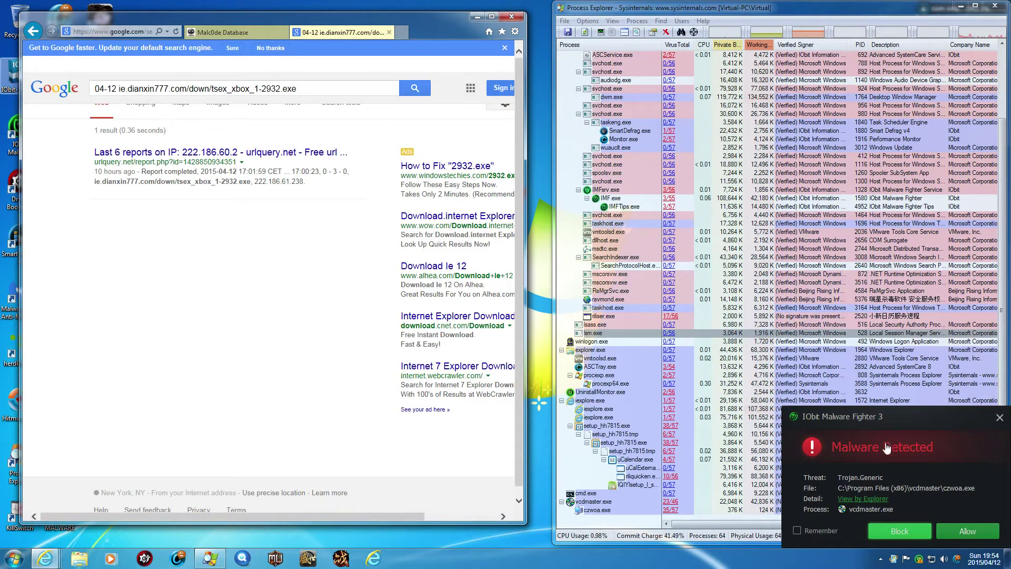
Block the IObit Malware Fighter alerts for vcdmaster's czwoa.exe files and the IQIYIsetup startup item
click(892, 533)
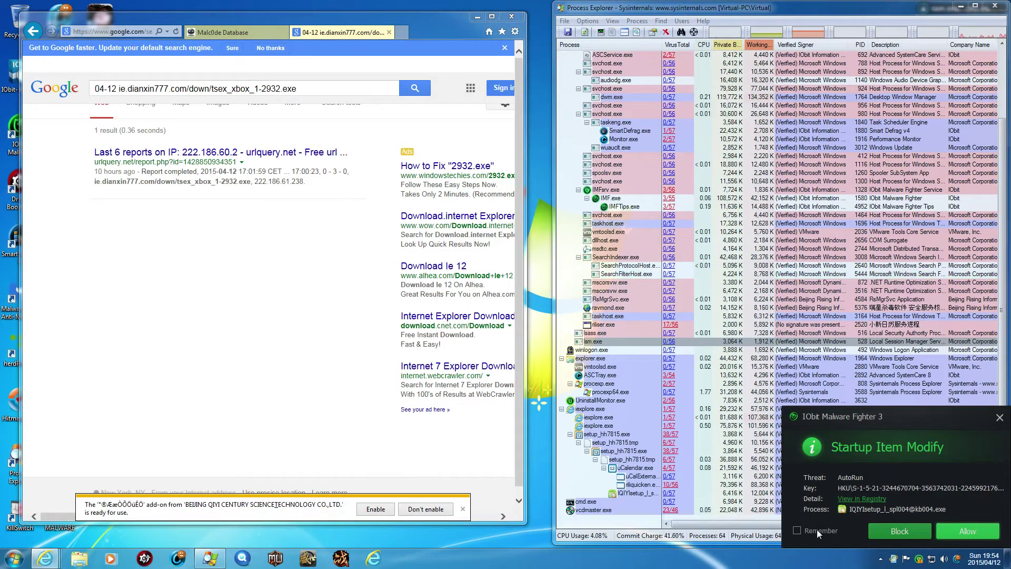
click(889, 532)
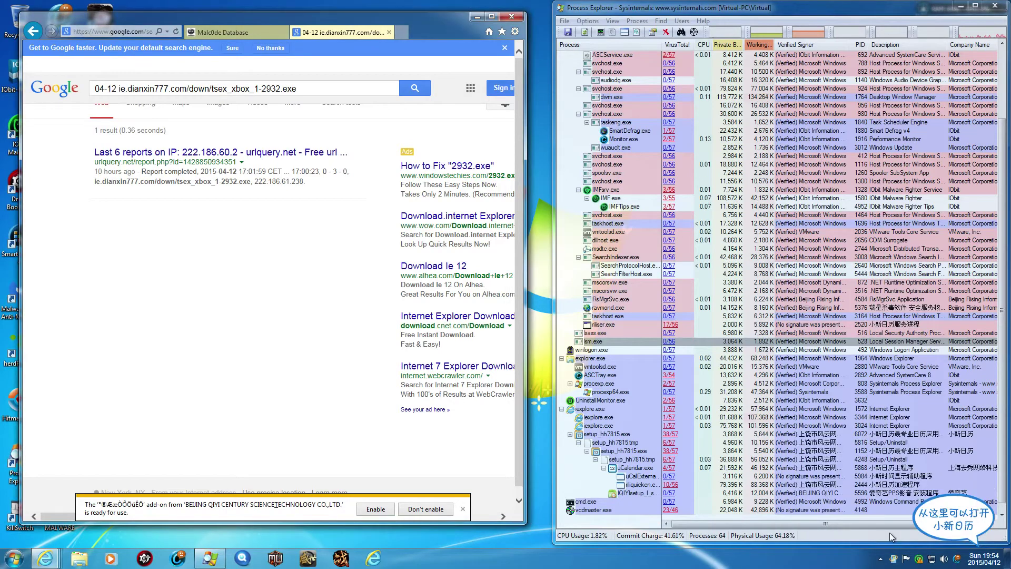
click(797, 529)
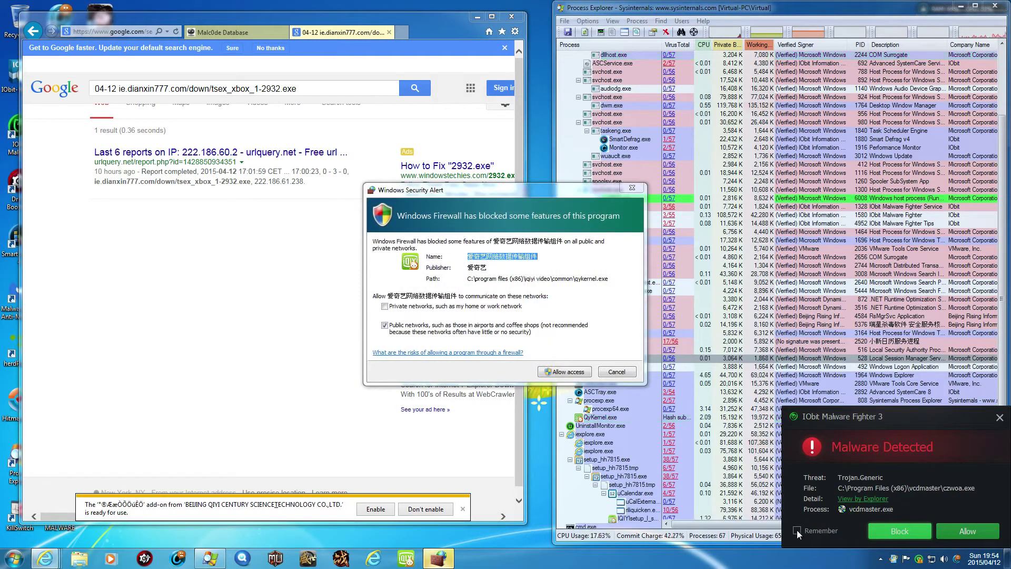
click(914, 531)
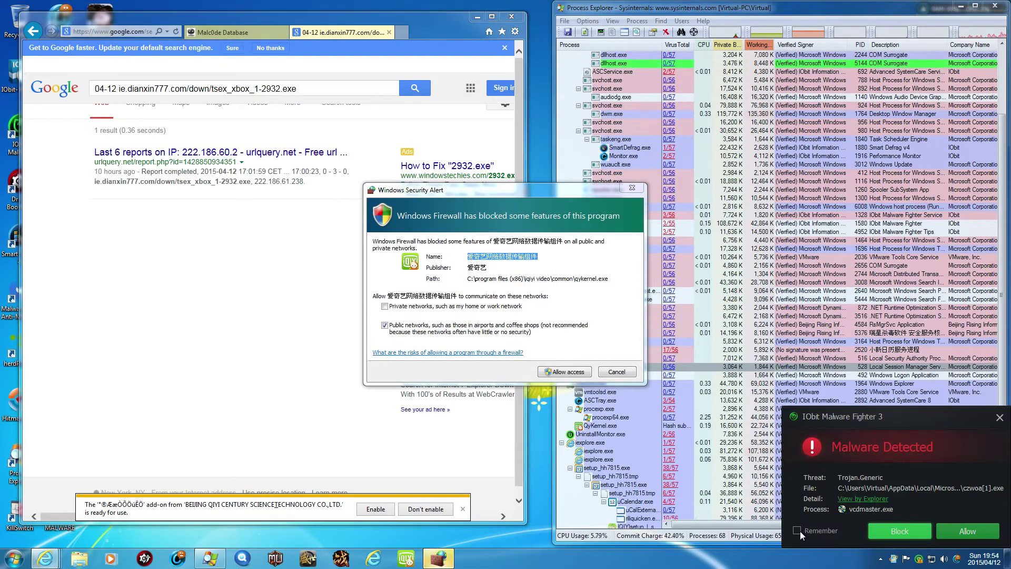
click(886, 528)
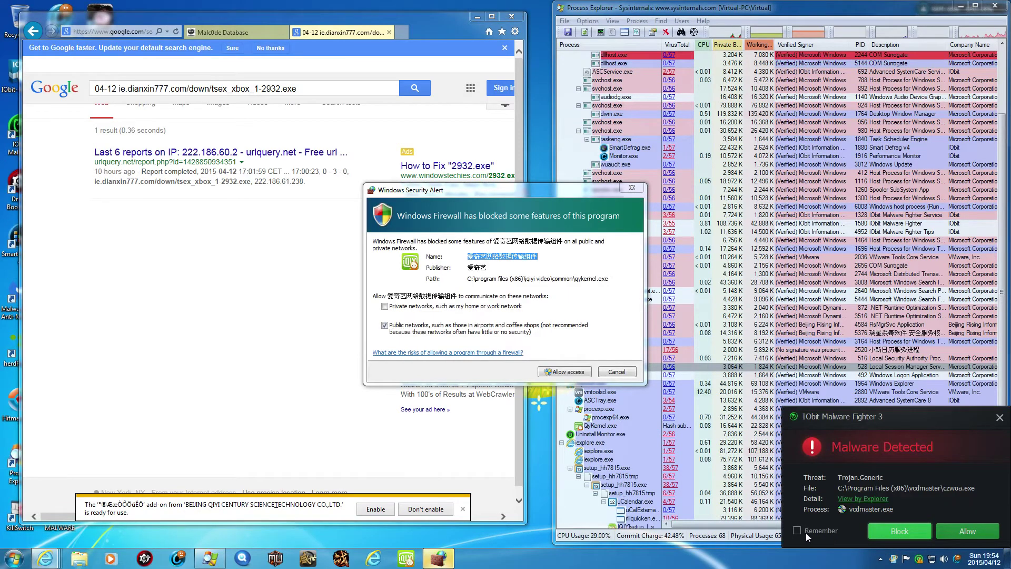
click(892, 531)
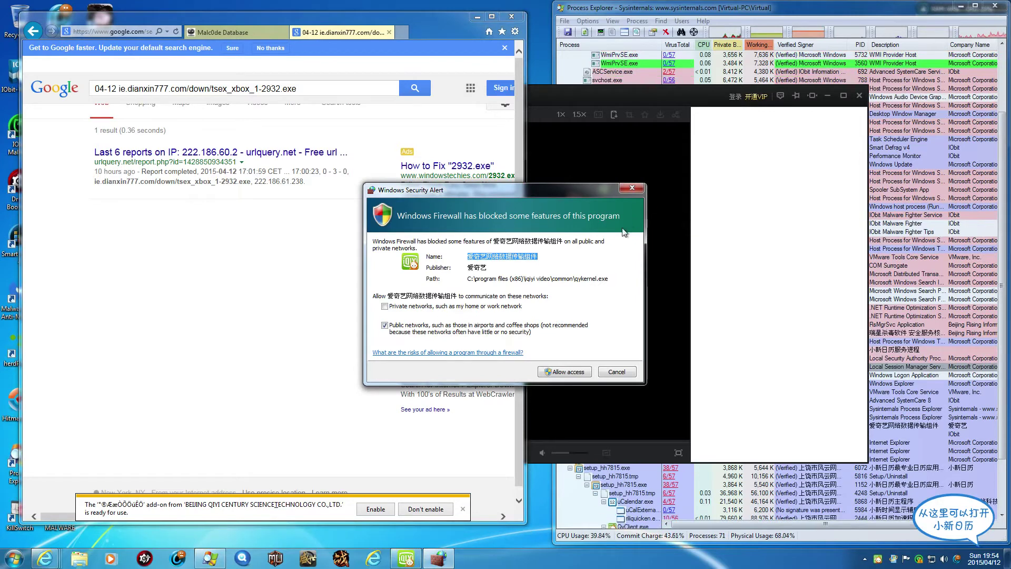
Cancel the Windows Firewall alert for qykernel.exe and close the iQIYI player window
click(609, 375)
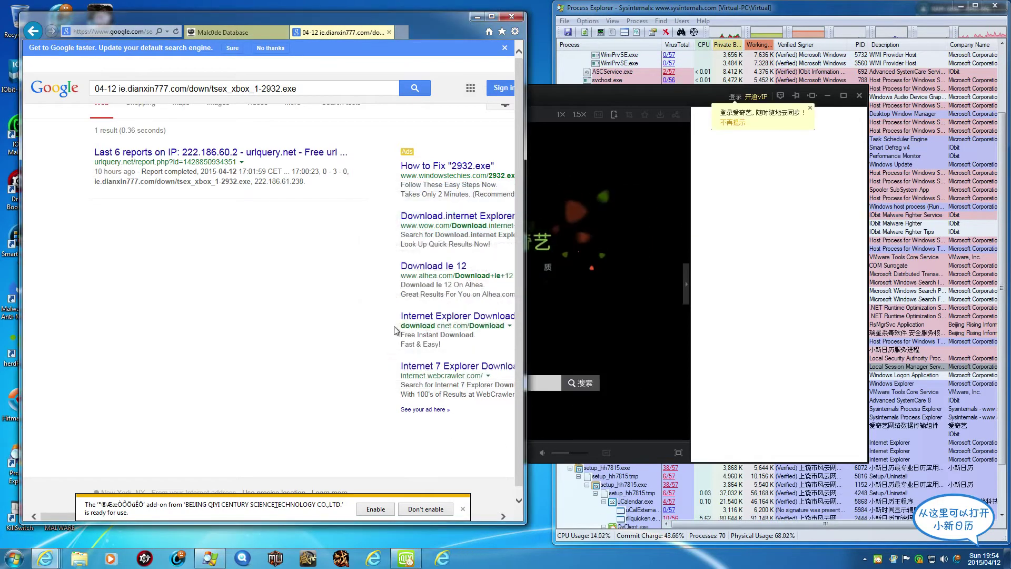
click(858, 95)
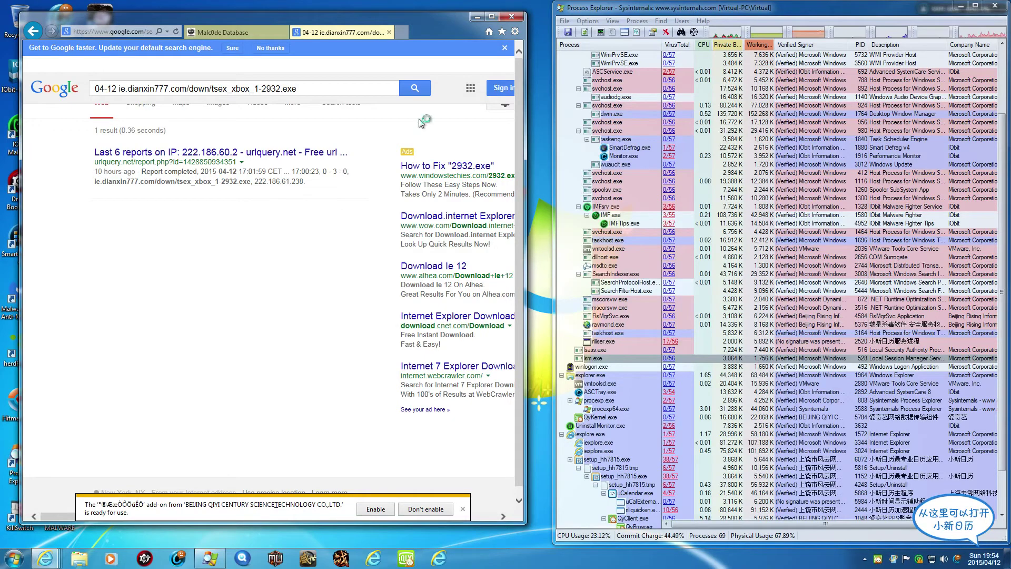
Enable the browser add-on from BEIJING QIYI CENTURY, and return to the Malc0de Database list
click(214, 36)
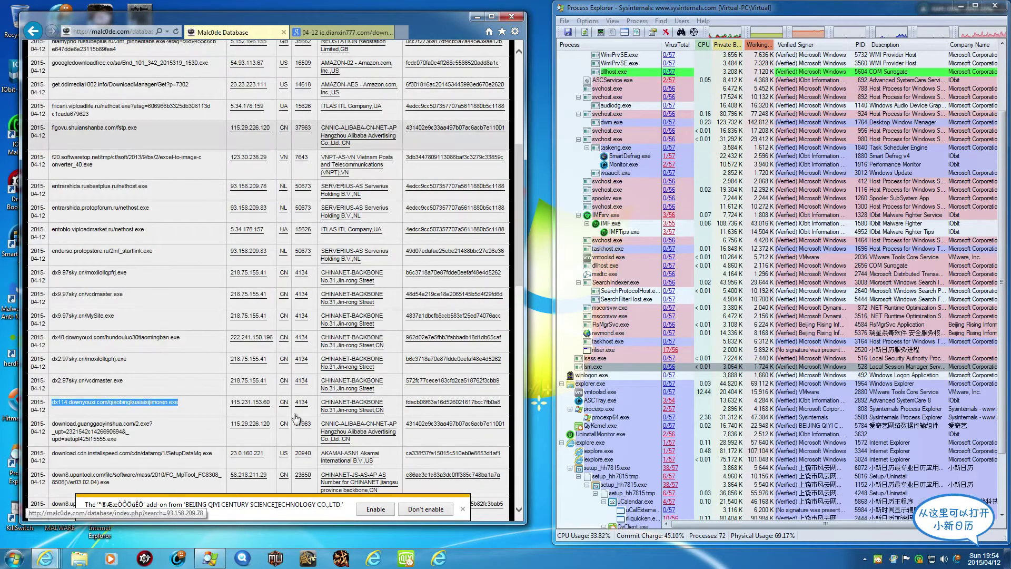
click(384, 510)
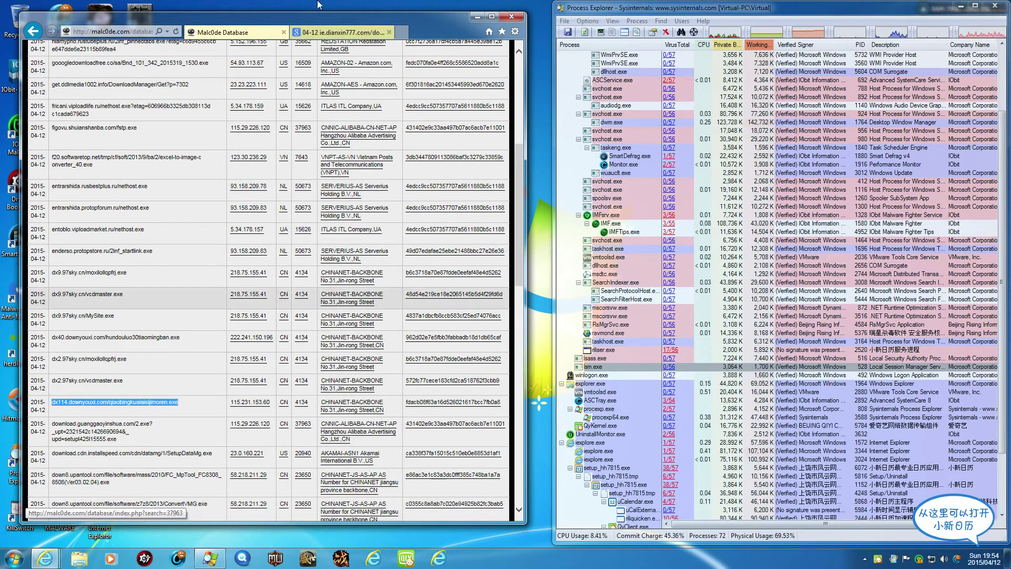
click(302, 33)
click(207, 35)
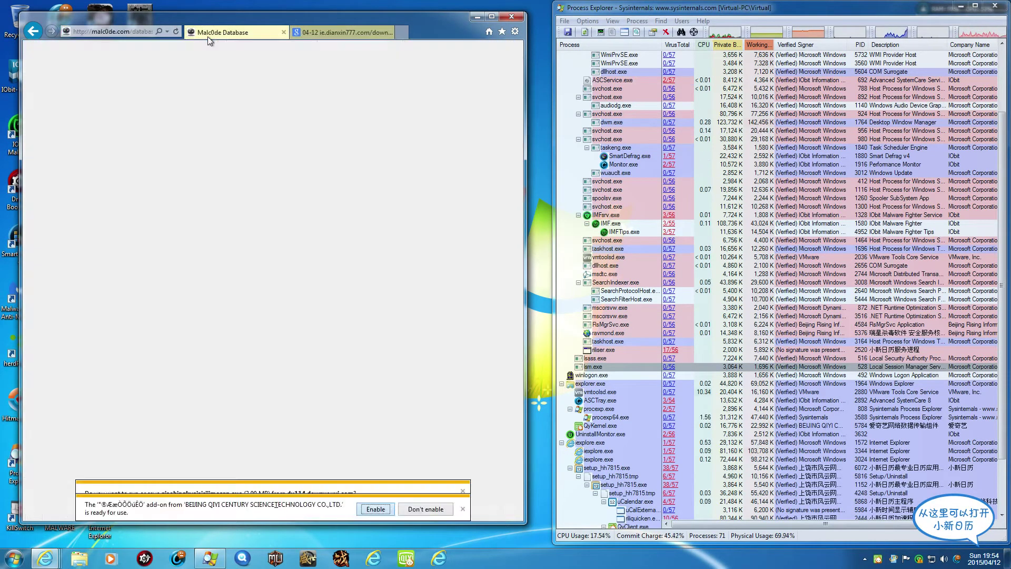
Open the VX Vault malware list from the saved favorites
scroll(132, 452, down, 3)
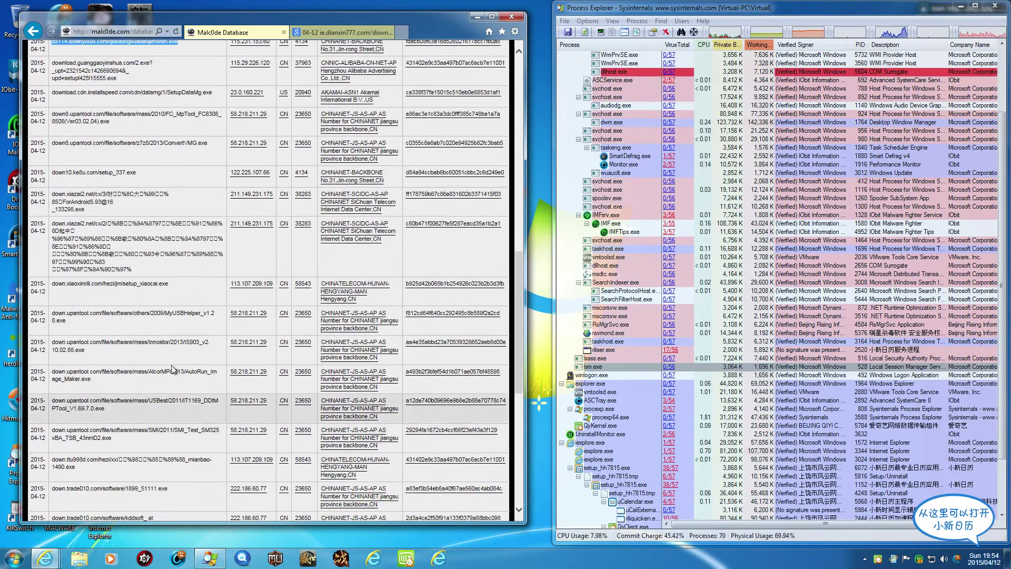
click(502, 31)
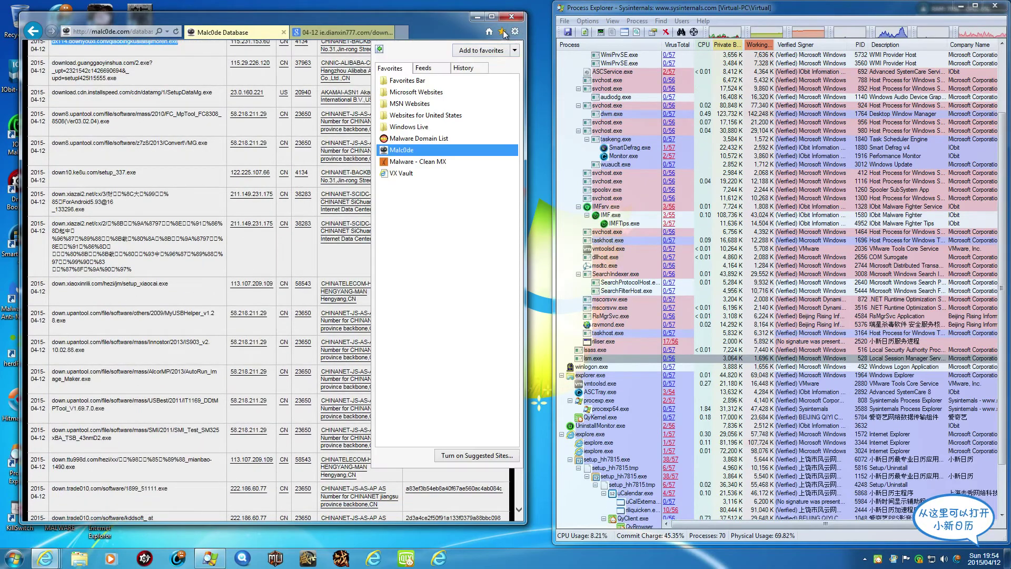
click(407, 174)
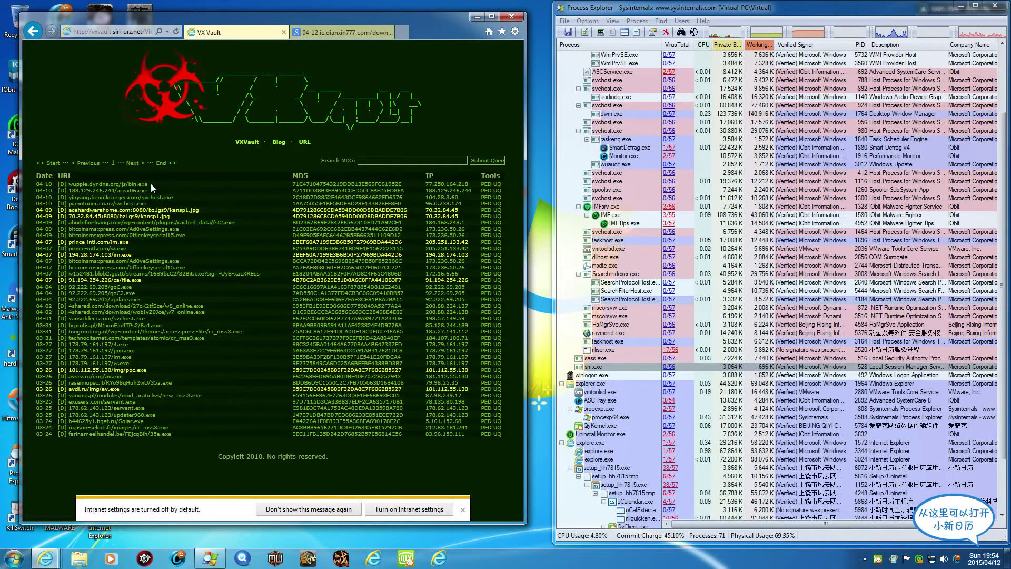
Copy the wuppie.dyndns.org/js/bin.exe address from VX Vault and open it in the Google tab
drag(150, 183, 68, 185)
key(ctrl+c)
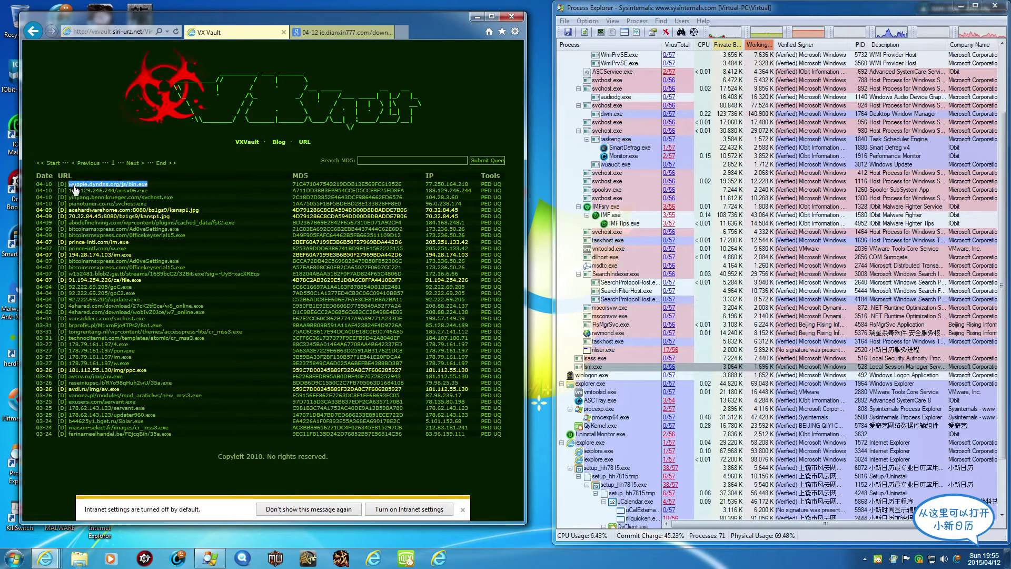
click(313, 34)
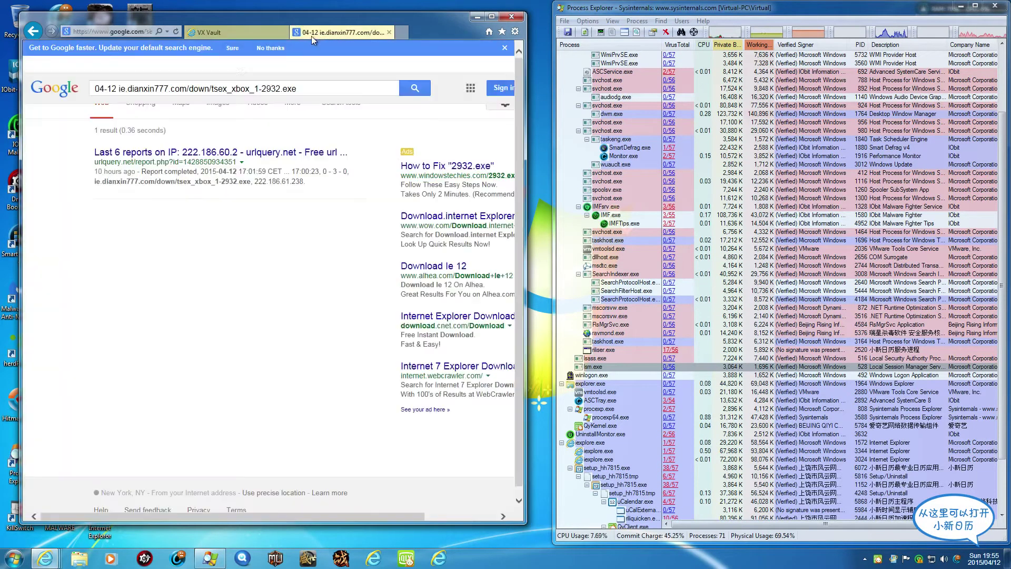
click(131, 31)
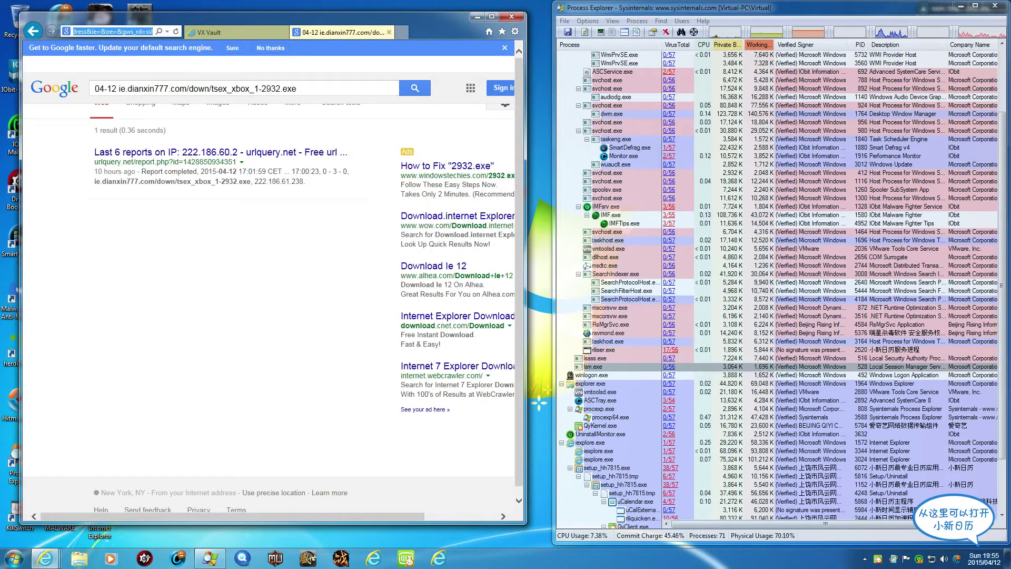
key(ctrl+v)
key(Return)
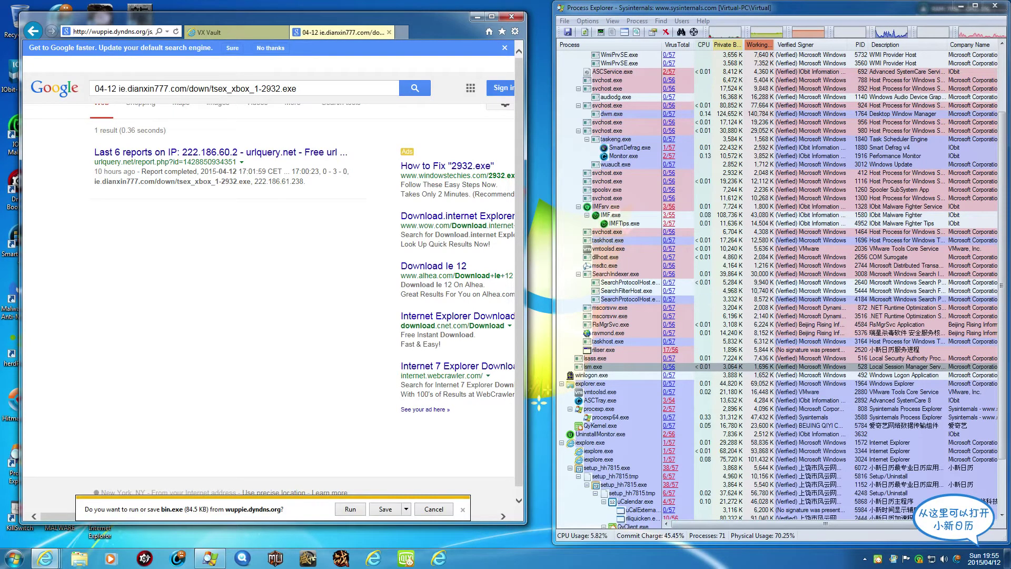
Run bin.exe from wuppie.dyndns.org and override the SmartScreen block by downloading the unsafe program
click(350, 509)
click(421, 509)
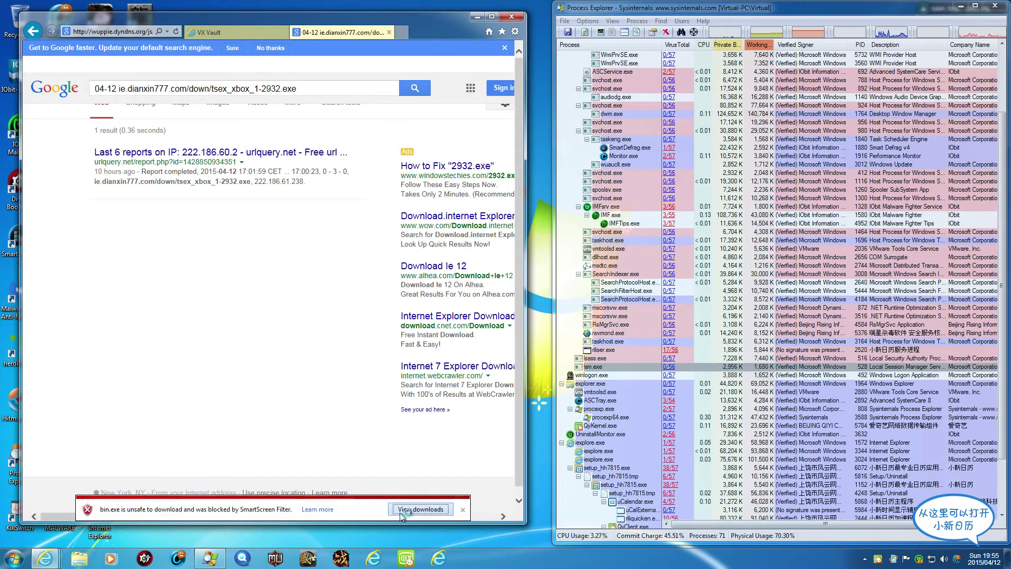
right_click(341, 295)
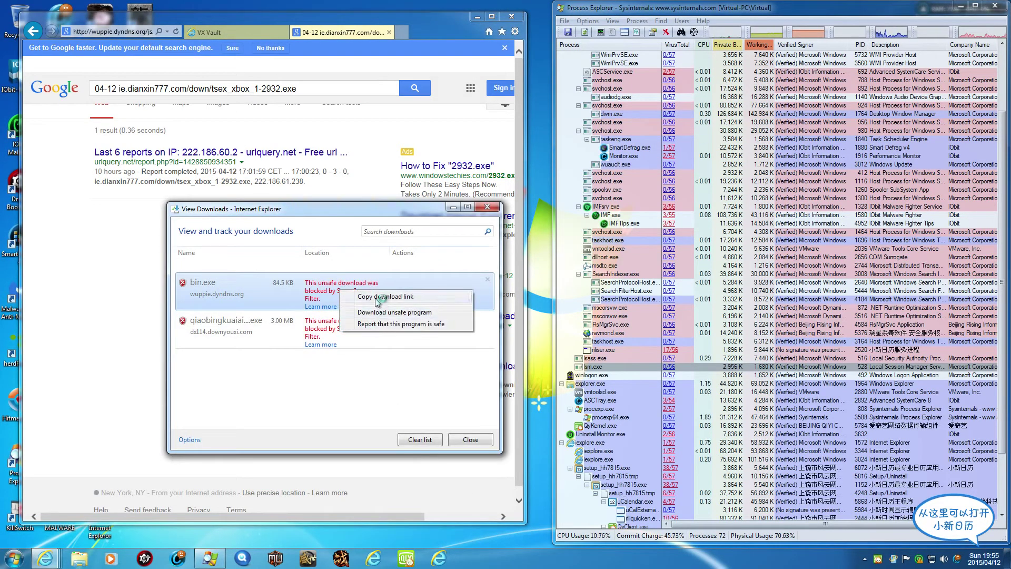
right_click(328, 296)
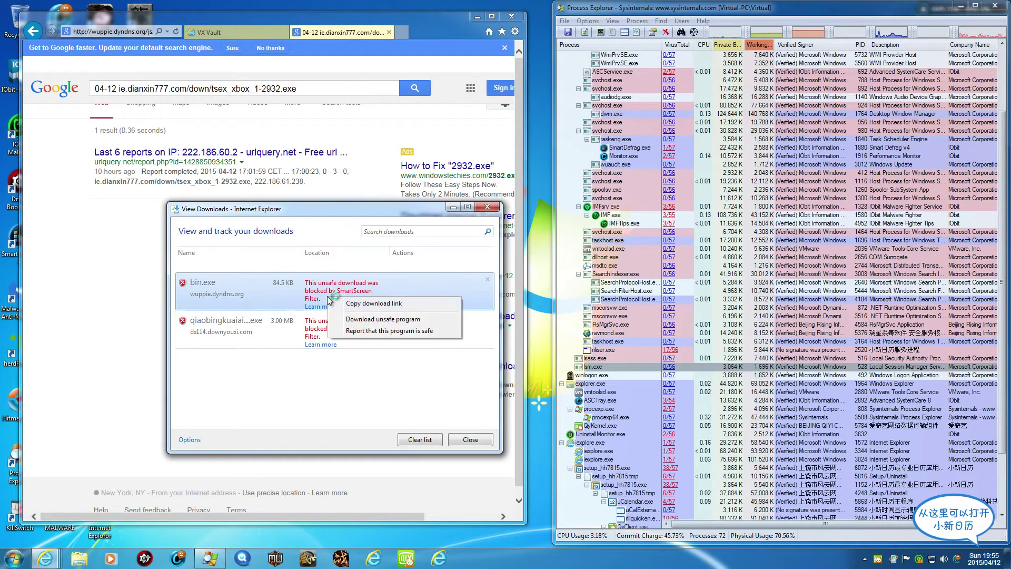
click(363, 319)
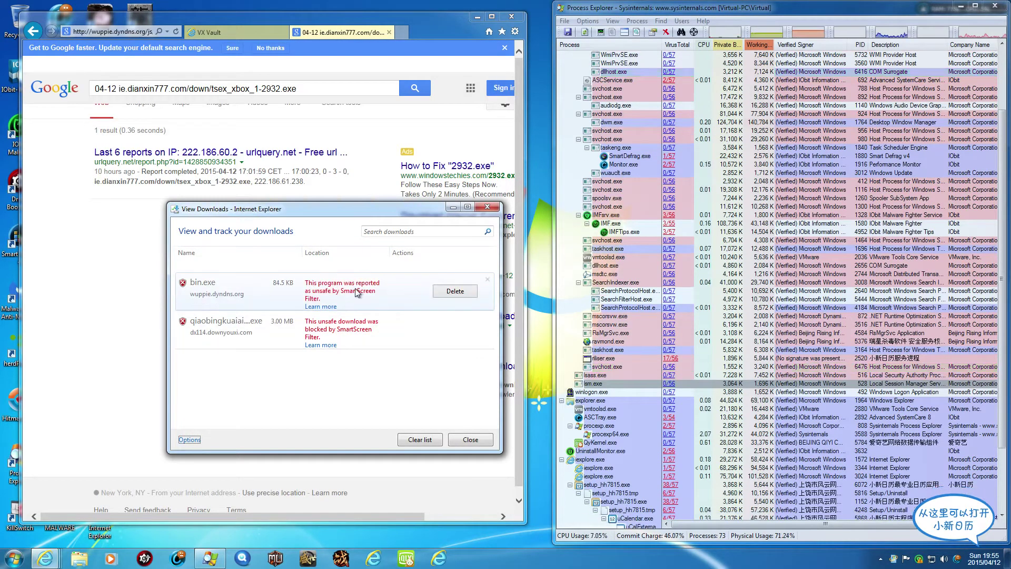
Run the downloaded bin.exe despite its unsafe report, and close the blank pop-up window
right_click(356, 289)
click(371, 304)
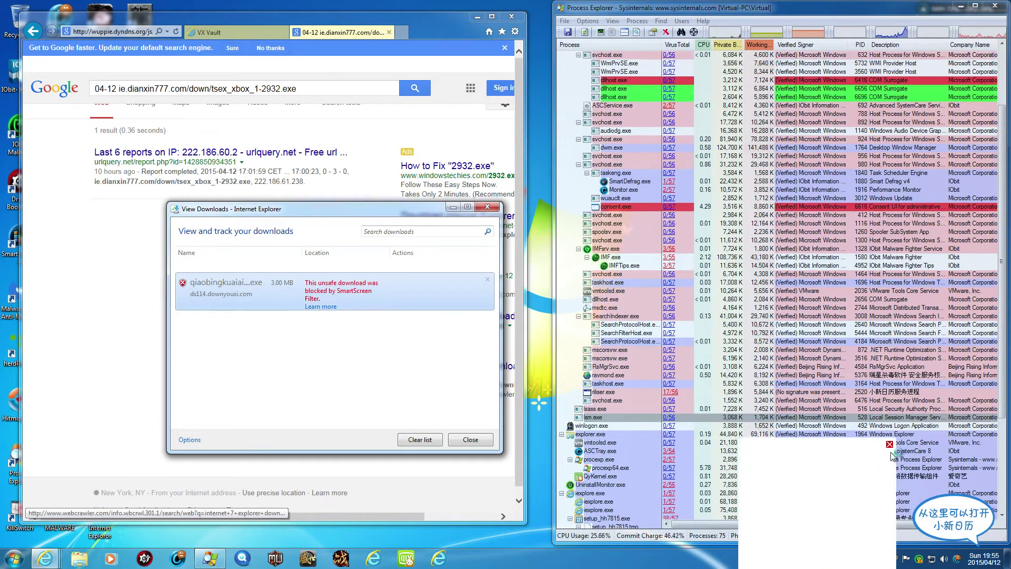
click(890, 413)
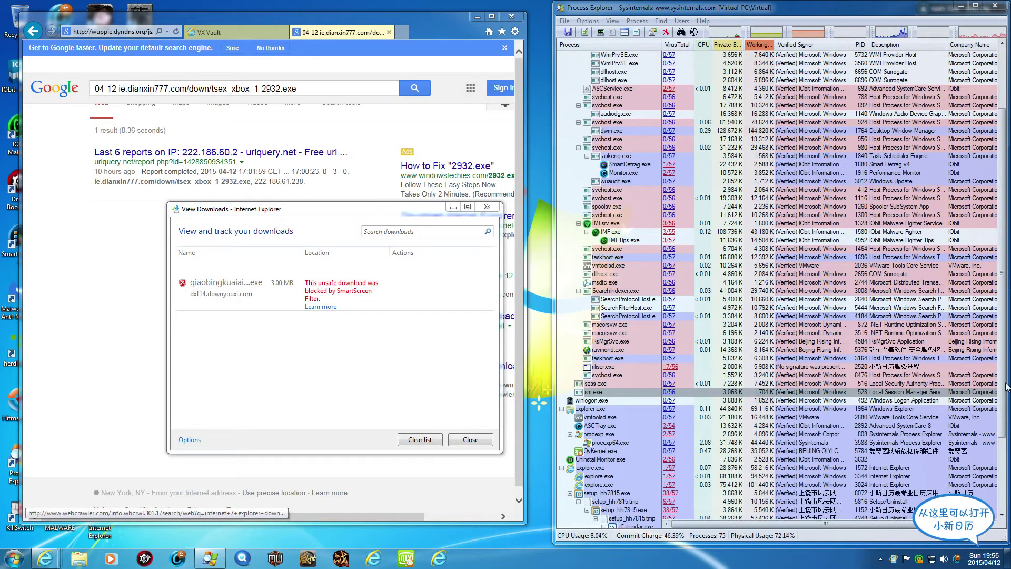
Examine the newest processes in Process Explorer, selecting edgFC78.exe, and bring the VX Vault list back up in the browser
drag(1002, 387, 1003, 479)
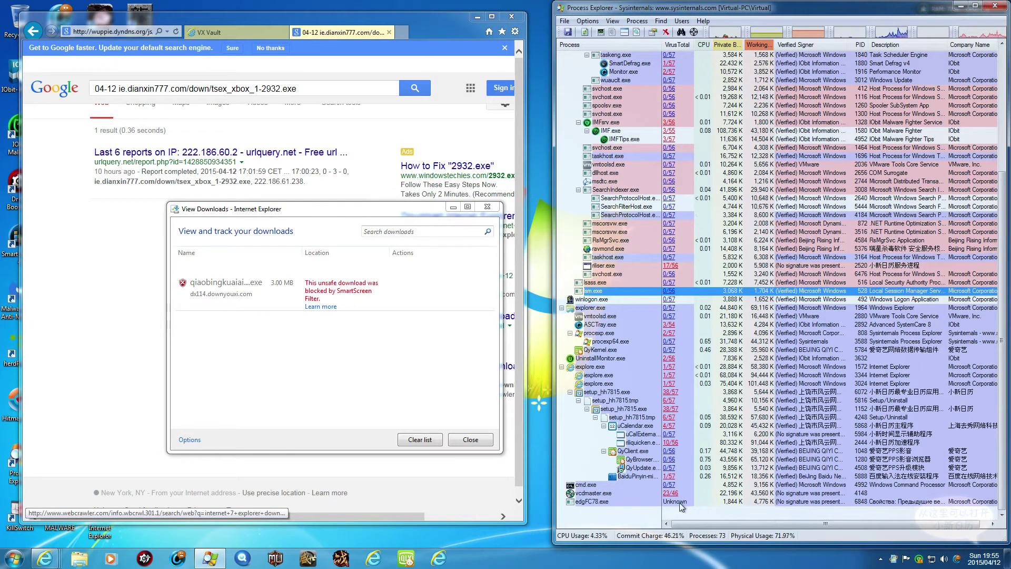
click(727, 500)
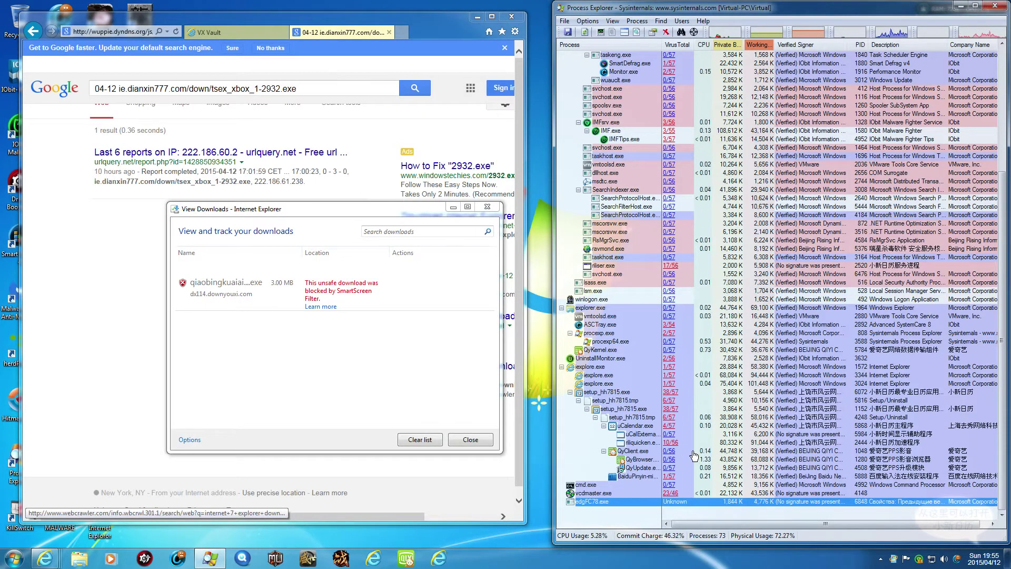
click(253, 32)
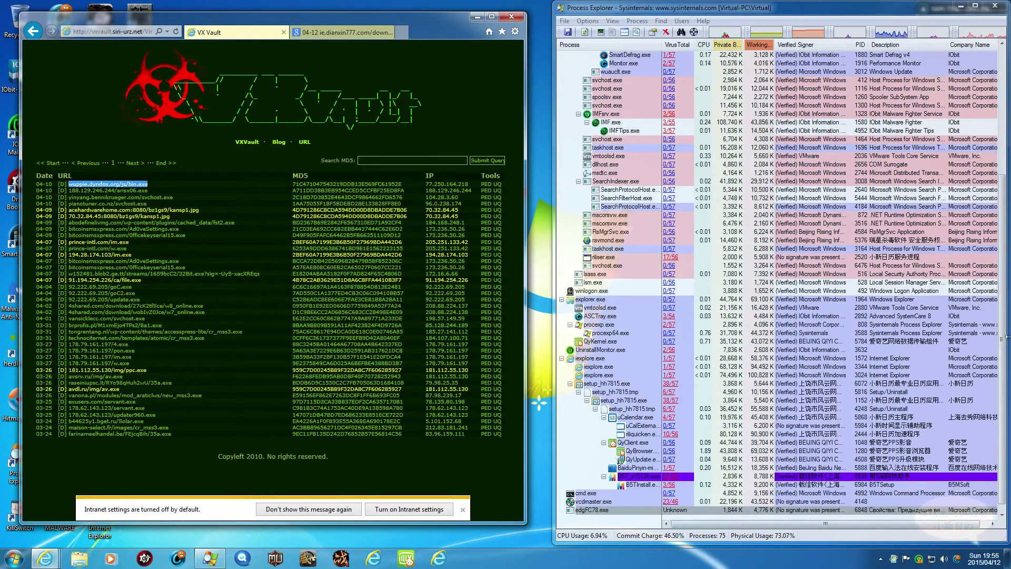
mouse_move(1001, 310)
mouse_down()
mouse_move(998, 196)
mouse_move(987, 174)
mouse_move(1001, 318)
mouse_up()
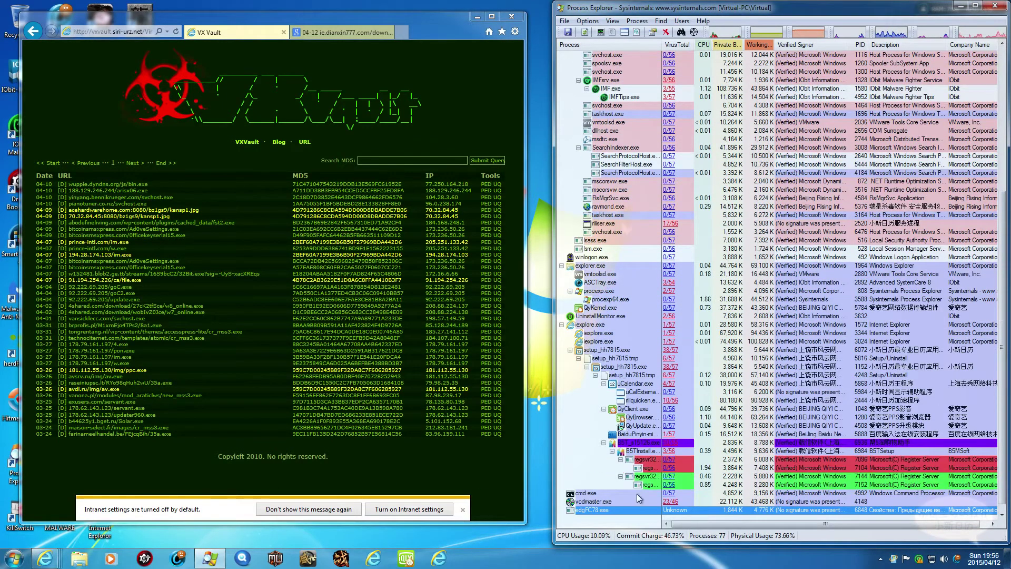
Check the command line of edgFC78.exe and examine the newest processes in Process Explorer, including vcdmaster.exe
mouse_move(605, 503)
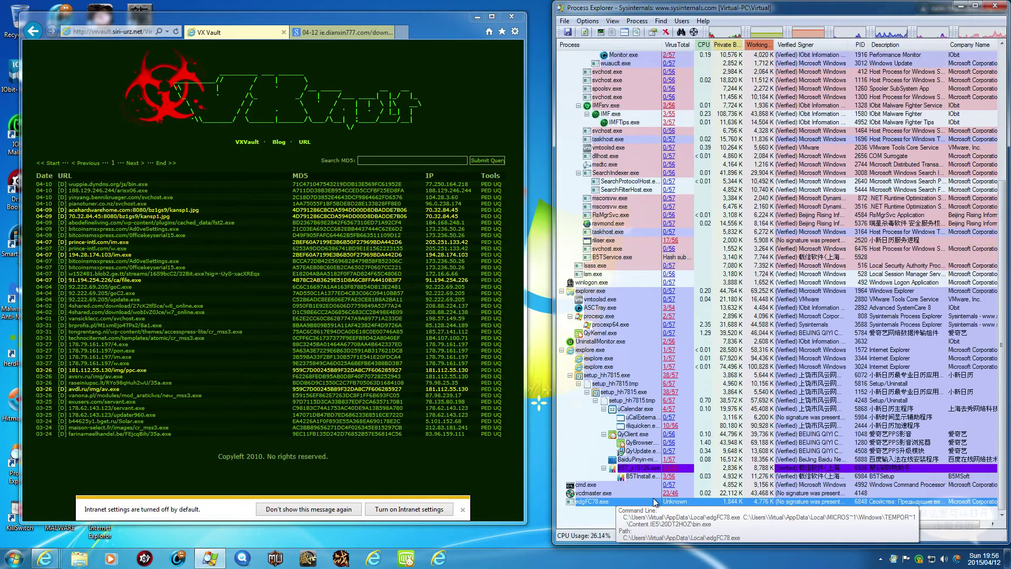
mouse_move(657, 495)
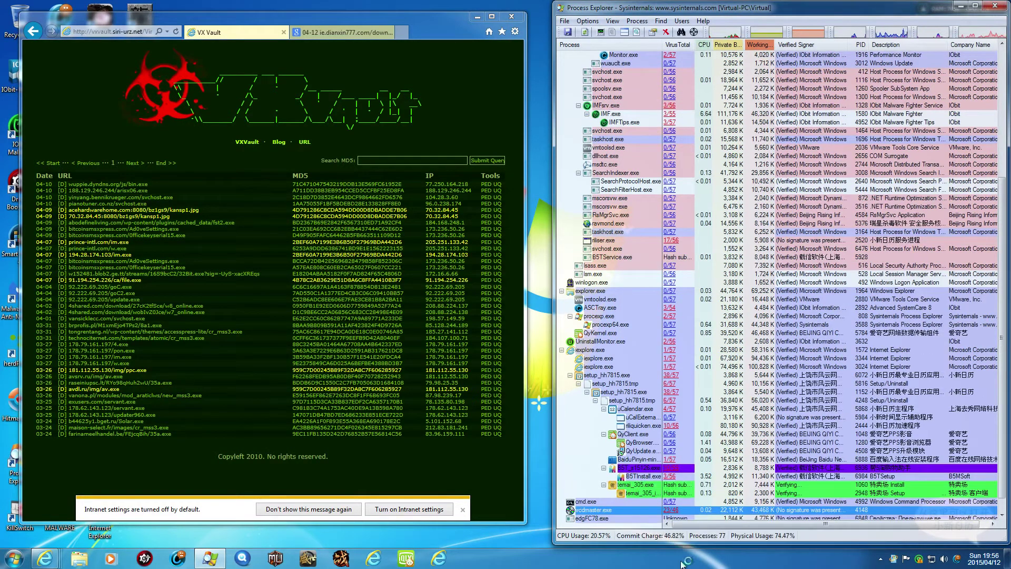
click(1006, 485)
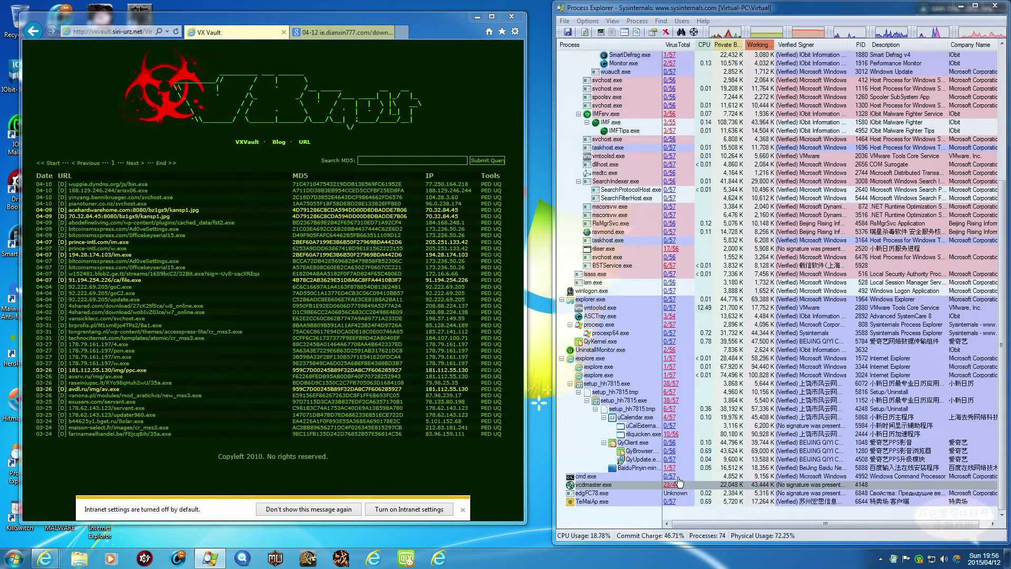
Close Internet Explorer with all its tabs and block the startup item change requested by TeMaiAp.exe
click(504, 19)
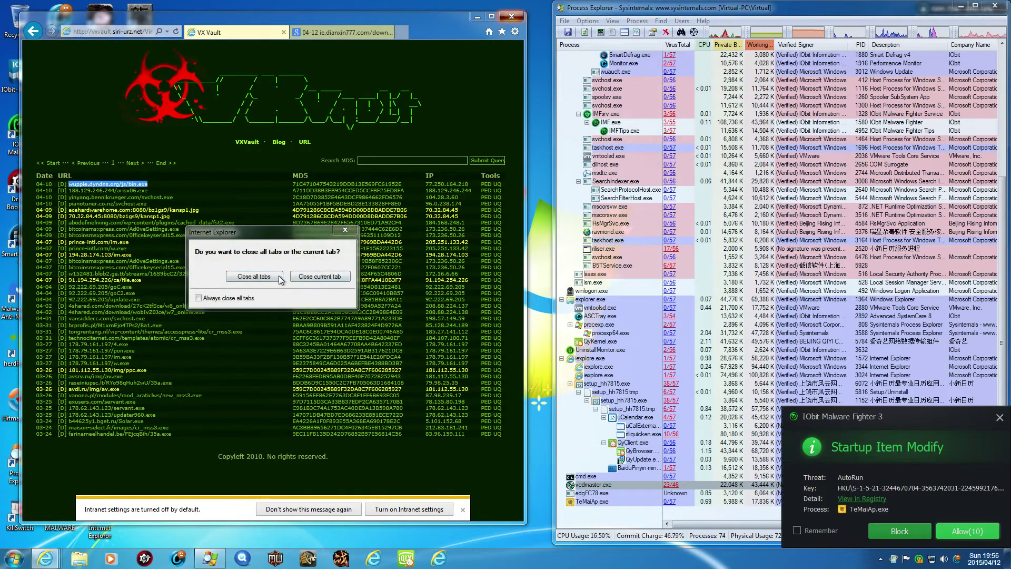
click(258, 278)
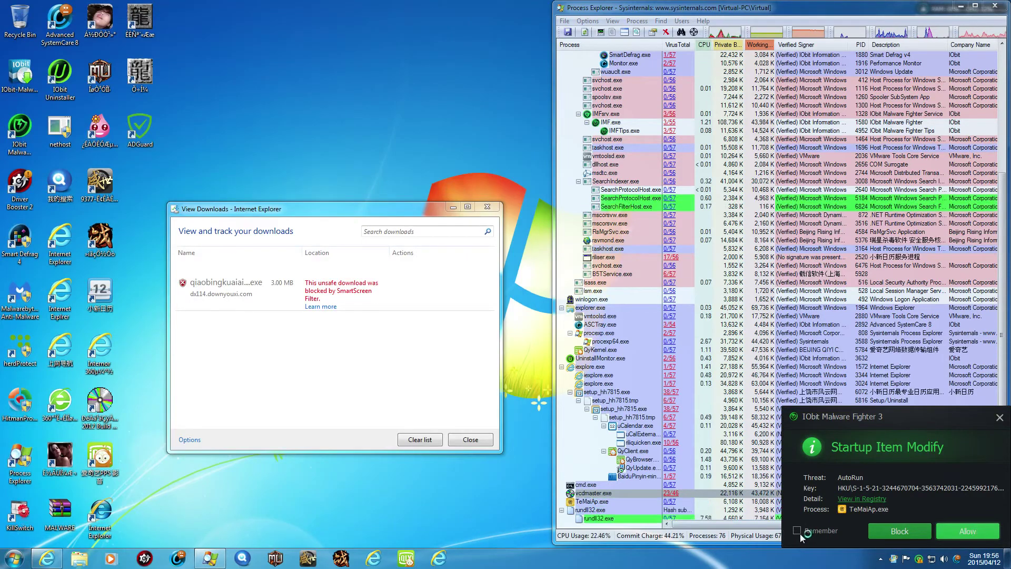
click(903, 536)
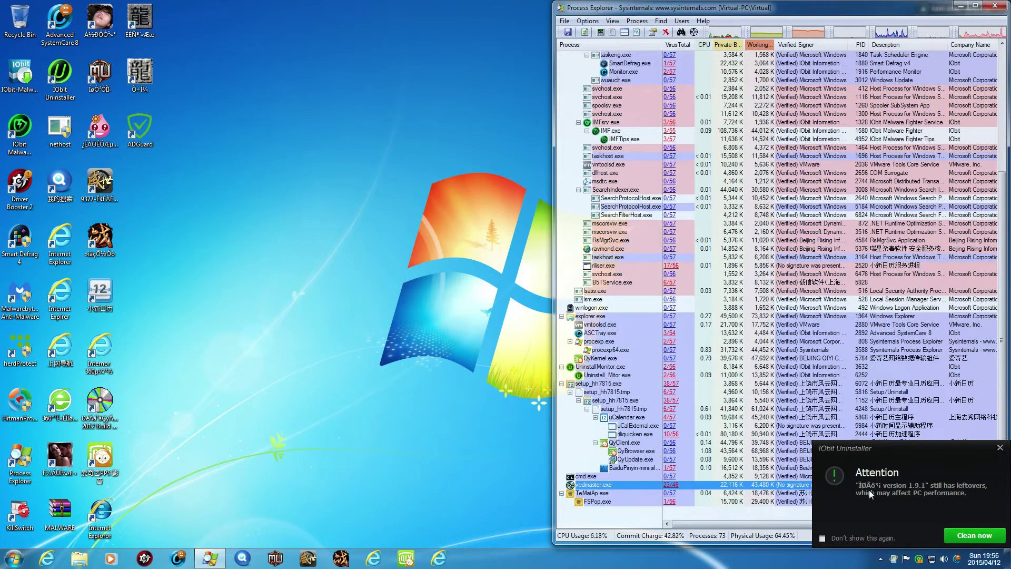
Try to clean the leftovers of the version 1.9.1 program, dismissing the blank pop-ups, cancelling the leftover scan and closing IObit Uninstaller
click(961, 537)
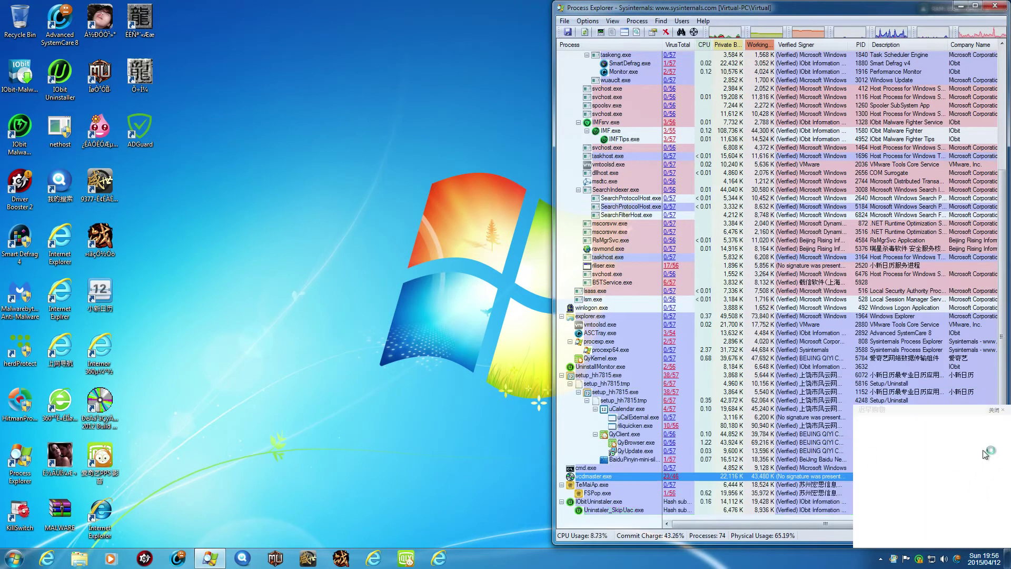
click(1004, 414)
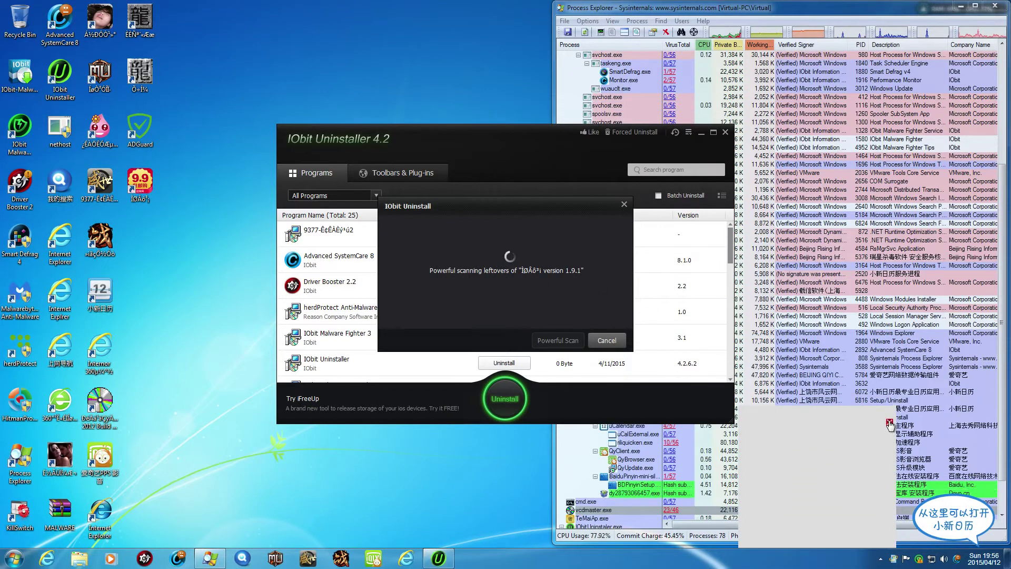
click(888, 423)
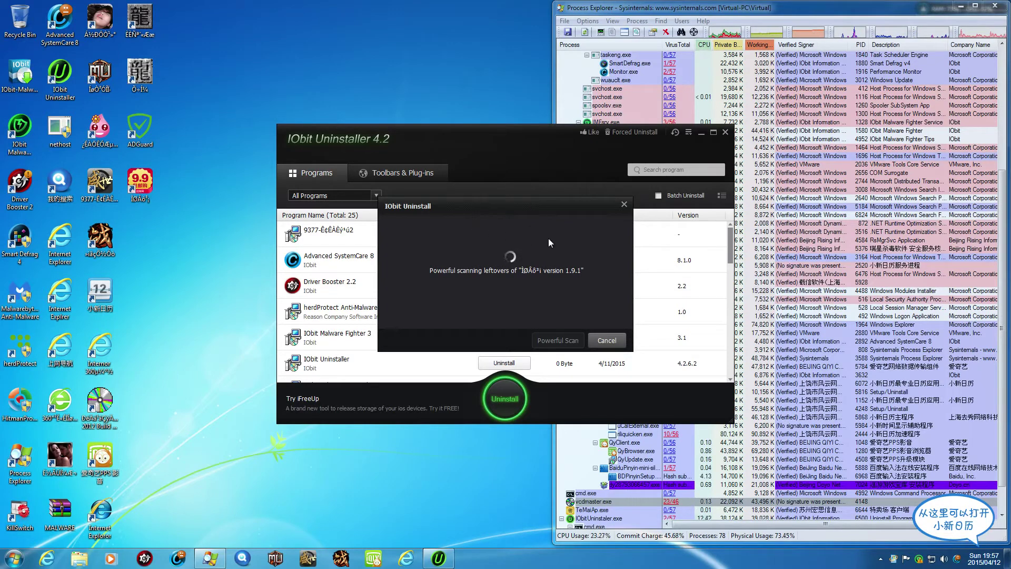
click(600, 340)
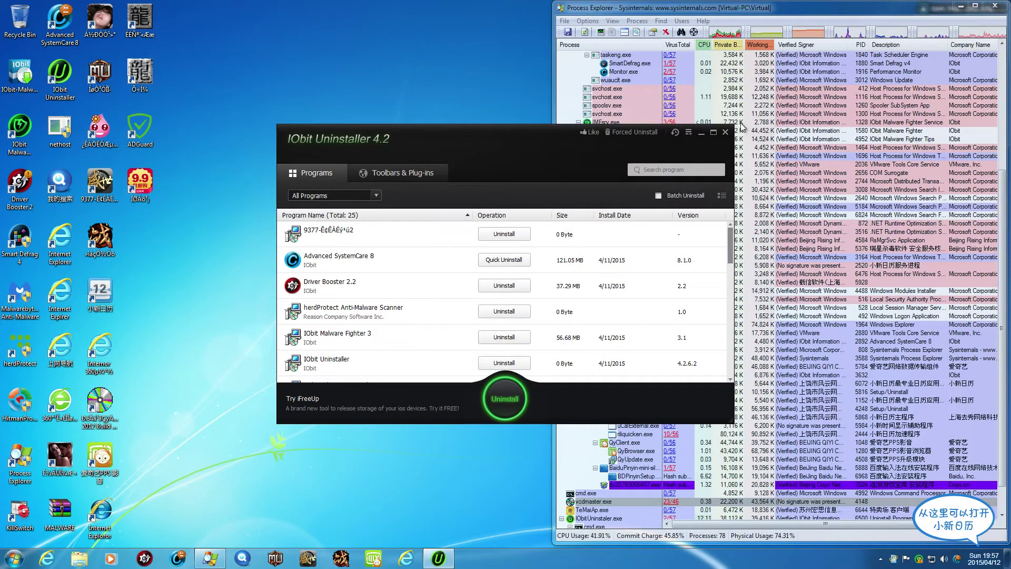
click(725, 132)
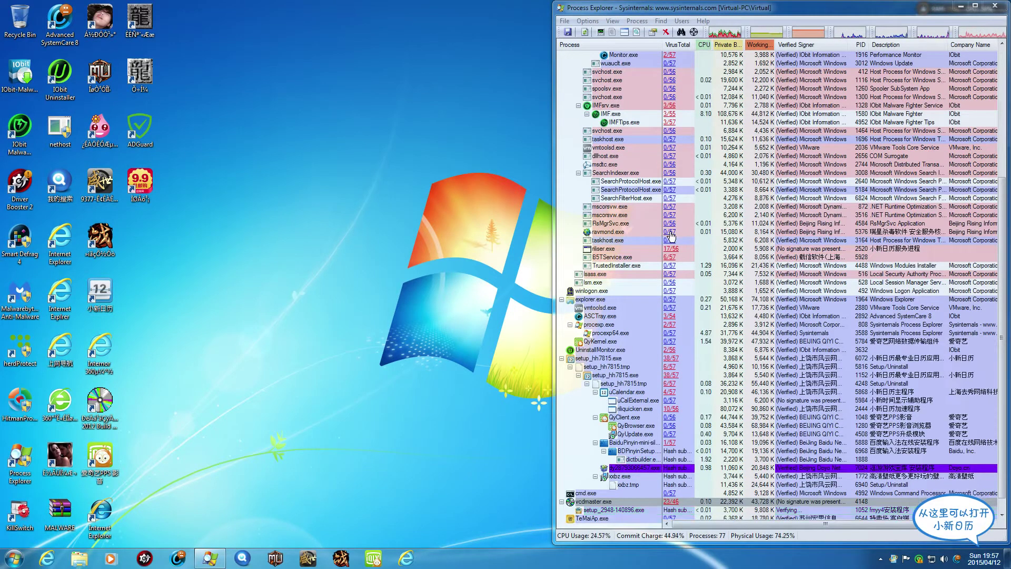
Close Process Explorer and check the Windows shutdown options
click(994, 7)
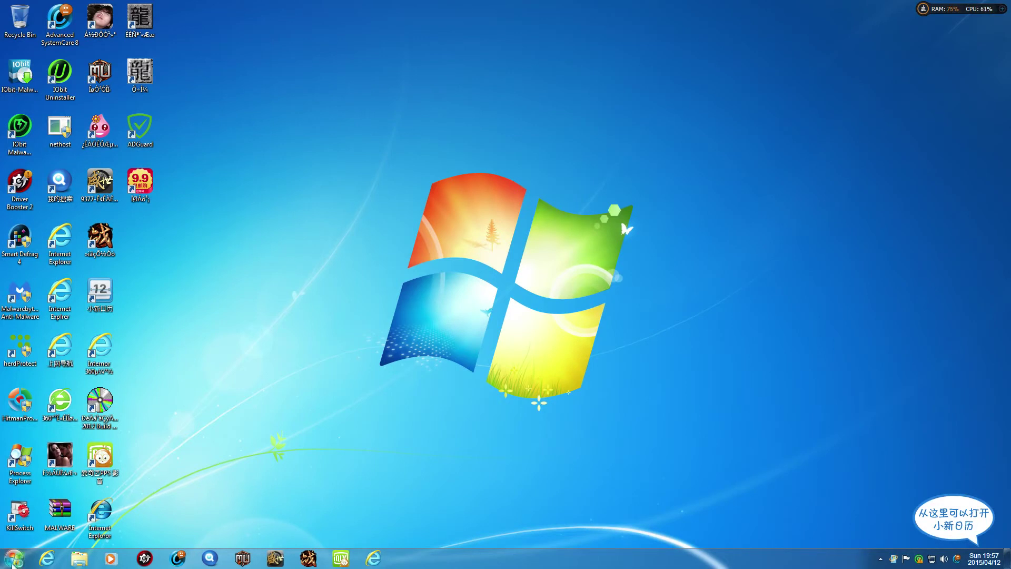
key(super)
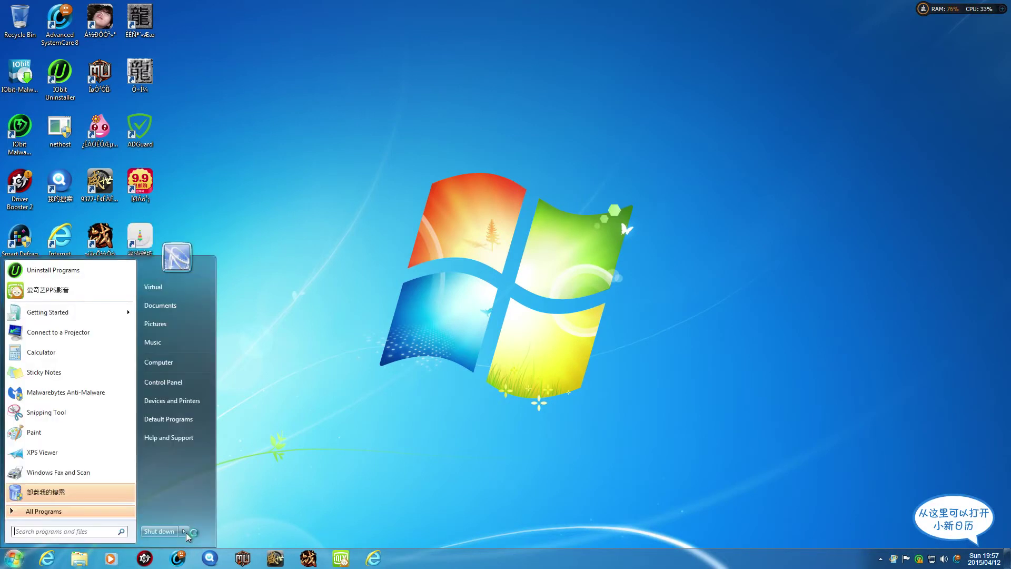
click(302, 434)
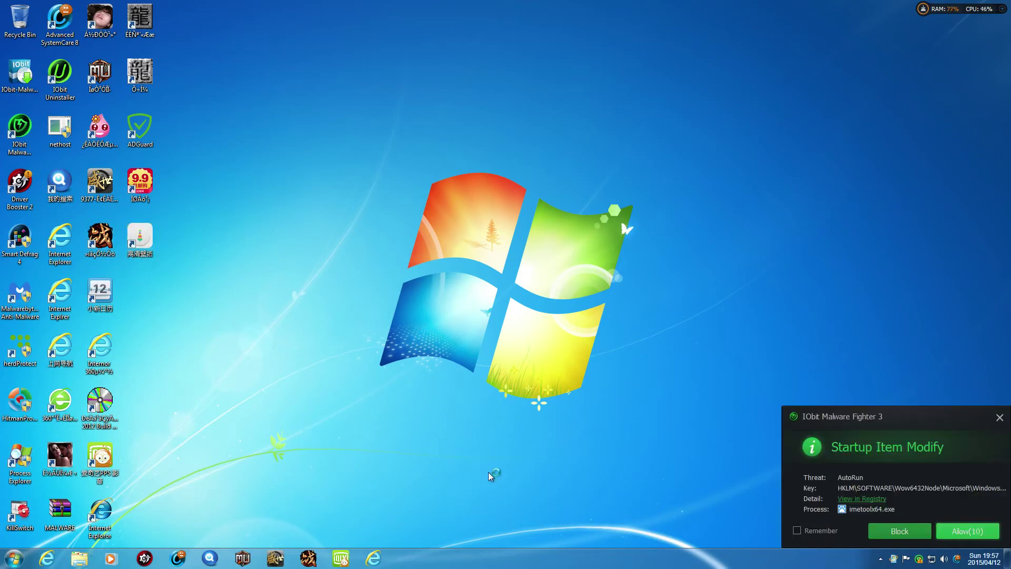
Block the startup item changes from imetoolx64.exe, xxbz.tmp and fmyy.exe, remembering the choice for imetoolx64.exe
click(798, 531)
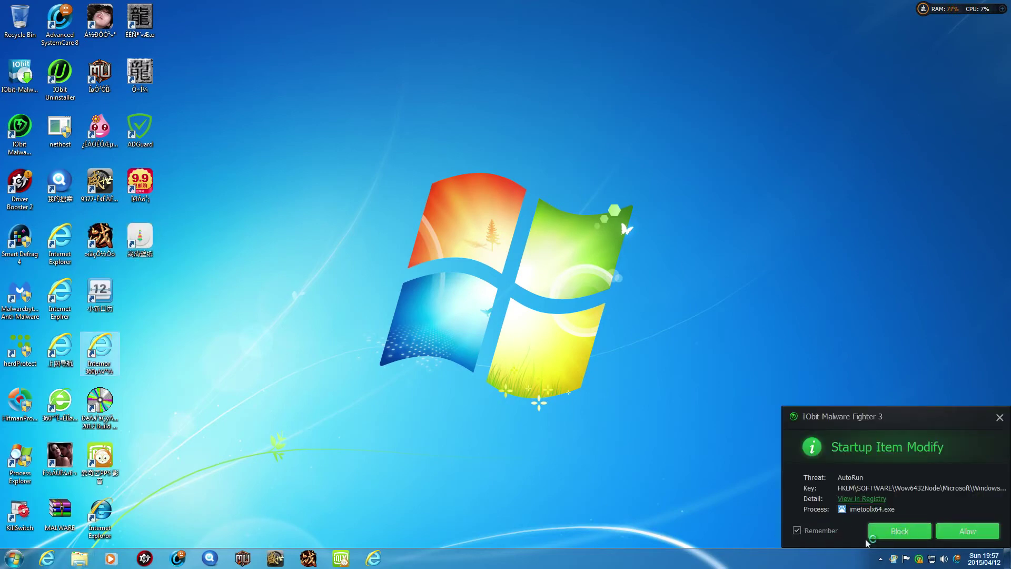
click(869, 536)
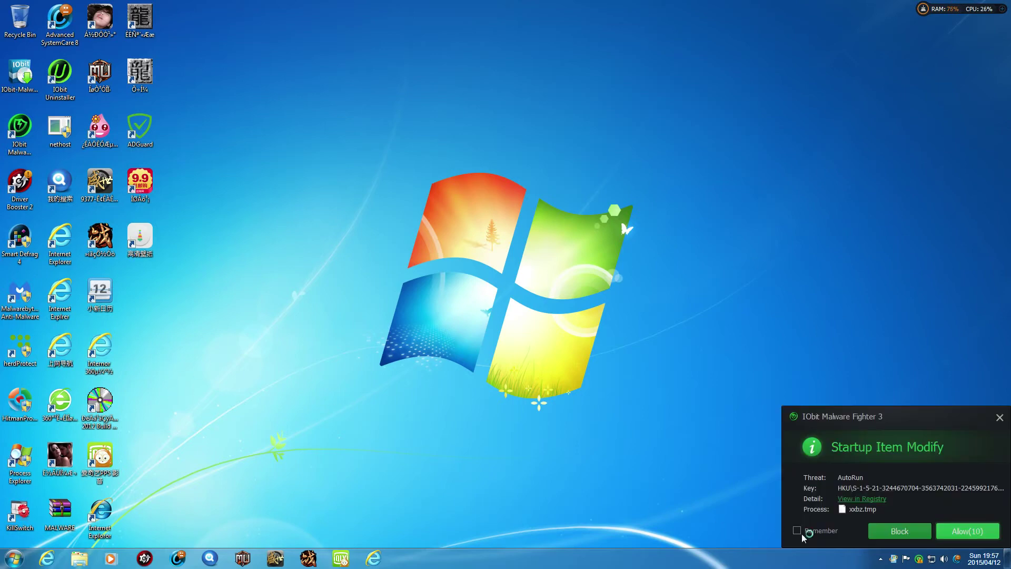
click(874, 533)
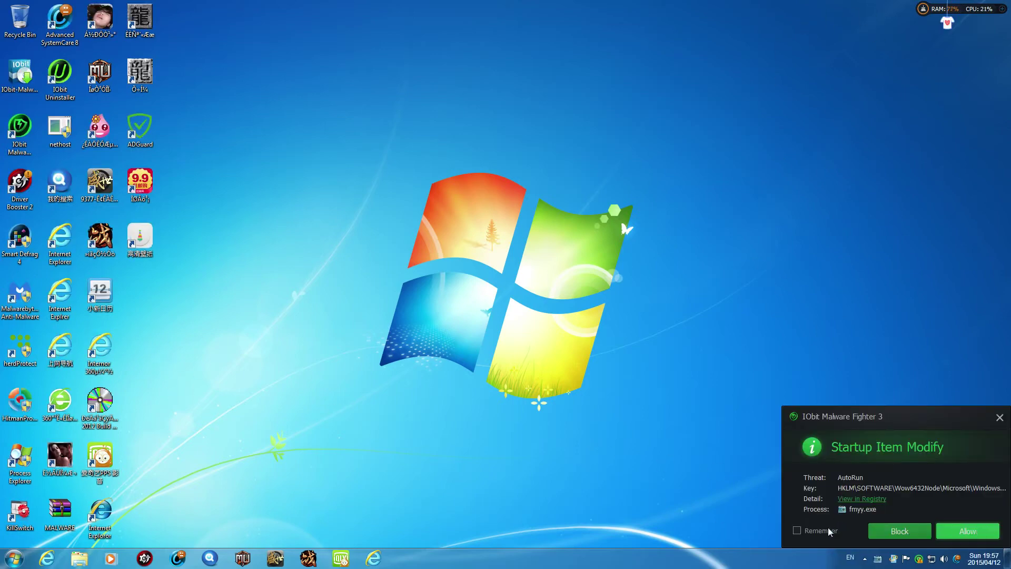
click(871, 533)
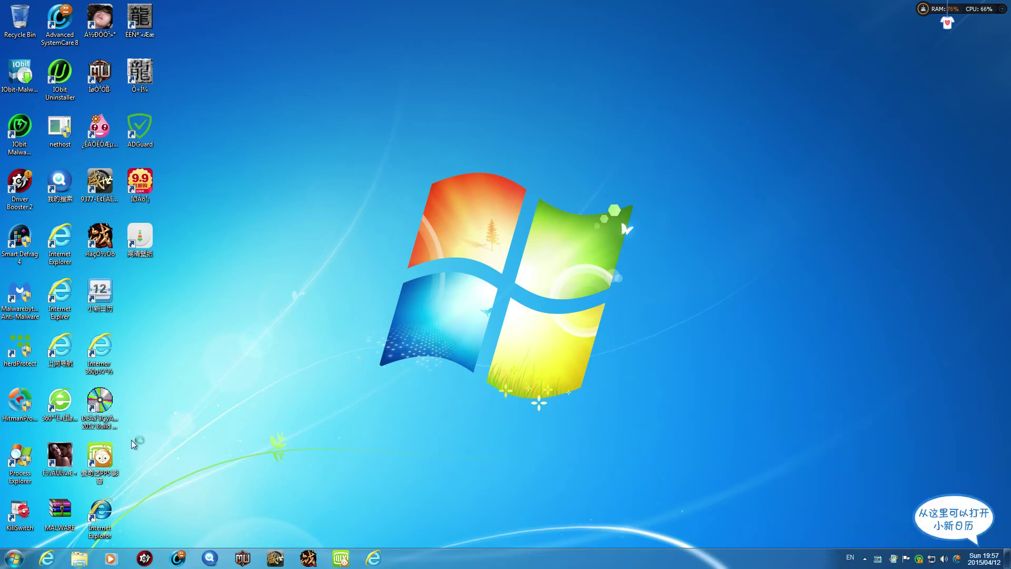
Relaunch Process Explorer and approve its User Account Control request
click(19, 461)
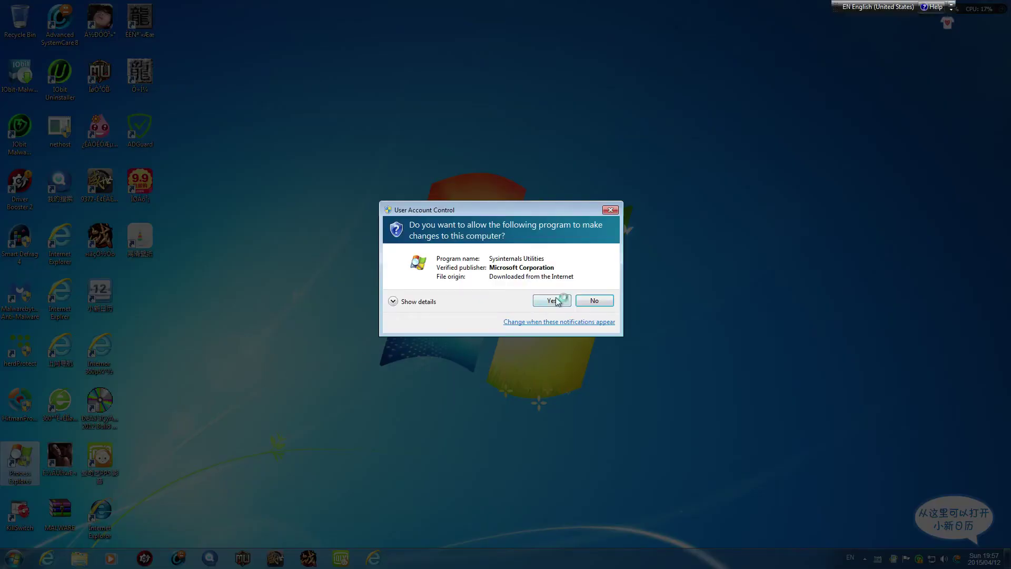
click(553, 301)
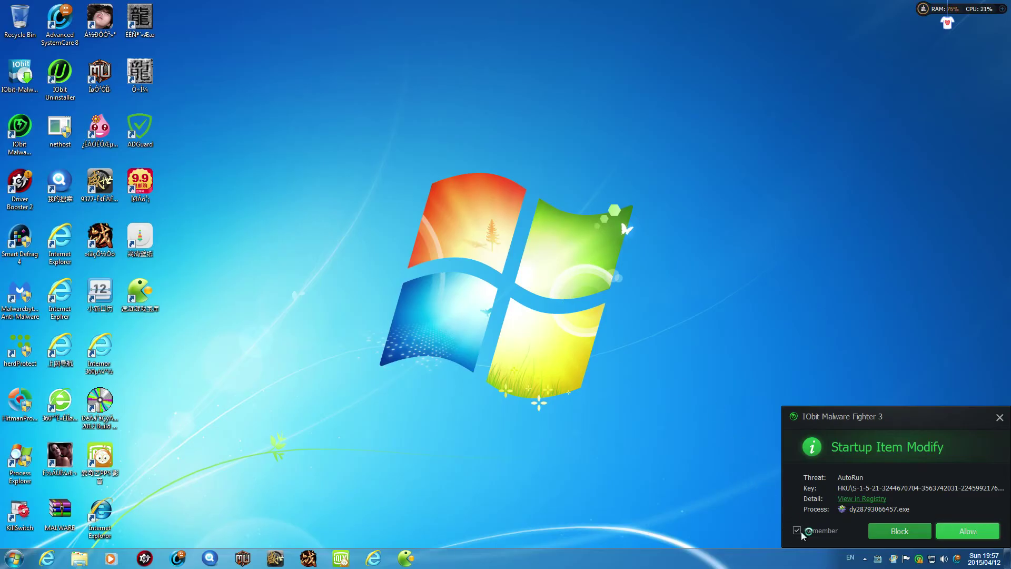
Allow the startup item change from dy28793066457.exe and launch the herdProtect scanner
click(964, 530)
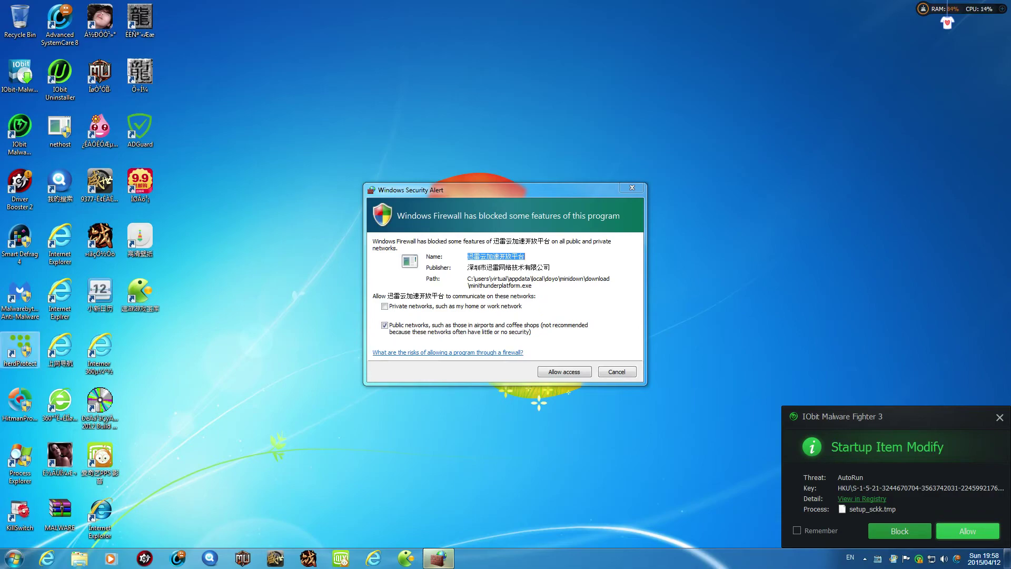
double_click(21, 347)
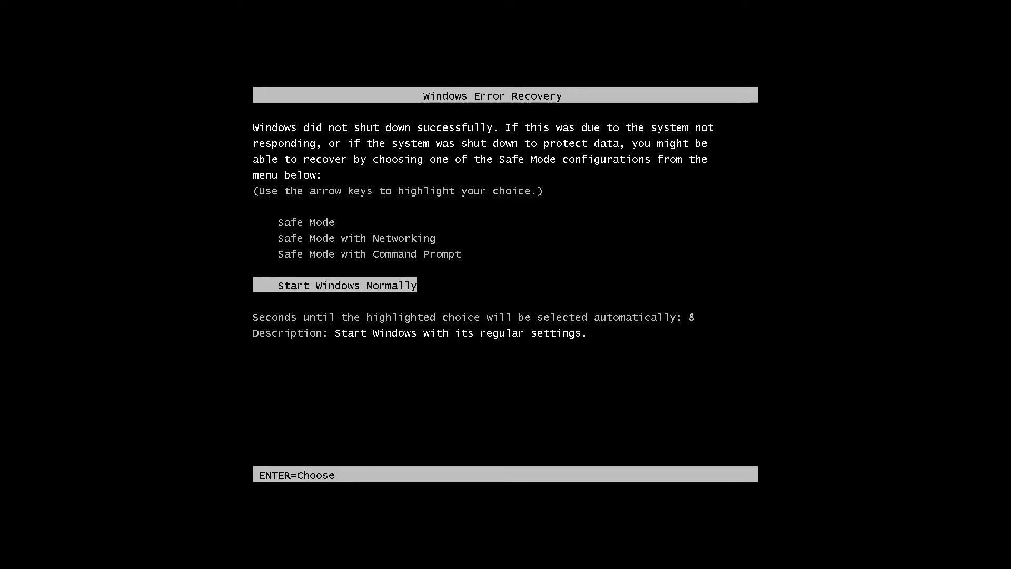
Restore the Windows 7 Professional (Malware Testing) virtual machine to Snapshot 2, discarding its current state
mouse_move(485, 3)
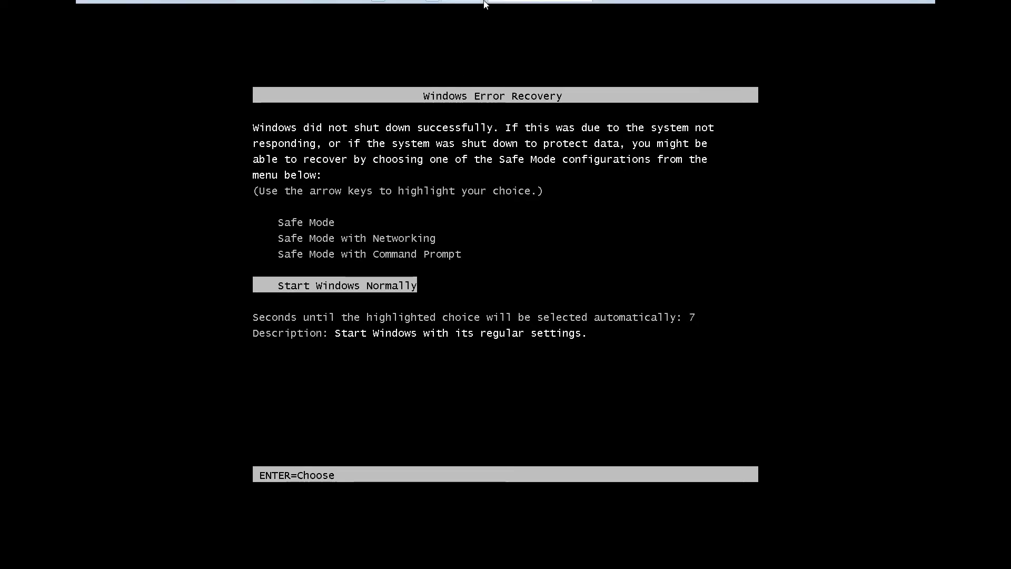
click(324, 7)
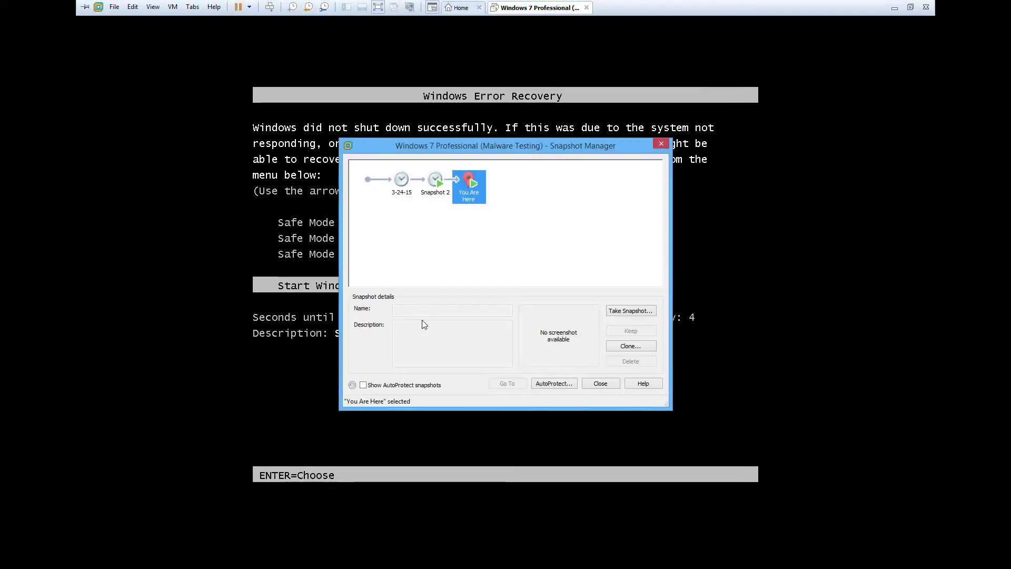
click(435, 184)
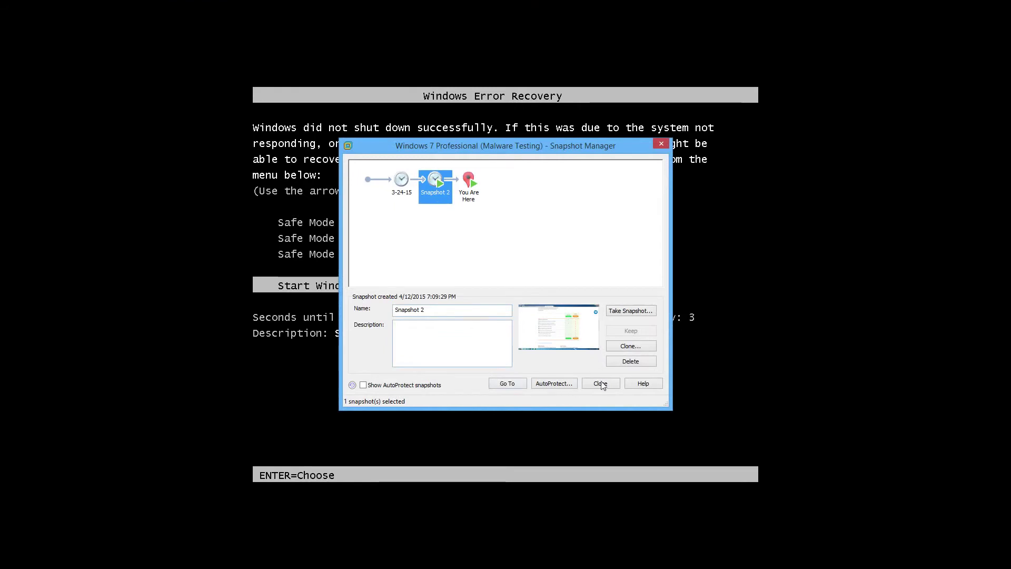
click(507, 384)
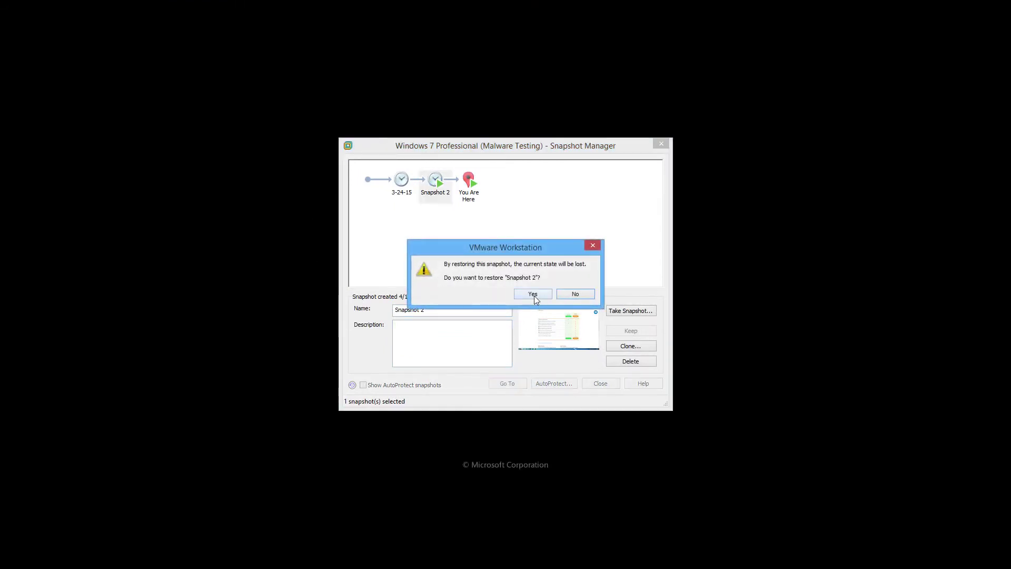
click(533, 294)
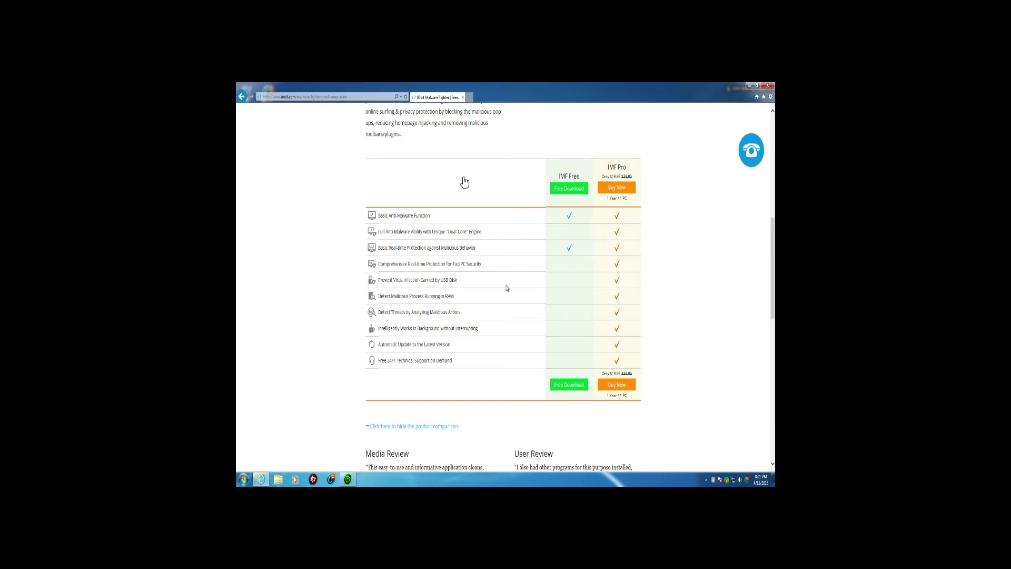
Return the restored virtual machine to full-screen view and close the IObit Malware Fighter window
mouse_move(558, 1)
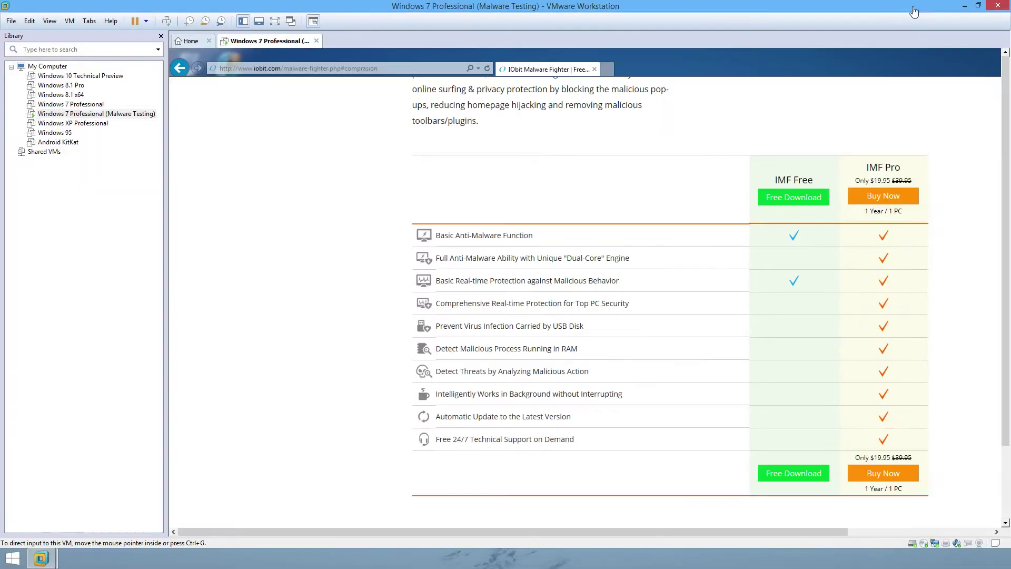
click(909, 7)
click(274, 22)
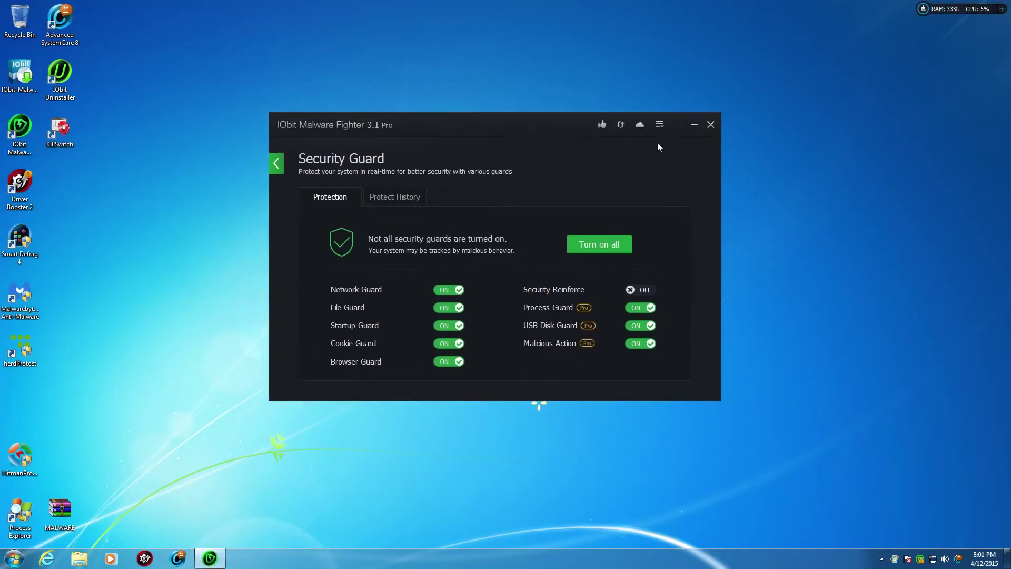
click(709, 125)
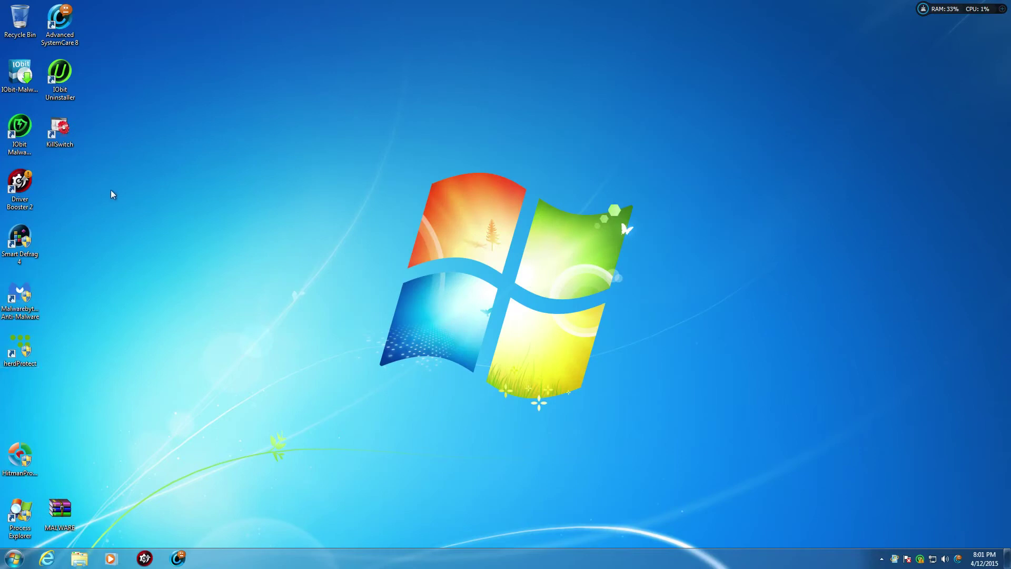
Sort the desktop icons by name in ascending order
right_click(163, 153)
mouse_move(189, 169)
click(278, 171)
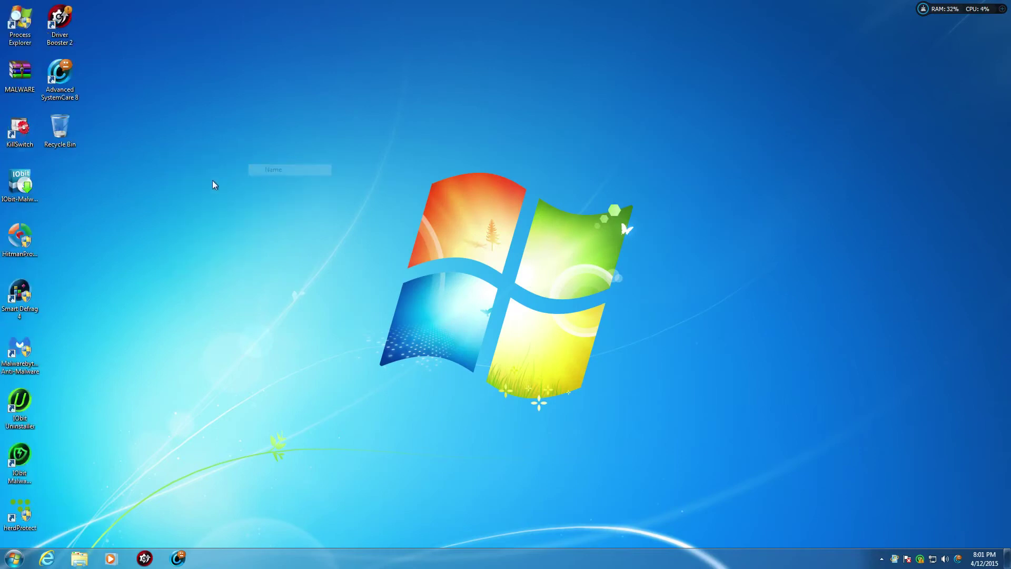
right_click(139, 165)
click(244, 194)
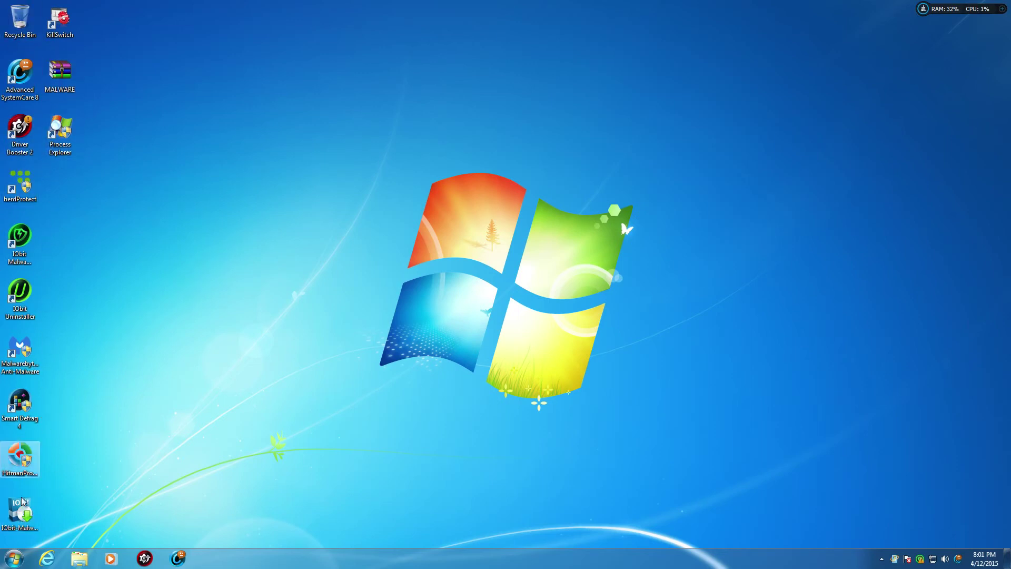
Turn off File Guard in IObit Malware Fighter's security guards and check the guard status list
right_click(65, 79)
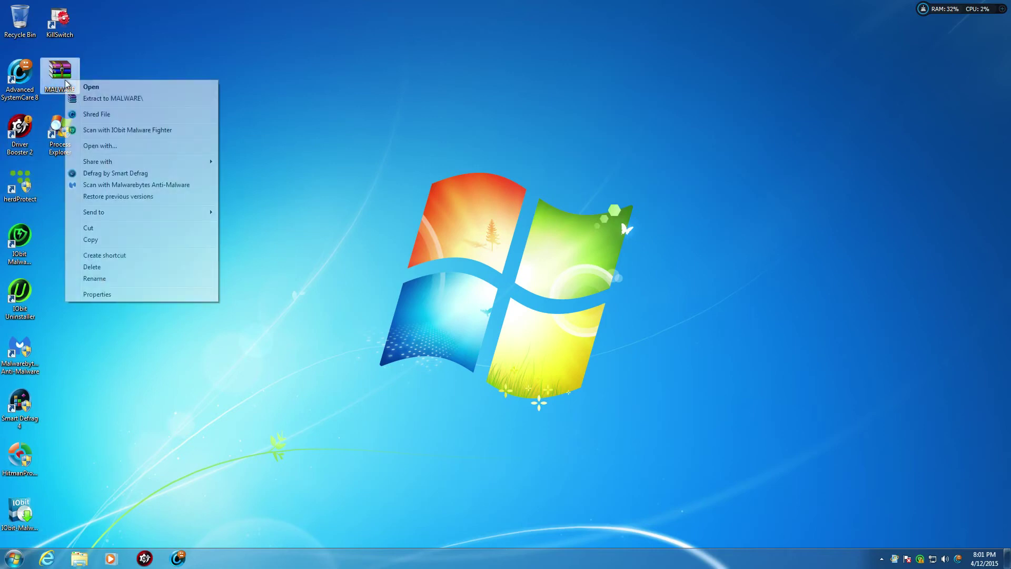
click(489, 180)
right_click(920, 559)
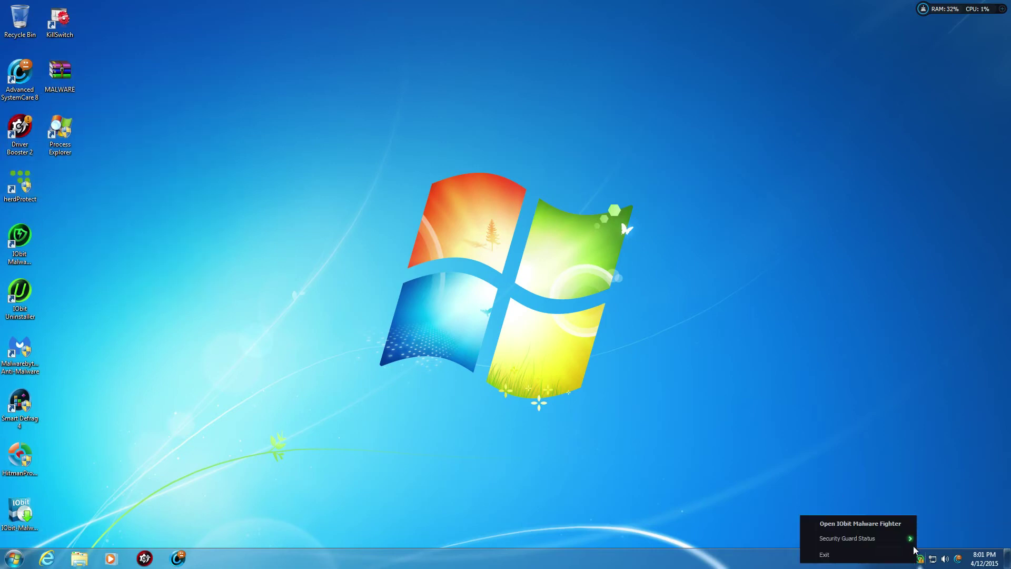
mouse_move(839, 535)
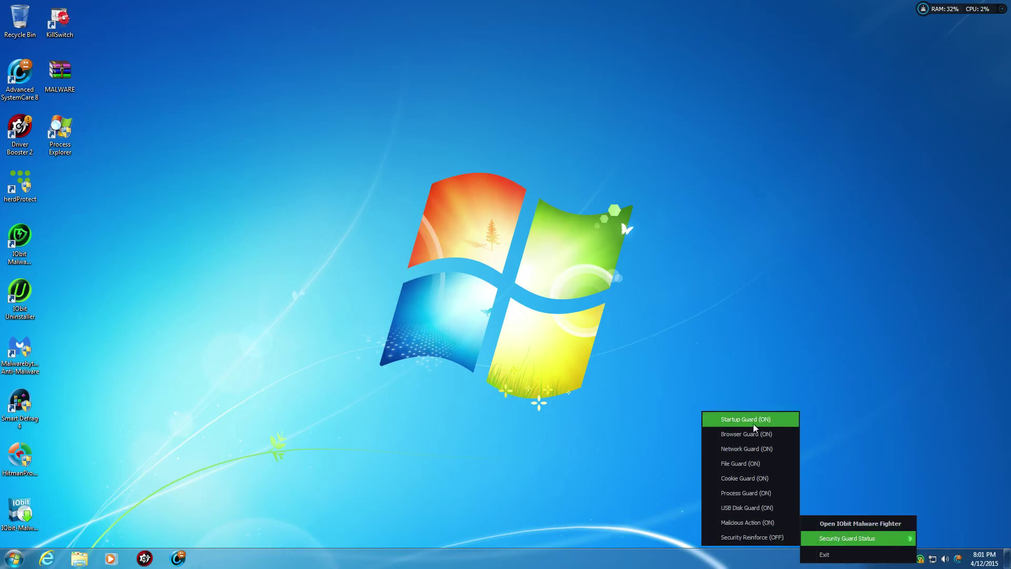
click(754, 462)
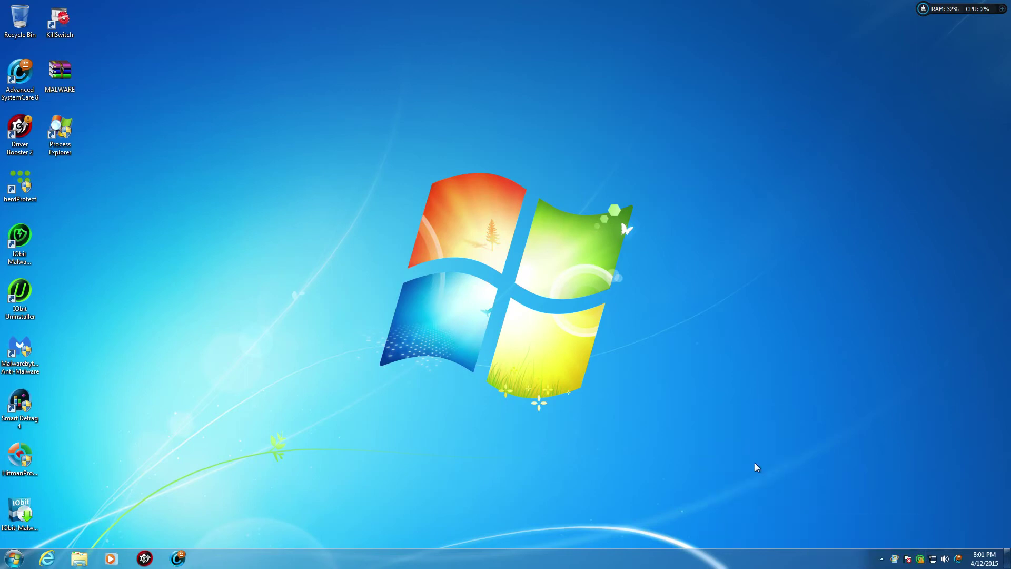
right_click(919, 559)
mouse_move(869, 532)
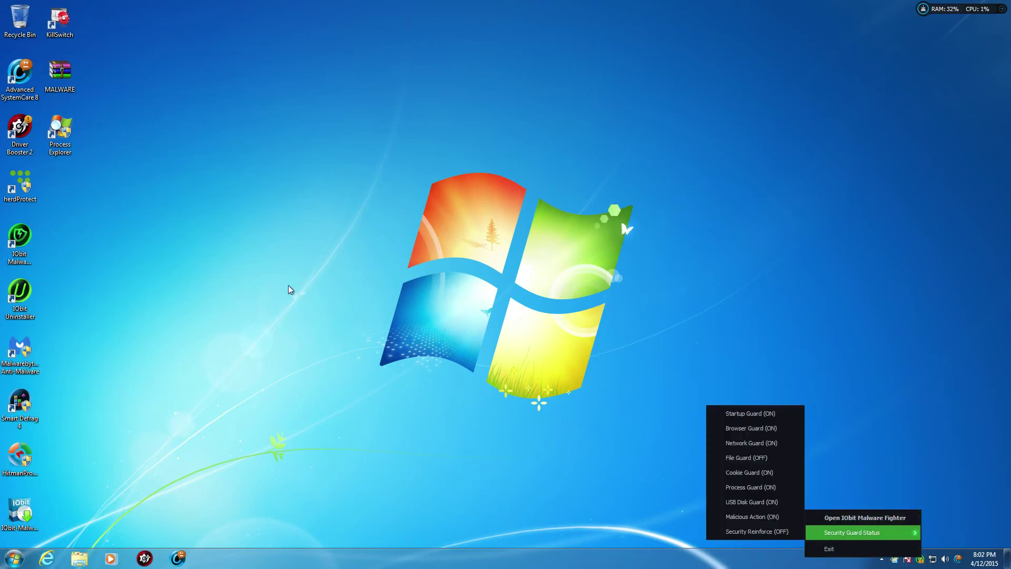
Extract the MALWARE archive on the desktop into its own MALWARE folder, entering the archive password
right_click(52, 70)
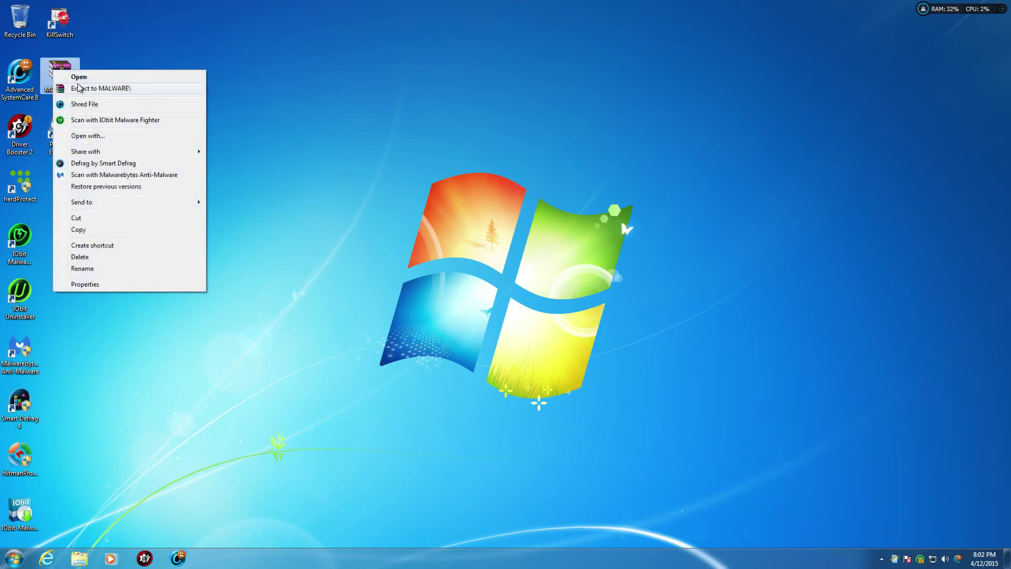
click(79, 88)
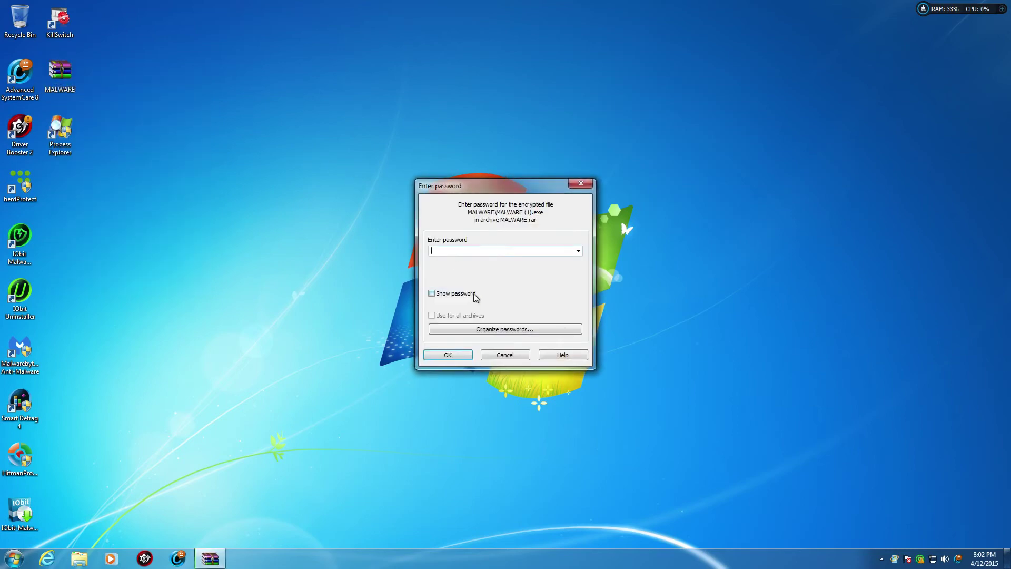
text(••••••)
key(Return)
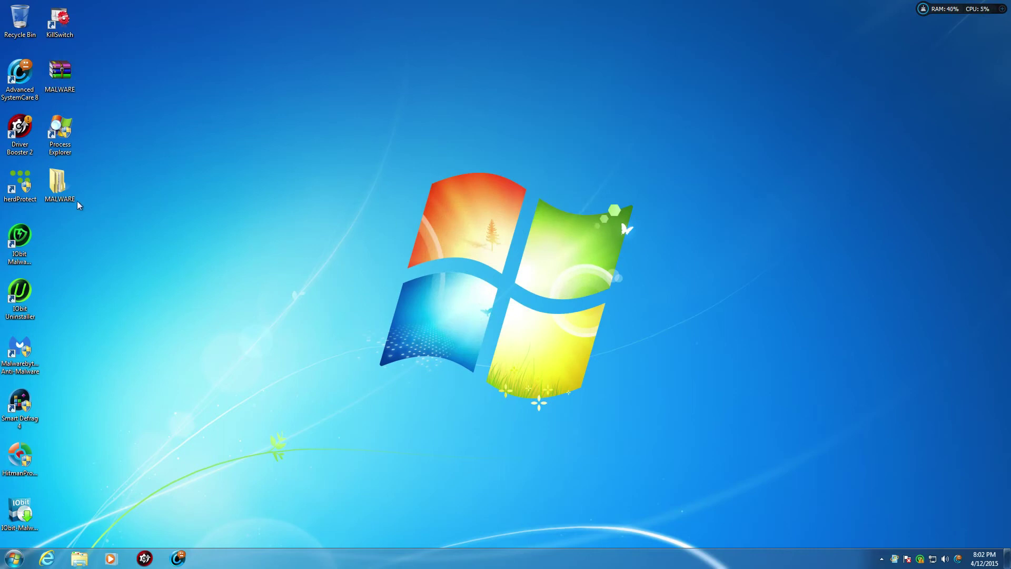
Open the extracted MALWARE folder, look at the files in its inner MALWARE folder and return to the parent folder
click(62, 187)
key(Return)
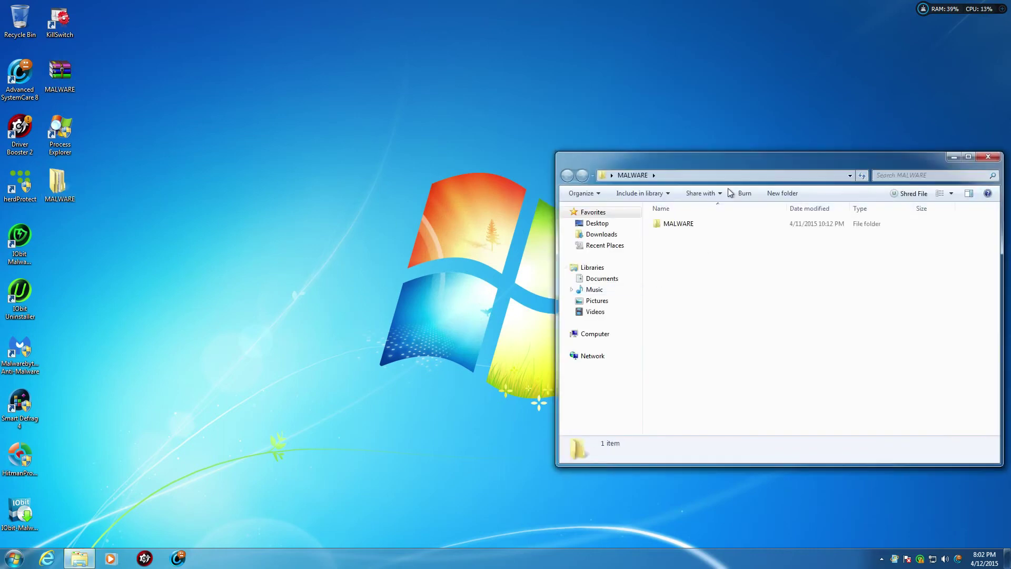
drag(726, 165, 469, 135)
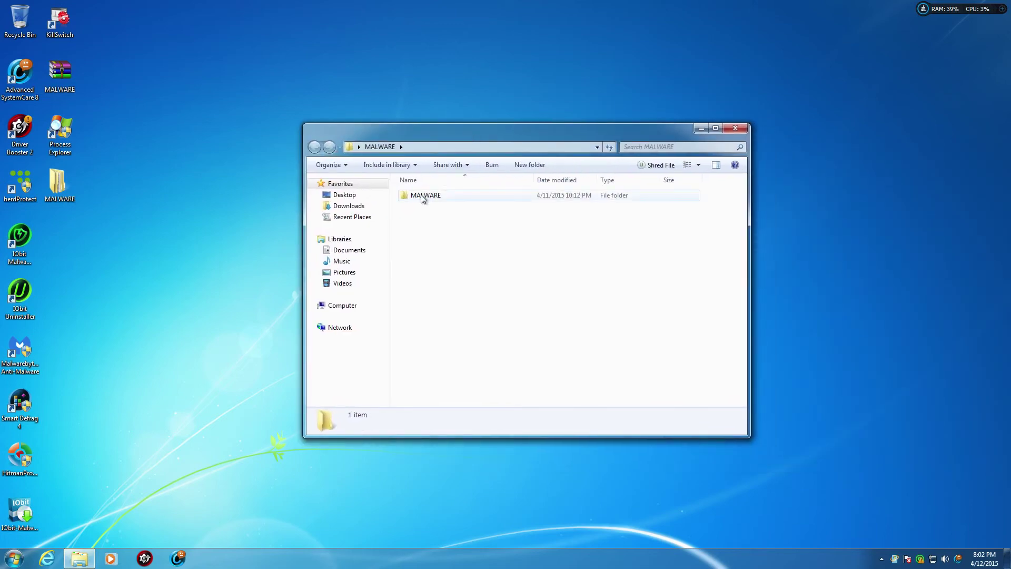
double_click(422, 197)
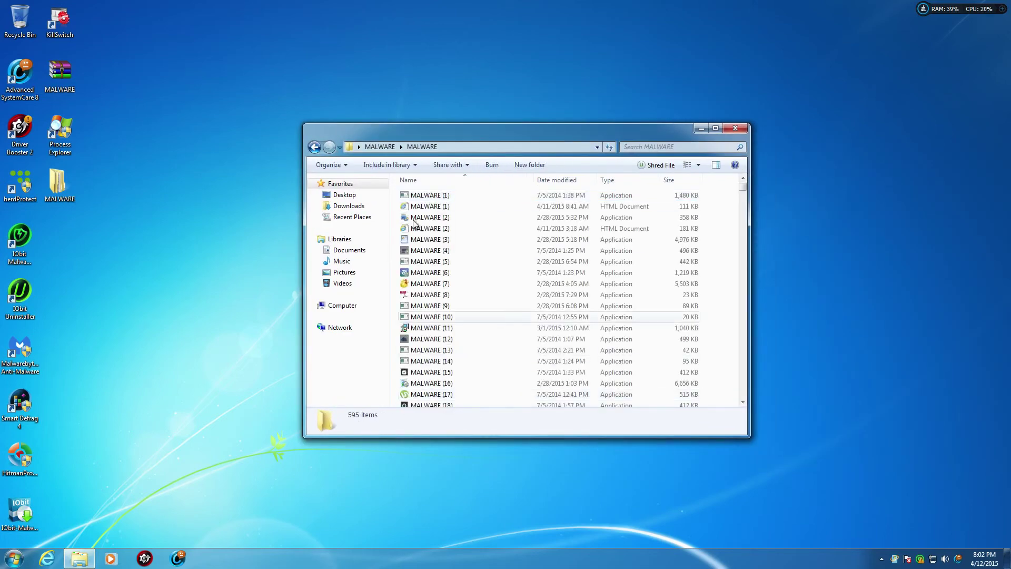
key(BackSpace)
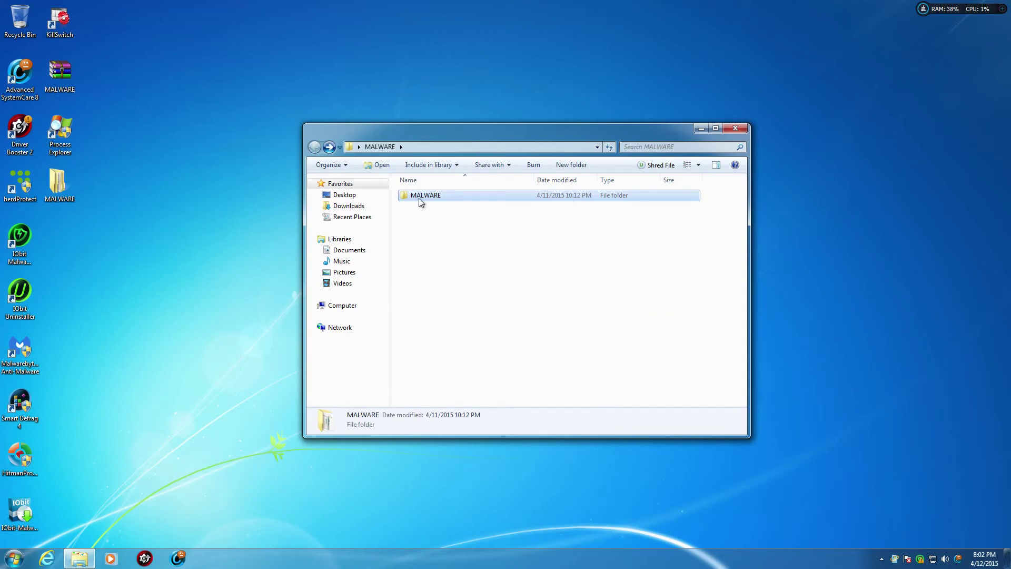
Scan the inner MALWARE folder with IObit Malware Fighter and repair all detected threats
right_click(421, 203)
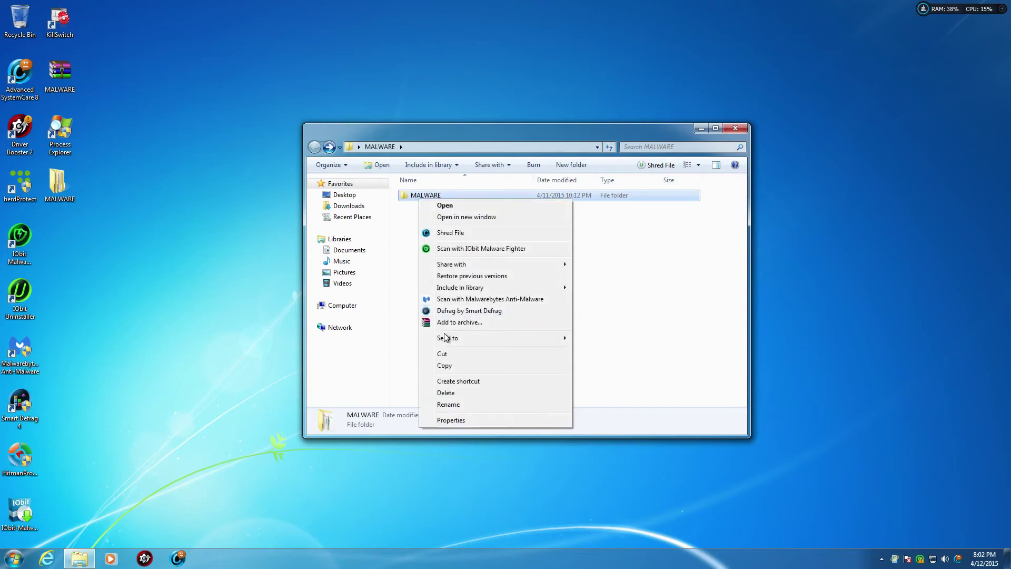
click(484, 250)
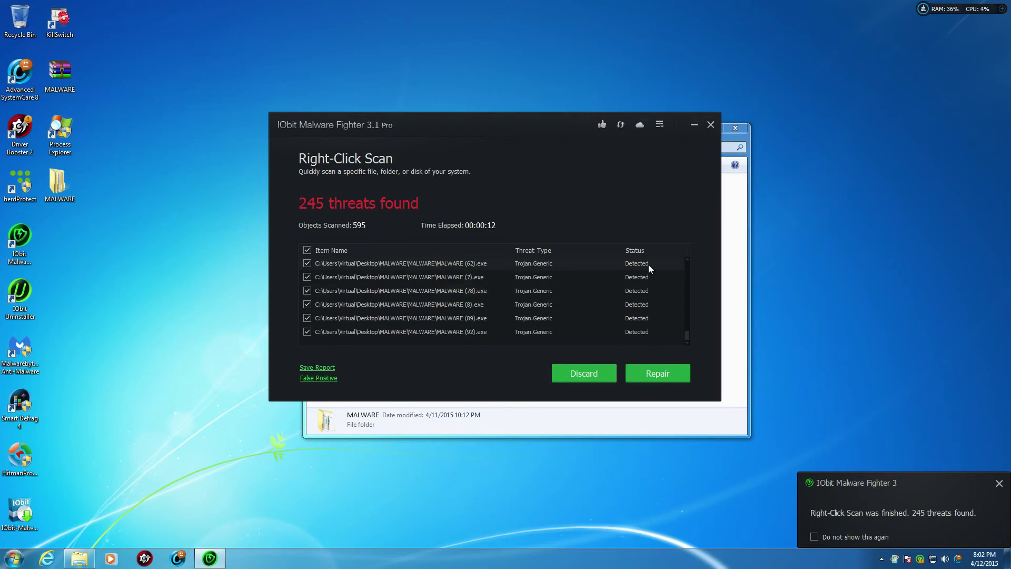
right_click(381, 263)
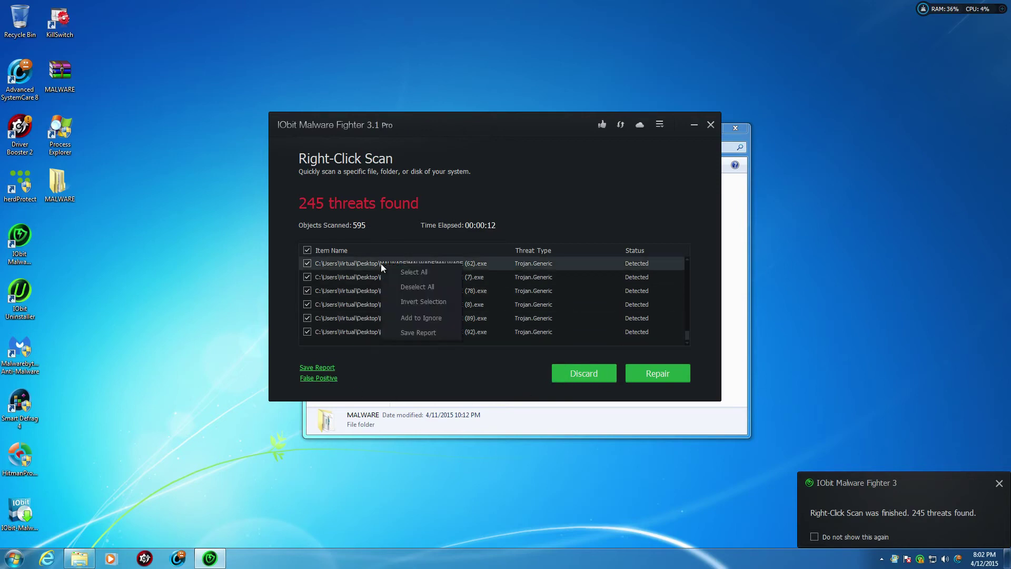
click(570, 215)
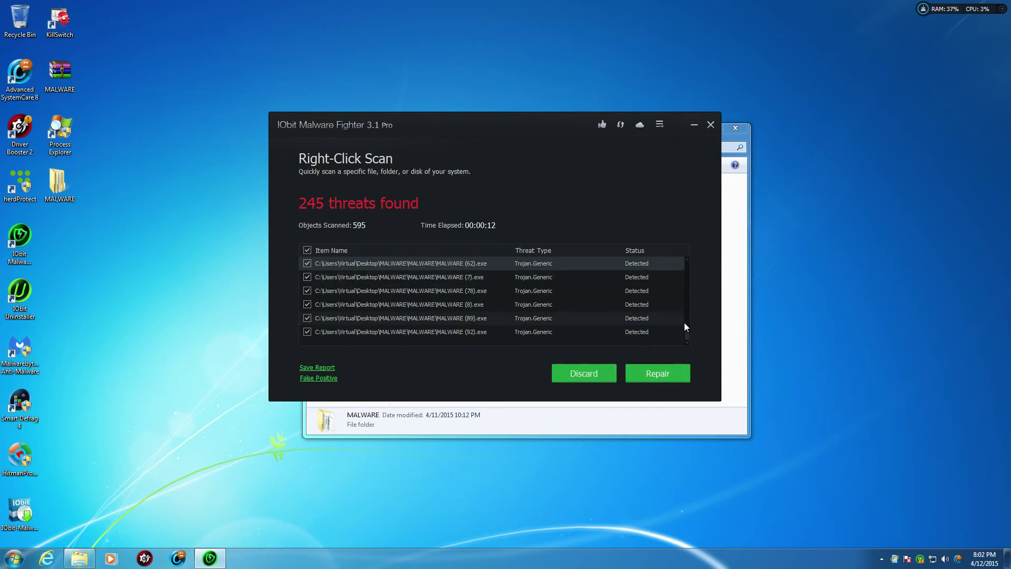
scroll(679, 321, up, 10)
right_click(422, 289)
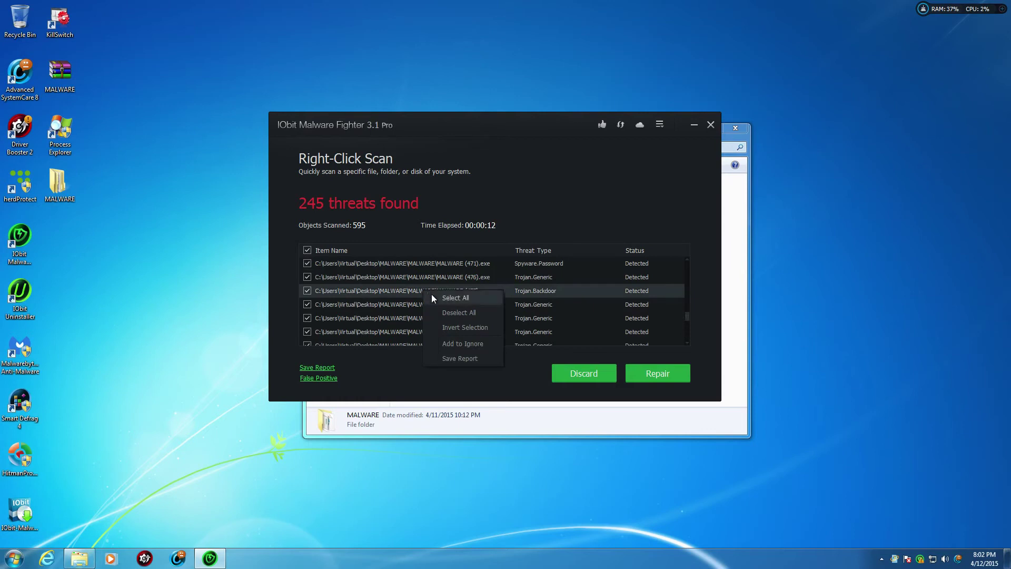
click(434, 298)
click(664, 375)
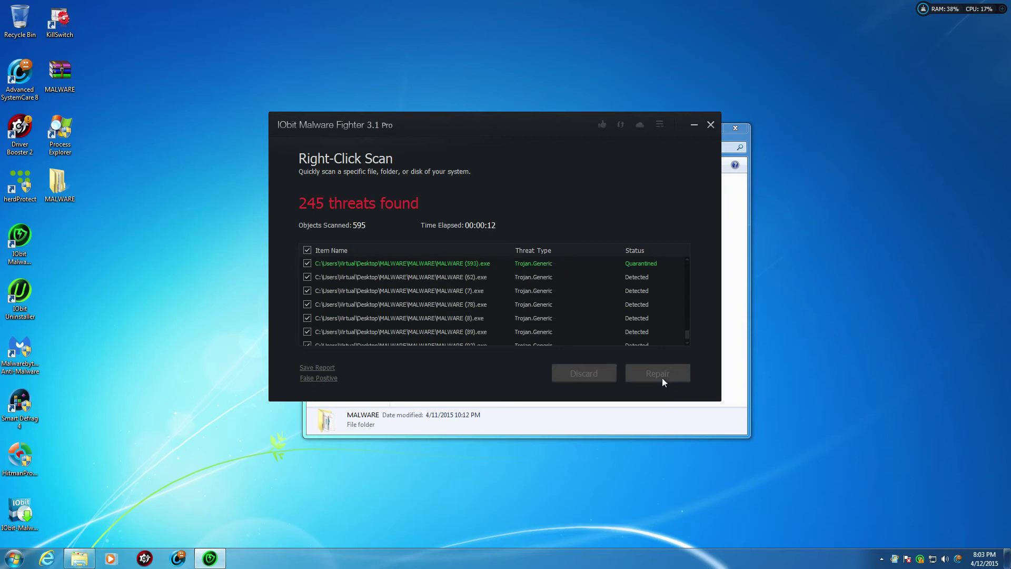
click(661, 377)
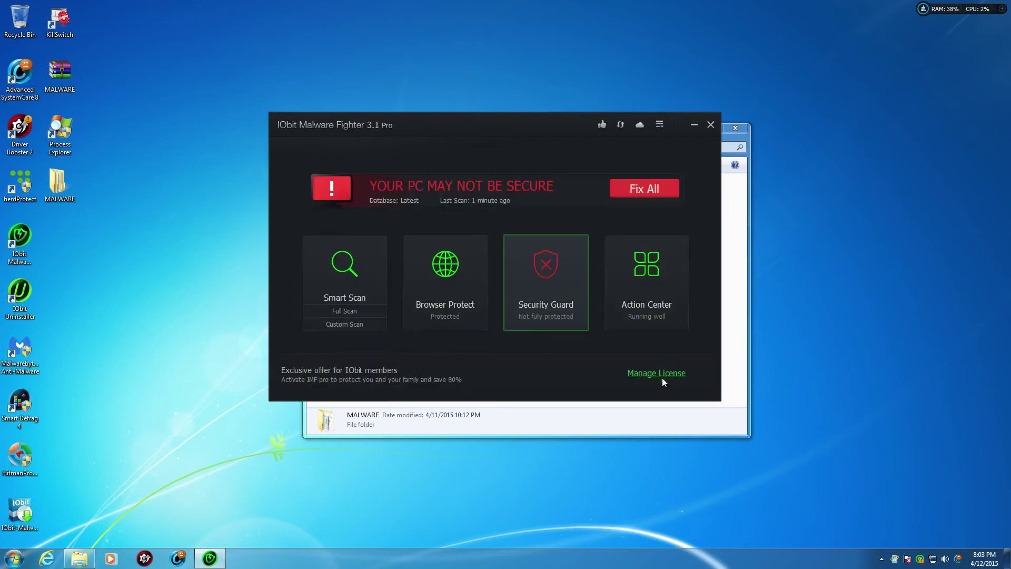
click(711, 124)
right_click(417, 195)
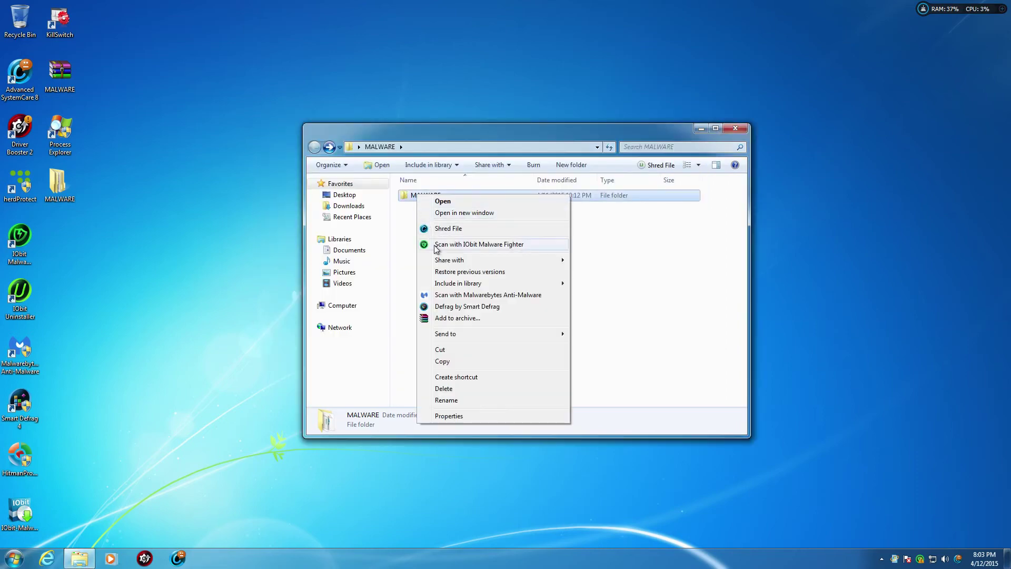
click(434, 245)
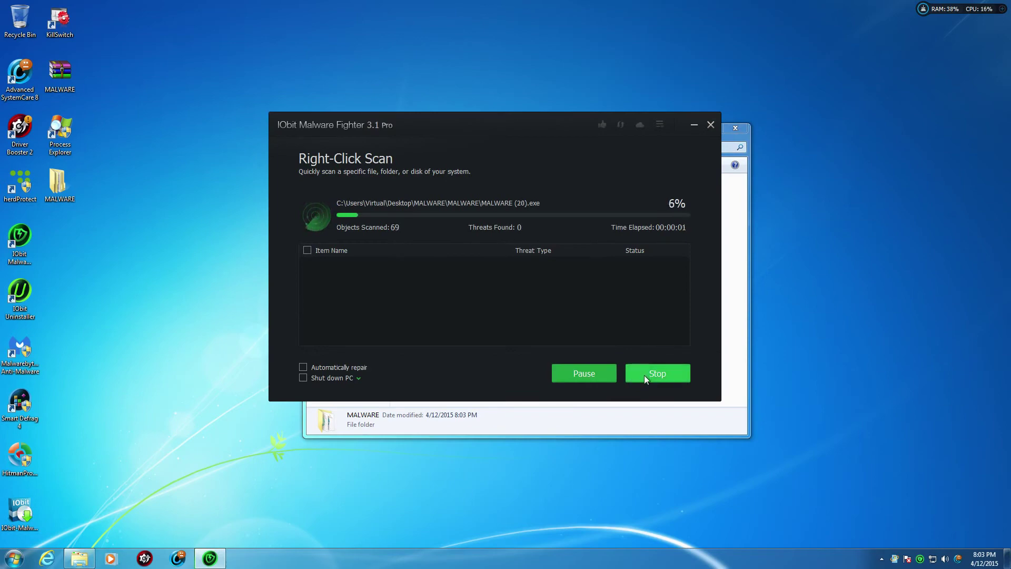
click(644, 375)
click(533, 314)
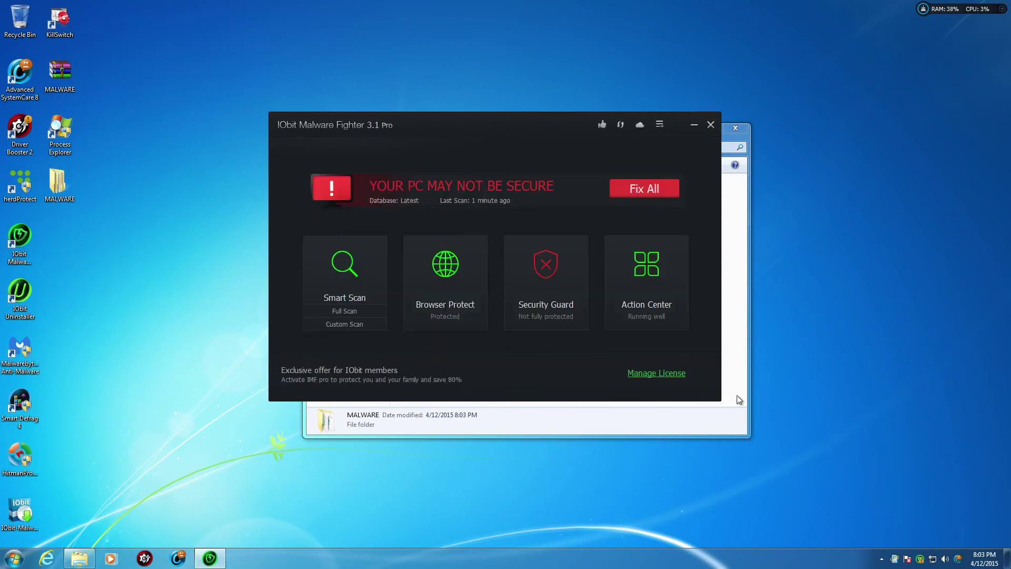
Turn File Guard back on in the Security Guard settings and close IObit Malware Fighter
click(570, 299)
click(442, 308)
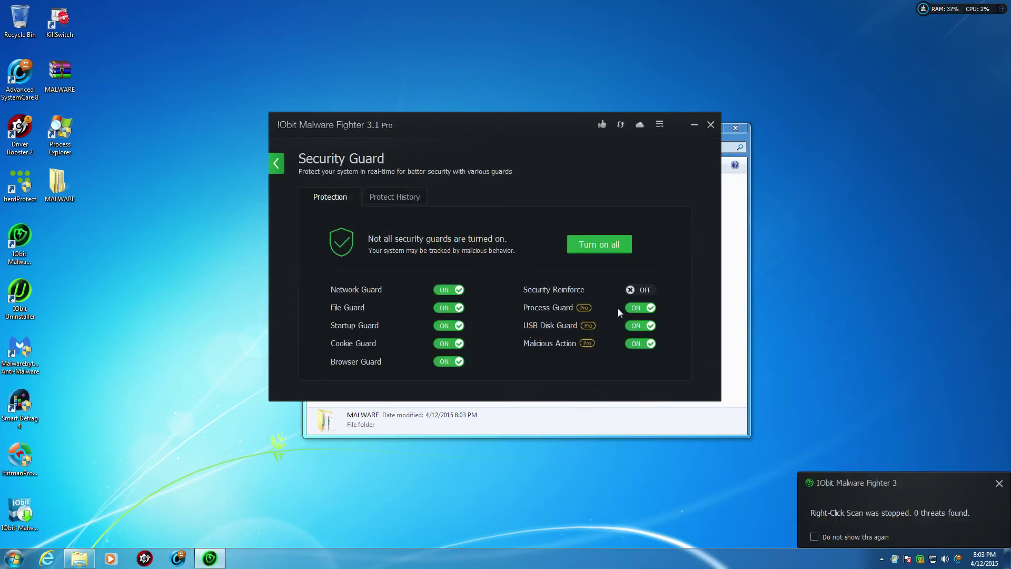
click(705, 128)
Rescan the inner MALWARE folder with IObit Malware Fighter and dismiss the scan results
right_click(417, 197)
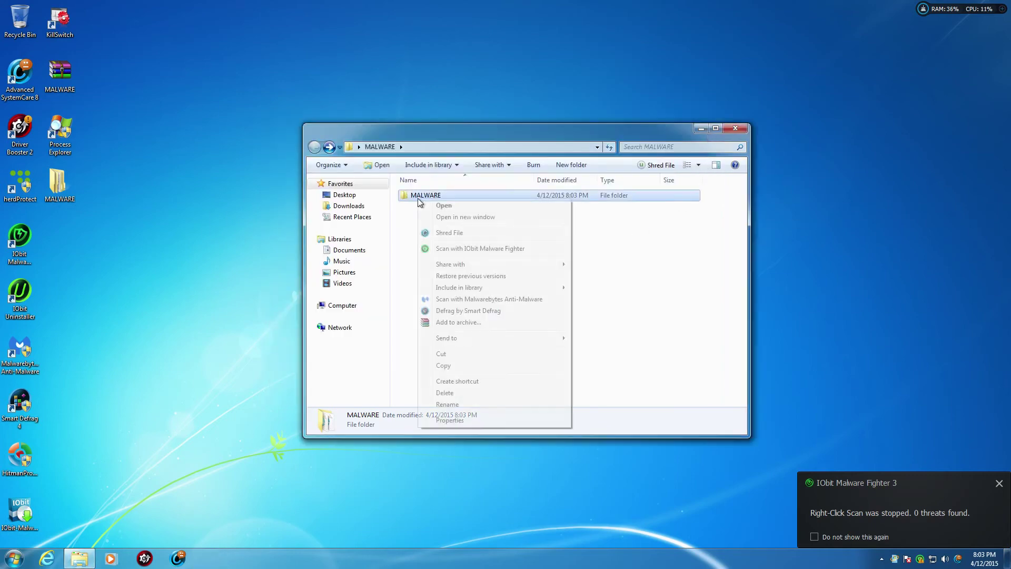
click(513, 356)
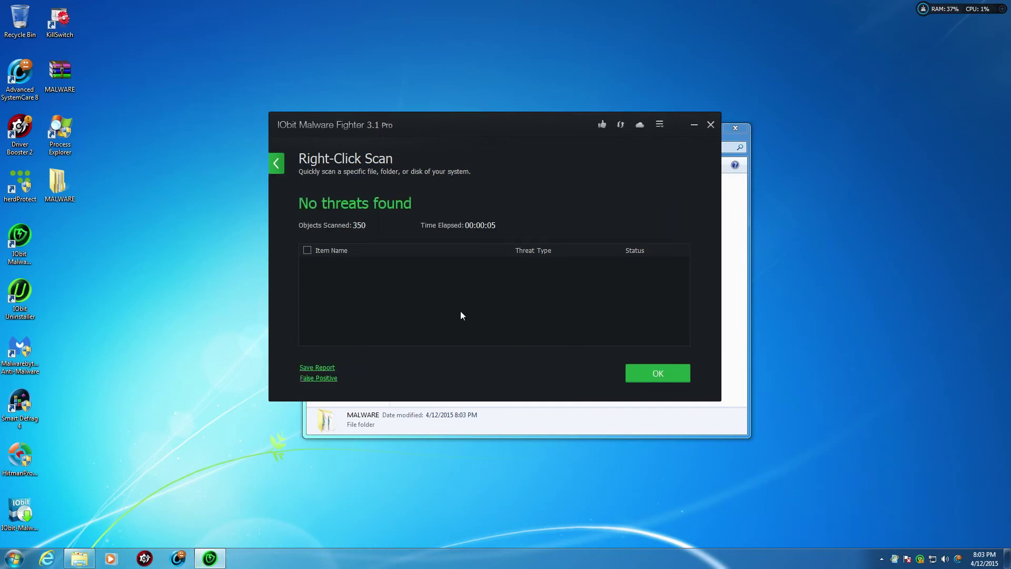
click(688, 372)
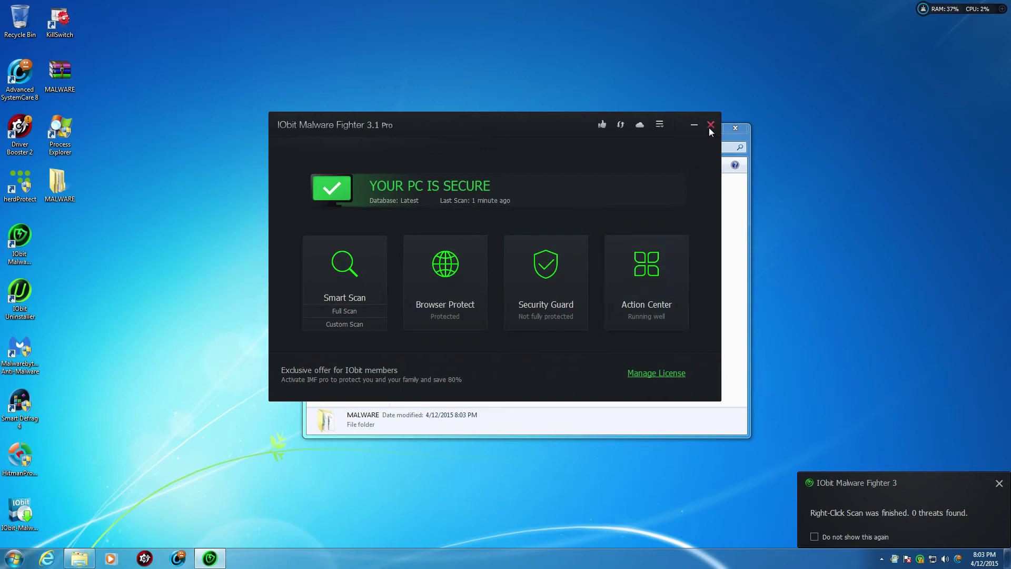
click(1000, 483)
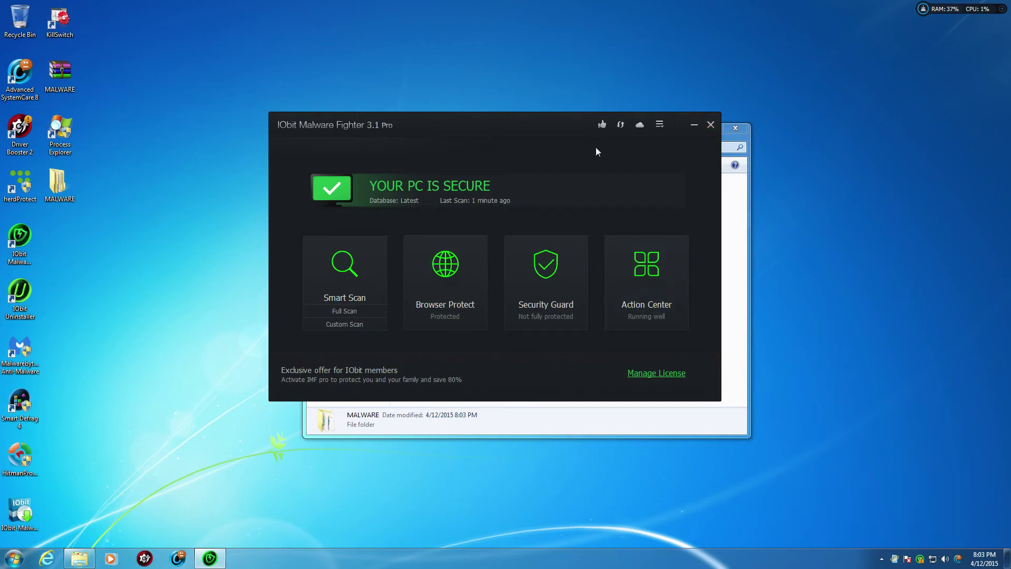
click(706, 123)
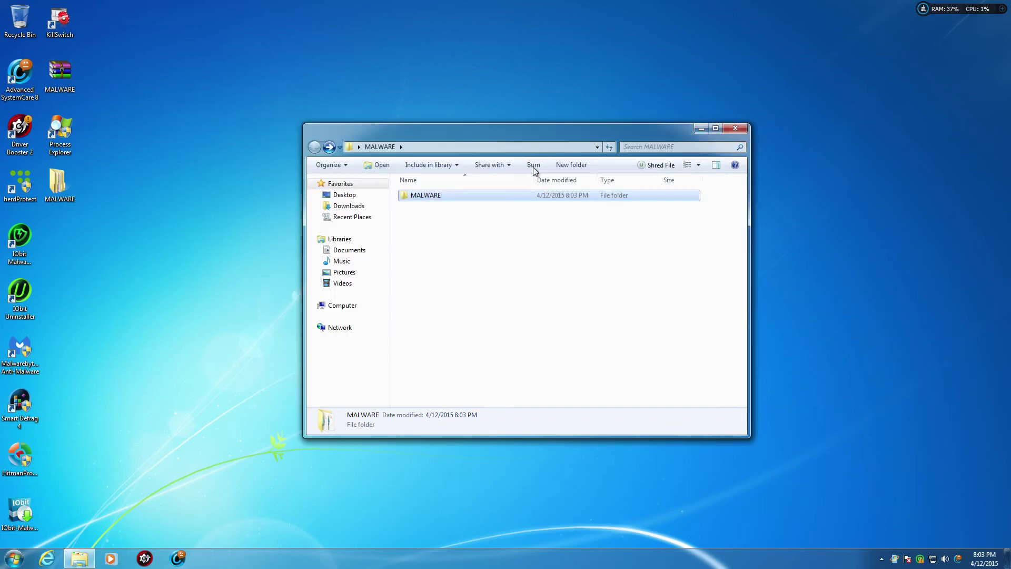
Open the inner MALWARE folder to show its remaining files and launch the Windows Calculator
drag(532, 135, 524, 122)
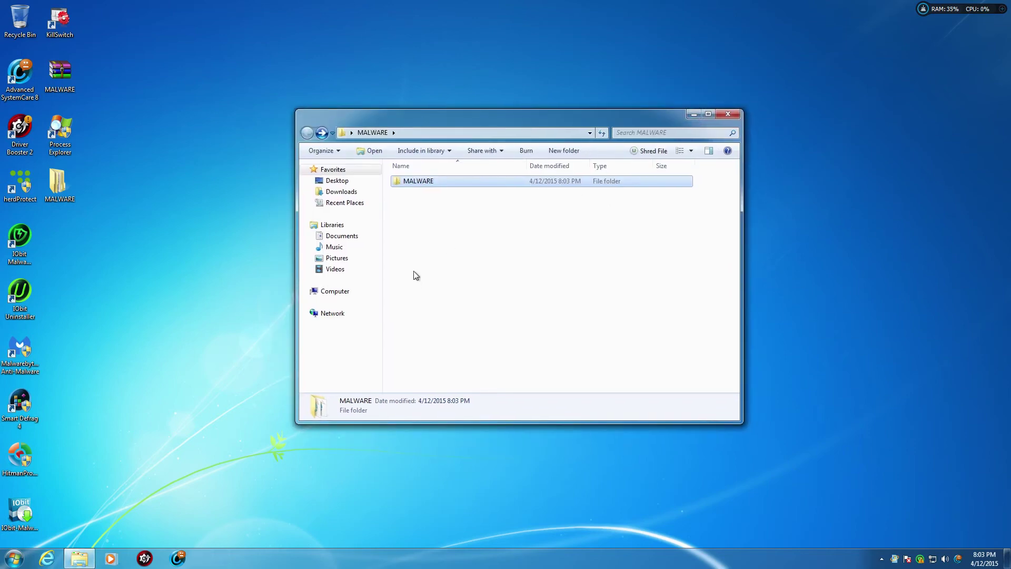
double_click(414, 182)
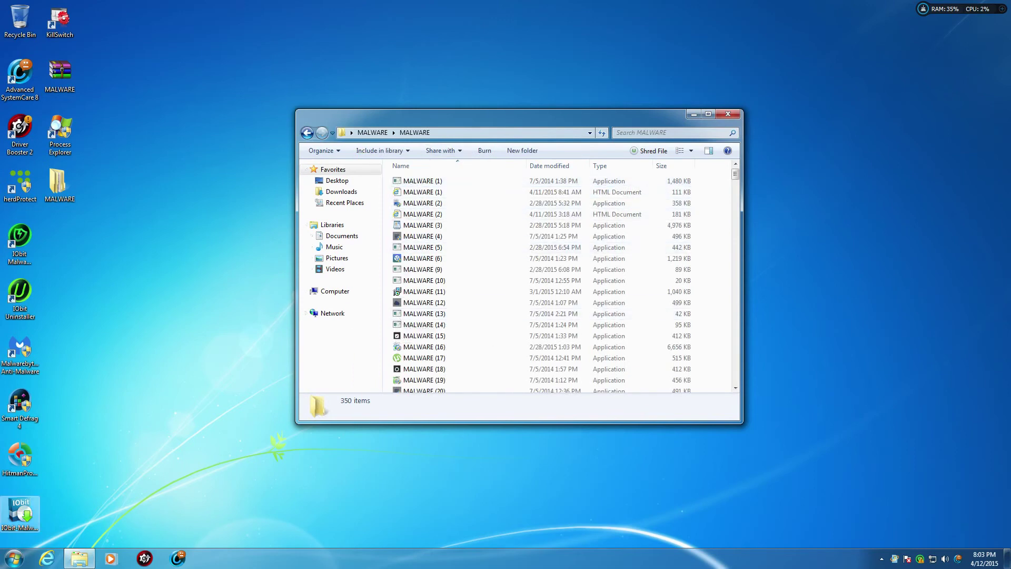
click(14, 557)
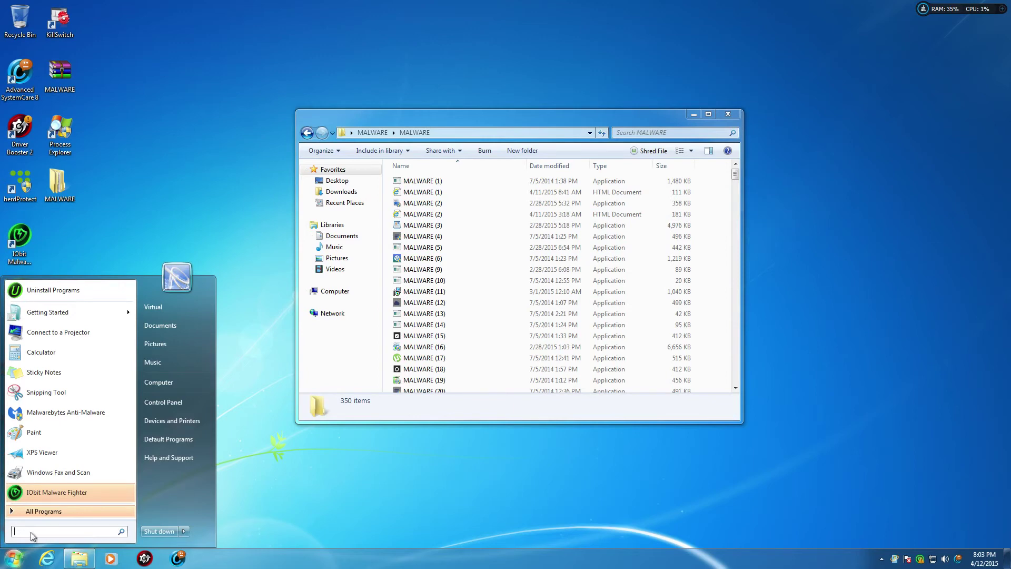
text(calc)
key(Return)
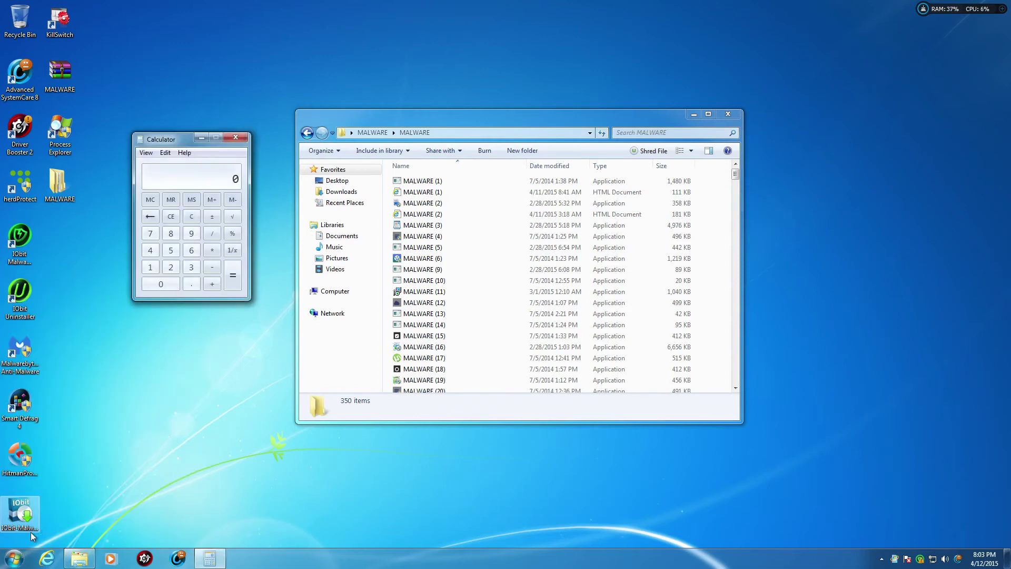
Calculate the share of removed samples as 595 minus 350, divided by 595, and close the calculator
text(595)
key(minus)
text(350)
key(Return)
key(slash)
text(595)
key(Return)
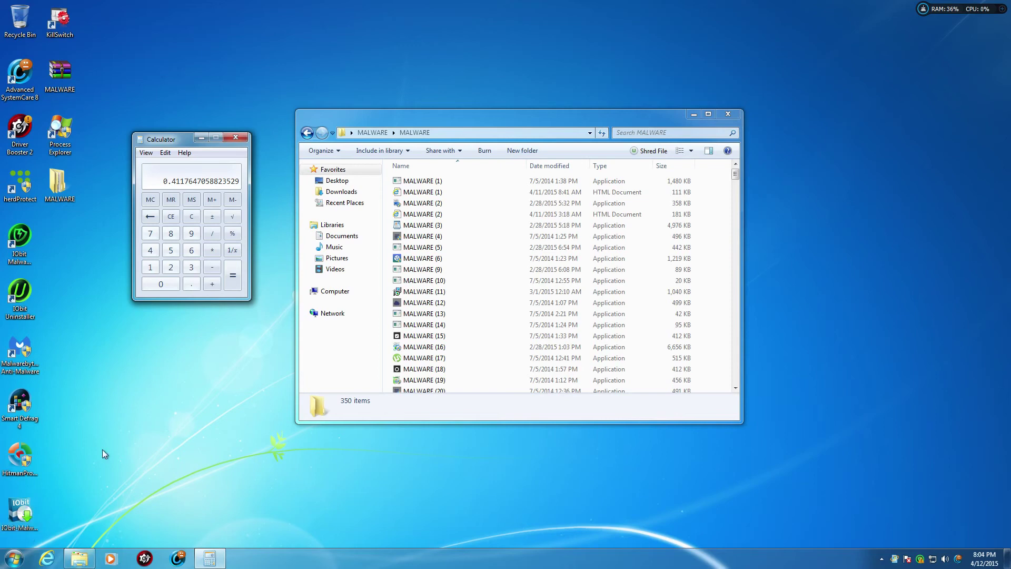
click(194, 218)
click(236, 138)
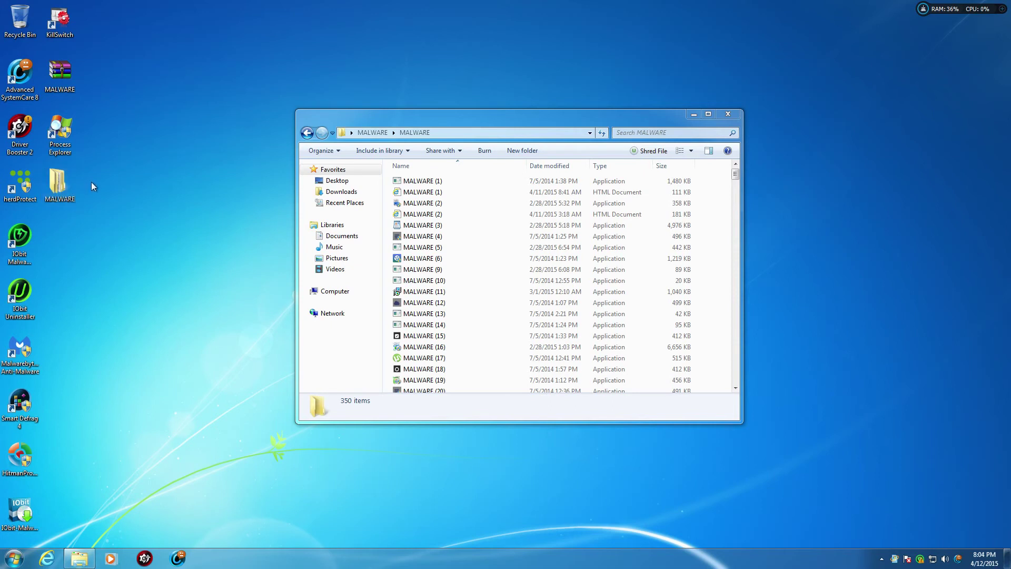
drag(468, 115, 394, 104)
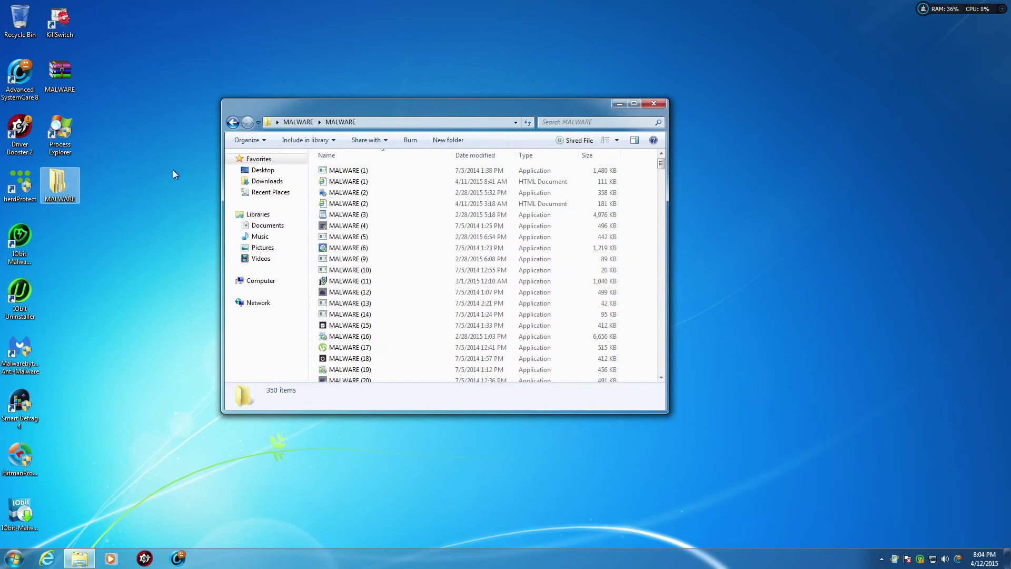
Start Process Explorer with administrator permission and move the MALWARE folder window clear of it
drag(450, 115, 338, 169)
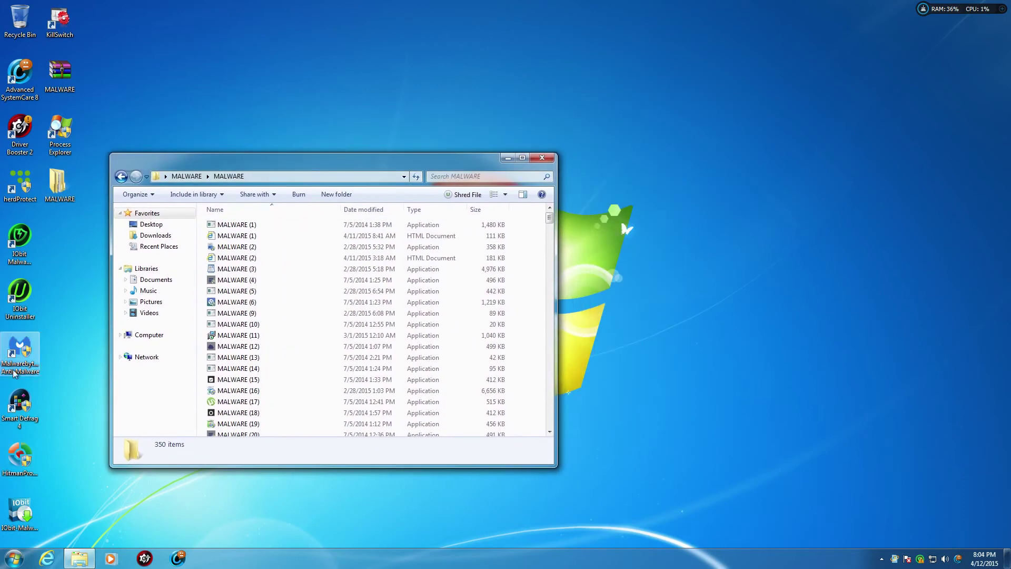
double_click(61, 127)
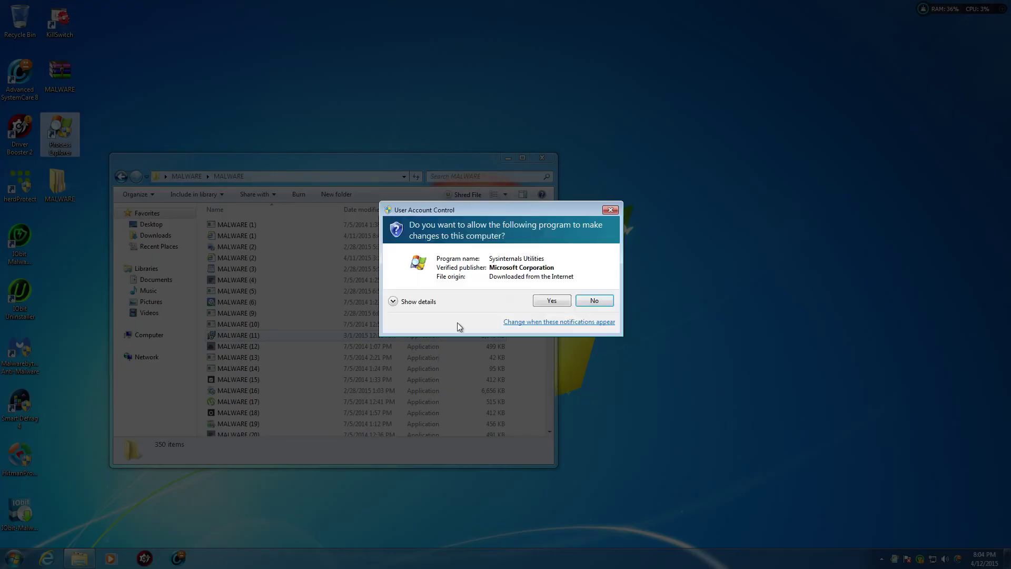
click(551, 303)
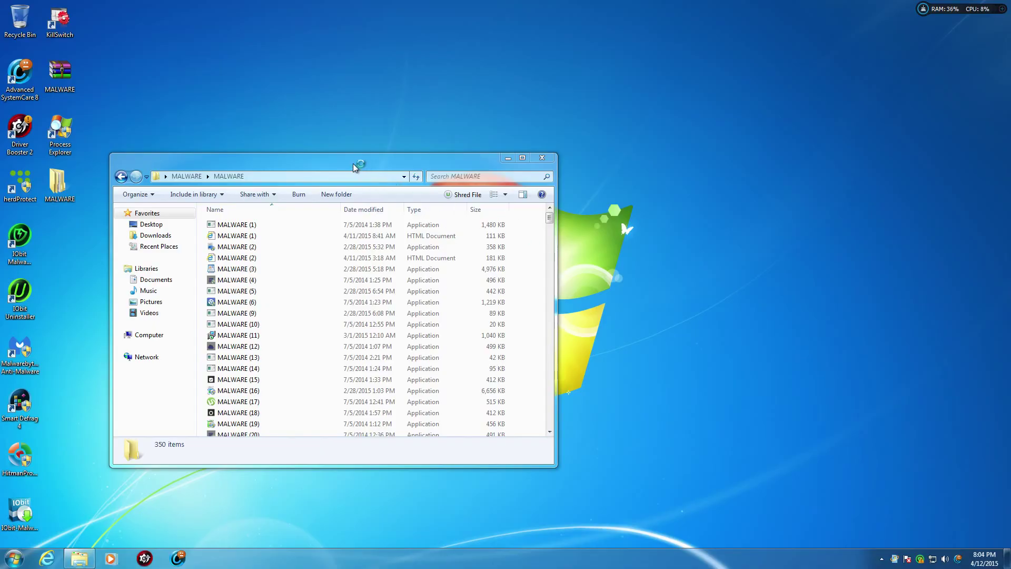
drag(354, 165, 284, 171)
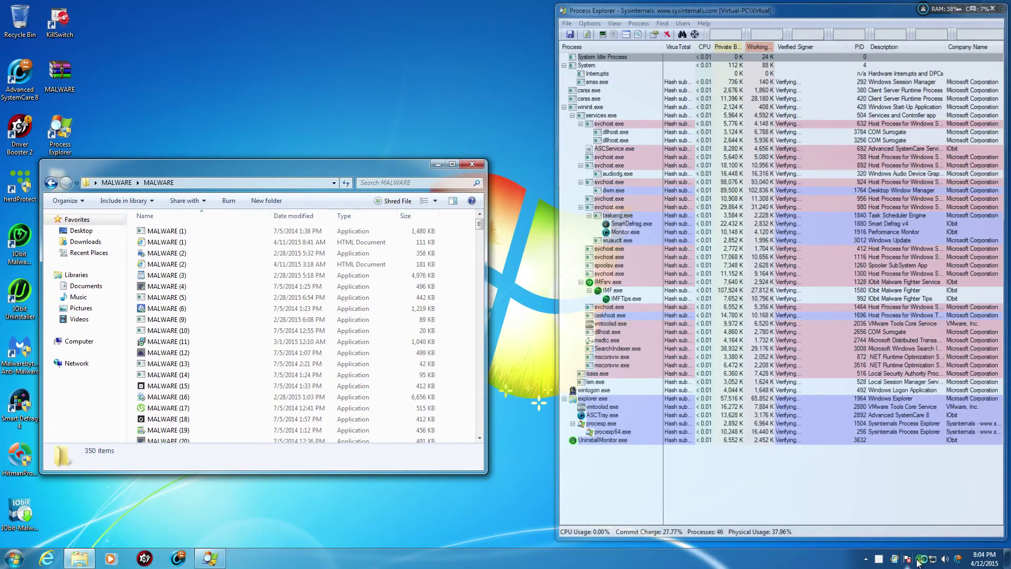
Turn on Security Reinforce in IObit Malware Fighter's Security Guard settings and close the program
click(548, 287)
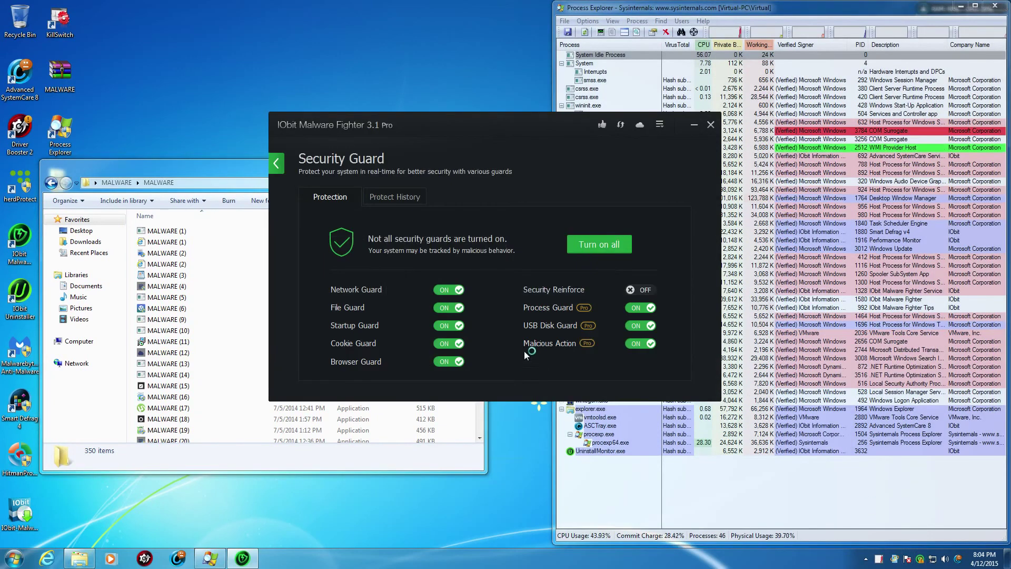
click(644, 289)
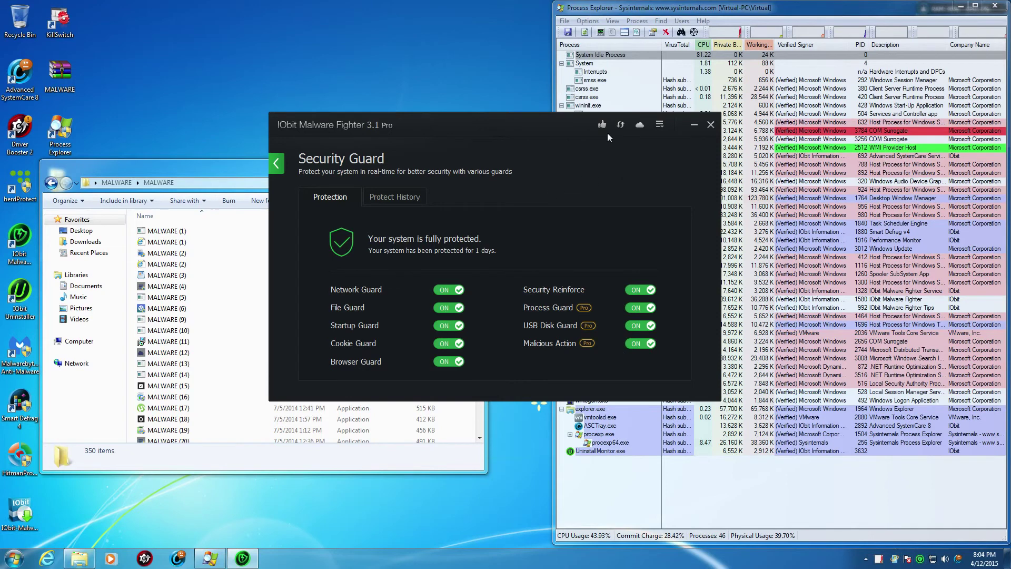
click(281, 165)
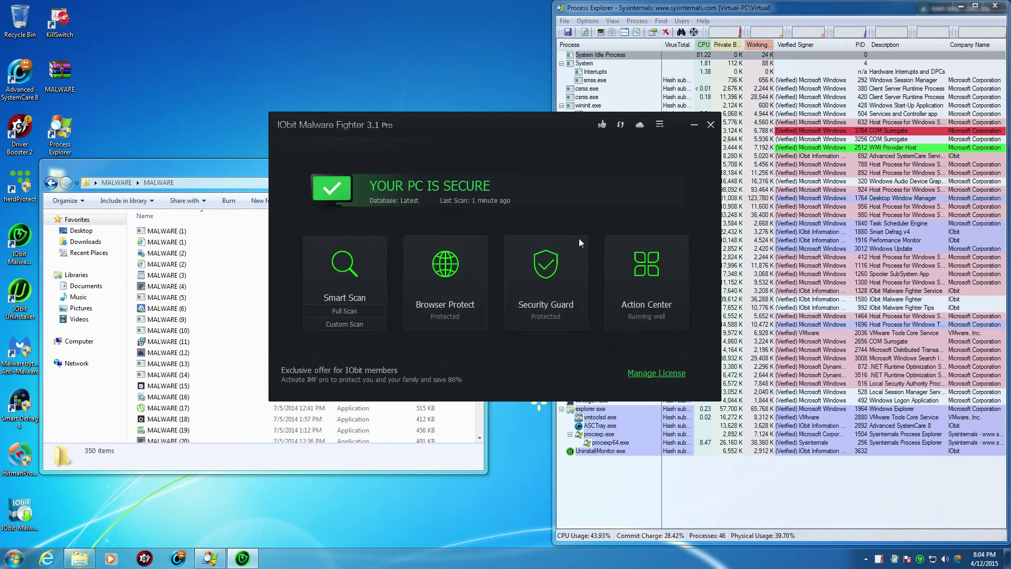
click(710, 127)
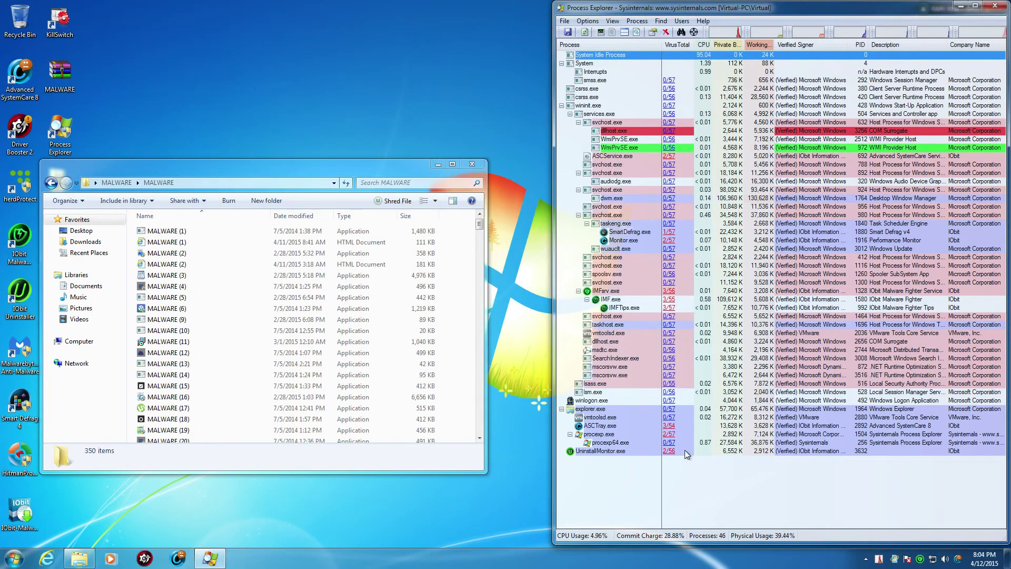
Run the MALWARE (1) application and the MALWARE (1) HTML document from the folder, and close the browser window
drag(381, 175, 409, 145)
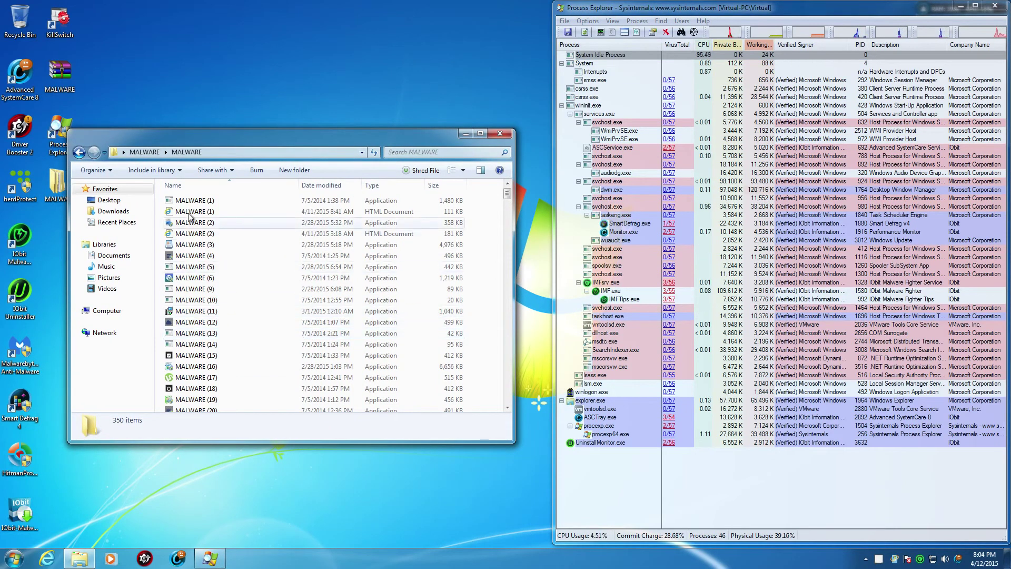
double_click(203, 205)
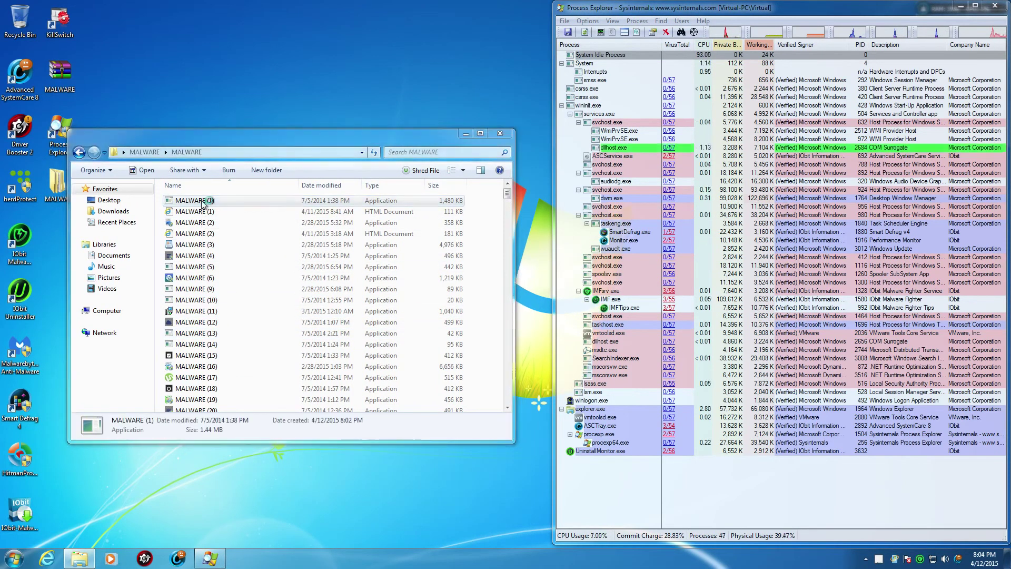
click(625, 284)
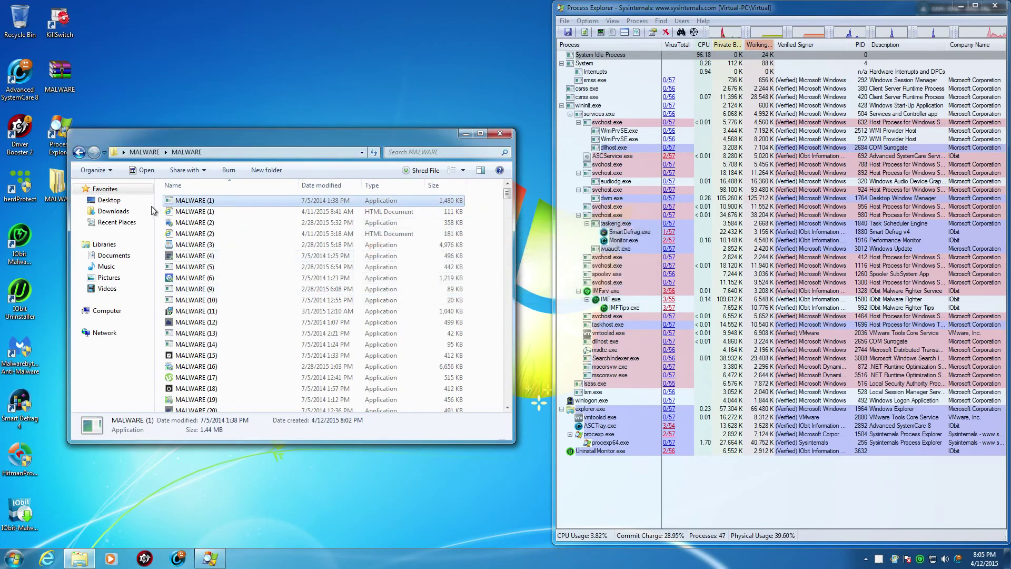
double_click(184, 211)
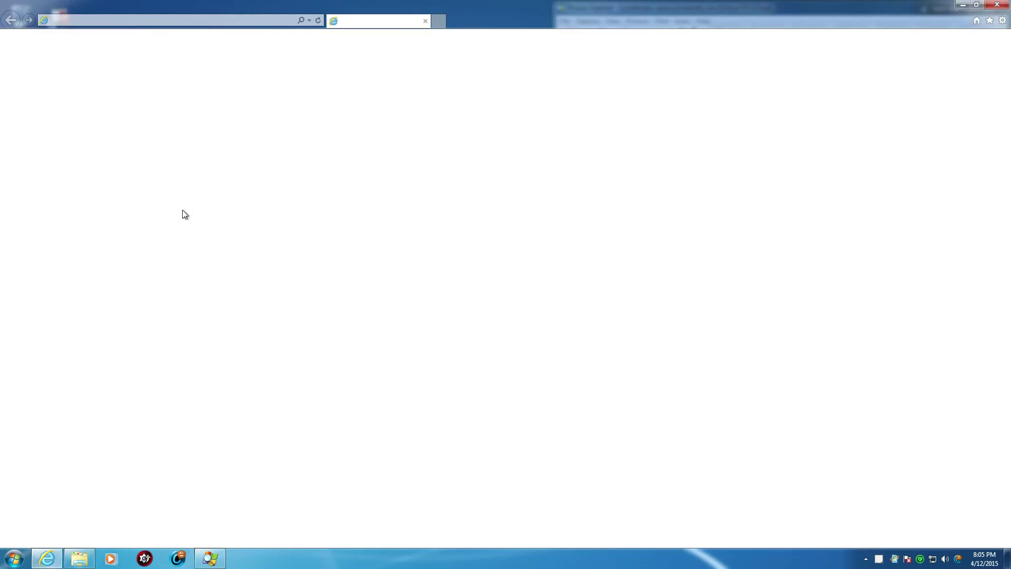
click(1006, 6)
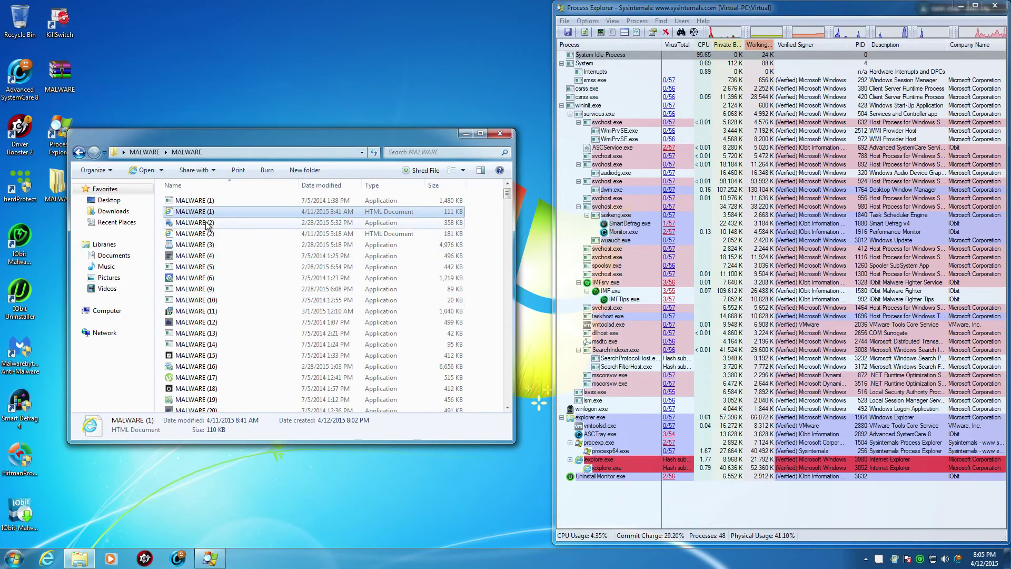
Run the MALWARE (2) application with administrator permission and the MALWARE (3) application, dismissing their error messages
double_click(209, 224)
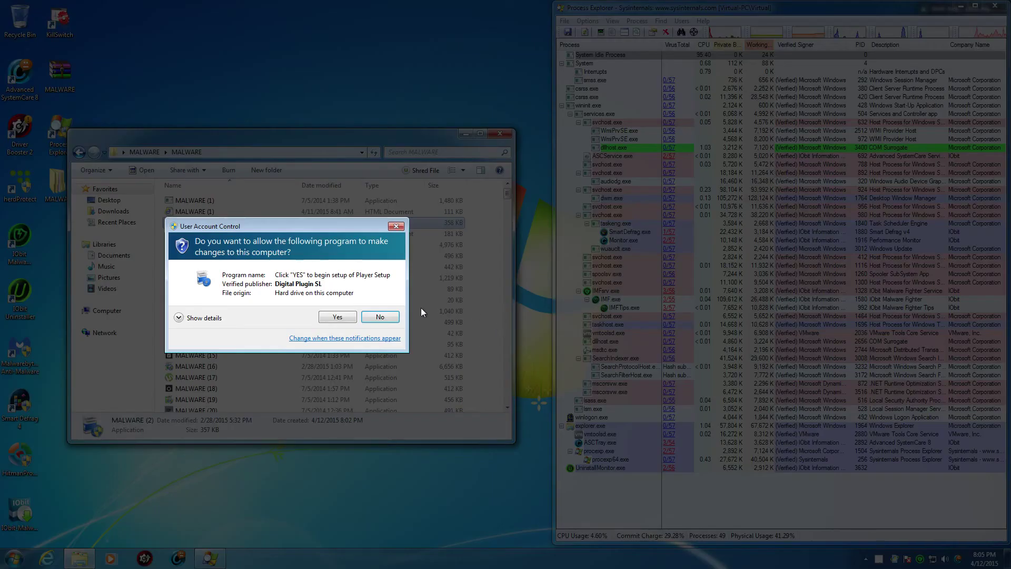
click(341, 320)
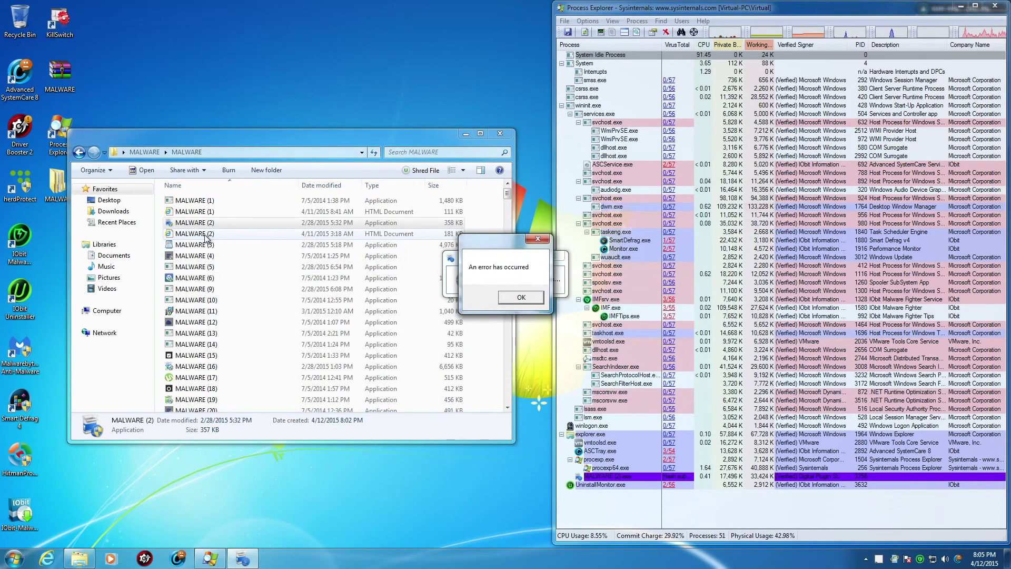
click(519, 297)
double_click(185, 245)
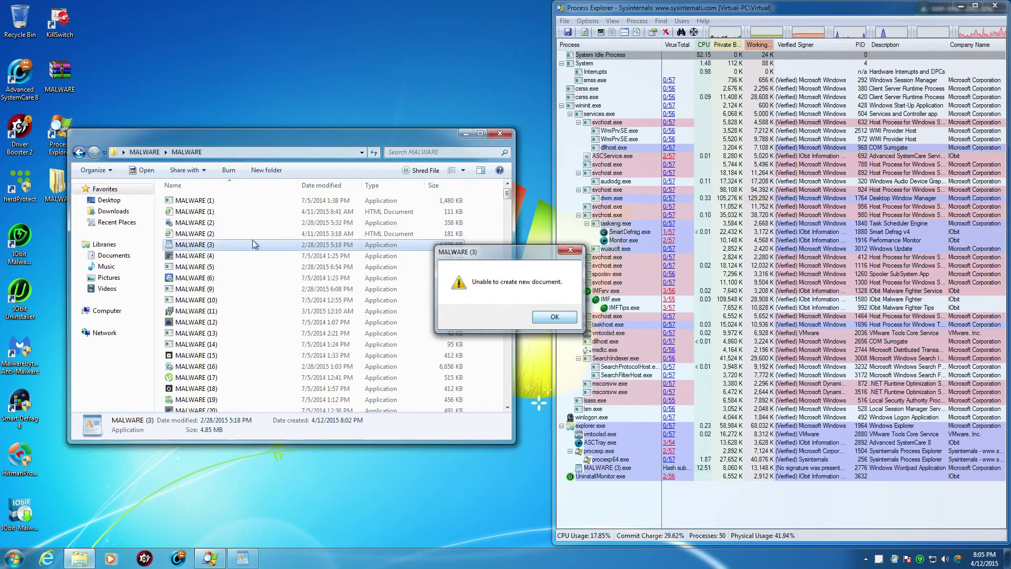
click(552, 317)
Run MALWARE (4) with administrator permission and MALWARE (5), dismissing the system error
click(203, 256)
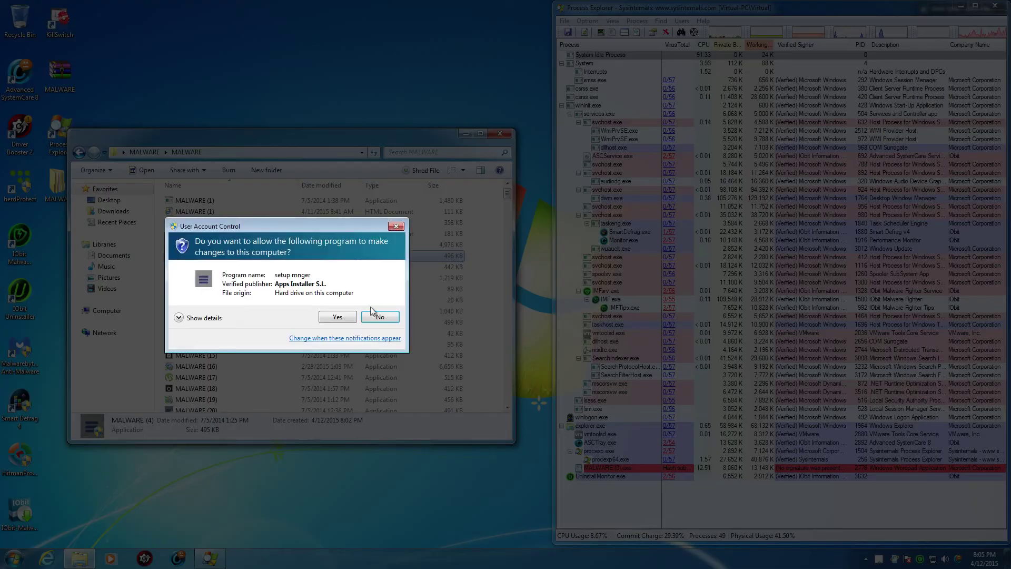
click(337, 314)
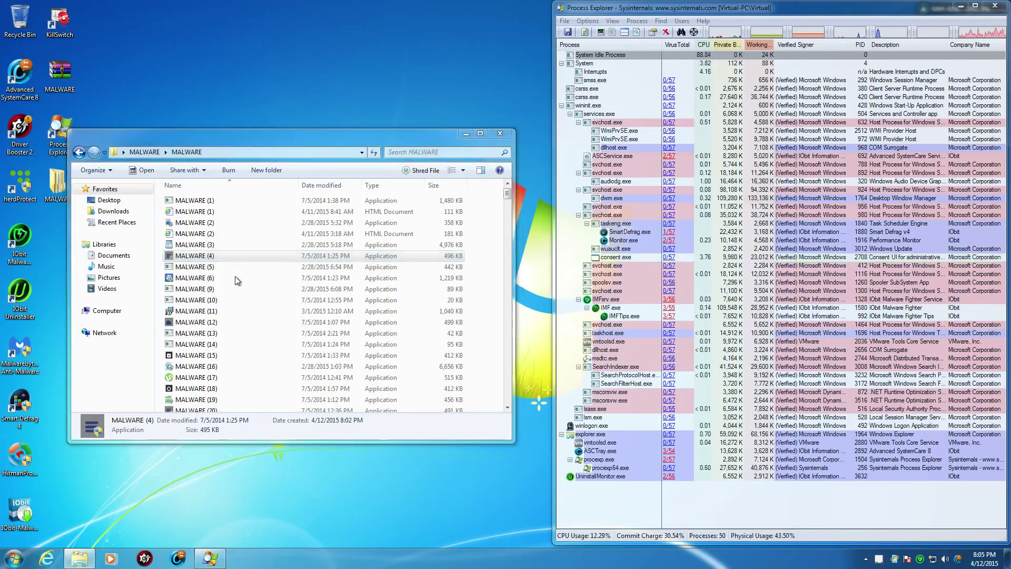
double_click(202, 267)
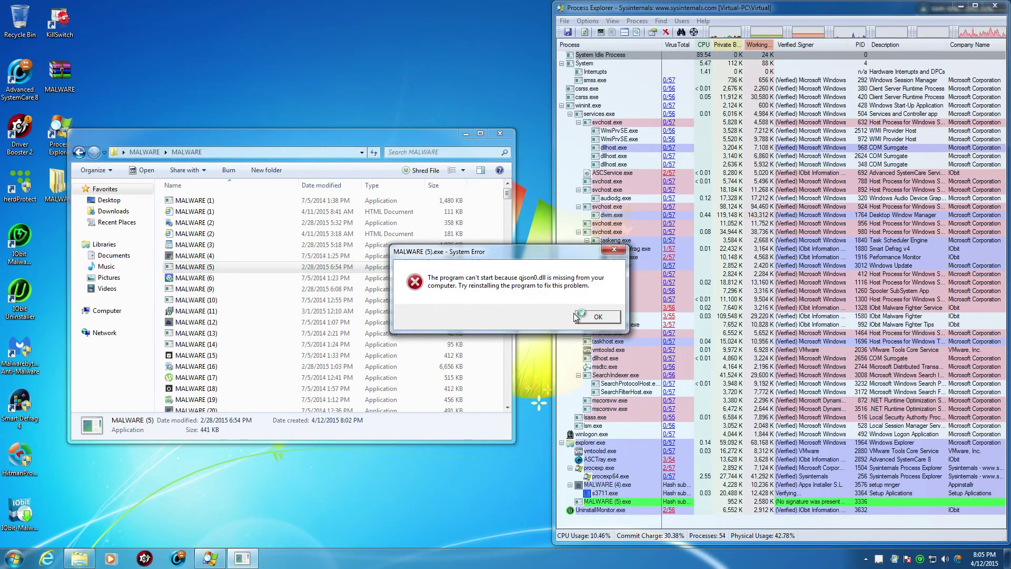
click(597, 317)
Run the MALWARE (6), MALWARE (9) and MALWARE (10) applications
click(184, 278)
double_click(183, 278)
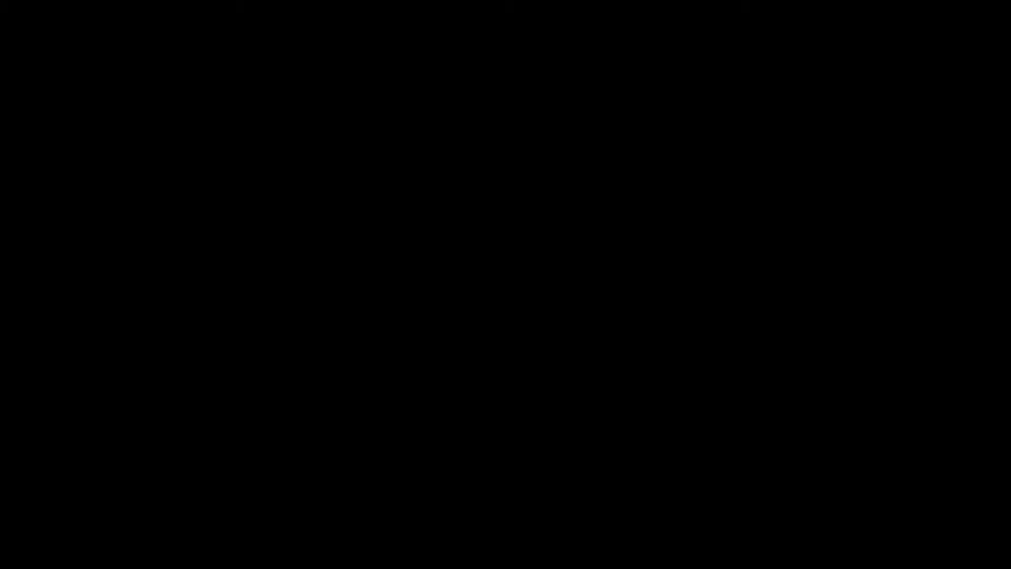
click(340, 316)
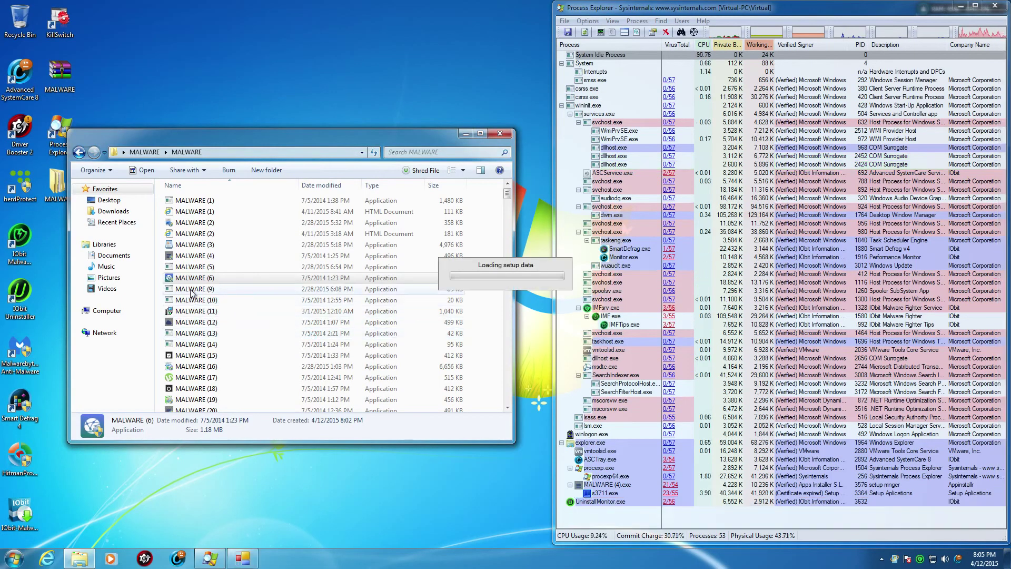
double_click(191, 291)
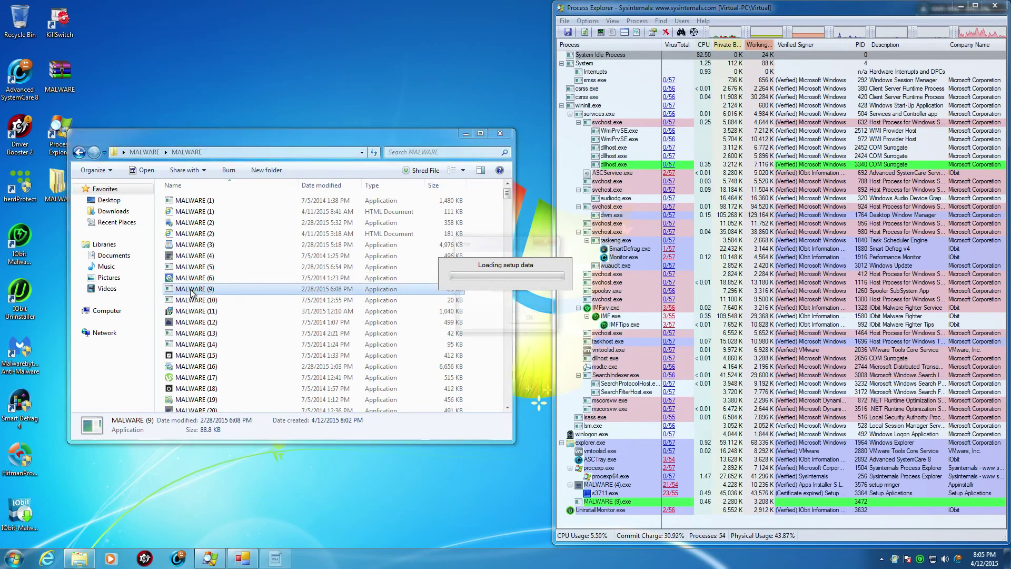
click(181, 300)
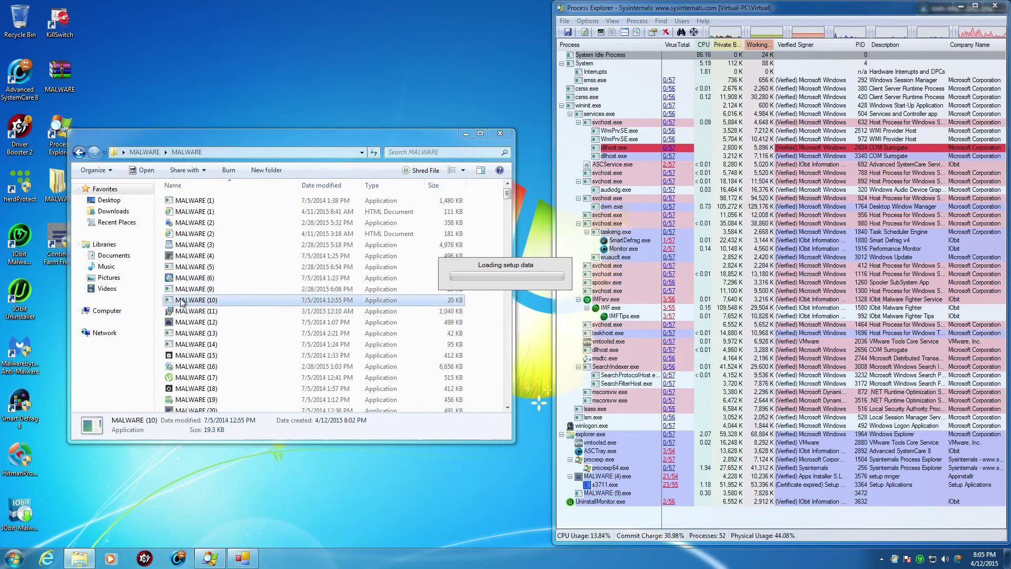
click(618, 282)
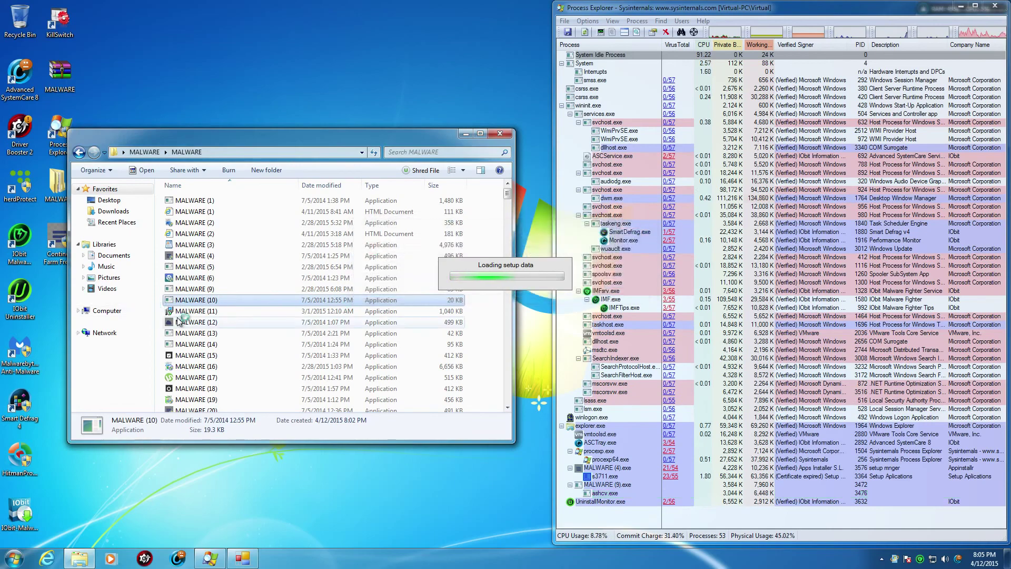
Run MALWARE (11), allow its Download Manager to make changes, and close the browser window it opens
double_click(192, 311)
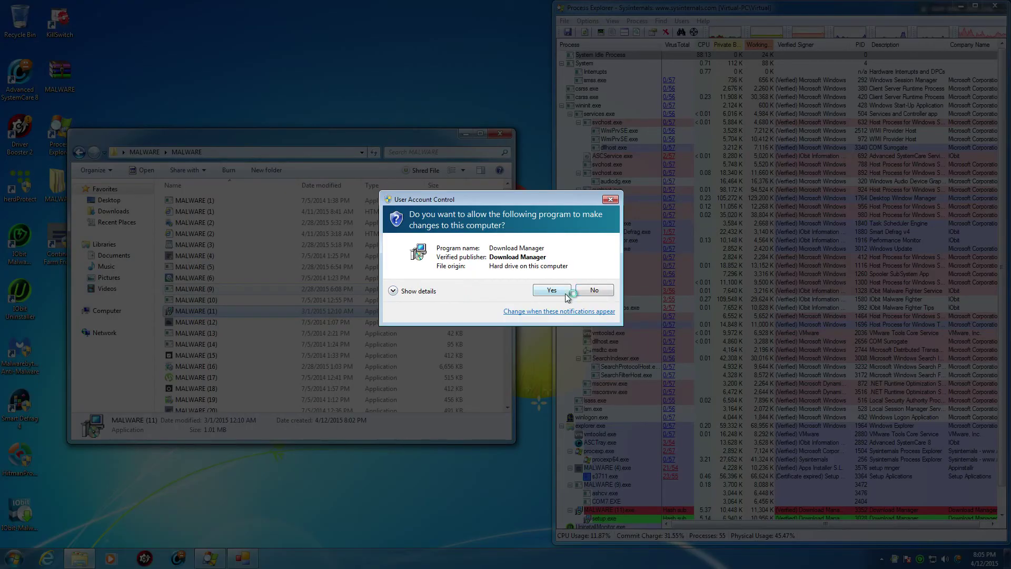
click(566, 293)
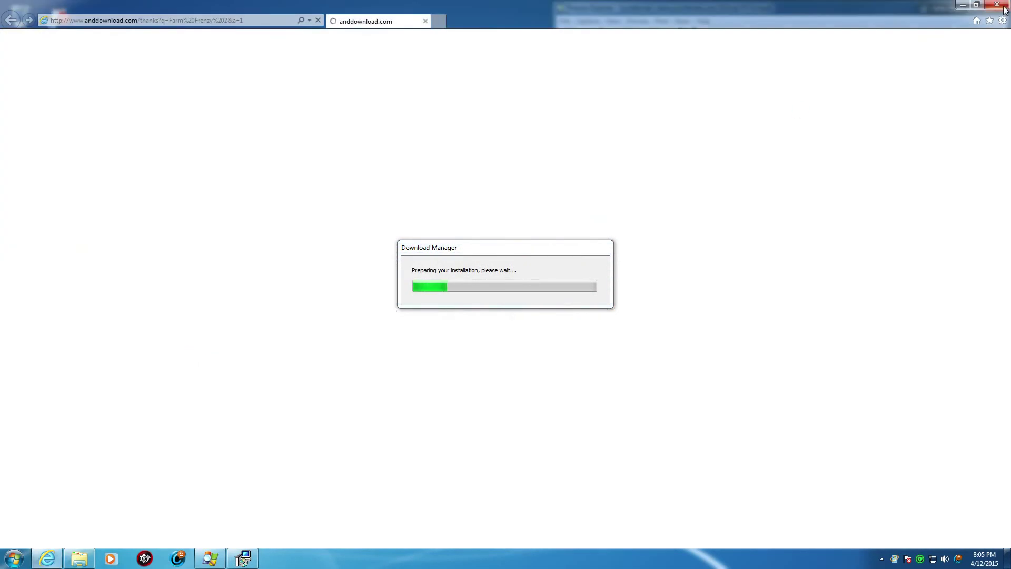
click(1003, 7)
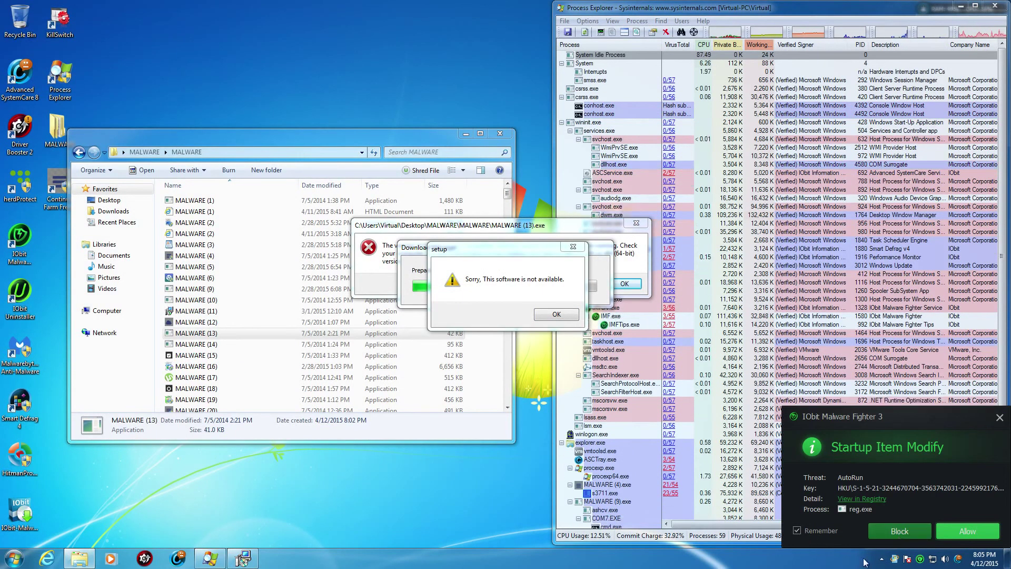
Block the startup item change by reg.exe in the IObit Malware Fighter alert and dismiss the remaining sample message boxes
click(899, 531)
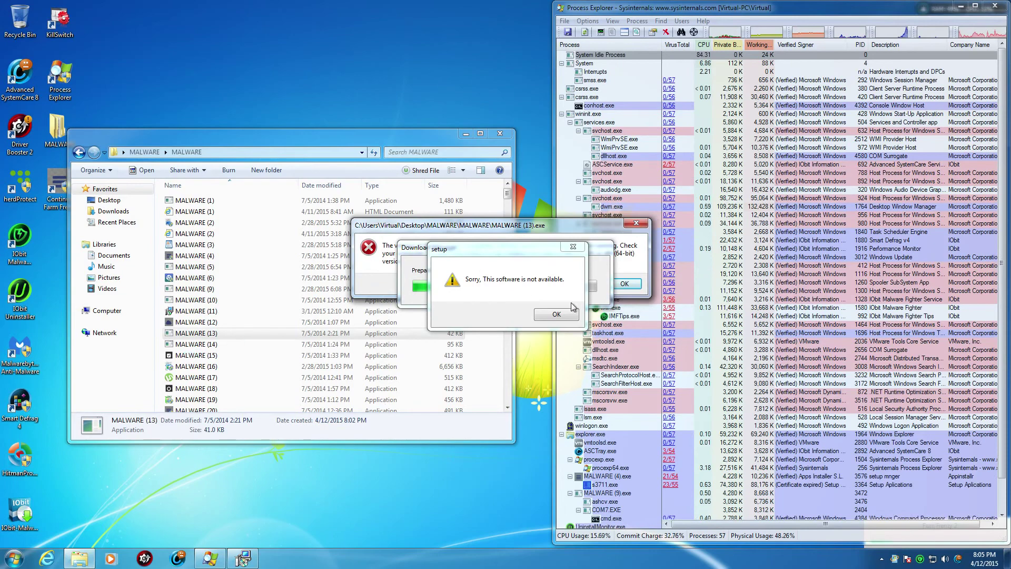
click(557, 314)
click(621, 286)
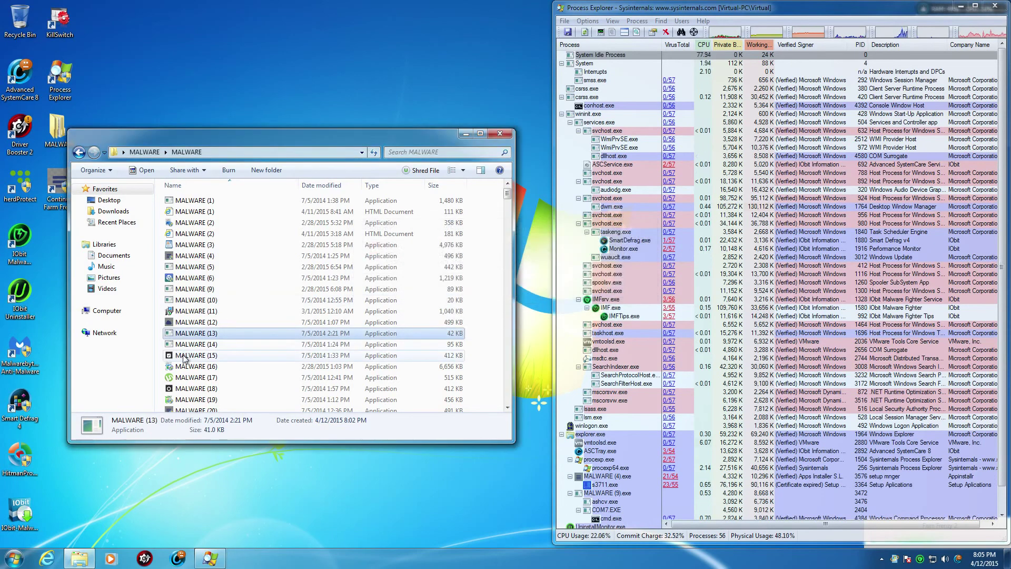
scroll(172, 357, down, 1)
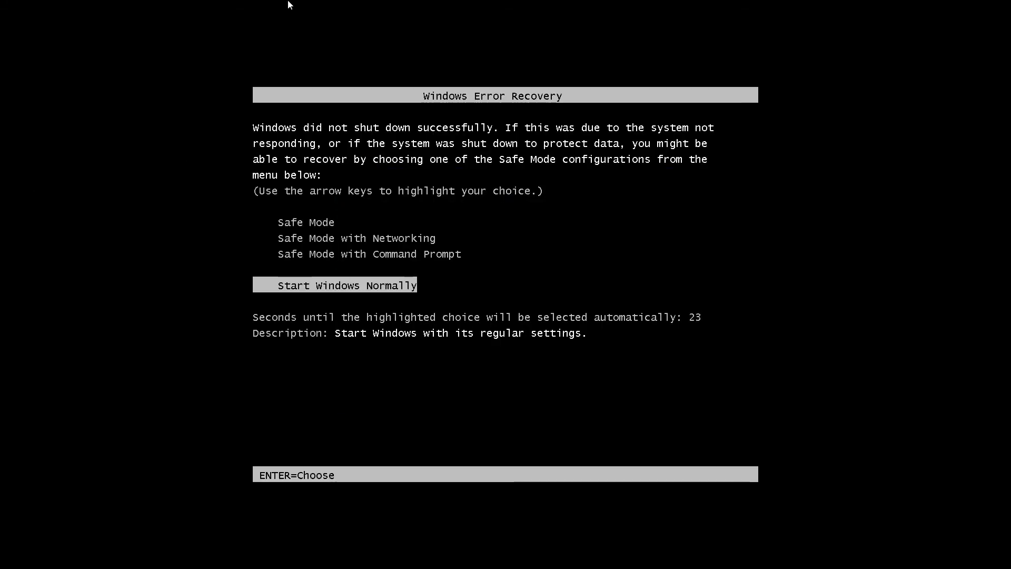
Choose Start Windows Normally in Windows Error Recovery to boot the virtual machine
mouse_move(289, 2)
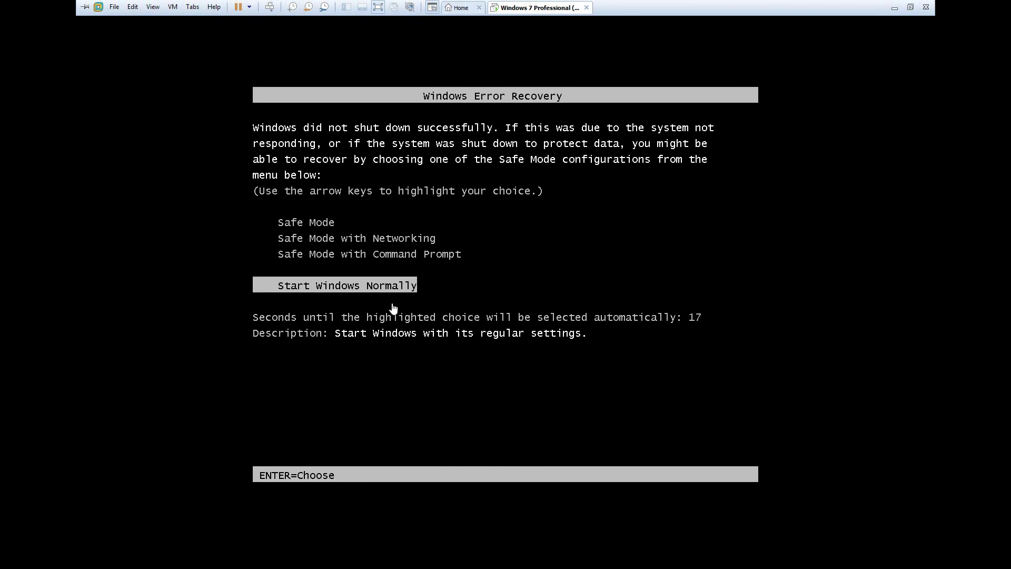
key(Up)
key(Up)
key(Up)
key(Up)
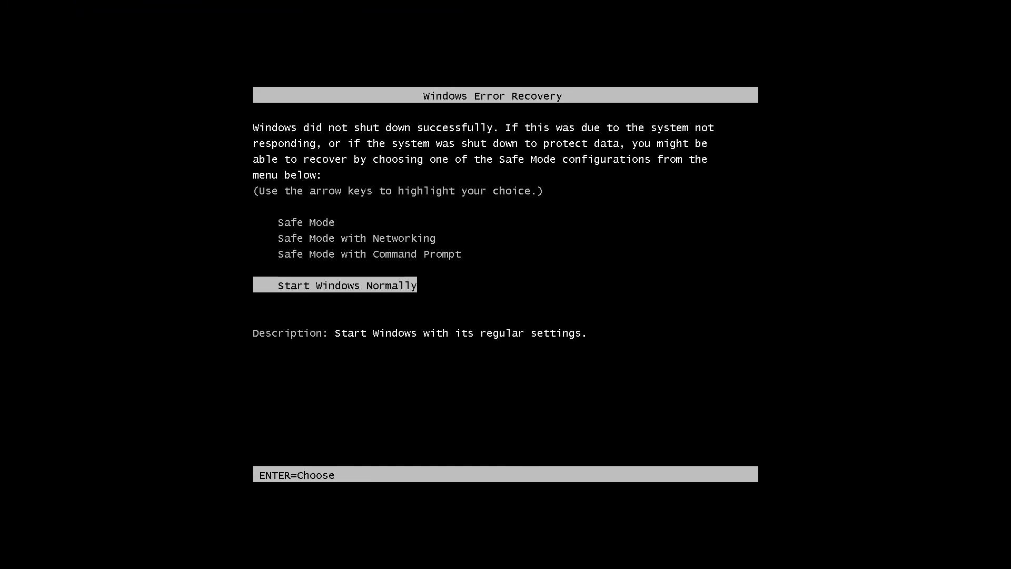
key(Up)
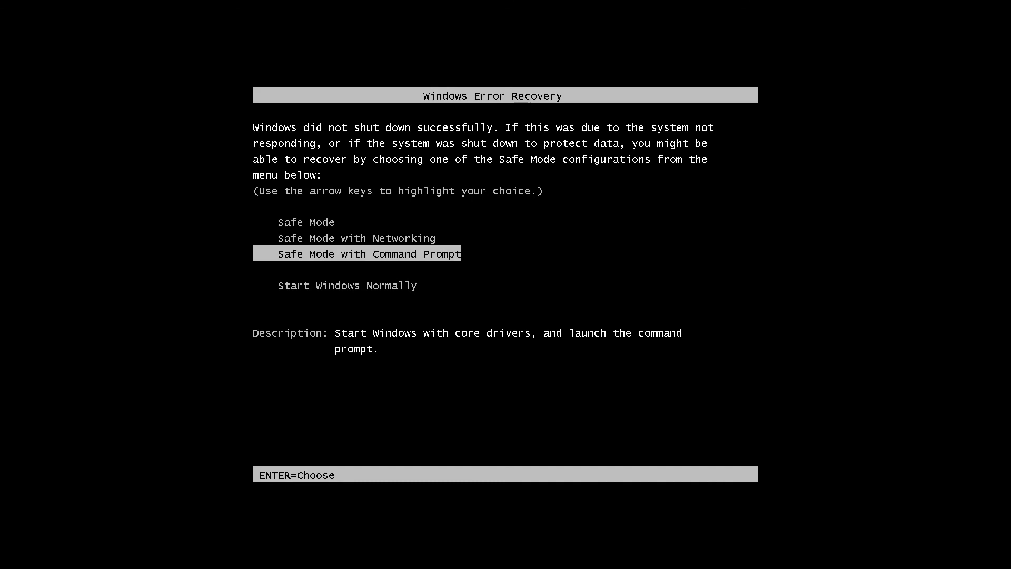
key(Down)
key(Return)
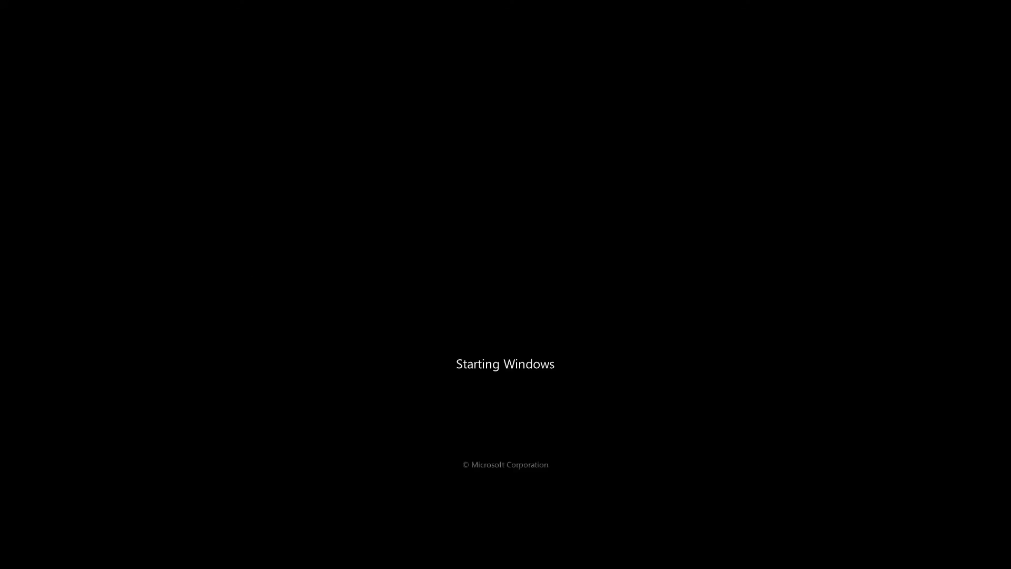